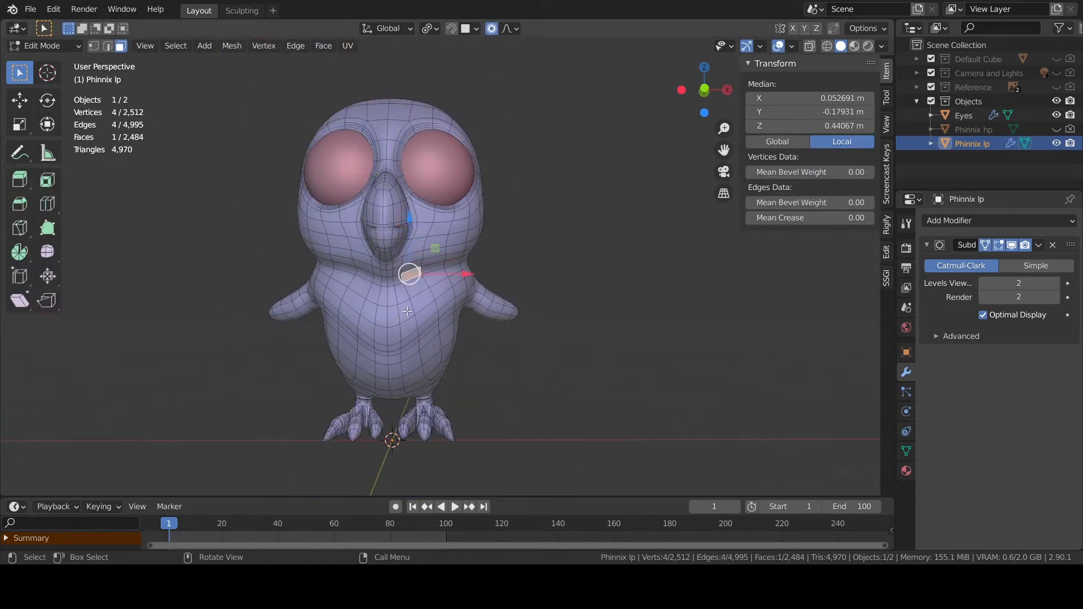
Step: Switch to edge selection and mark the edge loop around the neck as a seam
key(2)
scroll(395, 271, up, 5)
middle_drag(356, 280, 350, 280)
middle_drag(419, 310, 299, 315)
alt+click(480, 231)
middle_drag(519, 261, 567, 274)
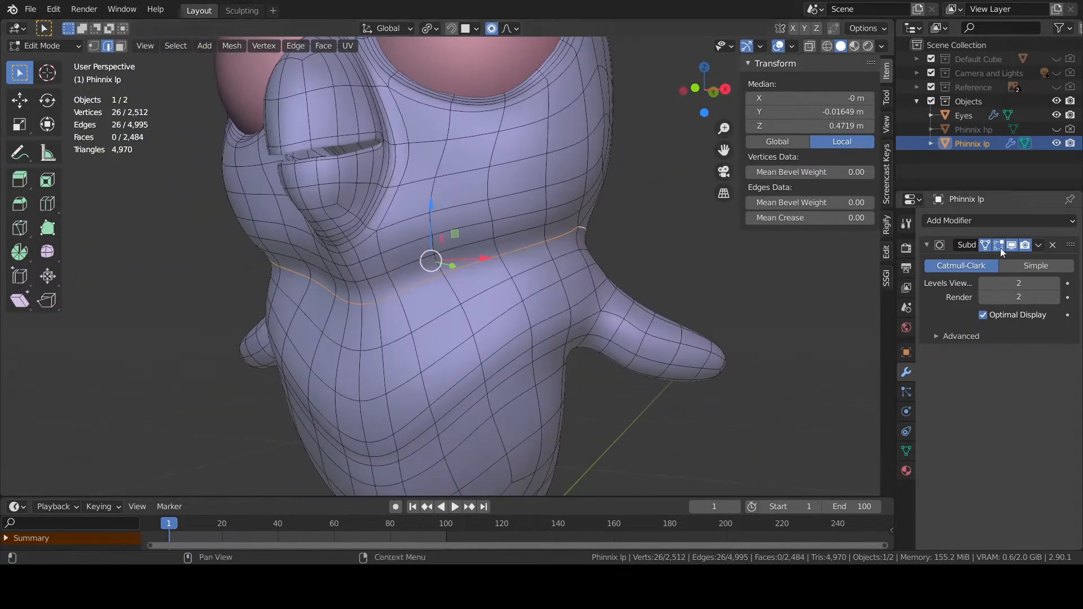
right_click(409, 289)
click(402, 411)
Step: Select the edge path over the top of the head between both sides of the neck seam and mark it as a seam
middle_drag(520, 387, 546, 372)
scroll(530, 367, down, 2)
shift+middle_drag(521, 362, 426, 217)
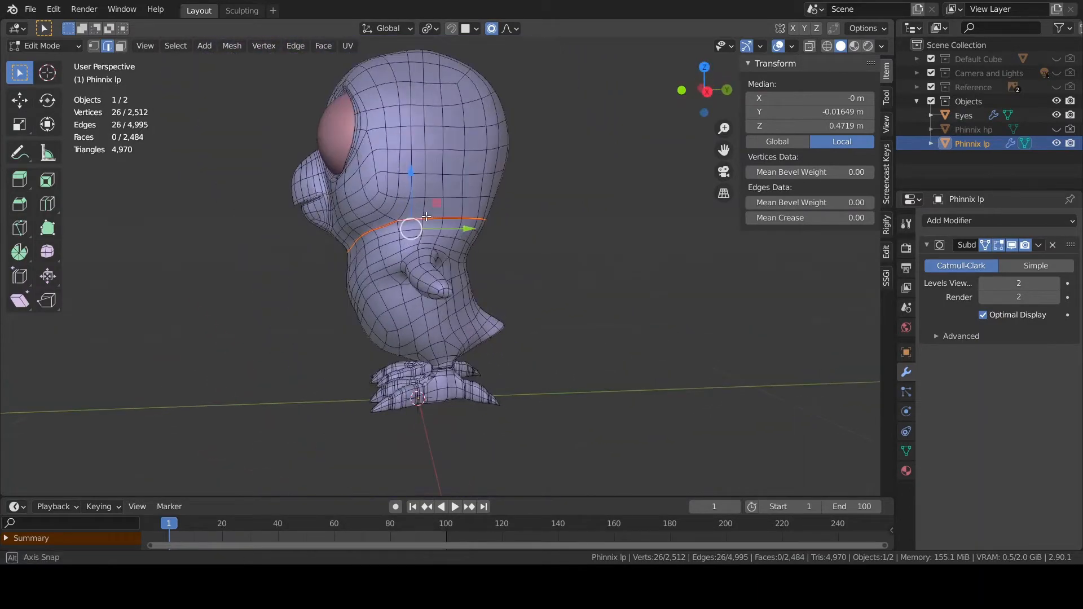
ctrl+shift+click(410, 66)
middle_drag(409, 65, 496, 408)
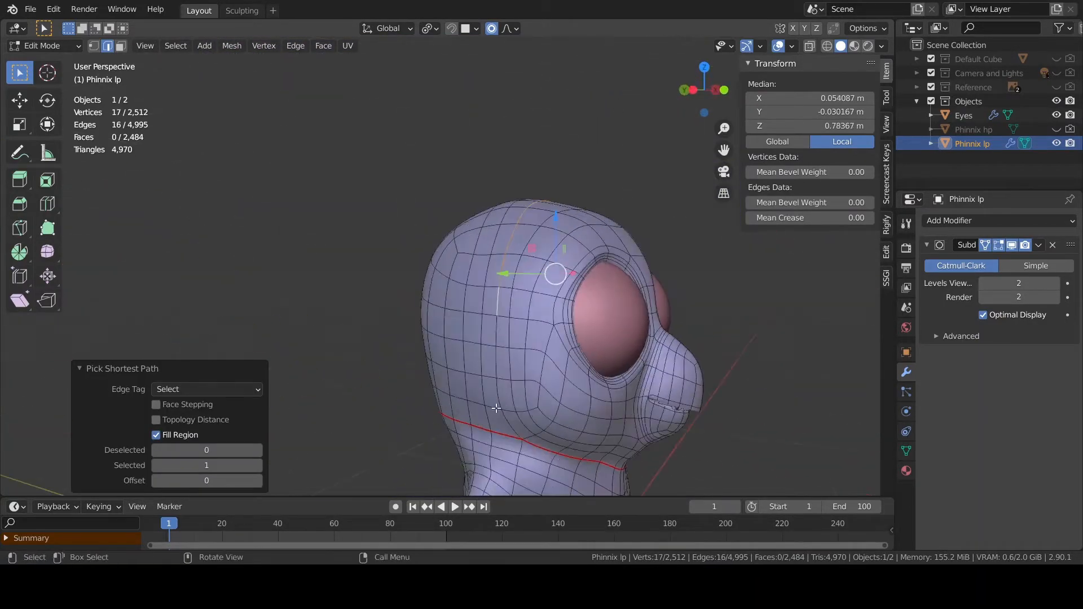
ctrl+shift+click(507, 428)
right_click(507, 431)
click(501, 411)
Step: Select the edge loop around the base of one wing
scroll(556, 389, down, 2)
middle_drag(600, 402, 498, 257)
mouse_move(498, 257)
middle_down()
mouse_move(489, 259)
mouse_move(498, 275)
middle_up()
scroll(488, 258, up, 4)
ctrl+click(503, 373)
middle_drag(503, 374, 615, 397)
click(444, 309)
middle_drag(556, 307, 423, 326)
alt+click(488, 311)
middle_drag(558, 333, 773, 339)
click(793, 29)
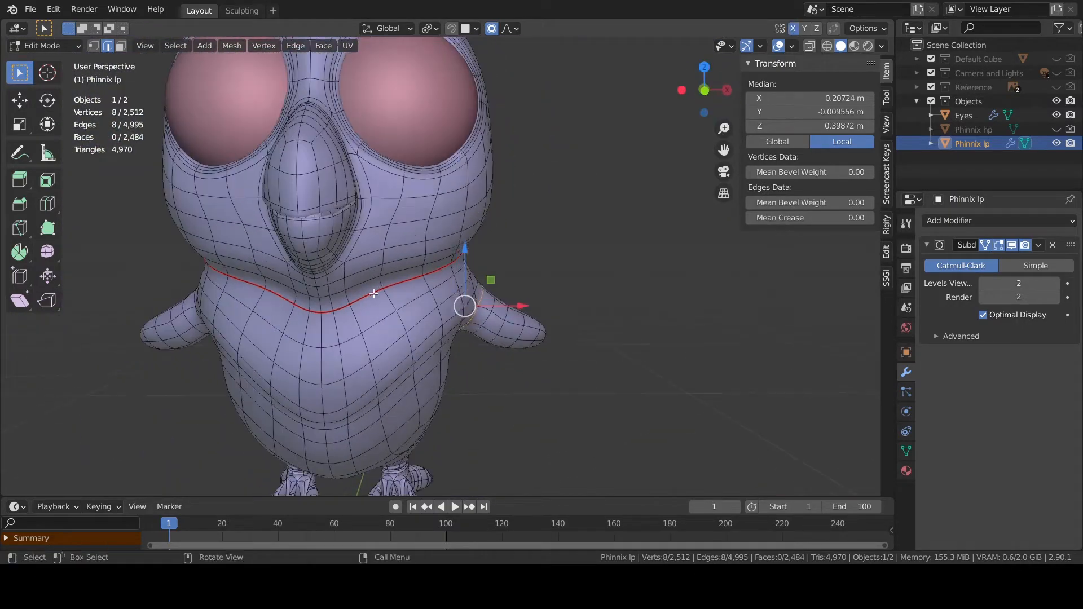
middle_drag(540, 356, 452, 353)
click(793, 28)
Step: Try mirroring the wing-base edge selection to the opposite wing and undo it
scroll(488, 325, up, 3)
right_click(488, 325)
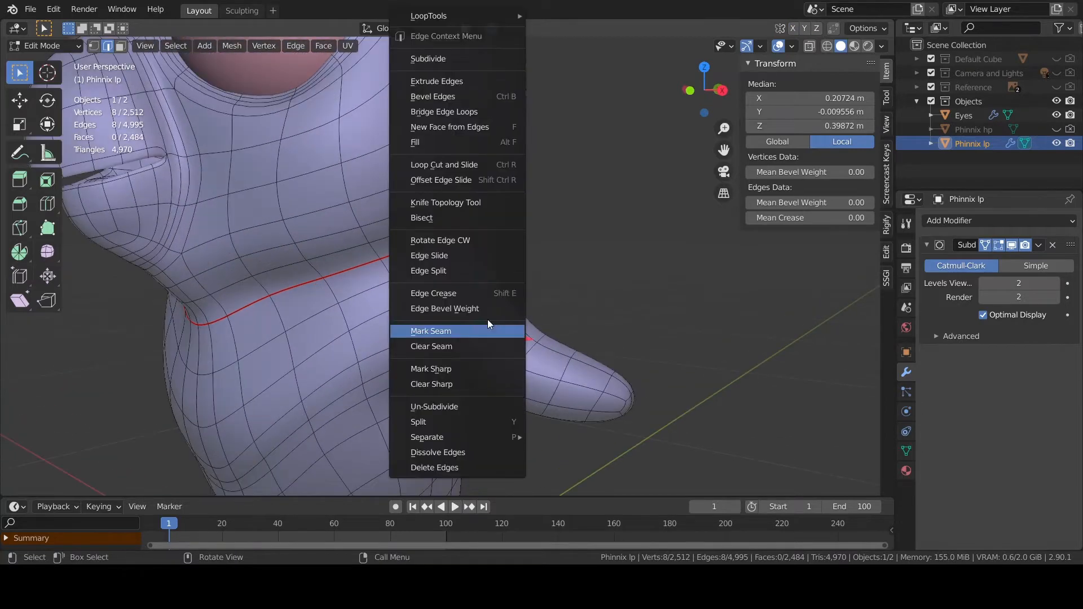
click(176, 46)
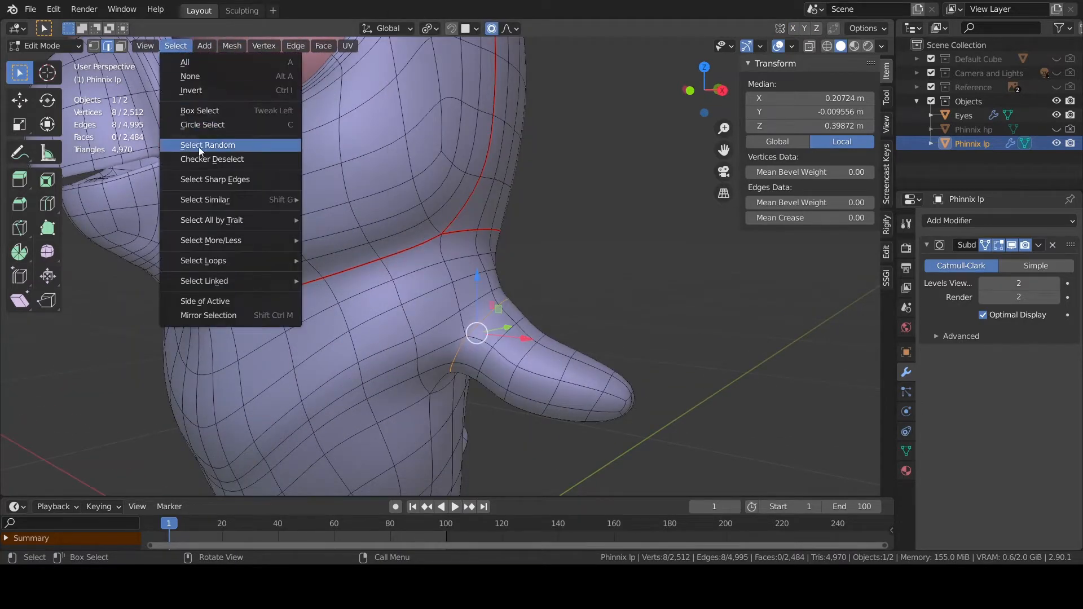
mouse_move(225, 220)
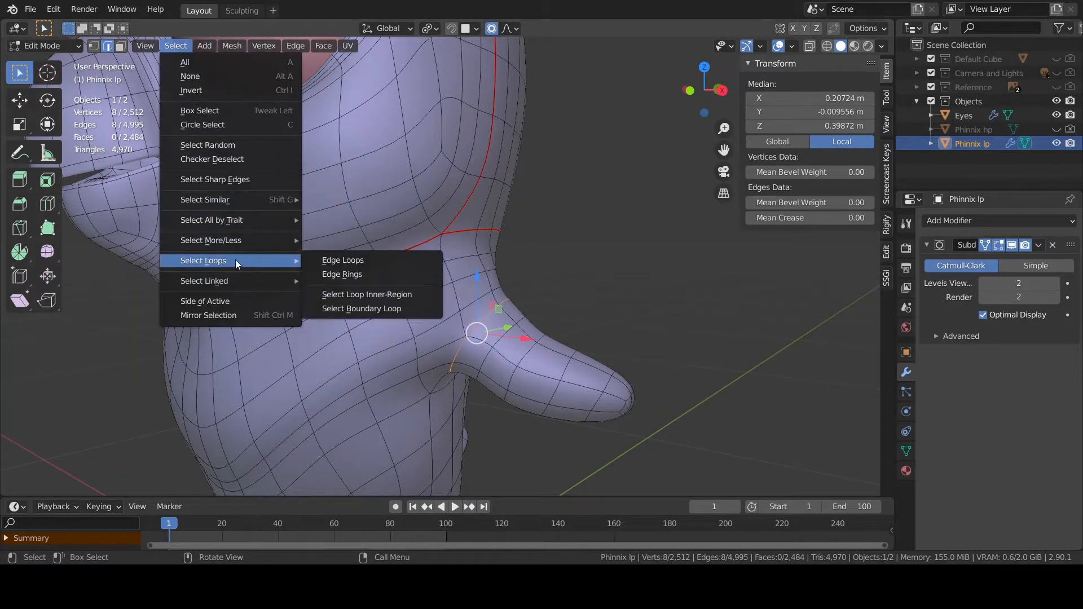
click(242, 315)
scroll(276, 331, down, 3)
middle_drag(276, 331, 237, 327)
key(ctrl+z)
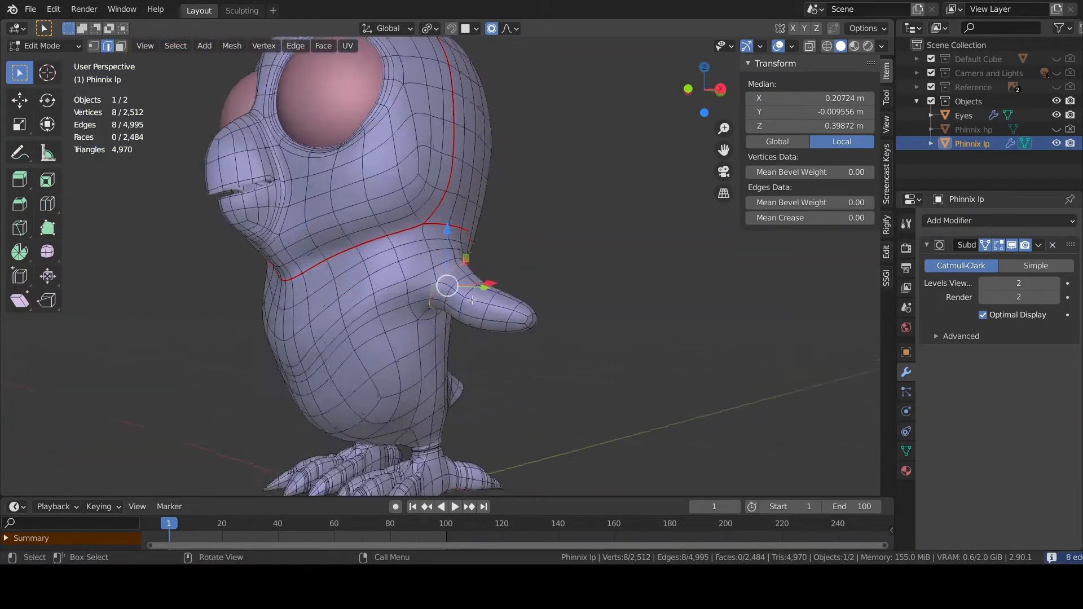
Step: Extend the wing-base selection down the side of the body to the leg and mark all of it as a seam
scroll(474, 214, up, 3)
middle_drag(491, 215, 450, 216)
ctrl+click(451, 216)
middle_drag(451, 439, 434, 270)
scroll(464, 380, down, 2)
middle_drag(434, 269, 429, 237)
shift+click(424, 213)
ctrl+click(457, 375)
middle_drag(458, 375, 502, 396)
right_click(430, 333)
click(388, 331)
Step: Mirror the wing-base and body-side selection across X and mark it as a seam on the opposite side
click(175, 45)
click(226, 318)
middle_drag(226, 319, 418, 311)
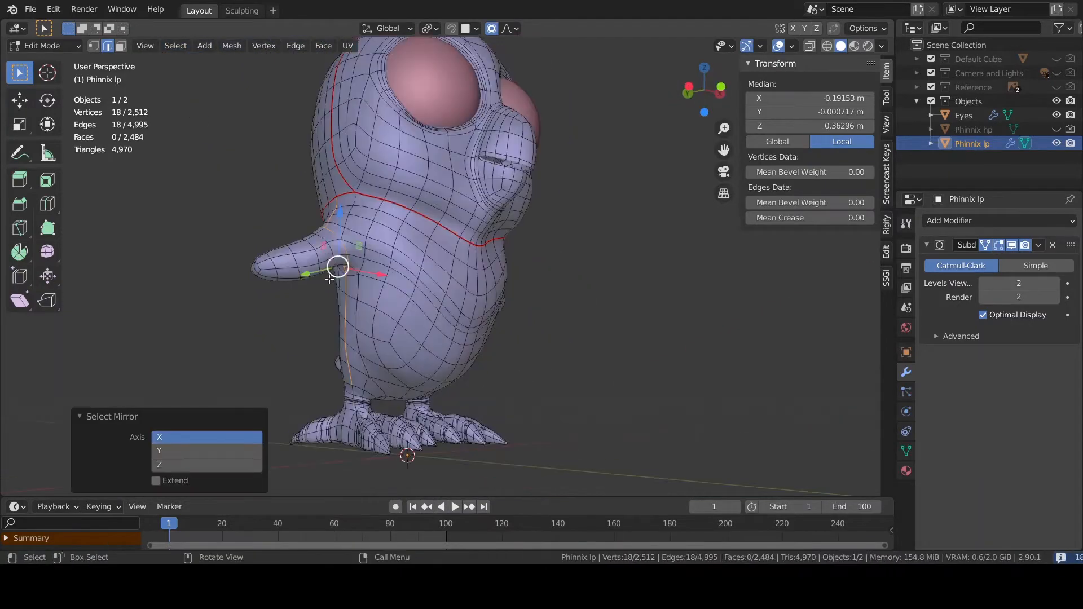
right_click(297, 311)
click(297, 333)
Step: Select the edge loops around the tops of both legs and mark them as seams
middle_drag(508, 305, 395, 319)
click(517, 321)
alt+click(541, 321)
middle_drag(541, 320, 423, 313)
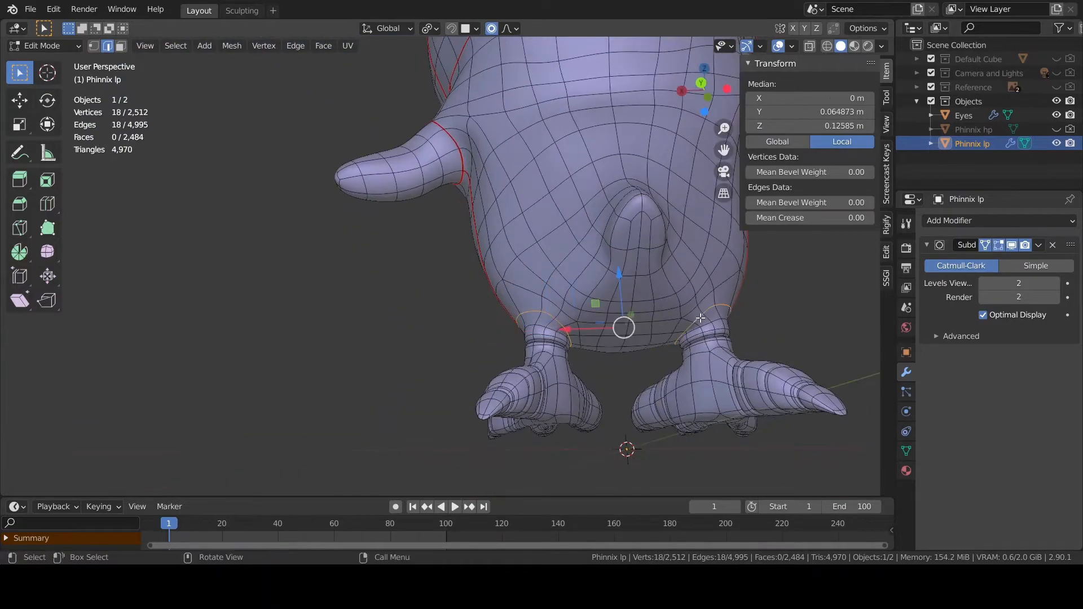
right_click(701, 318)
click(697, 319)
Step: Select the edge path across the underside of the body between both leg seams and mark it as a seam
middle_drag(697, 318, 665, 270)
scroll(648, 248, up, 3)
middle_drag(480, 409, 527, 410)
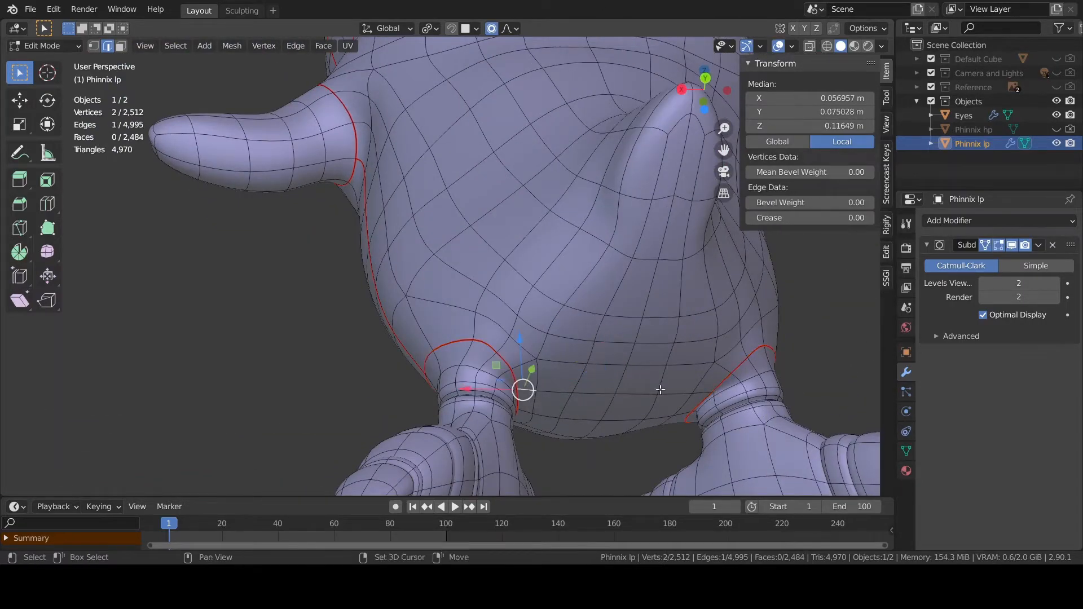
ctrl+click(659, 389)
right_click(675, 394)
click(675, 394)
Step: Mark a seam along the underside of one wing from its base seam to the tip
middle_drag(675, 394, 462, 186)
scroll(383, 157, up, 4)
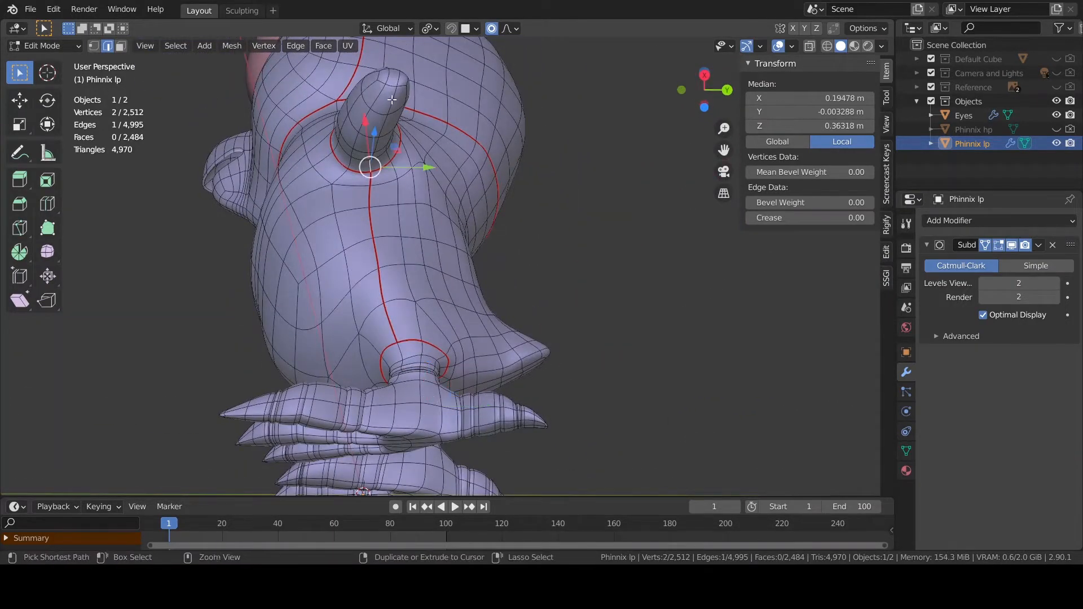
ctrl+click(391, 99)
middle_drag(391, 99, 376, 145)
right_click(388, 148)
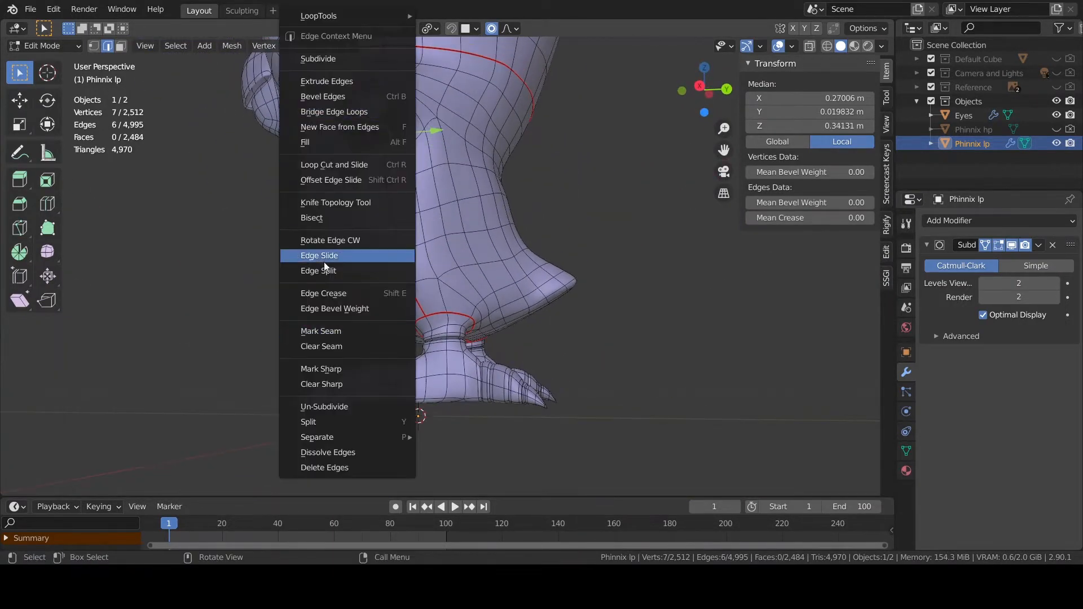
click(332, 331)
Step: Mirror the wing-underside selection across X and mark the same seam on the opposite wing
scroll(378, 226, down, 2)
middle_drag(387, 217, 459, 184)
click(176, 46)
click(215, 317)
middle_drag(215, 318, 273, 265)
scroll(273, 264, down, 2)
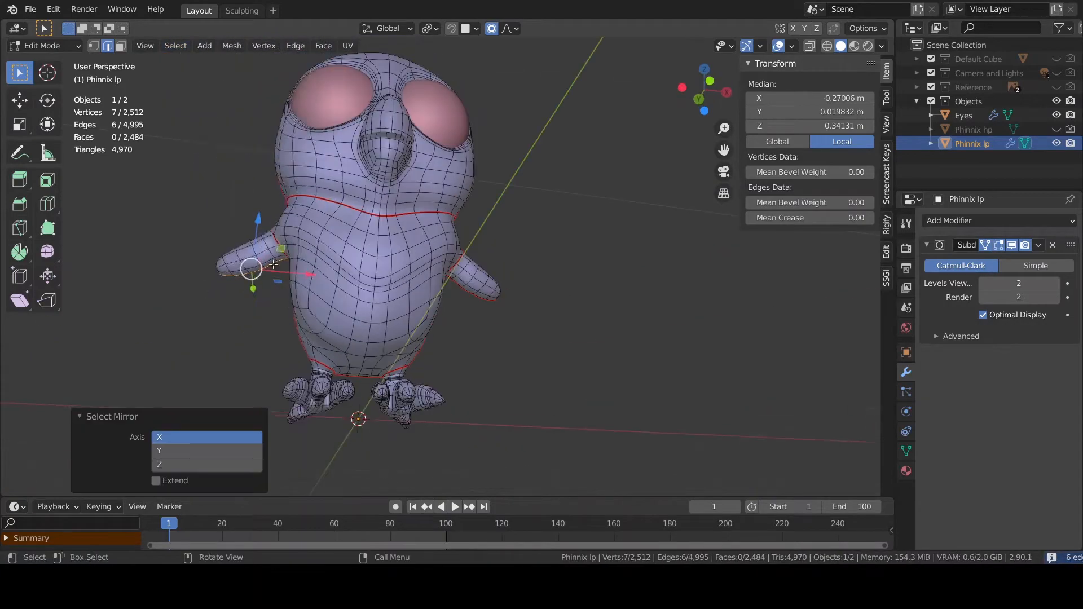
right_click(273, 264)
click(237, 332)
Step: Select the edge path from one leg-top seam down the leg to the sole and mark it as a seam
scroll(282, 399, up, 4)
middle_drag(389, 339, 395, 451)
shift+middle_drag(395, 451, 361, 338)
middle_drag(361, 338, 462, 338)
scroll(395, 367, up, 3)
middle_drag(345, 423, 237, 389)
click(204, 389)
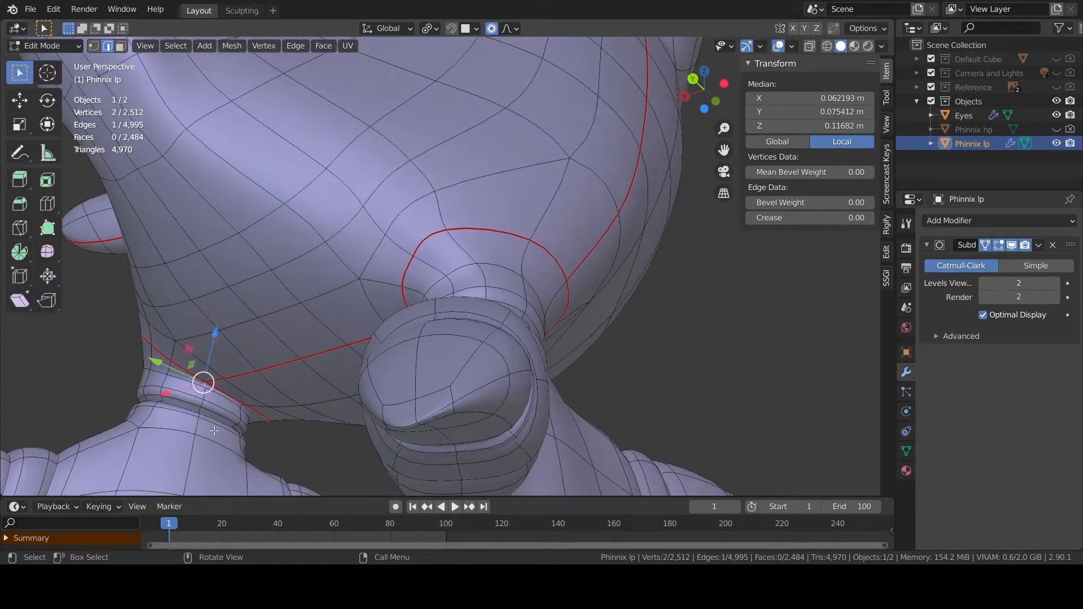
scroll(217, 433, down, 2)
ctrl+click(261, 462)
middle_drag(324, 449, 384, 440)
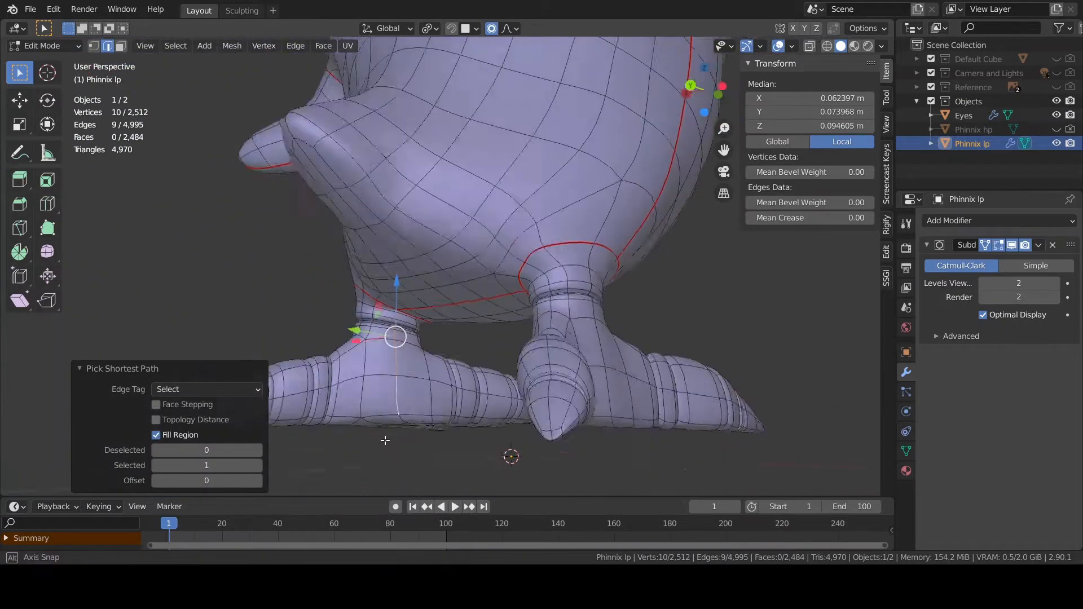
right_click(385, 440)
click(369, 425)
Step: Mirror the vertical leg path selection and mark it as a seam on the other leg
click(176, 45)
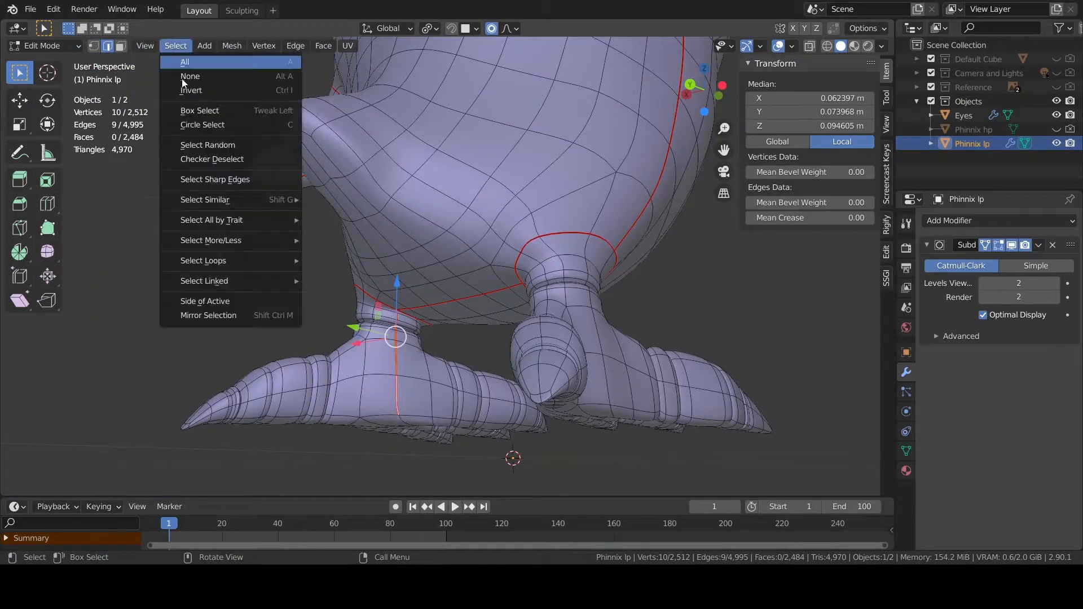
click(218, 313)
right_click(527, 342)
click(526, 343)
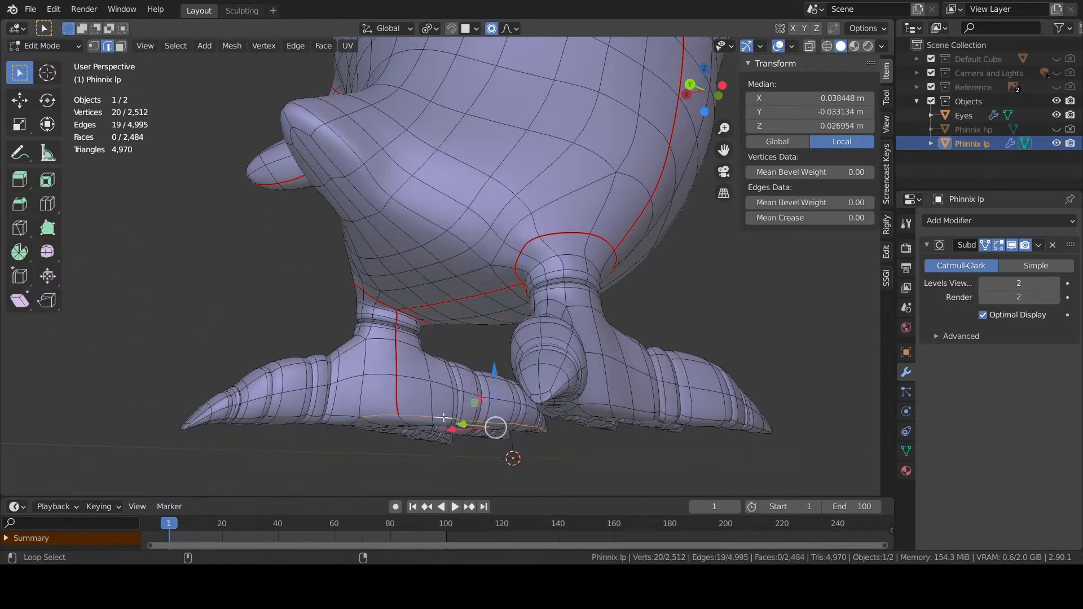
Step: Select the edge loops around the sole and along all the toes of one foot and mark them as seams
middle_drag(285, 431, 521, 225)
alt+shift+click(510, 423)
scroll(485, 395, up, 4)
scroll(462, 313, up, 1)
alt+shift+click(496, 224)
alt+shift+click(496, 225)
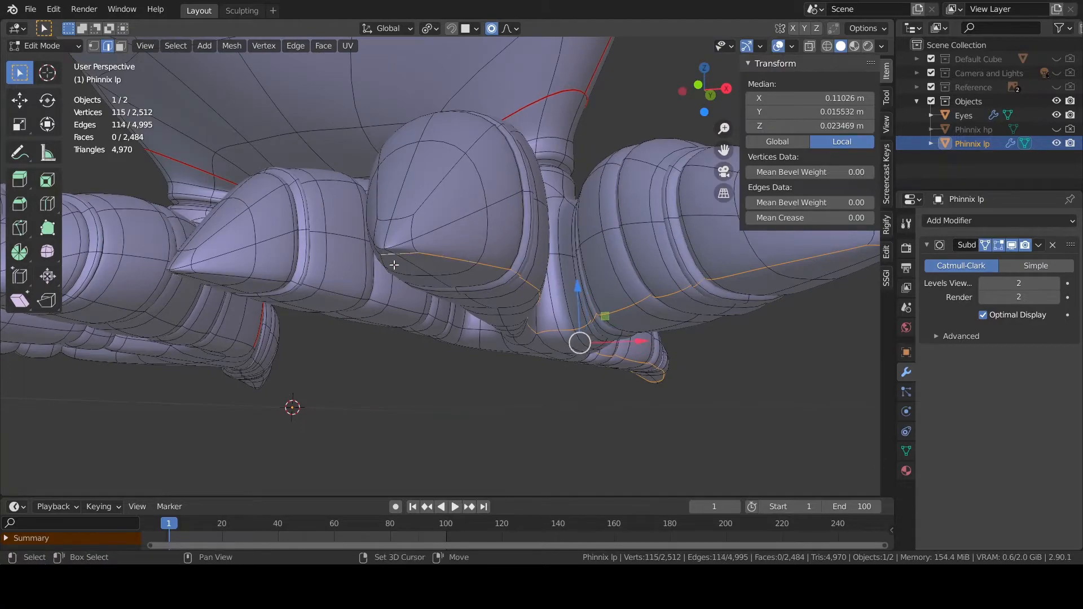
middle_drag(393, 265, 555, 316)
alt+shift+click(579, 176)
middle_drag(579, 176, 333, 350)
right_click(377, 348)
click(376, 348)
Step: Mirror the sole and toe selection to the other foot and mark it as a seam
click(175, 47)
click(226, 315)
right_click(254, 319)
click(237, 331)
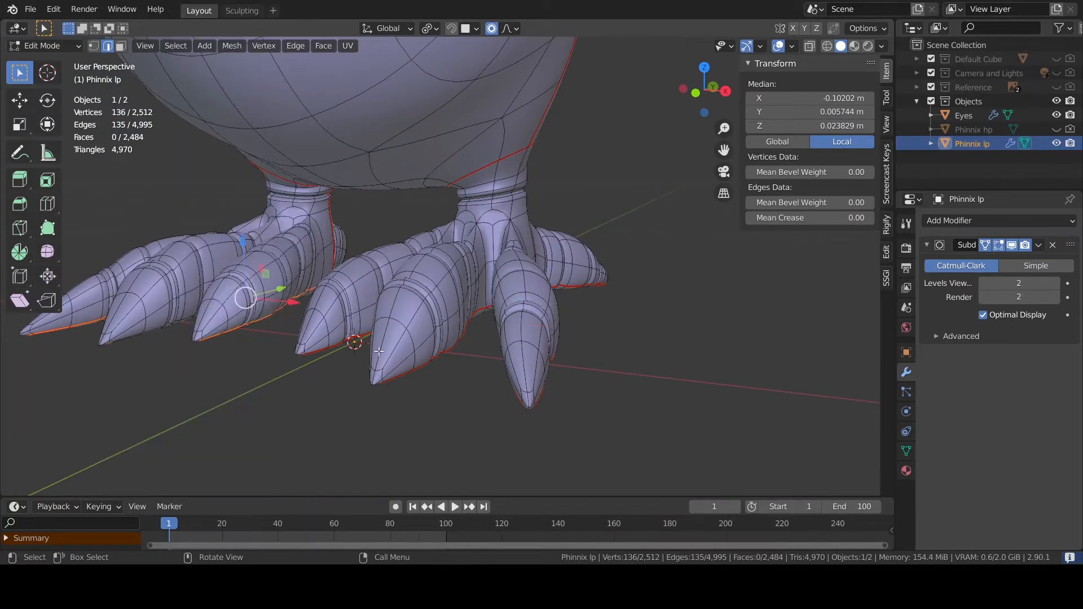
Step: Select the entire mesh and unwrap it with the Angle Based method
key(a)
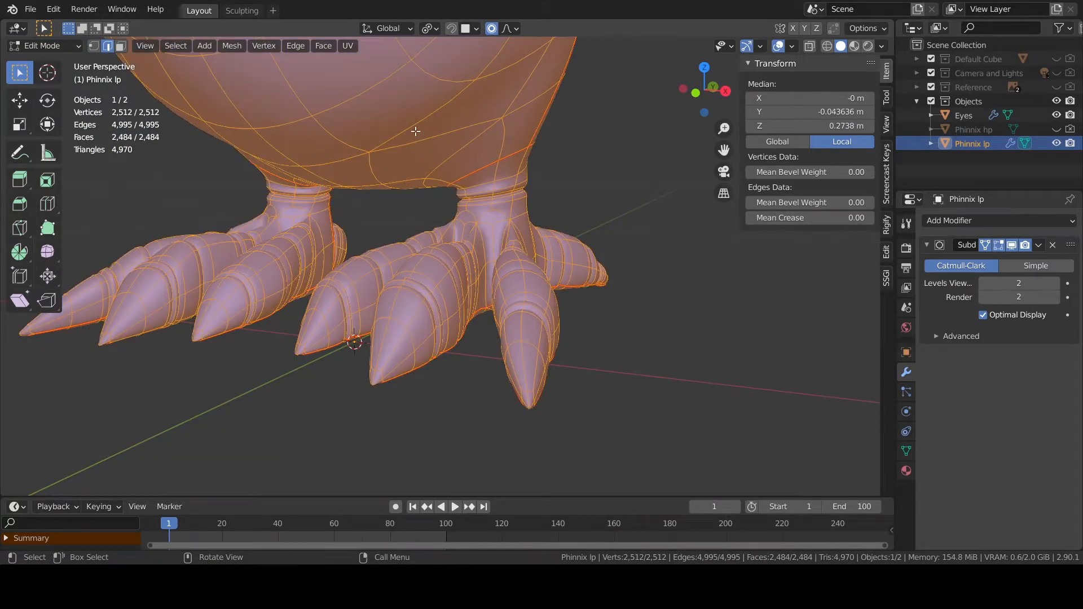
click(347, 47)
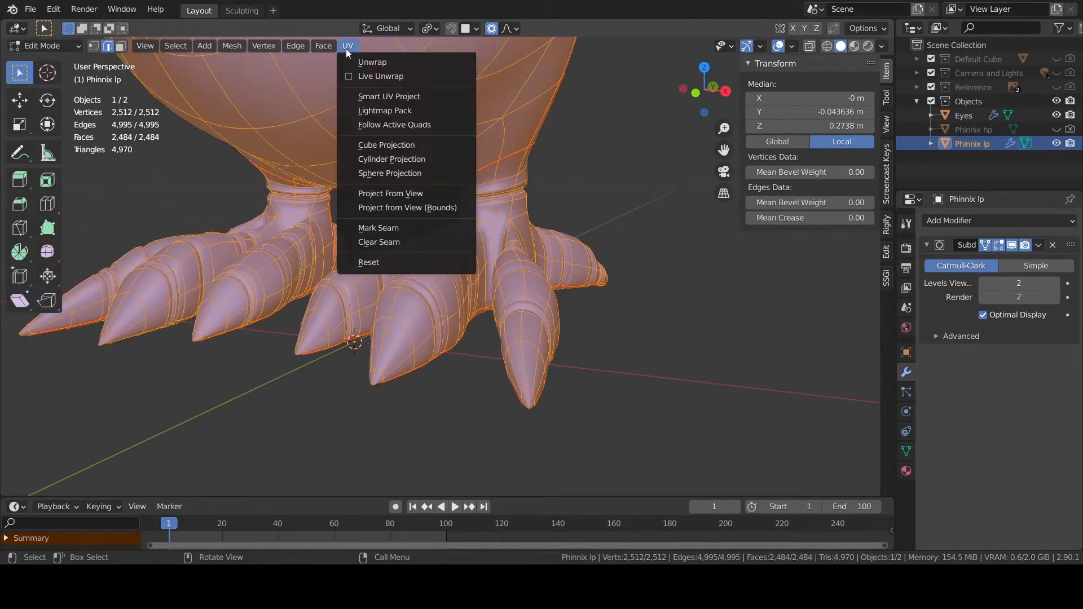
click(372, 63)
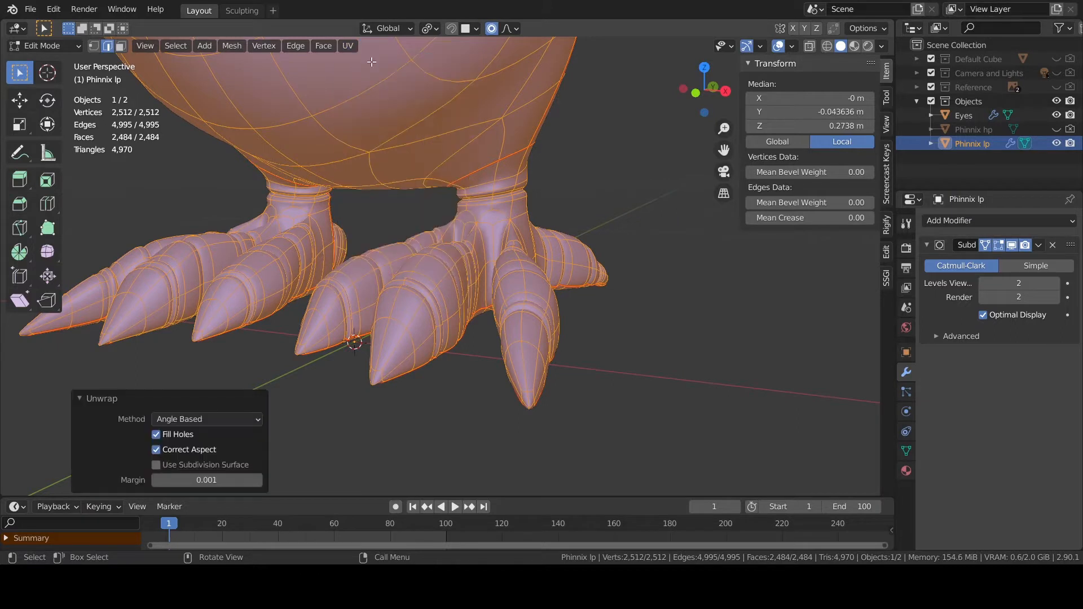
Step: Add a UV Editing workspace and view the bird model beside its UV layout
click(275, 14)
mouse_move(278, 39)
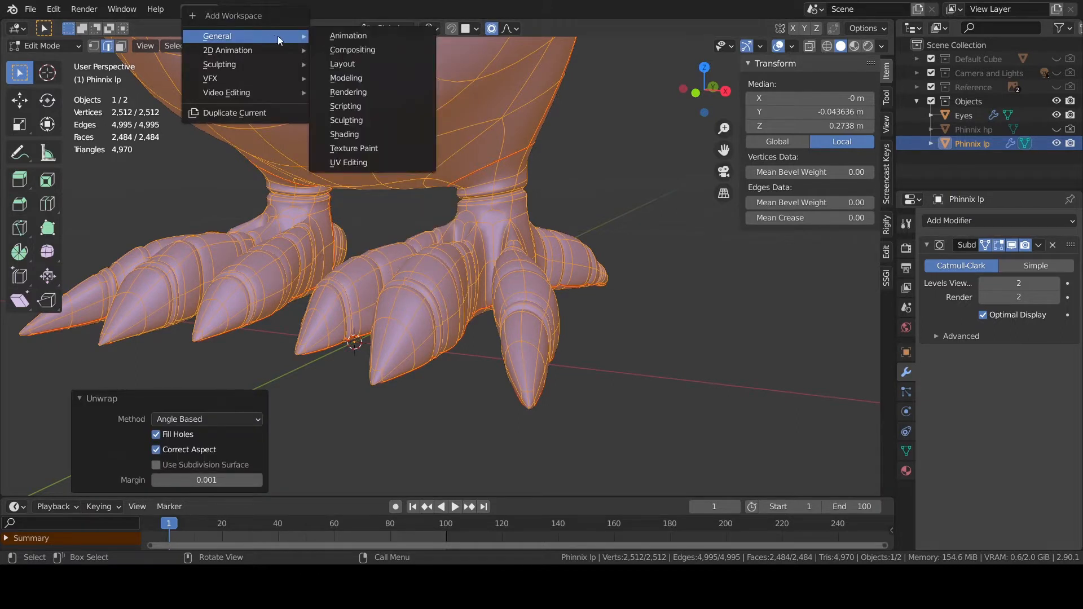
click(349, 162)
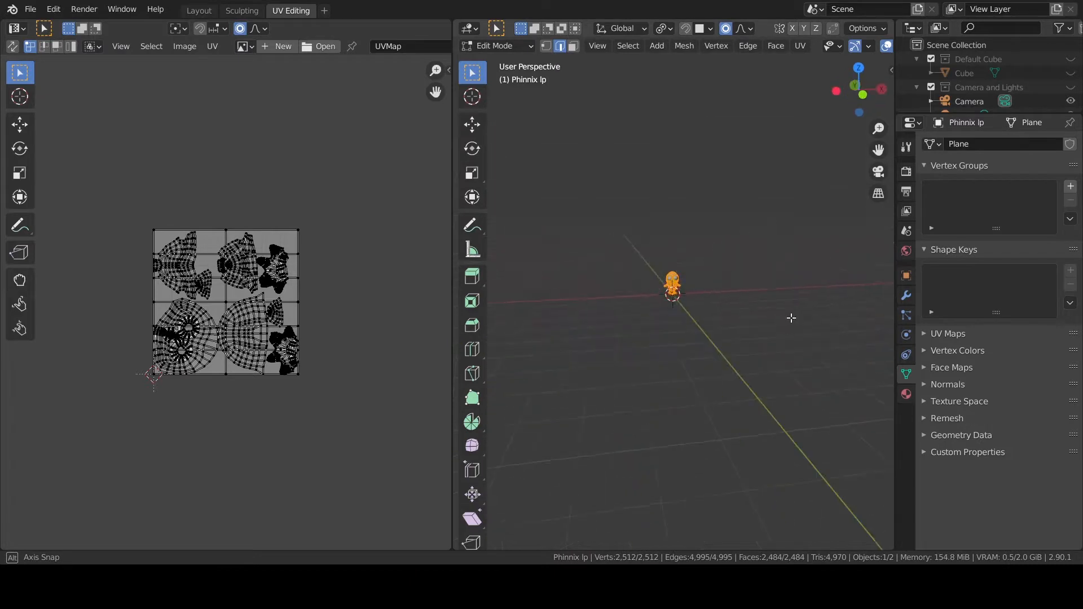
scroll(701, 296, up, 6)
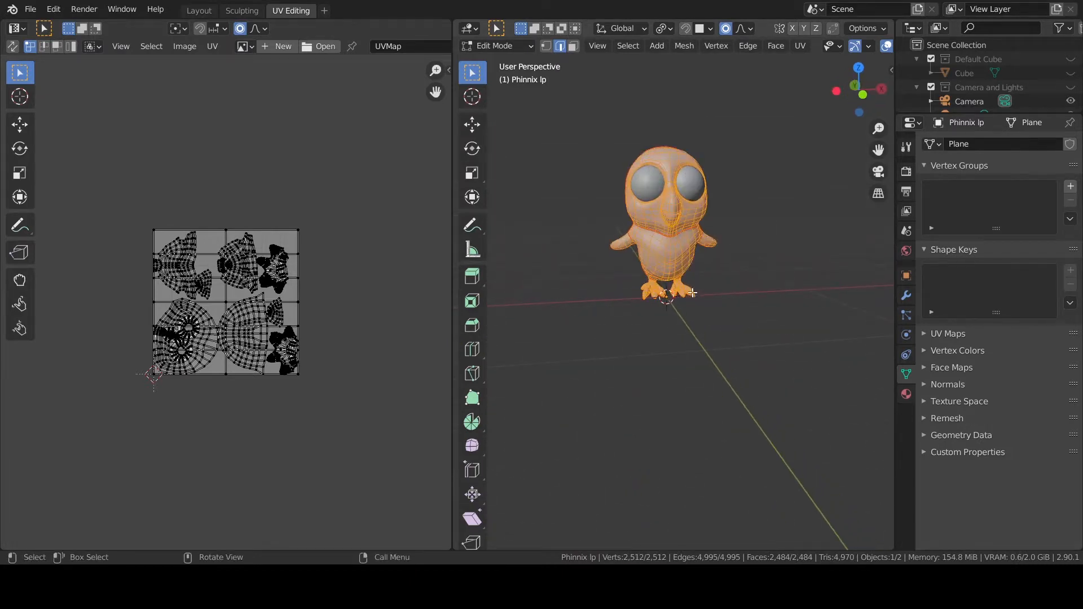
scroll(692, 293, up, 4)
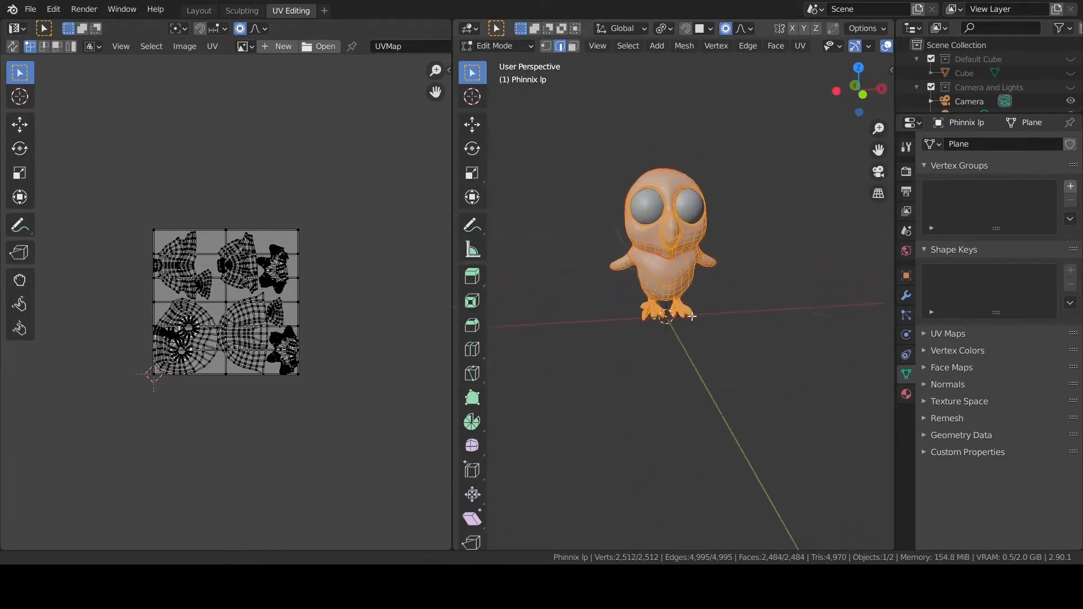
Step: Add a Shading workspace, insert a Checker Texture node and connect its Color to the Principled BSDF's Base Color
click(327, 10)
mouse_move(315, 35)
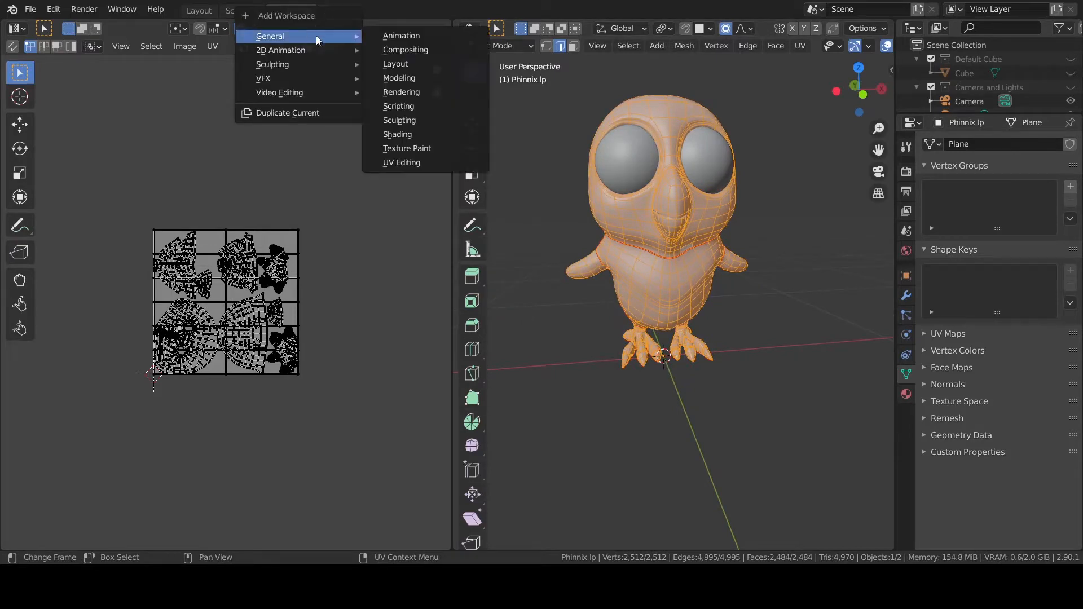
click(414, 135)
middle_drag(471, 445, 538, 488)
key(shift+a)
click(360, 435)
text(ch)
click(387, 418)
click(362, 373)
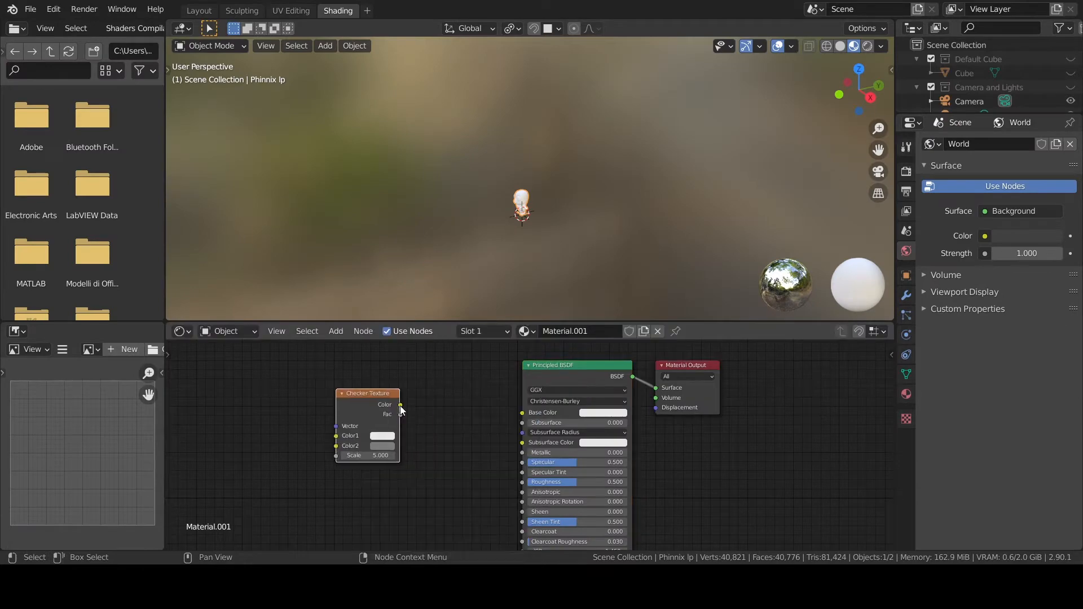
drag(401, 404, 523, 412)
Step: Add Texture Coordinate and Mapping nodes to the checker texture and set its scale to 16
key(ctrl+t)
middle_drag(303, 439, 343, 441)
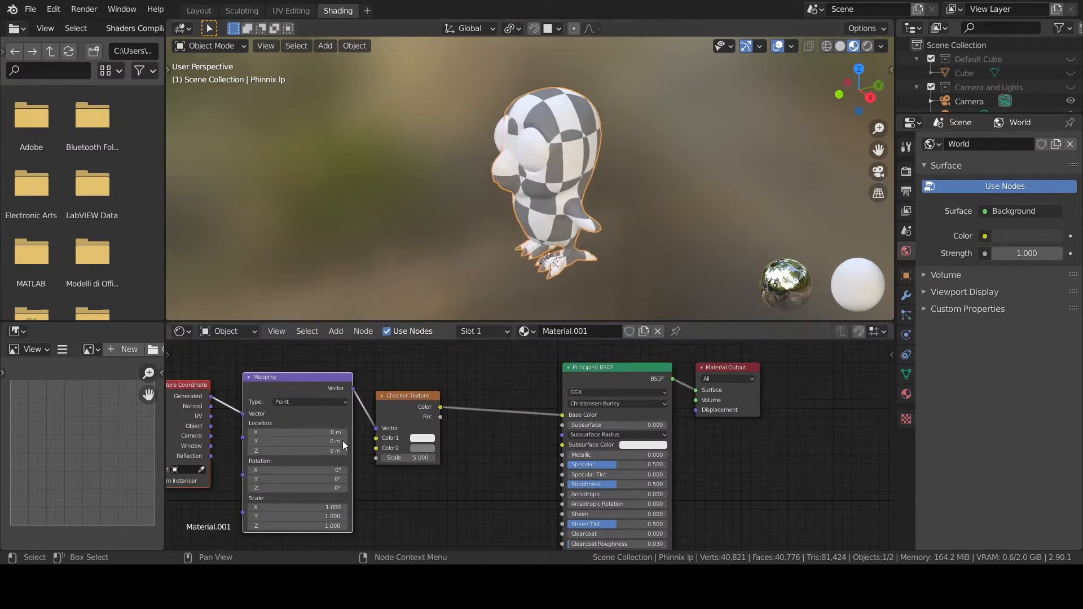
mouse_move(409, 457)
mouse_down()
mouse_move(451, 457)
mouse_move(414, 458)
mouse_up()
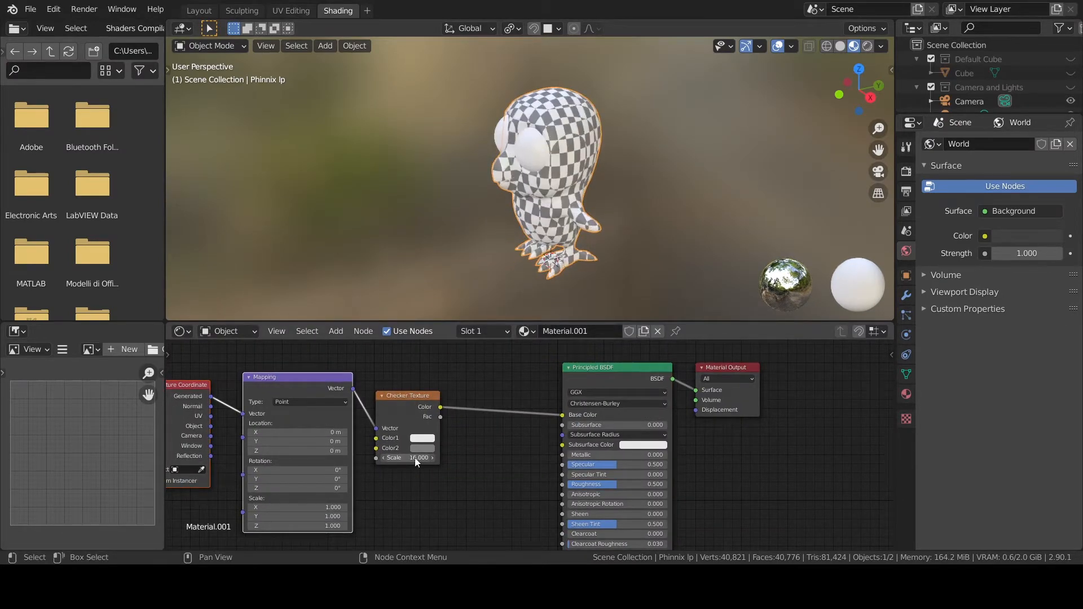
middle_drag(632, 237, 750, 216)
Step: Return to the UV Editing workspace and rotate the face's UV island upright
click(291, 10)
key(a)
key(a)
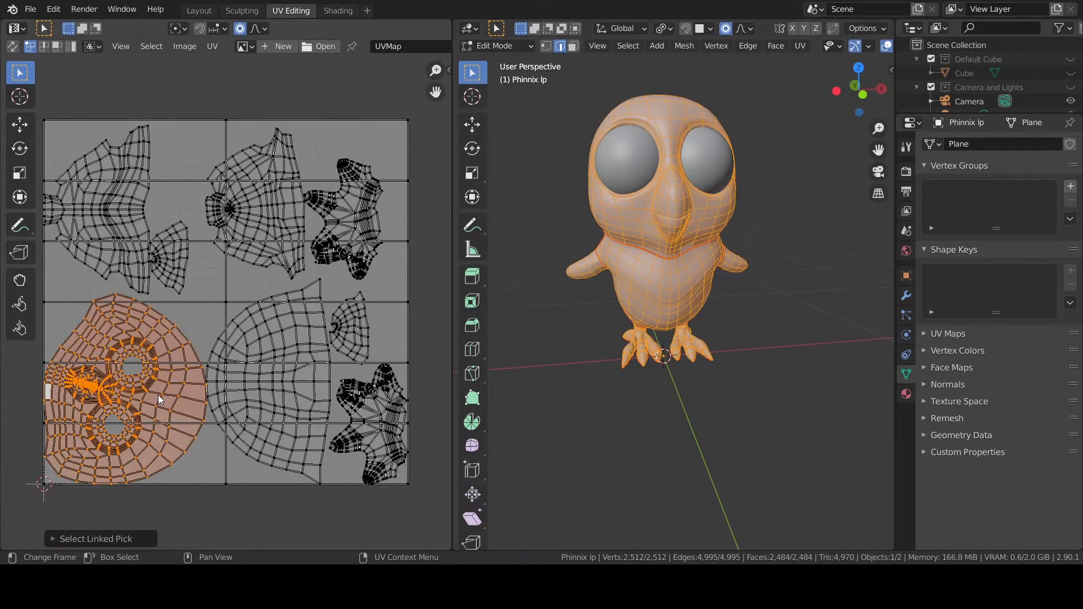
key(r)
click(222, 293)
Step: Show the model in material preview shading to check the checker pattern
scroll(818, 46, down, 4)
click(872, 47)
scroll(727, 279, up, 2)
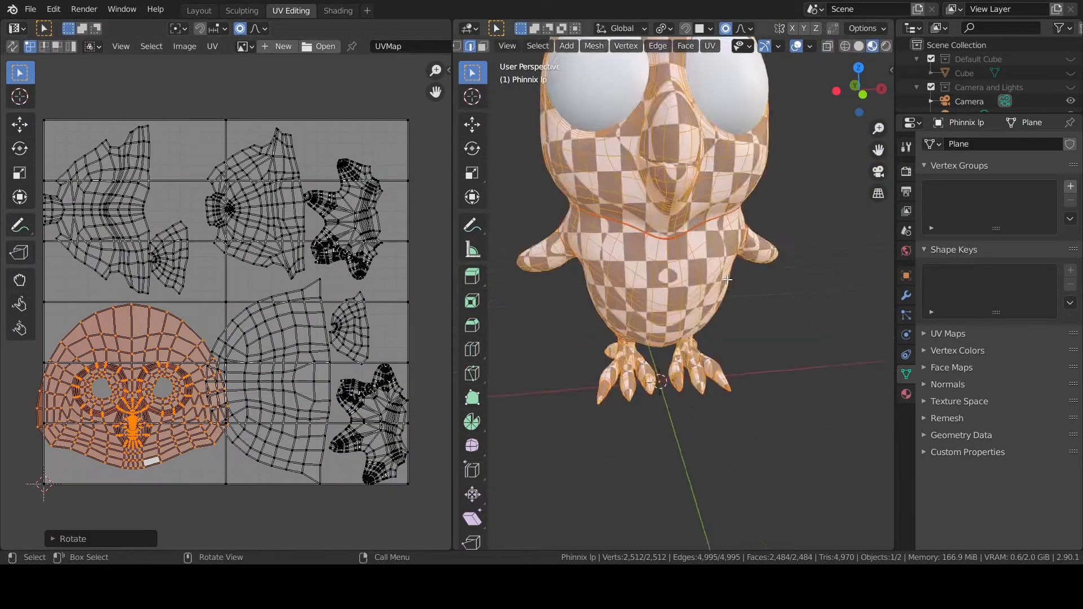
scroll(727, 279, down, 3)
middle_drag(727, 279, 759, 270)
Step: Identify which UV island belongs to which body part by selecting linked areas with UV selection sync turned on temporarily
key(alt+a)
key(l)
click(12, 46)
key(alt+a)
key(l)
key(alt+a)
key(l)
middle_drag(592, 334, 545, 339)
key(alt+a)
key(l)
click(12, 46)
Step: Rotate the back-of-head UV island upright and move it out of the UV square, above its upper edge
key(a)
key(alt+a)
key(l)
key(r)
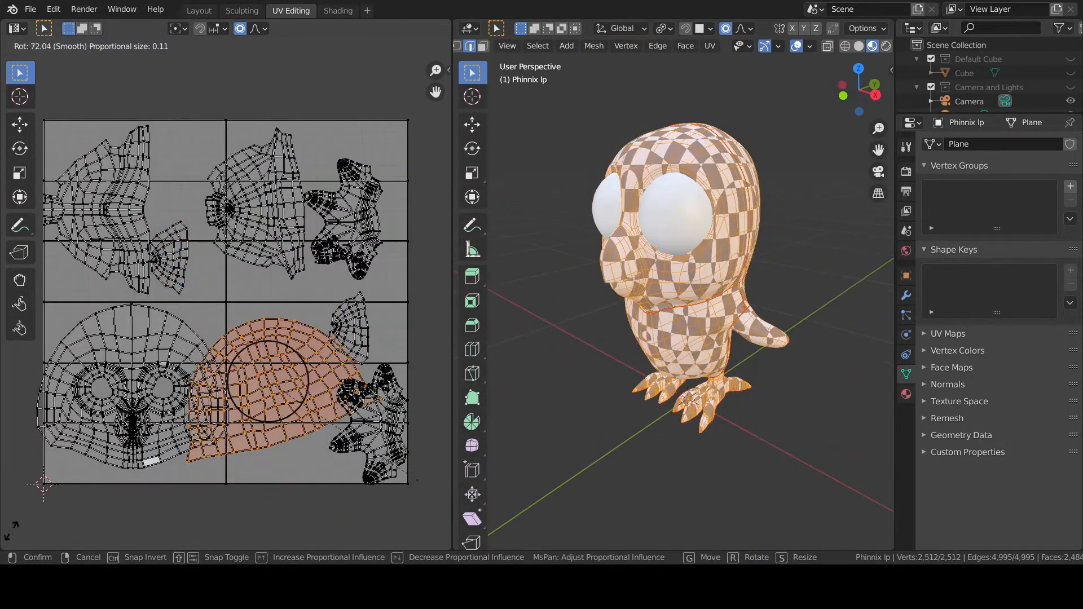
click(408, 419)
click(332, 397)
key(g)
click(379, 69)
key(alt+a)
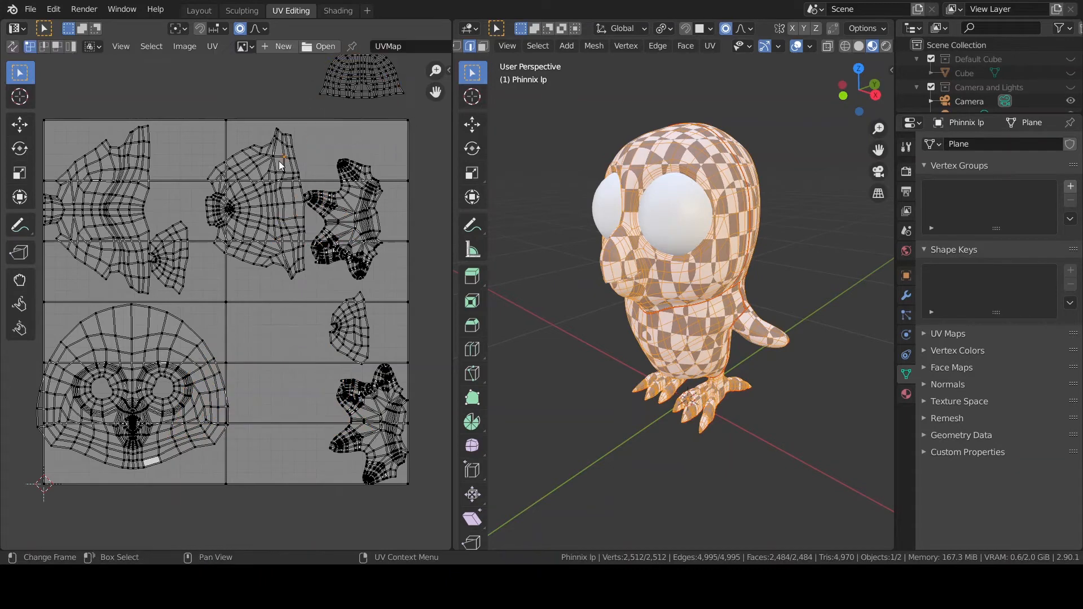
Step: Select the upper-middle body island, show the UV editor's sidebar and turn on Screencast Keys
key(l)
click(448, 72)
click(444, 103)
click(443, 171)
click(444, 74)
key(n)
click(757, 62)
key(n)
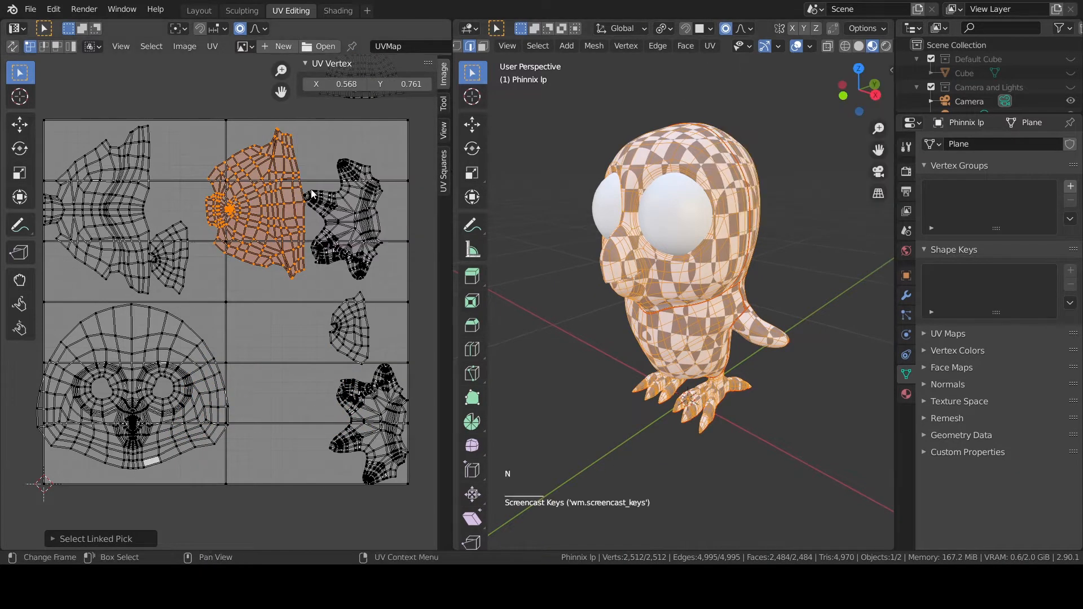
Step: Rotate the two large body islands in the upper half of the UV square so they stand upright
key(r)
click(258, 156)
key(l)
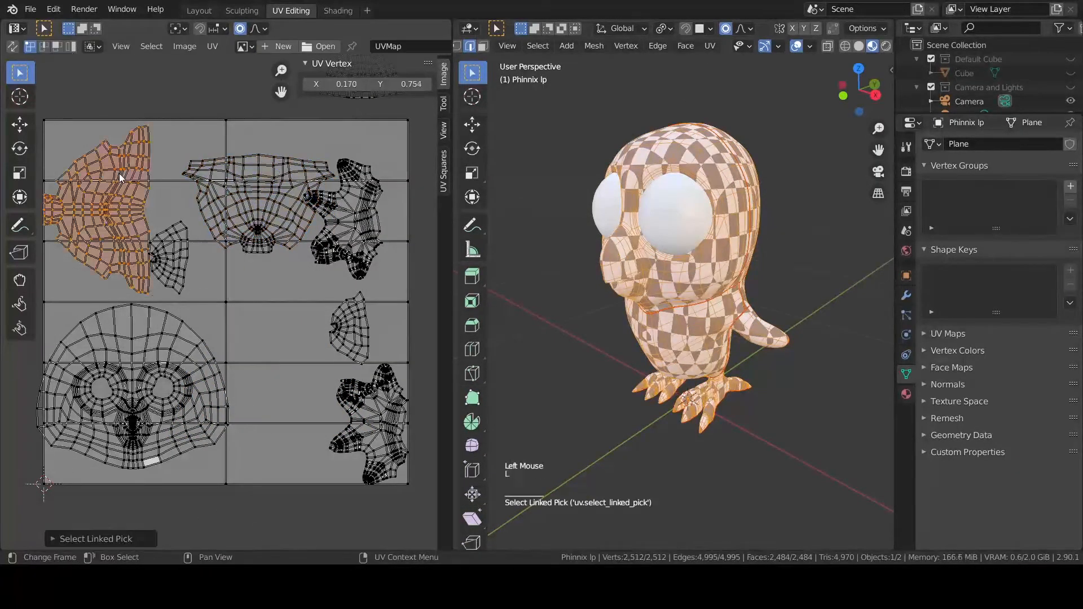
key(r)
click(258, 117)
Step: Move the two small wing islands side by side between the face island and the lower foot island
key(l)
key(g)
click(258, 443)
key(l)
key(g)
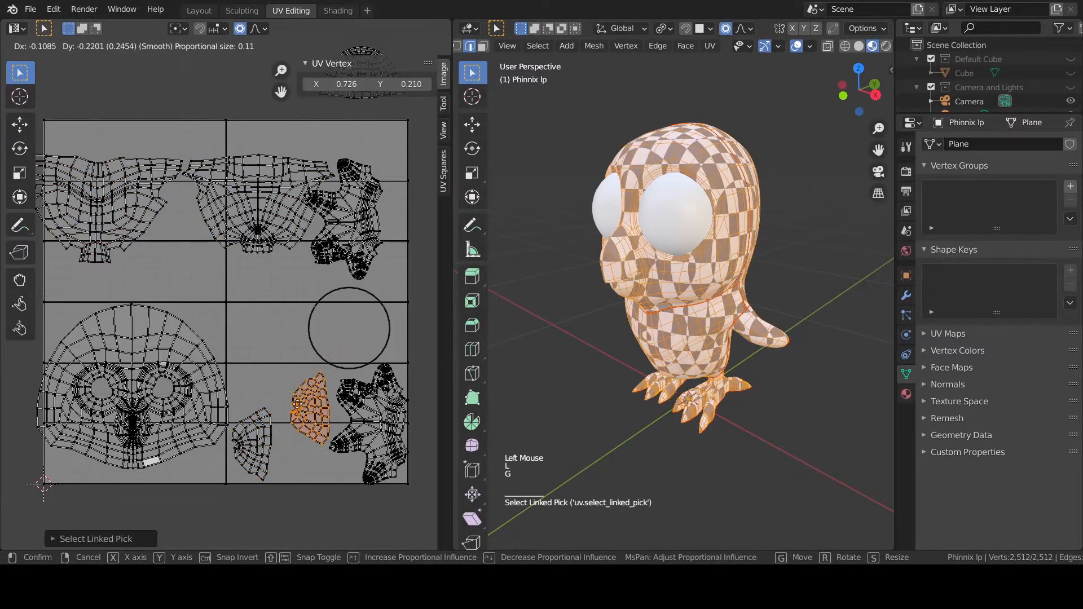
click(302, 434)
Step: Move the upper-left body island to the space above the wings and one foot island to the UV square's upper-right corner
key(l)
key(g)
click(324, 323)
key(l)
key(g)
click(373, 180)
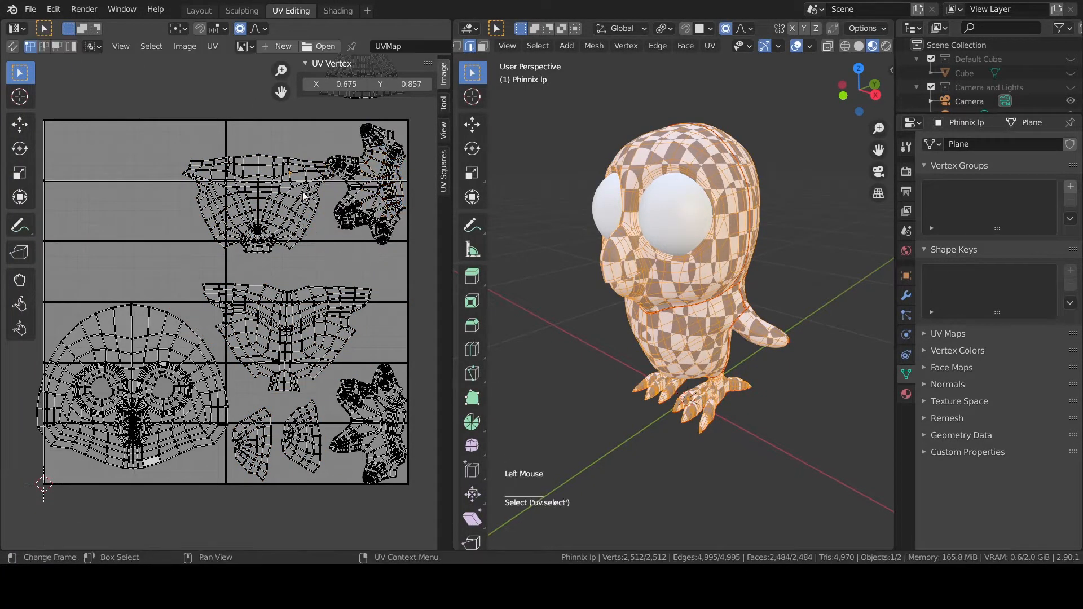
Step: Scale down the body island with the dense vertex cluster and move it to the UV square's right edge
key(l)
key(s)
click(323, 248)
key(g)
click(447, 372)
Step: Move the face island to the upper half of the UV square and enlarge it to fill most of the width
click(138, 336)
key(l)
key(g)
click(171, 155)
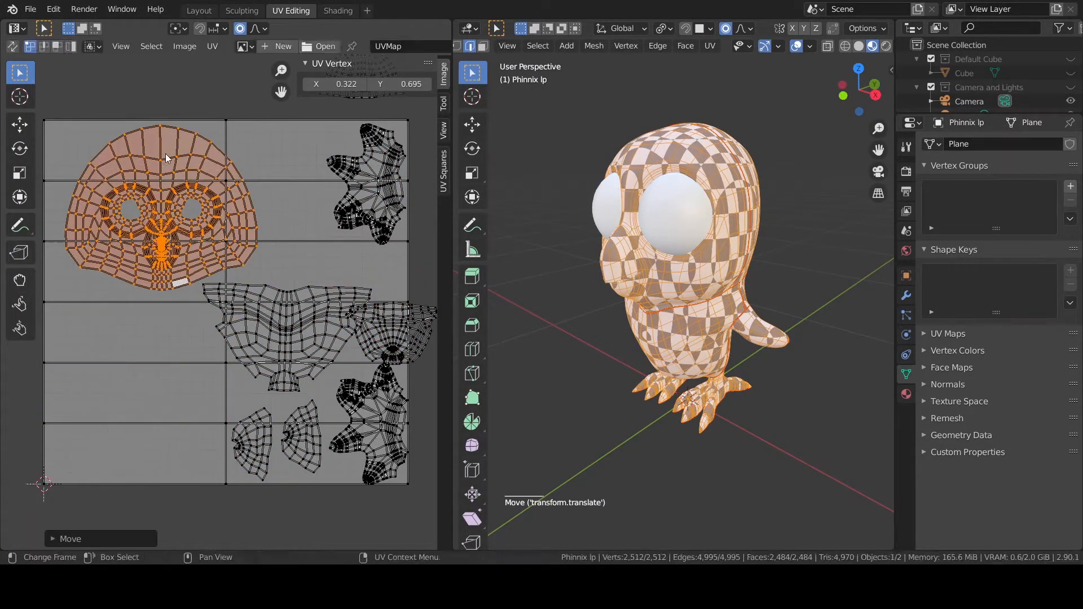
key(s)
Step: In the Shading workspace, connect the Texture Coordinate node's UV output to the Mapping node's Vector input
click(345, 13)
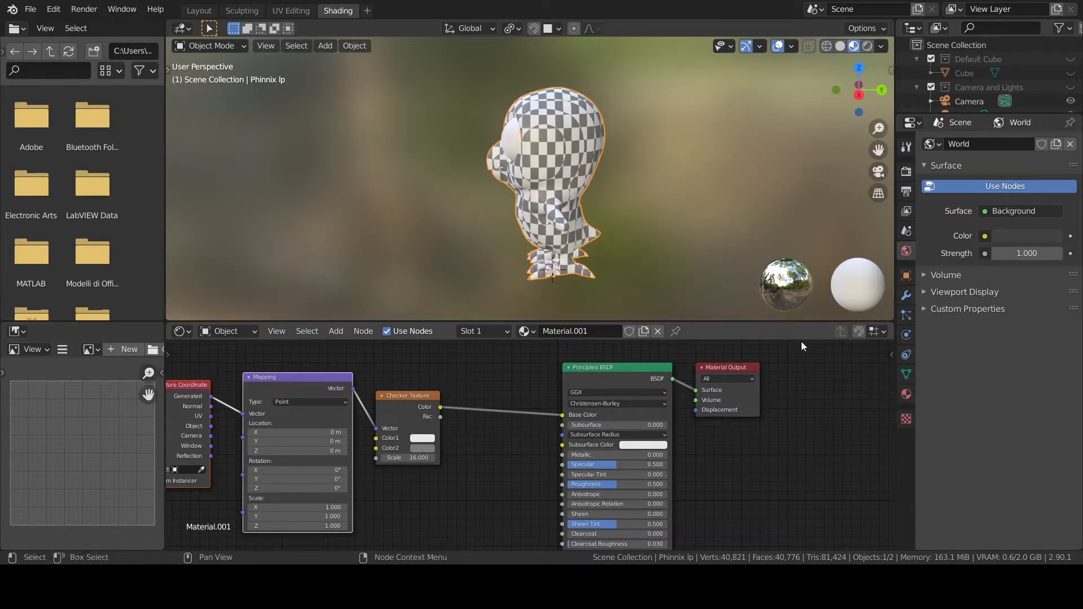
click(906, 394)
middle_drag(527, 257, 607, 266)
scroll(615, 203, up, 3)
middle_drag(621, 135, 561, 175)
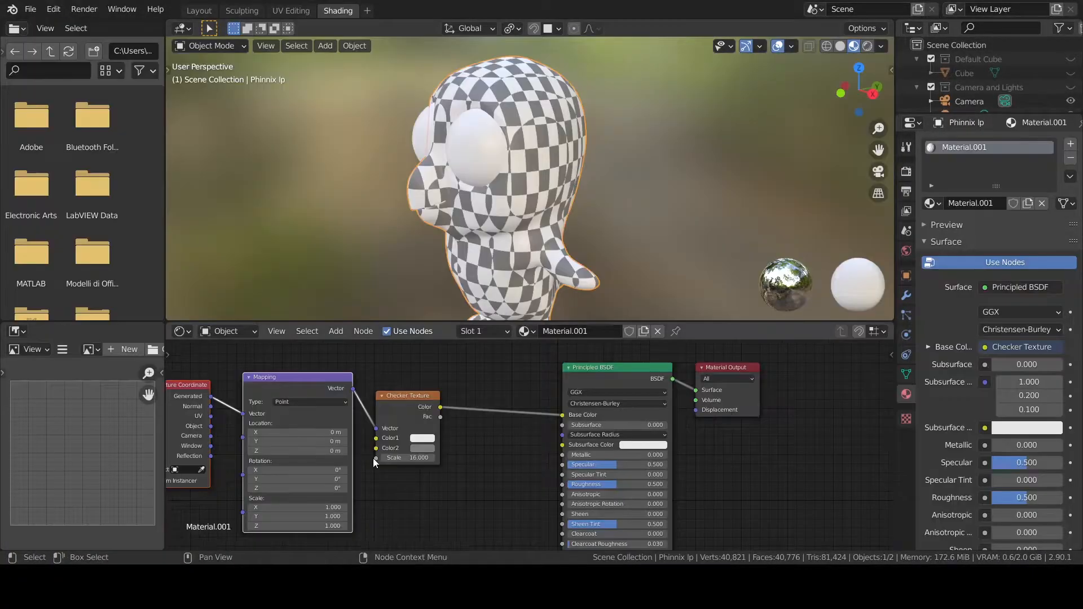
middle_drag(374, 458, 414, 451)
drag(251, 408, 283, 406)
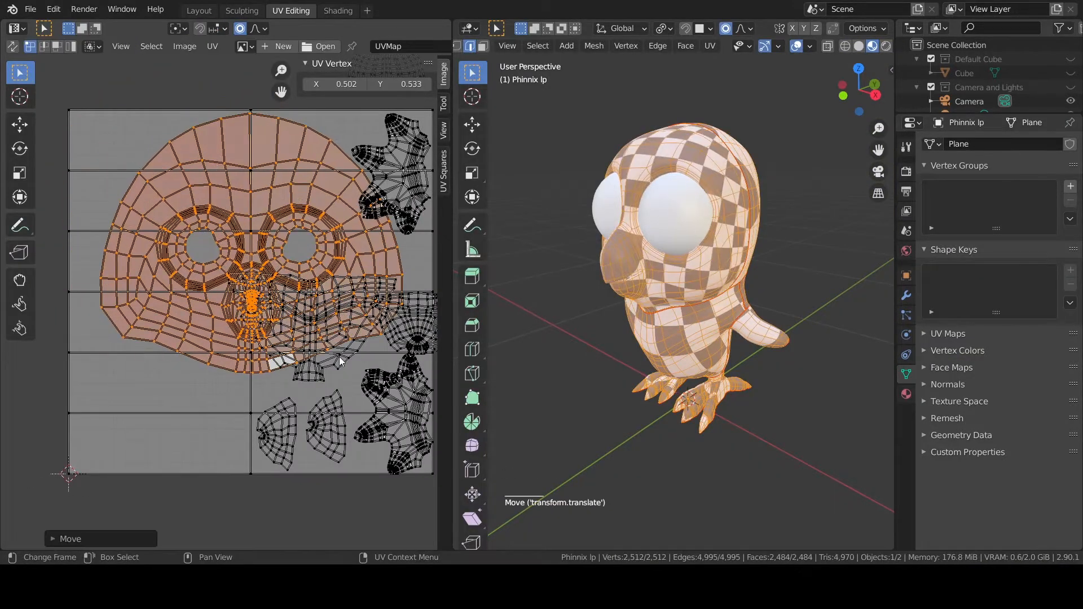
Step: Move the larger body island to the UV square's lower-left corner and one wing island to its upper-left corner
key(l)
key(g)
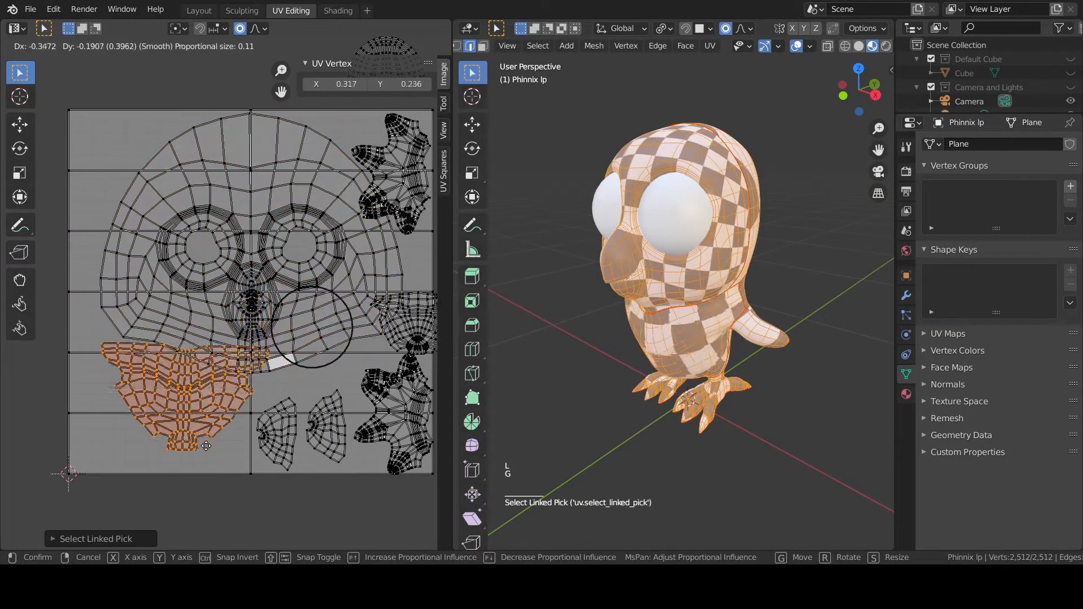
click(180, 466)
key(l)
key(g)
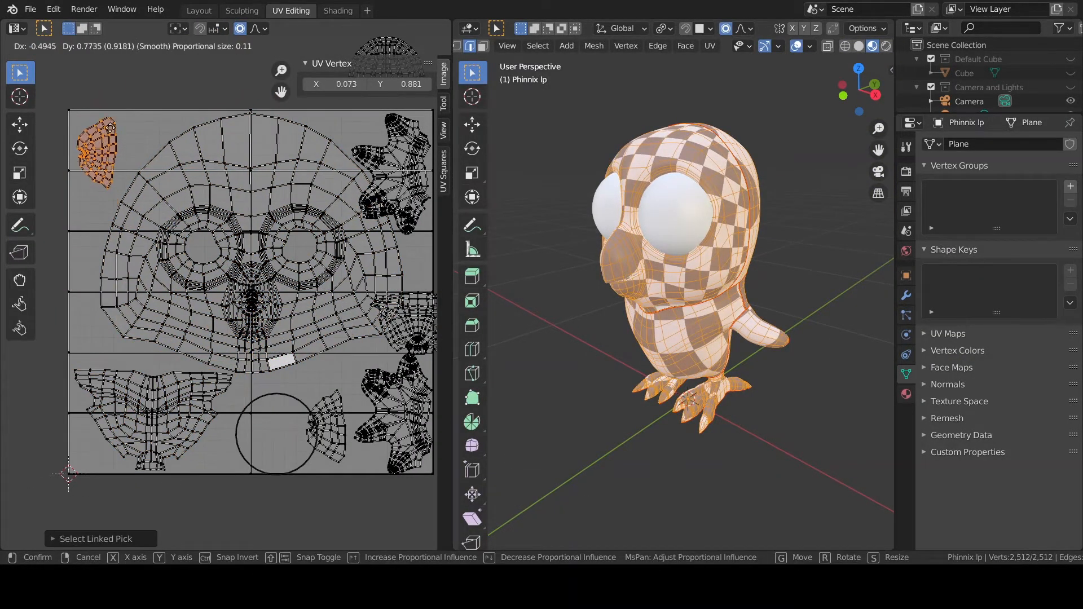
click(110, 127)
Step: Rotate the upper foot island so its toes point down and place it beside the lower-left body island
key(l)
key(r)
click(320, 114)
key(g)
click(205, 368)
Step: Move the remaining wing island to the UV square's upper-right corner and rotate it 180 degrees
key(l)
key(g)
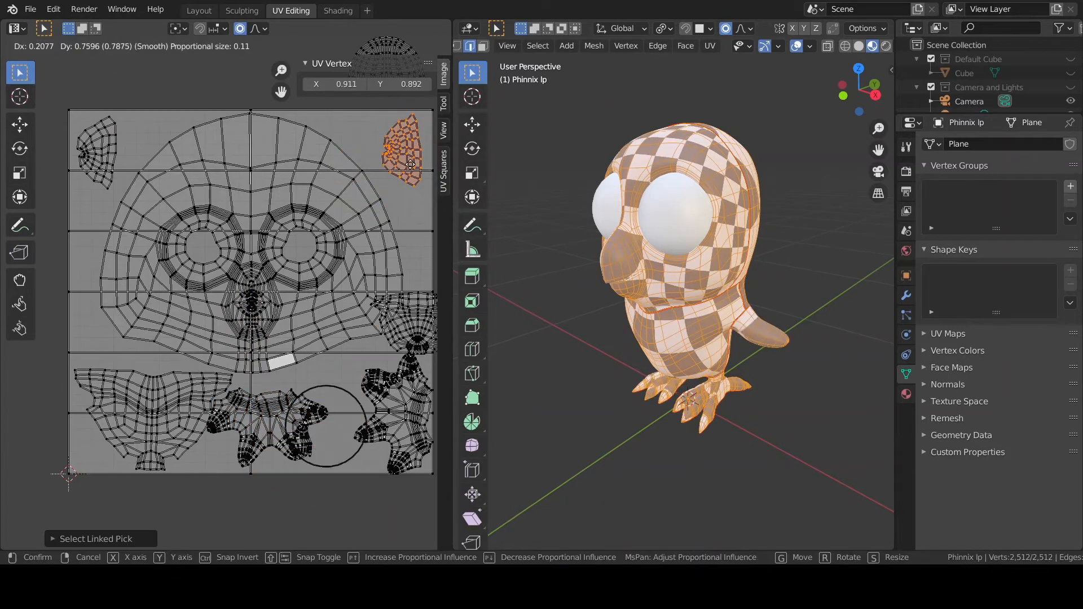
click(410, 164)
text(r180)
key(Return)
Step: Turn the lower-middle foot island upside down and shift it next to the body island
key(g)
click(322, 398)
middle_drag(358, 242, 327, 260)
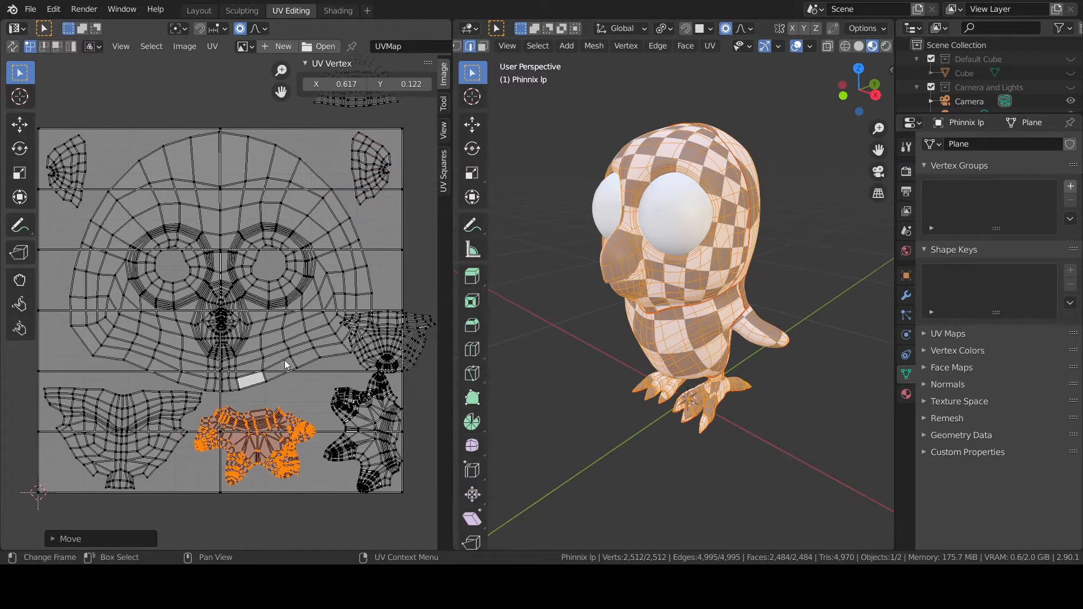
Step: Scale the face island down slightly and shift it along X toward the UV square's left edge
click(399, 326)
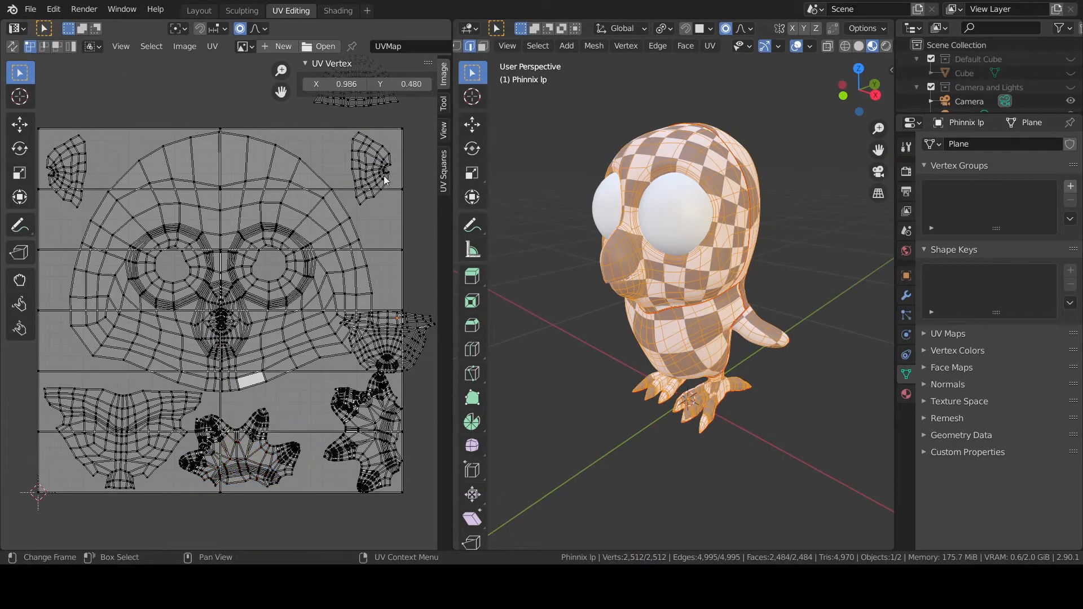
shift+middle_drag(385, 181, 405, 194)
click(372, 270)
key(l)
key(s)
click(391, 337)
key(g)
key(x)
click(360, 333)
Step: Place the small body island in the UV square's upper-right corner and move the neighbouring wing island down along the right edge
key(l)
key(g)
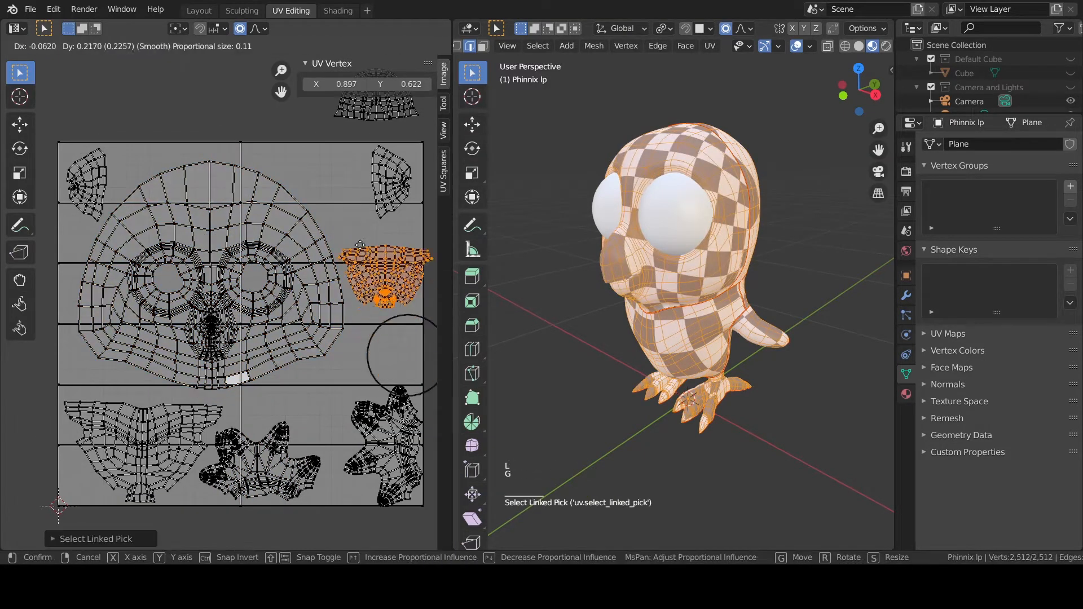
click(347, 159)
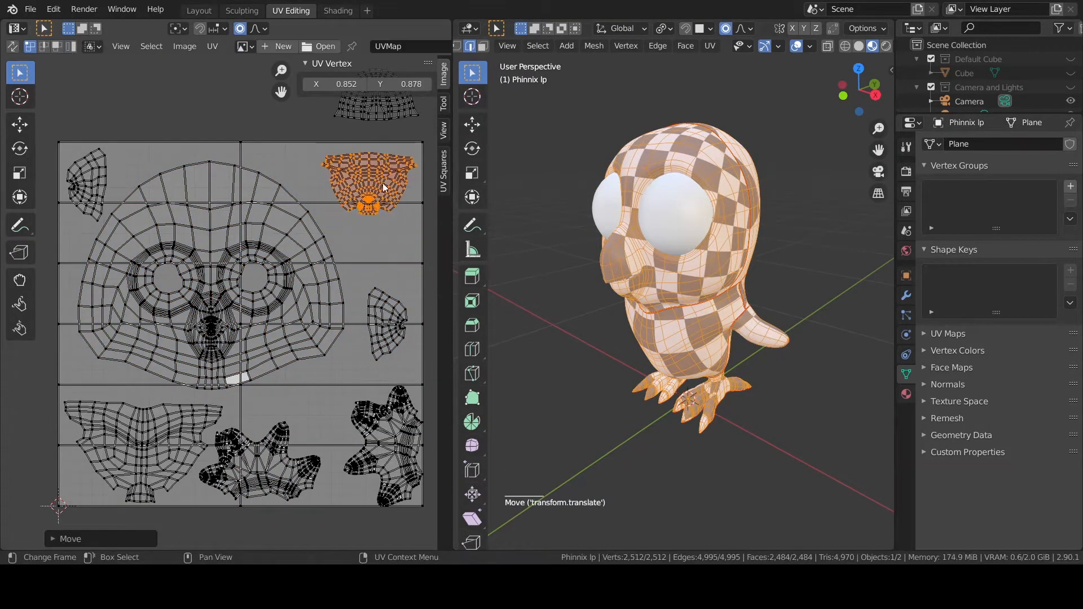
click(375, 327)
key(l)
key(g)
click(366, 349)
Step: Move the back-of-head island into the UV square, rotate it 90 degrees and place it below the small body island
click(388, 107)
key(l)
key(g)
click(391, 260)
key(r)
key(9)
key(0)
key(Return)
key(g)
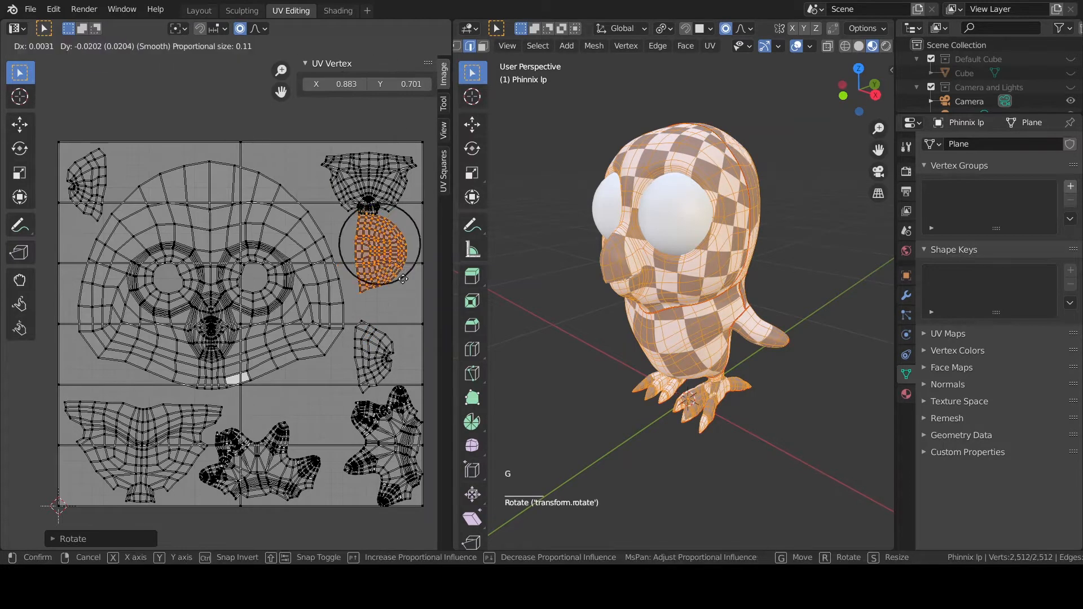
click(392, 273)
Step: Move the wing island below the back-of-head island up against the UV square's right edge
click(384, 340)
key(g)
click(413, 307)
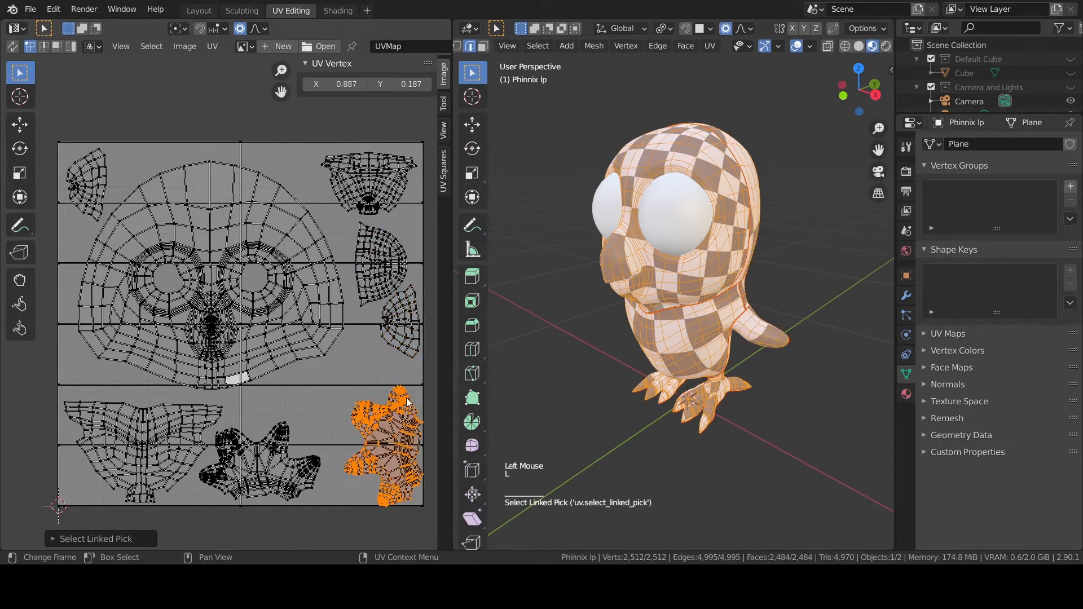
Step: Enlarge the lower-right foot island and fit it into the corner beneath the wing island
key(g)
click(399, 376)
key(s)
click(404, 368)
key(g)
click(399, 373)
Step: Enlarge the lower-middle foot island to match and fit it between the body island and the other foot
click(290, 432)
key(l)
key(s)
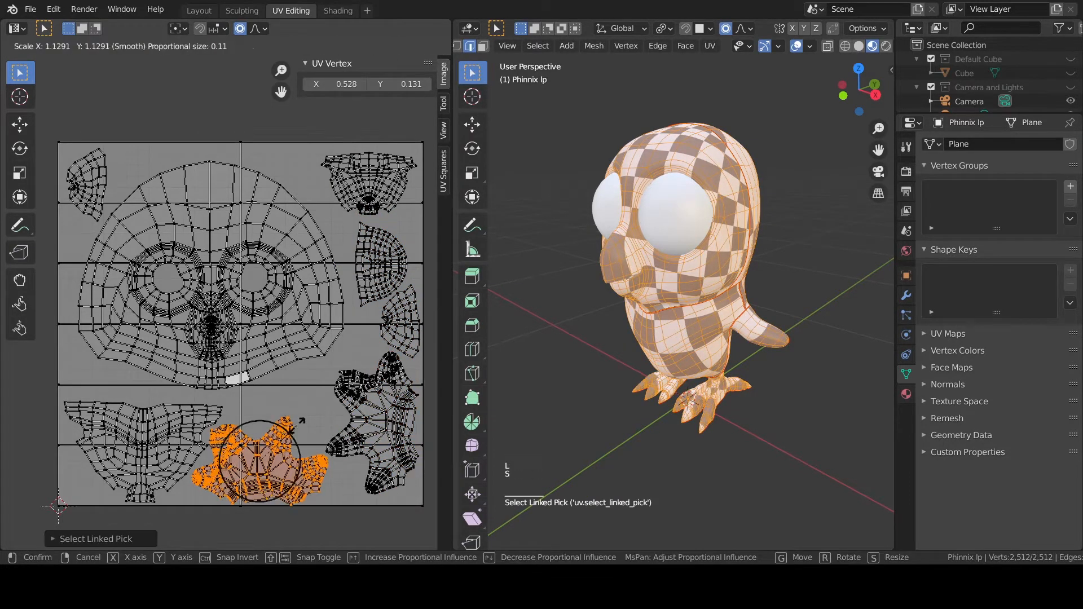
click(296, 426)
key(s)
click(354, 490)
scroll(330, 397, up, 6)
shift+middle_drag(283, 436, 353, 355)
scroll(330, 397, down, 3)
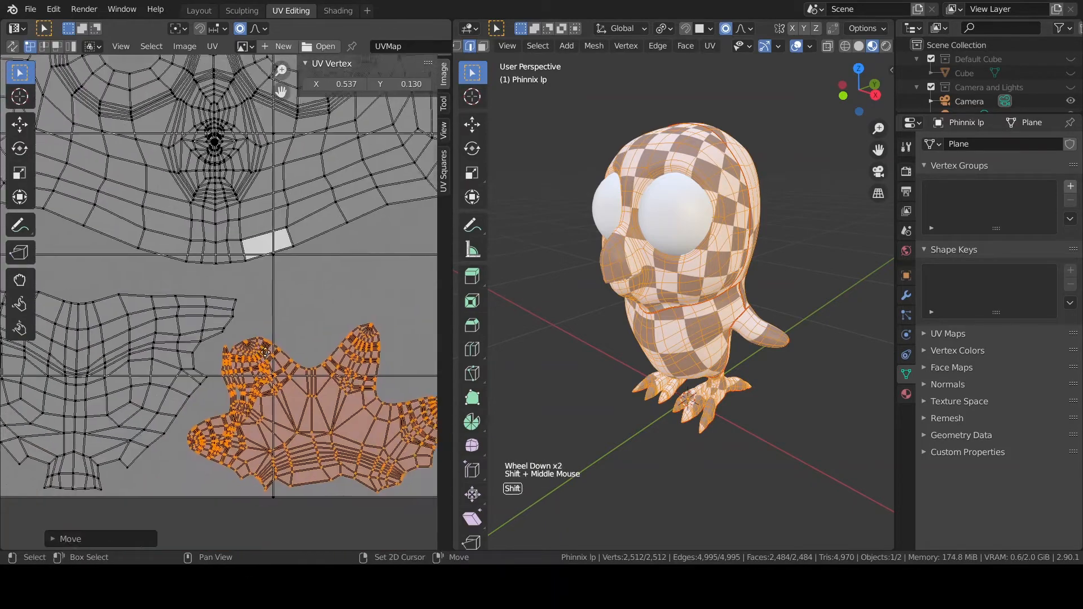
scroll(353, 316, down, 3)
shift+middle_drag(339, 192, 297, 228)
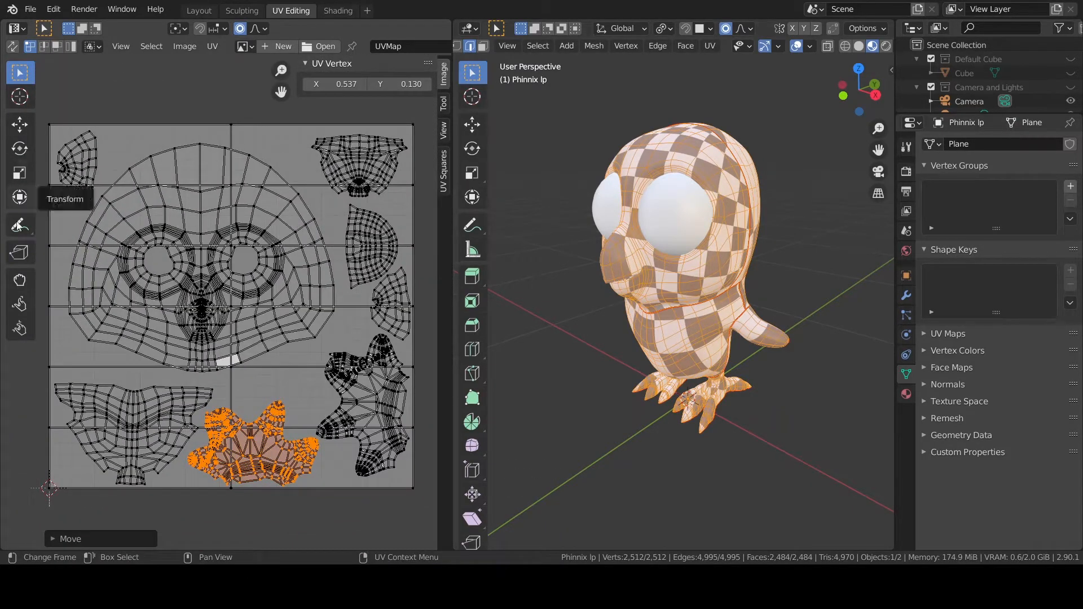
Step: Smooth parts of the UV layout with Relax brush strokes and save the file
click(20, 305)
scroll(220, 305, up, 5)
scroll(173, 347, down, 6)
mouse_move(159, 324)
mouse_down()
mouse_move(145, 288)
mouse_move(151, 302)
mouse_up()
scroll(172, 346, down, 3)
scroll(173, 346, up, 3)
scroll(172, 346, down, 4)
scroll(273, 330, up, 4)
scroll(273, 330, up, 6)
scroll(152, 305, down, 6)
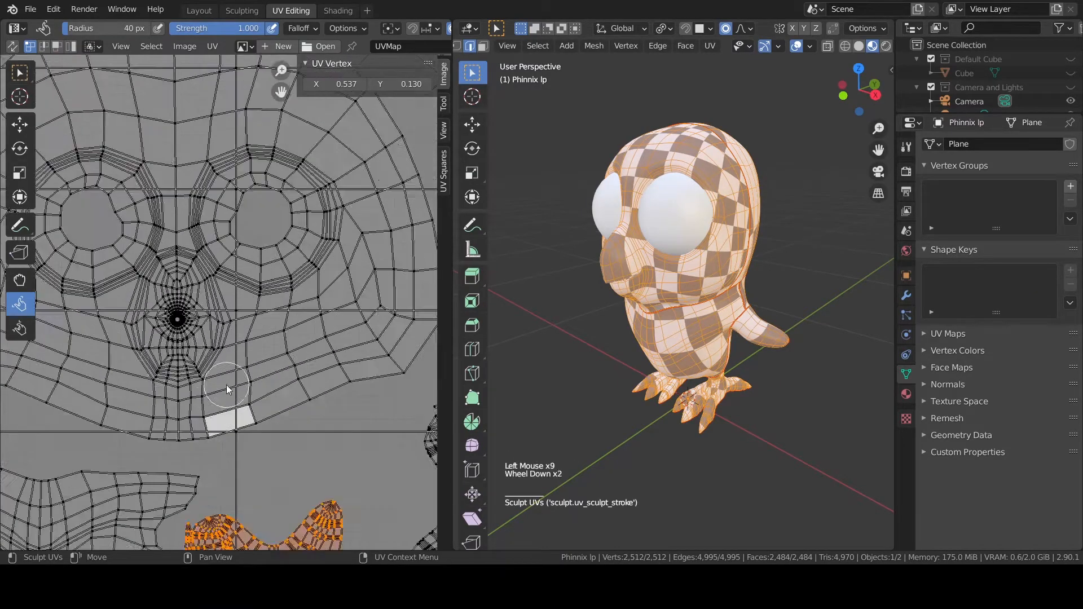
key(ctrl+s)
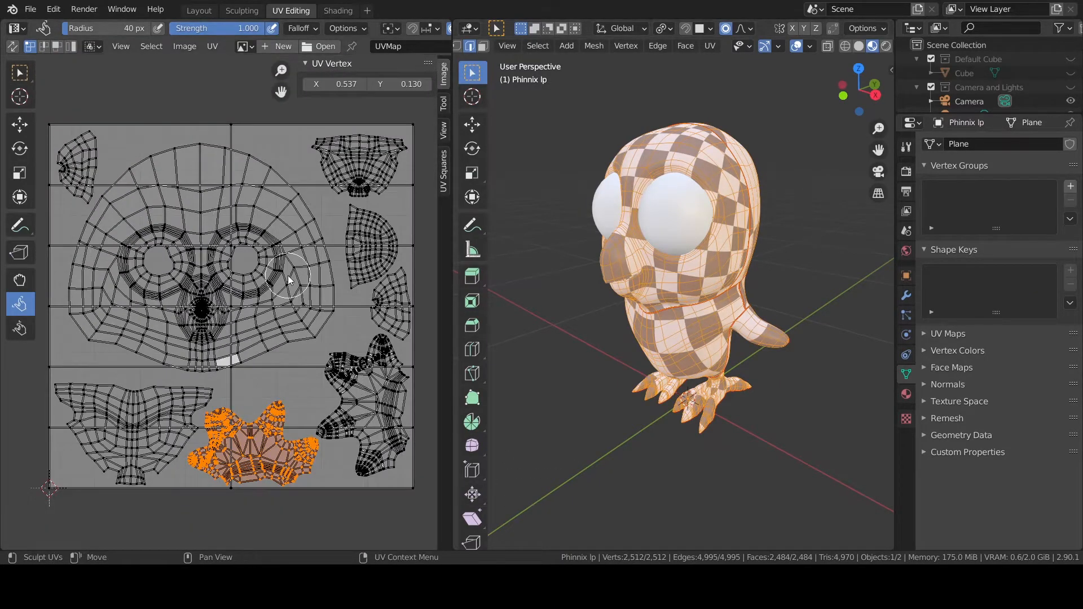
Step: Hide the beak geometry covering the mouth to expose the mesh inside it
middle_drag(756, 316, 783, 317)
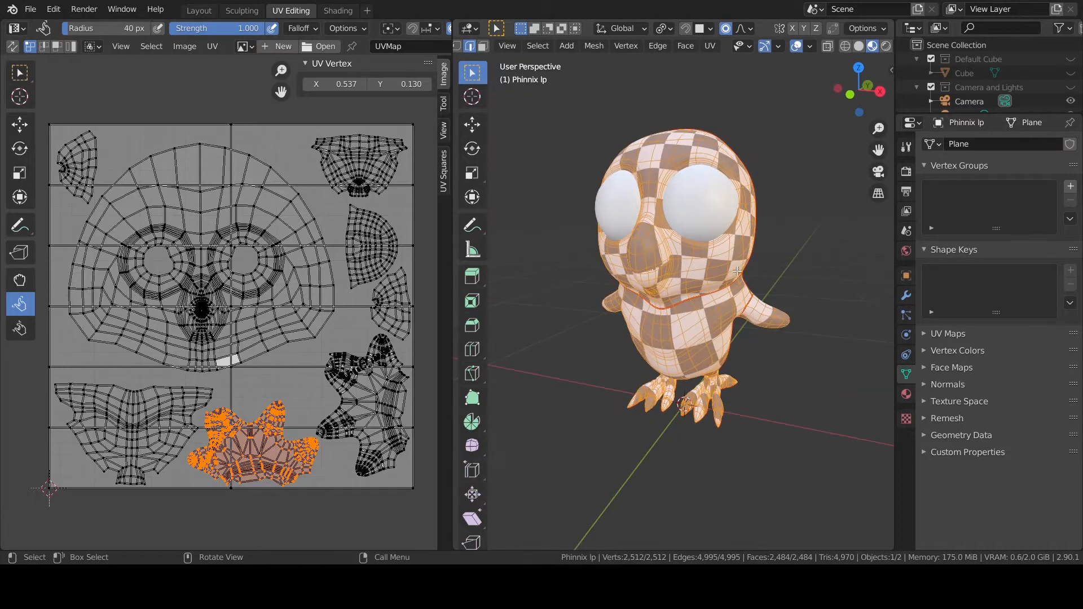
scroll(731, 253, up, 3)
key(ctrl+z)
middle_drag(731, 253, 680, 249)
key(alt+a)
key(h)
scroll(680, 248, up, 3)
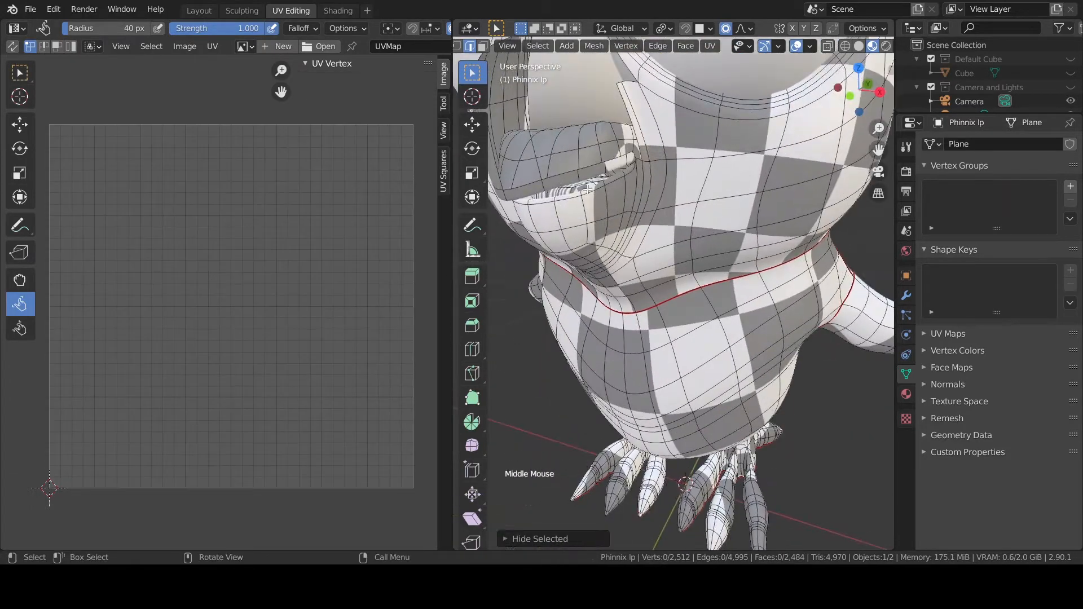
Step: Select the linked geometry inside the mouth and scale its UVs down, narrowing them further along X
key(l)
scroll(239, 303, down, 1)
click(710, 46)
key(l)
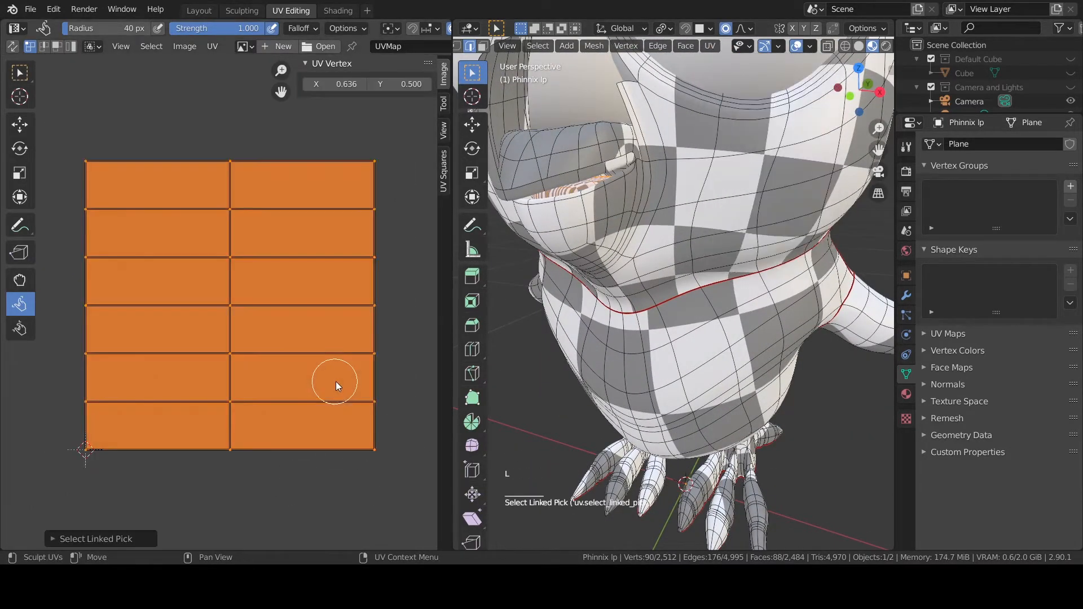
key(s)
click(336, 394)
key(s)
key(x)
click(274, 296)
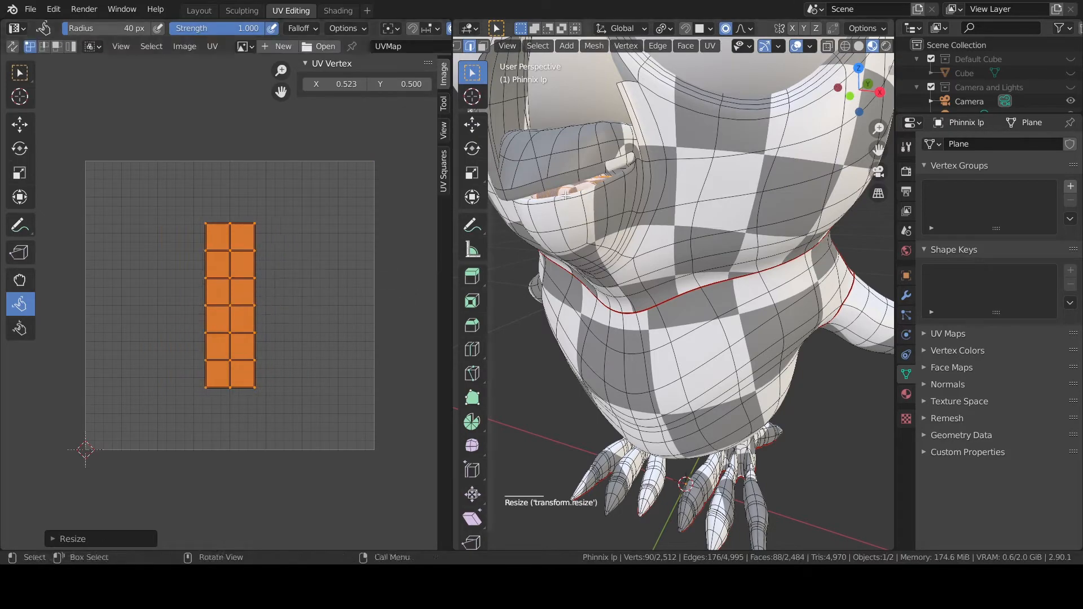
Step: Reveal the hidden geometry and rotate the mouth interior's UV island by 90 degrees
key(a)
key(alt+h)
scroll(542, 328, down, 1)
key(shift+l)
key(r)
key(9)
key(0)
key(Return)
Step: Shrink the mouth interior island and place it in the gap between the head island and the lower-middle foot island
key(s)
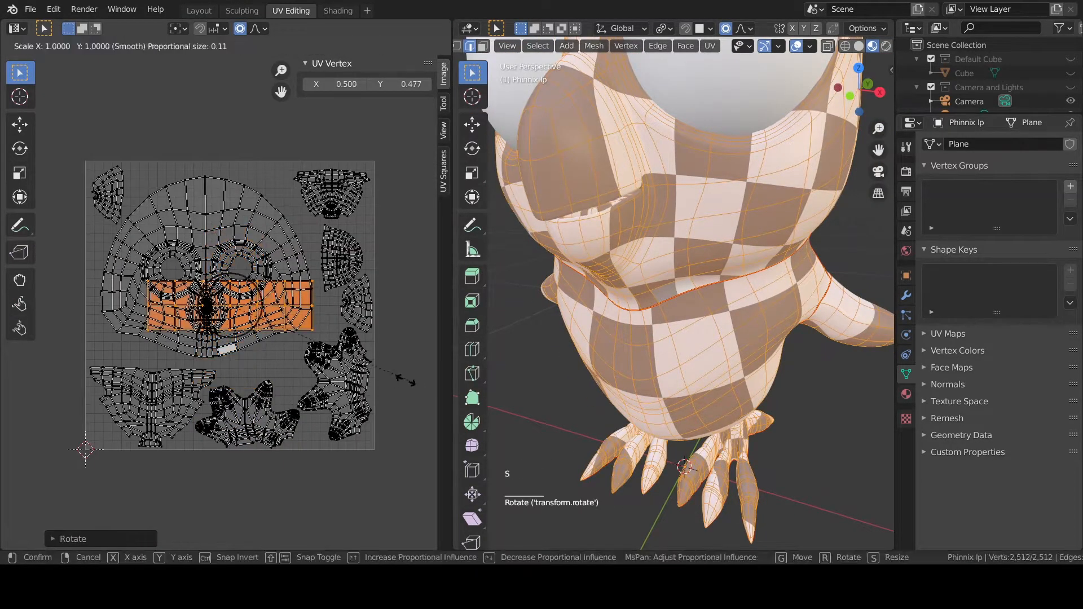
click(363, 354)
key(g)
click(389, 410)
key(s)
click(337, 382)
key(g)
click(348, 381)
scroll(240, 359, up, 3)
key(g)
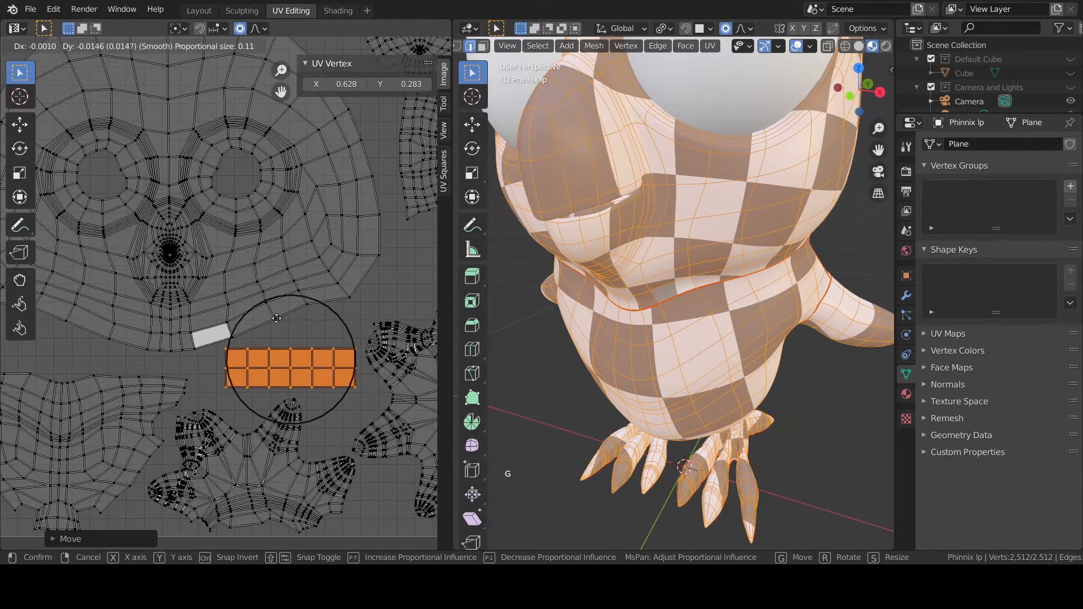
click(234, 364)
scroll(230, 305, down, 3)
Step: In the Shading workspace, delete the Checker Texture, Mapping and Texture Coordinate nodes from the bird's material
click(338, 11)
middle_drag(531, 243, 566, 198)
scroll(566, 198, down, 2)
click(906, 254)
click(906, 394)
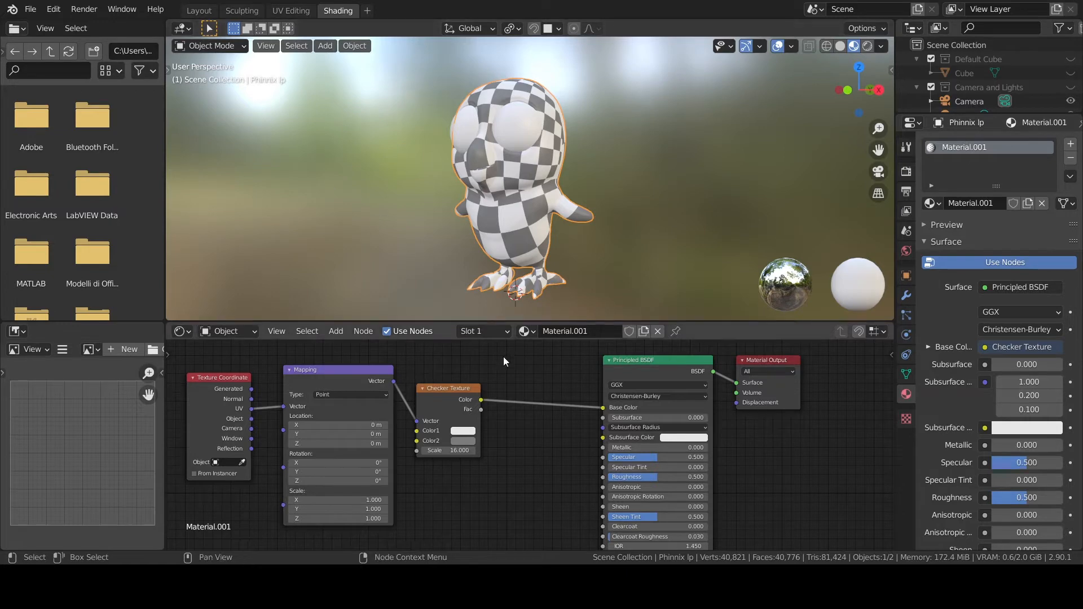
key(x)
key(Tab)
scroll(514, 232, up, 4)
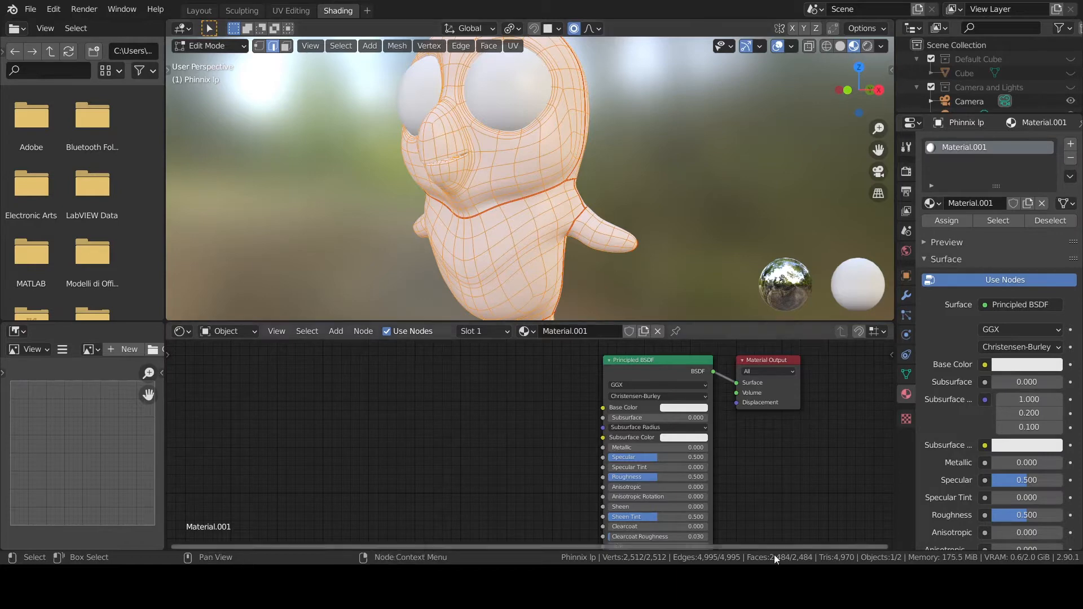
key(Tab)
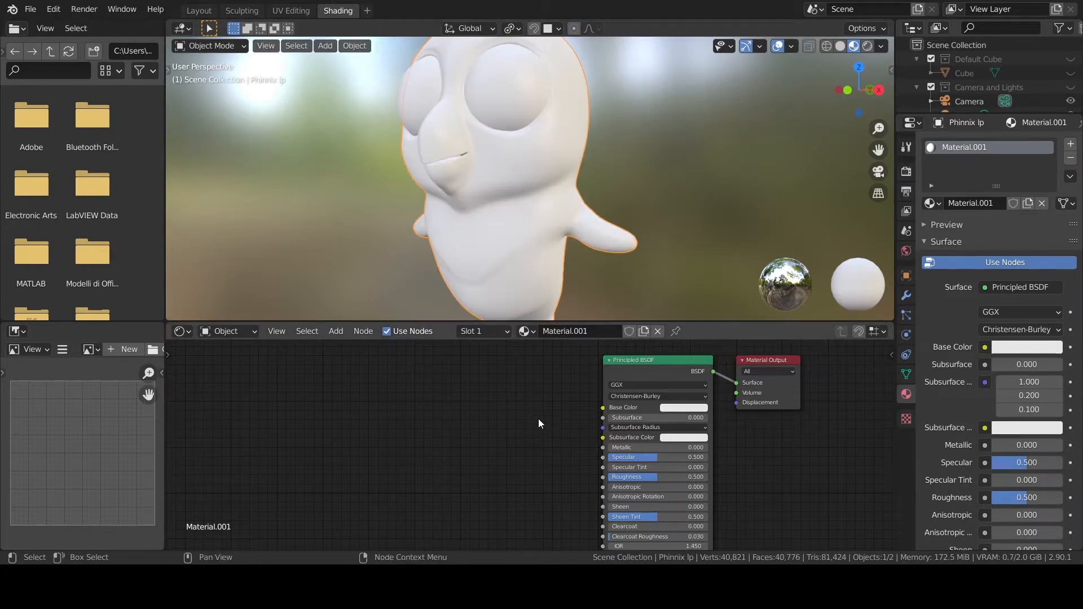
Step: Add a Texture Paint workspace to the file
click(368, 11)
mouse_move(389, 36)
click(460, 148)
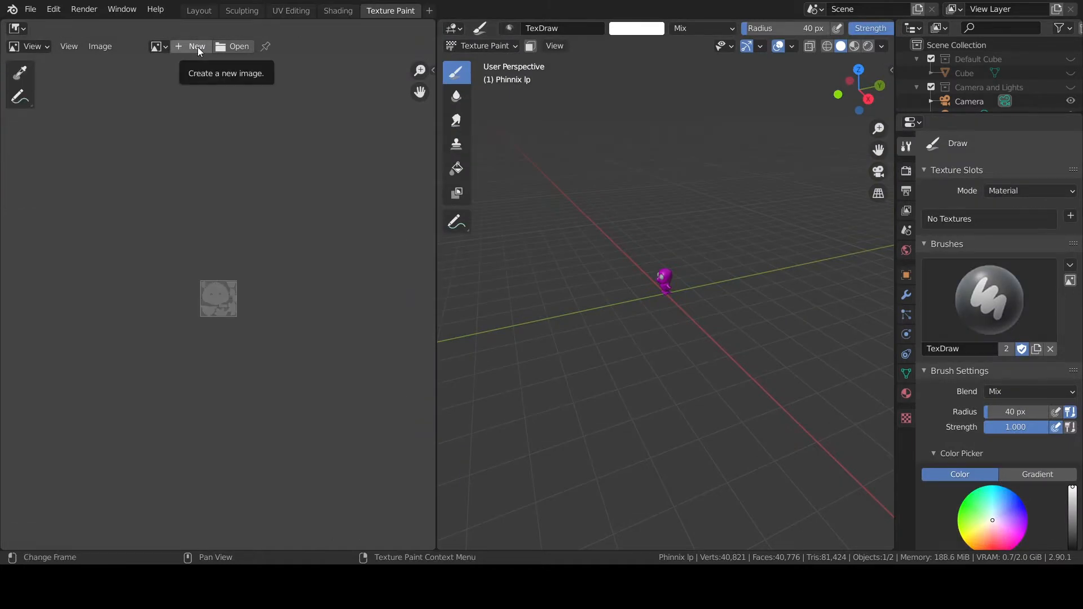
Step: Create blank black images named Main Color and Secondary Color, 2048 by 2048 px, without alpha
click(198, 46)
click(210, 72)
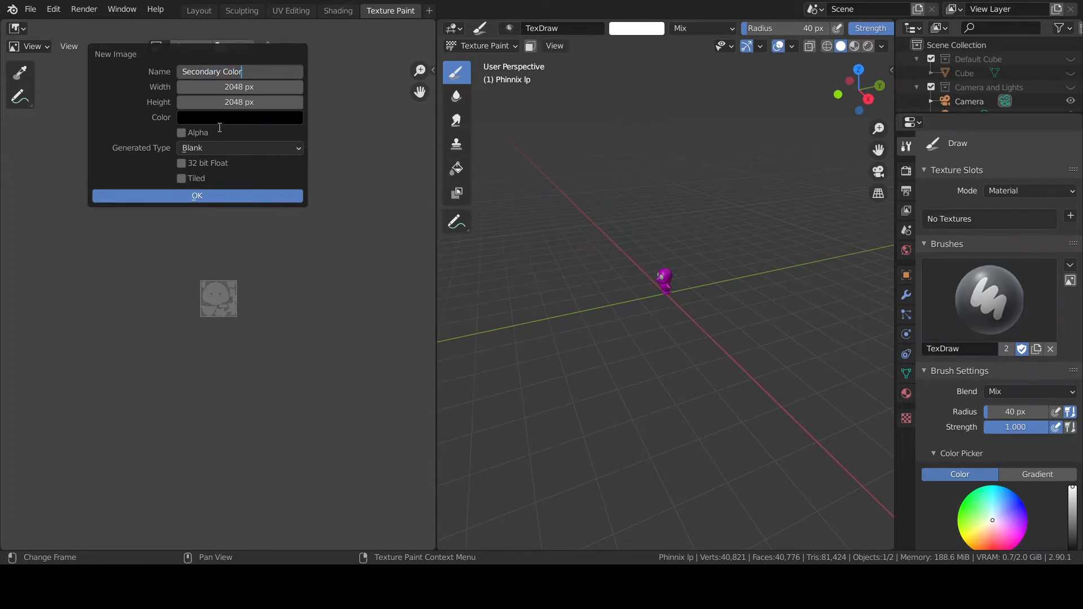
key(Return)
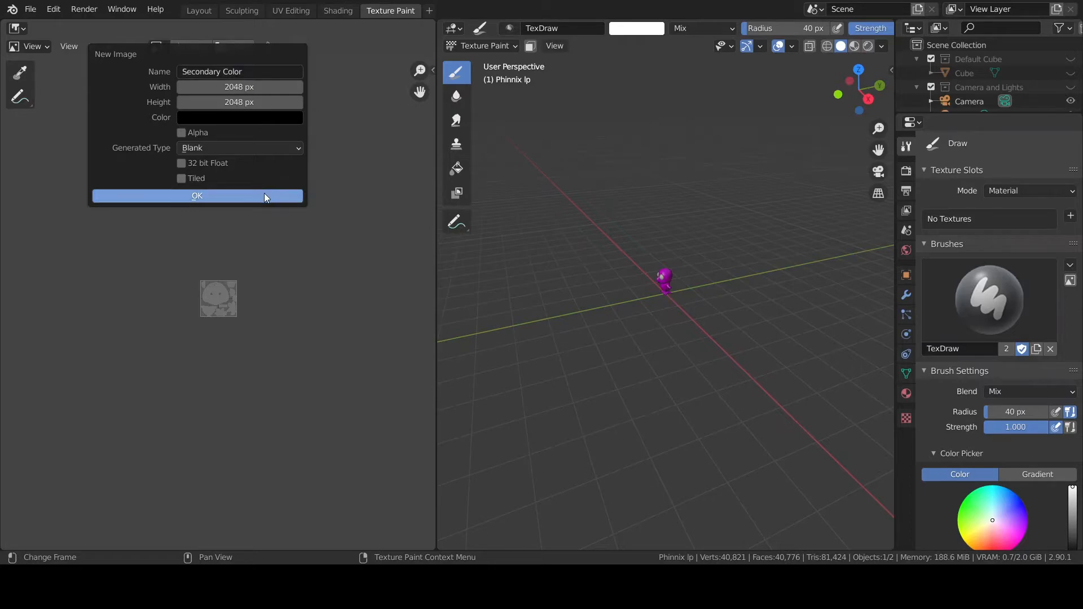
click(264, 193)
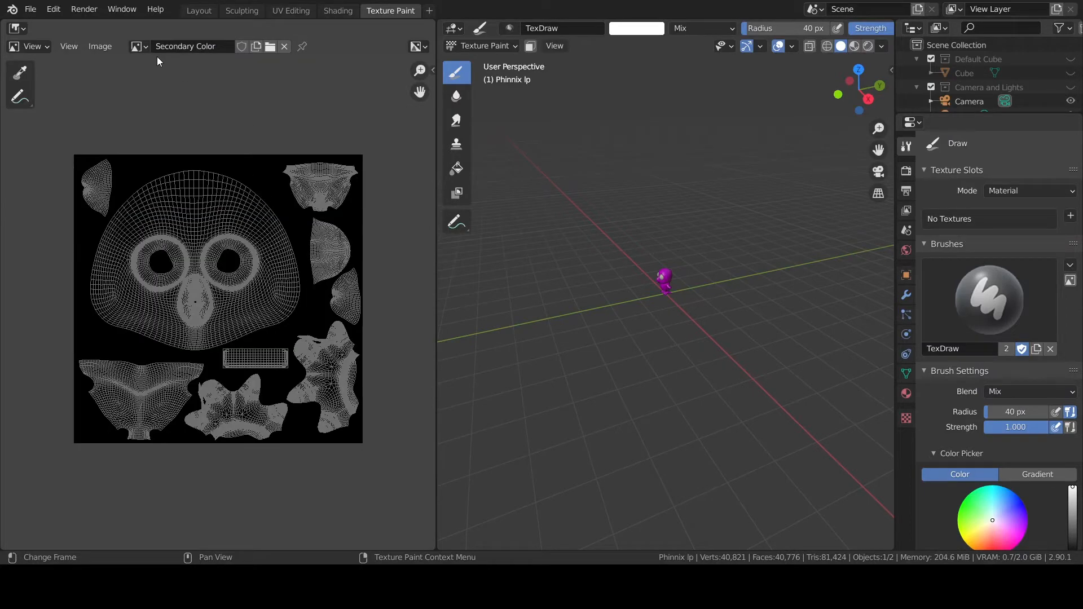
Step: Display the Main Color image over the UV layout and save it as an image file
click(138, 47)
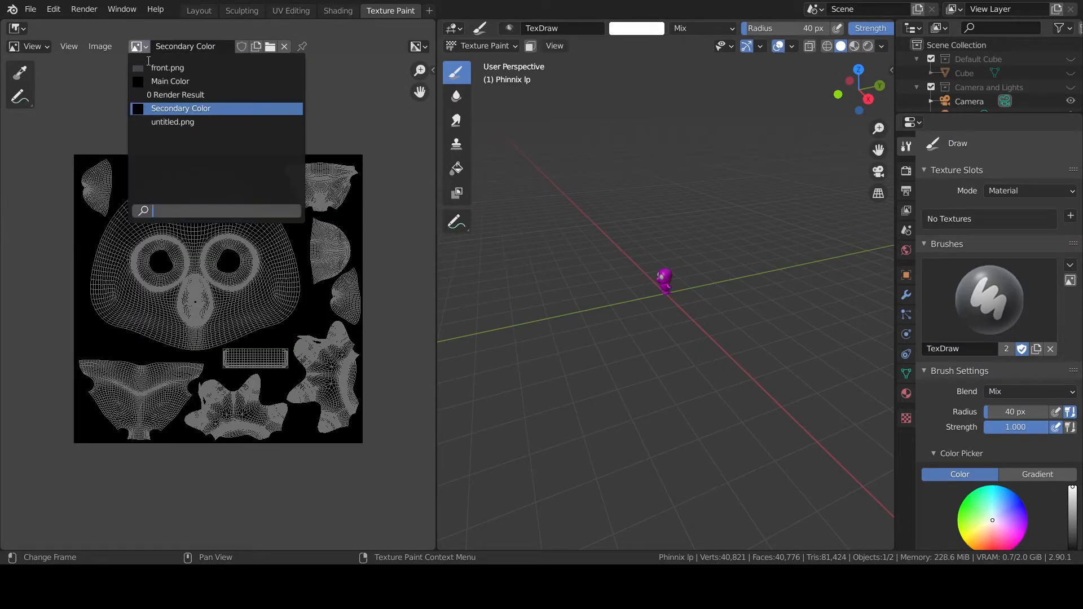
click(172, 80)
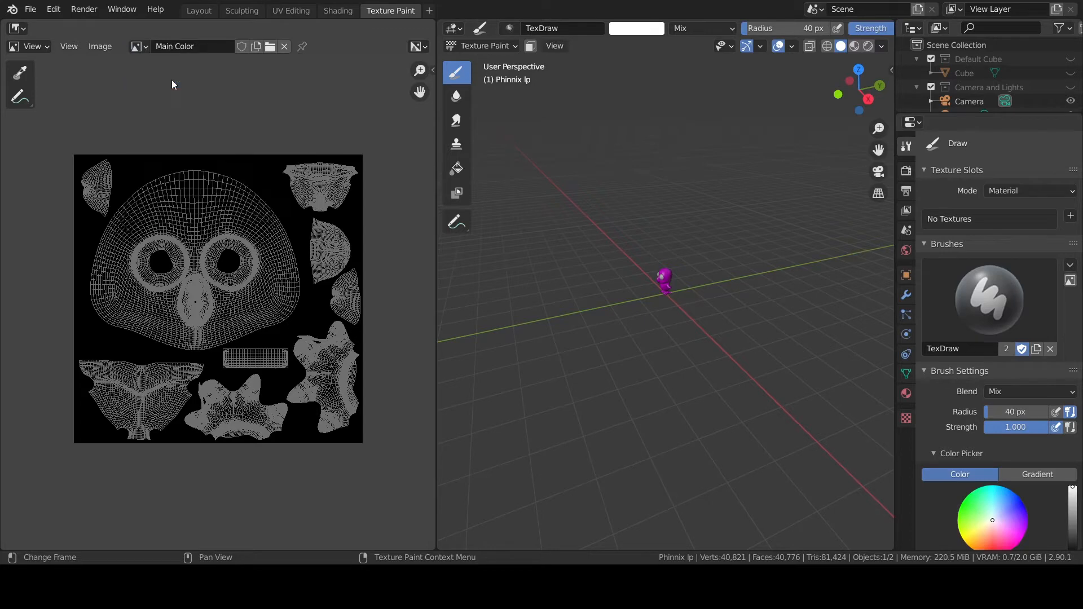
click(101, 47)
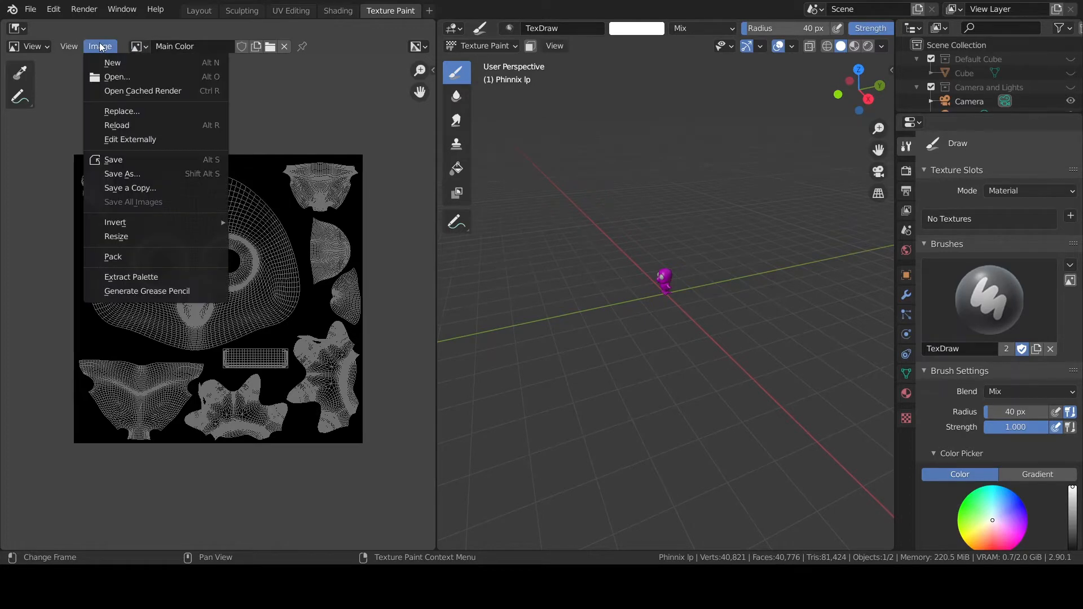
click(130, 173)
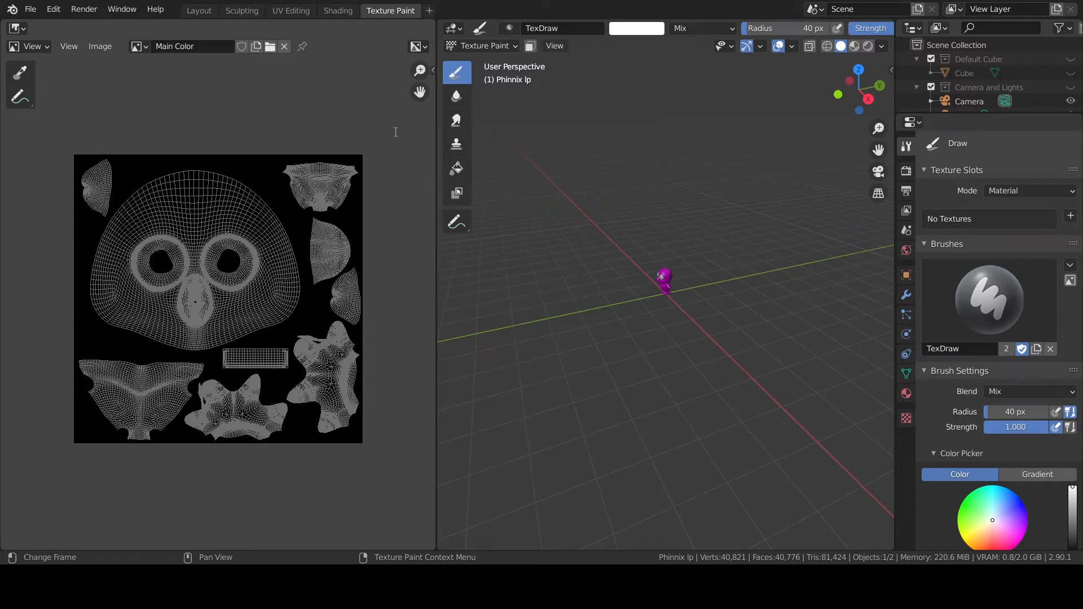
Step: Save the Secondary Color image as a file and unlink it from the image editor
click(139, 46)
click(200, 94)
click(100, 46)
click(125, 173)
click(285, 46)
Step: In the Shading workspace, feed a Secondary Color image texture into a Mix node's Fac and a ColorRamp into its Color2
click(338, 10)
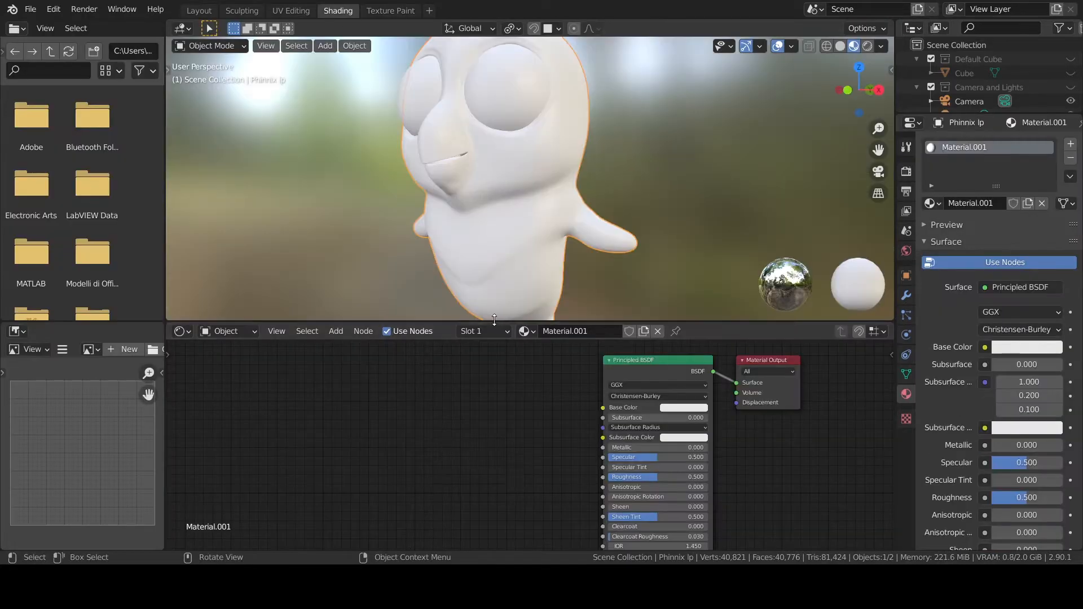
drag(494, 319, 496, 261)
text(im)
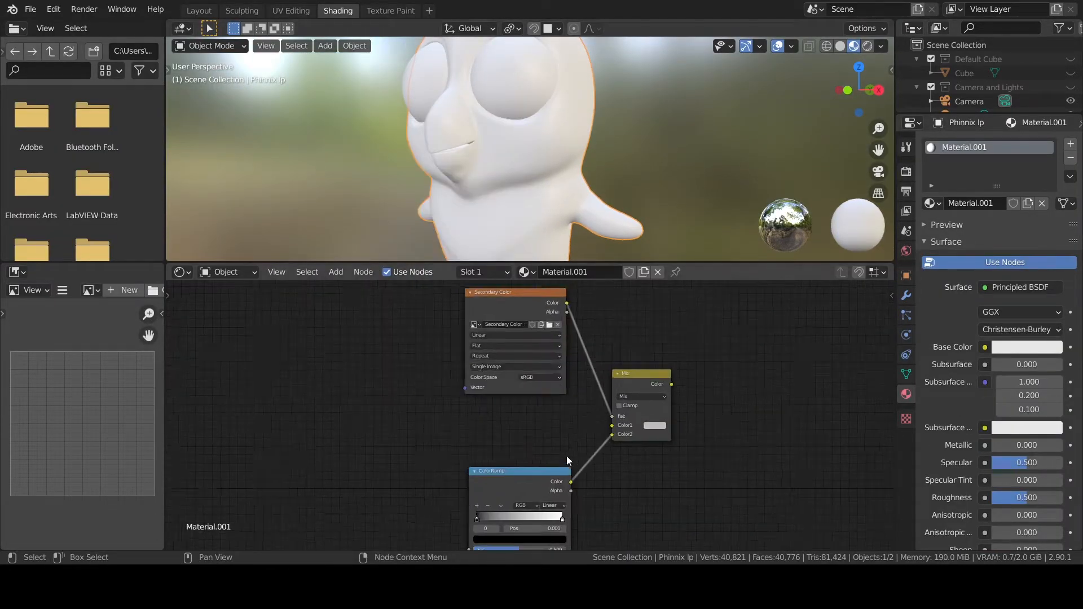
middle_drag(566, 456, 690, 427)
scroll(479, 379, up, 1)
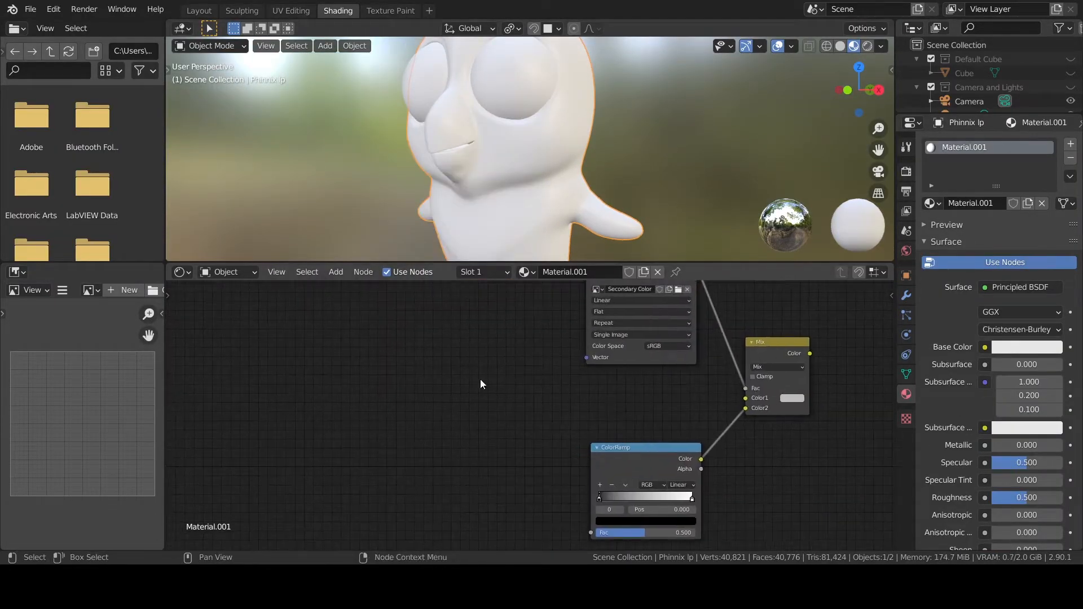
Step: Add a second ColorRamp node beside the existing ones and rename the material to Phinnix_Skin_Material
key(shift+a)
click(479, 379)
text(color)
click(473, 416)
click(415, 390)
drag(626, 449, 616, 472)
scroll(607, 430, down, 2)
middle_drag(615, 431, 598, 445)
drag(612, 298, 595, 284)
middle_drag(501, 461, 526, 432)
Step: Connect the second ColorRamp to the Mix node's Color1 and the Mix output to the Principled BSDF's Base Color
scroll(525, 432, up, 1)
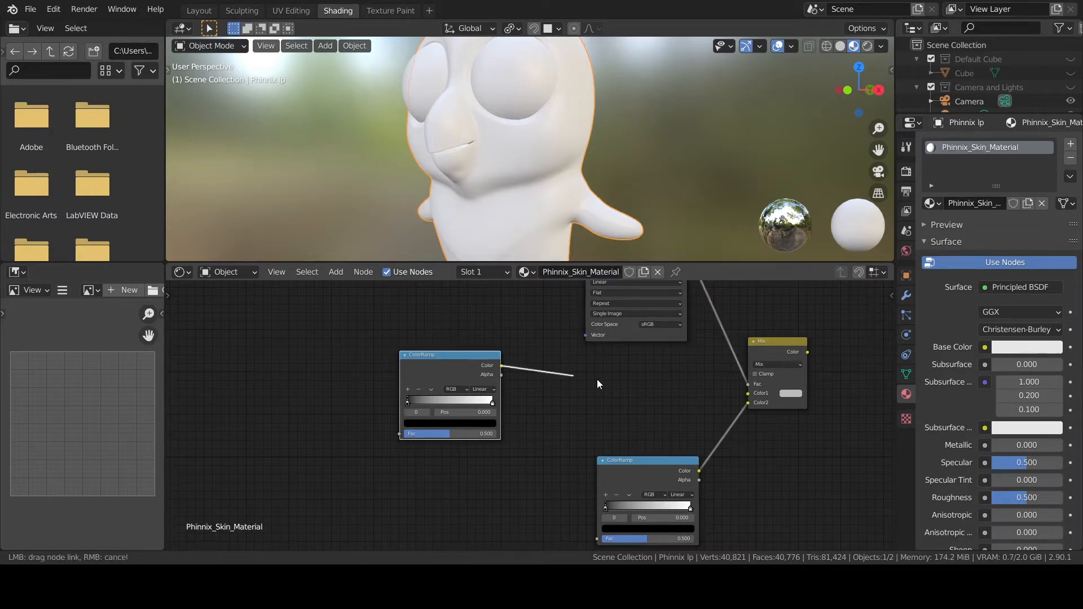
scroll(806, 441, down, 3)
middle_drag(805, 441, 486, 450)
scroll(623, 449, down, 2)
drag(237, 305, 454, 462)
key(g)
click(661, 469)
scroll(637, 454, up, 4)
middle_drag(611, 437, 595, 475)
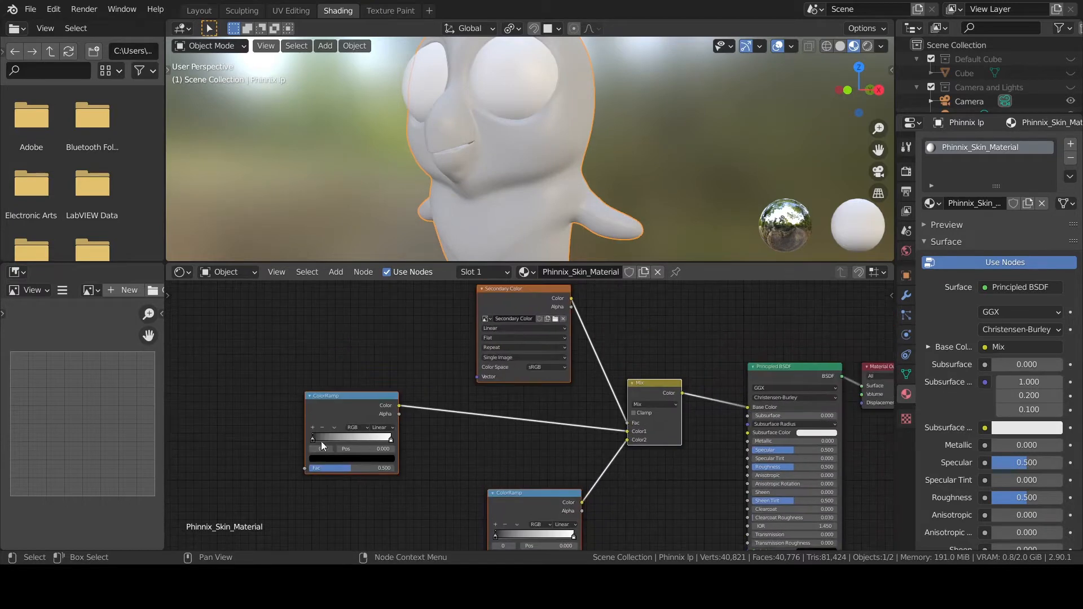
Step: Try sliding the lower ColorRamp's black stop to about the middle of the gradient
middle_drag(516, 461, 496, 360)
scroll(496, 361, down, 3)
drag(486, 432, 516, 432)
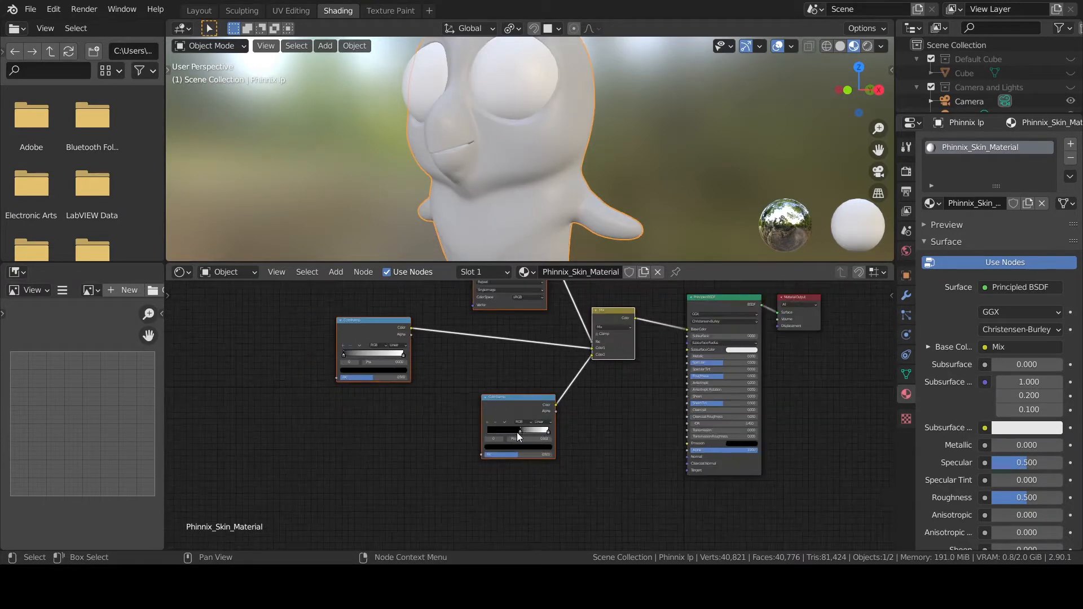
Step: Set the upper ColorRamp's first stop, at position 0.040, to a deep violet
scroll(361, 356, up, 8)
middle_drag(358, 355, 480, 417)
click(469, 444)
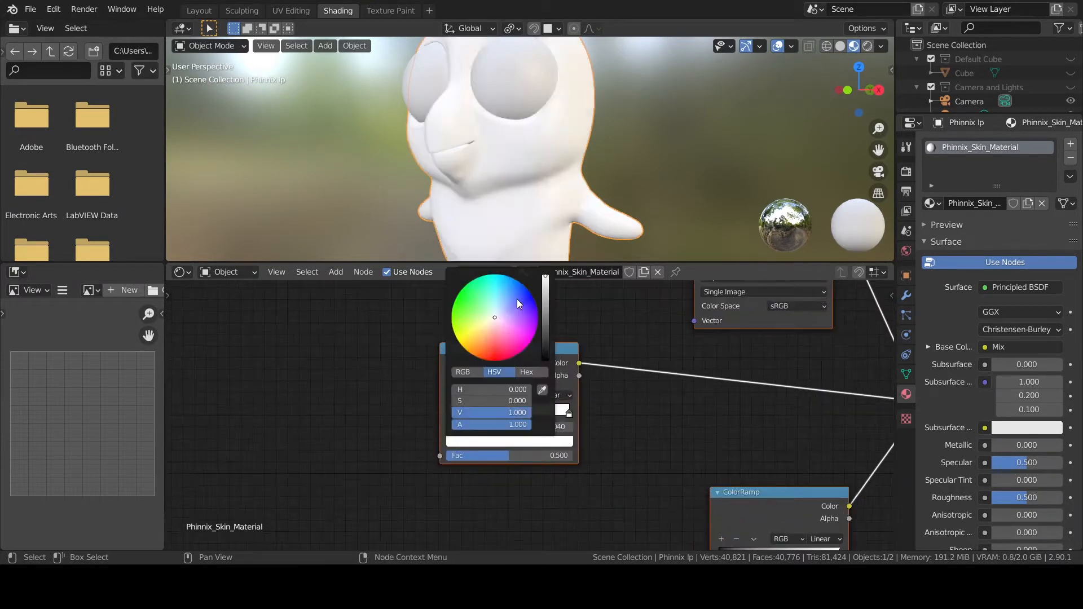
click(518, 321)
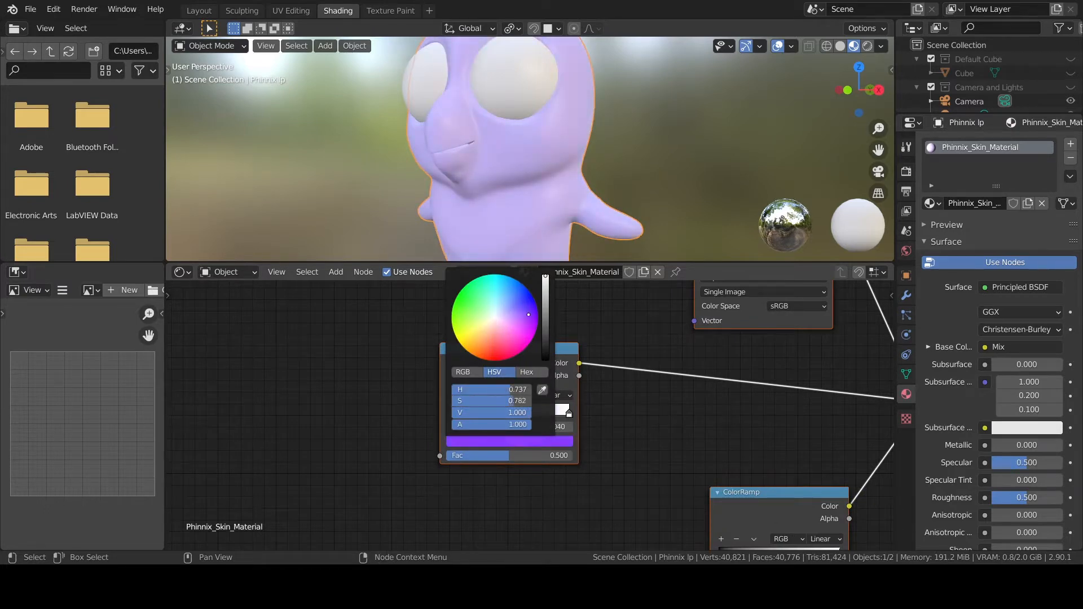
drag(529, 314, 533, 306)
mouse_move(544, 277)
mouse_down()
mouse_move(545, 332)
mouse_move(545, 297)
mouse_up()
click(527, 308)
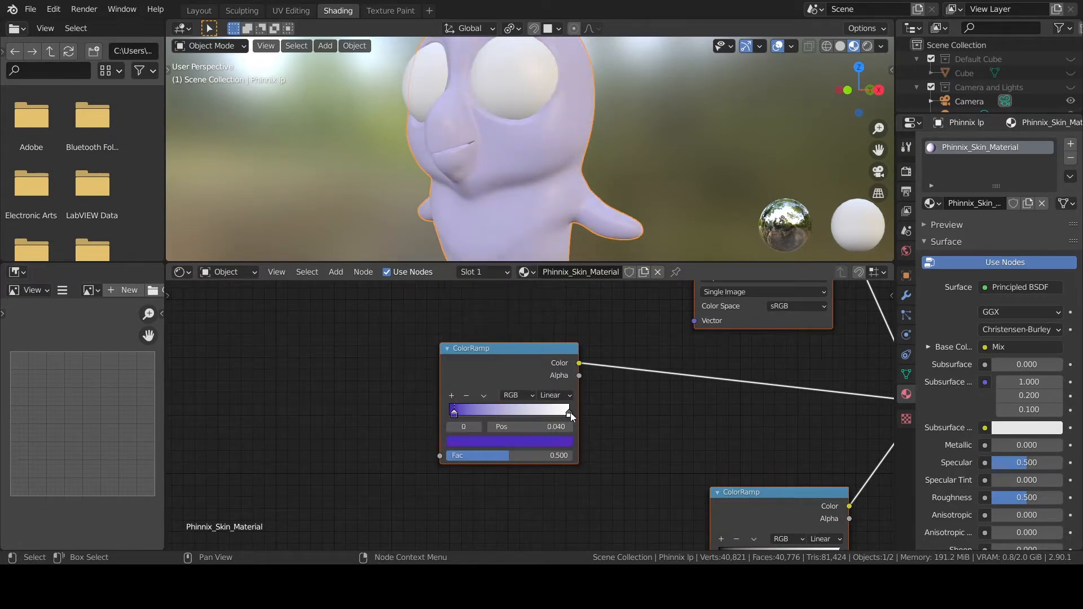
Step: Set the upper ColorRamp's last stop to a light violet with hue 0.694, saturation 0.456 and value 1.000
click(569, 413)
click(508, 441)
click(515, 317)
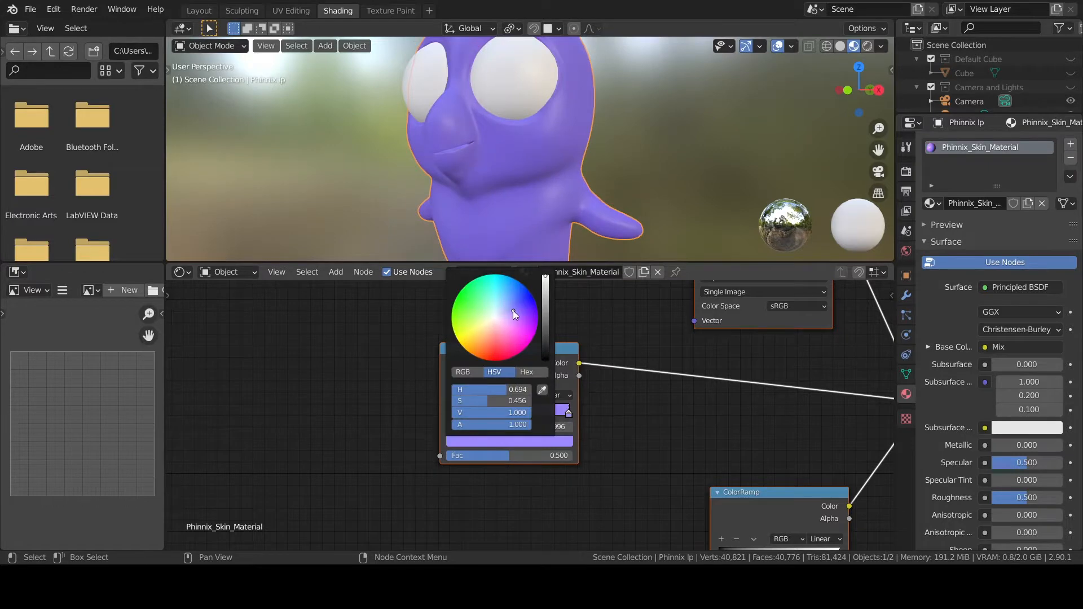
Step: Add a middle color stop to the upper ColorRamp and set its interpolation to B-Spline
click(452, 395)
click(546, 397)
click(559, 445)
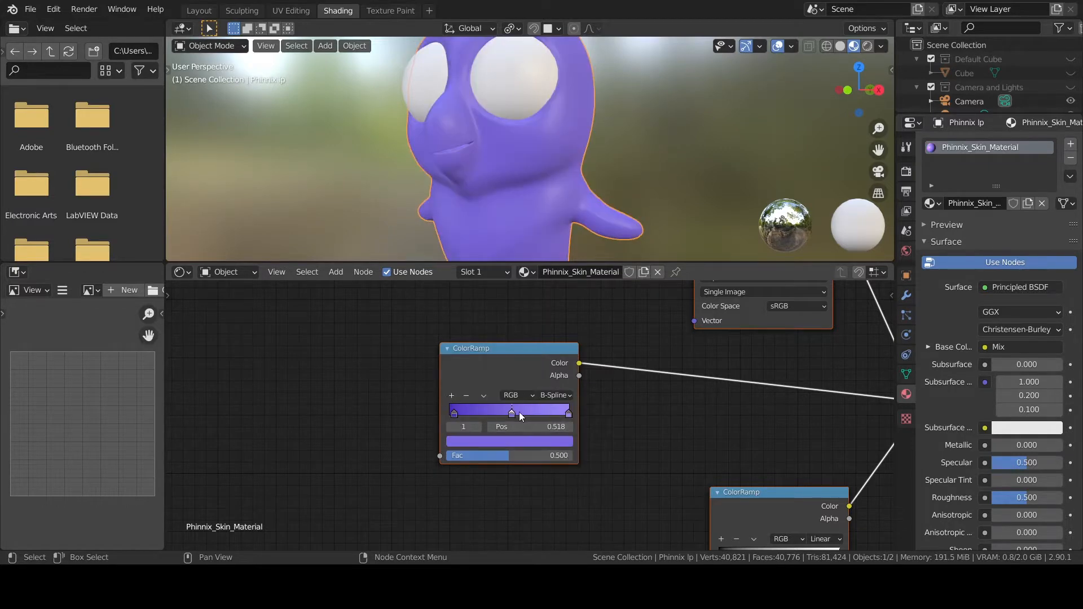
Step: Set the upper ColorRamp's first stop to deep blue at position 0.138 and its middle stop to blue-violet at about 0.7
click(454, 414)
click(477, 443)
click(478, 442)
drag(497, 398, 534, 411)
click(438, 404)
click(520, 441)
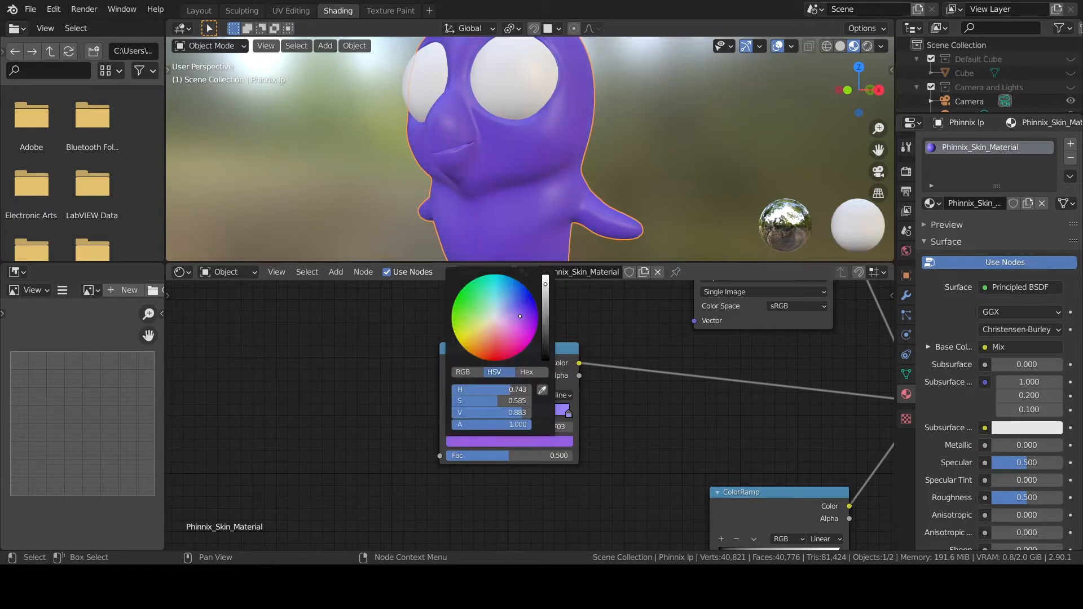
drag(520, 316, 523, 309)
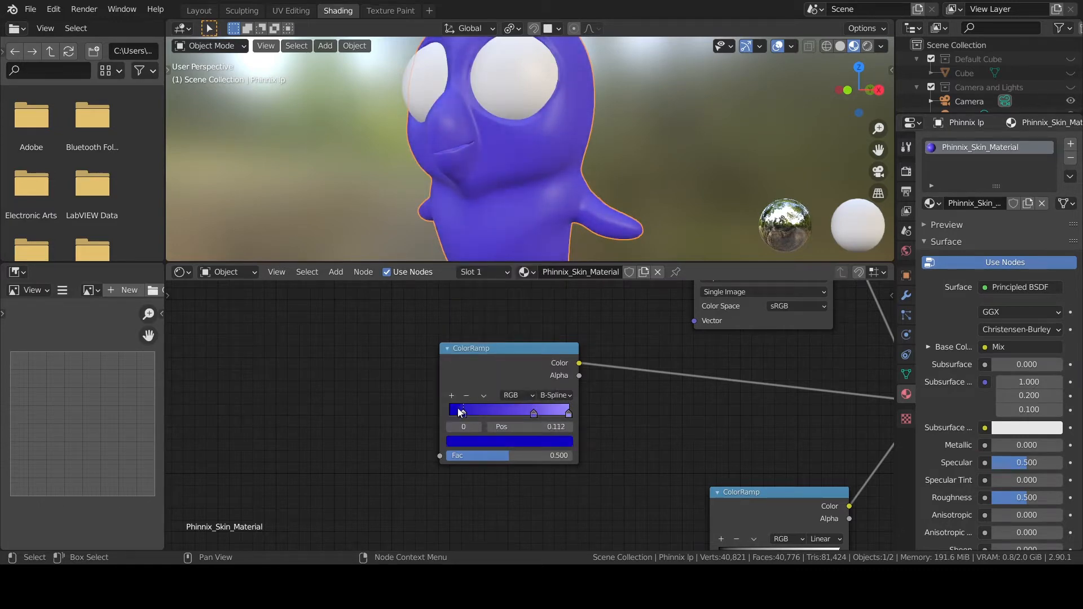
Step: Recolor the lower ColorRamp's black stop to a light tint and position it near the gradient's middle
scroll(508, 440, down, 1)
middle_drag(593, 474, 526, 466)
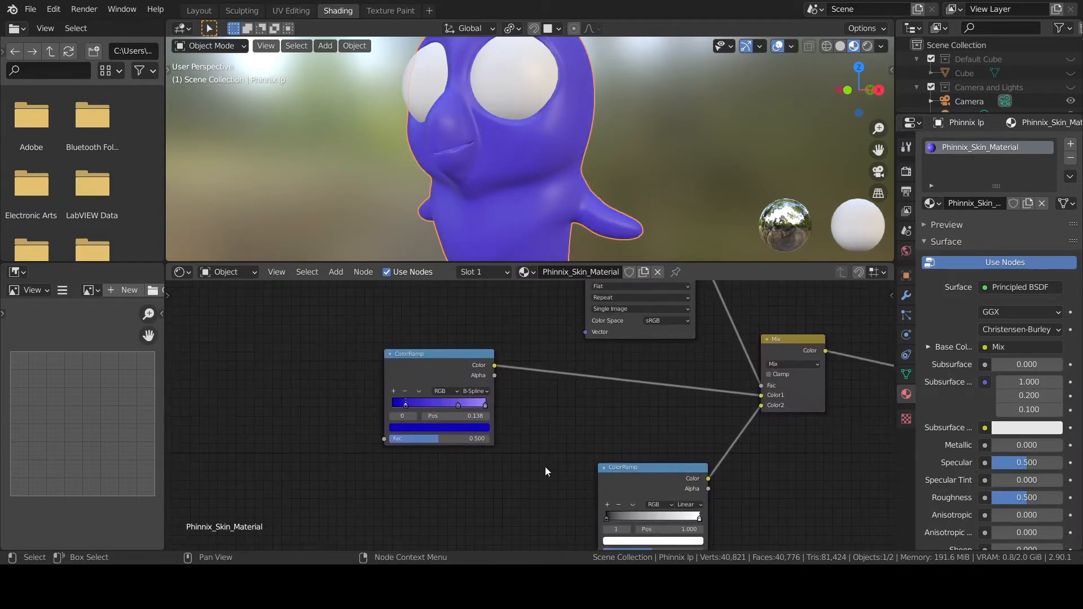
middle_drag(732, 478, 680, 420)
scroll(649, 496, up, 6)
click(483, 439)
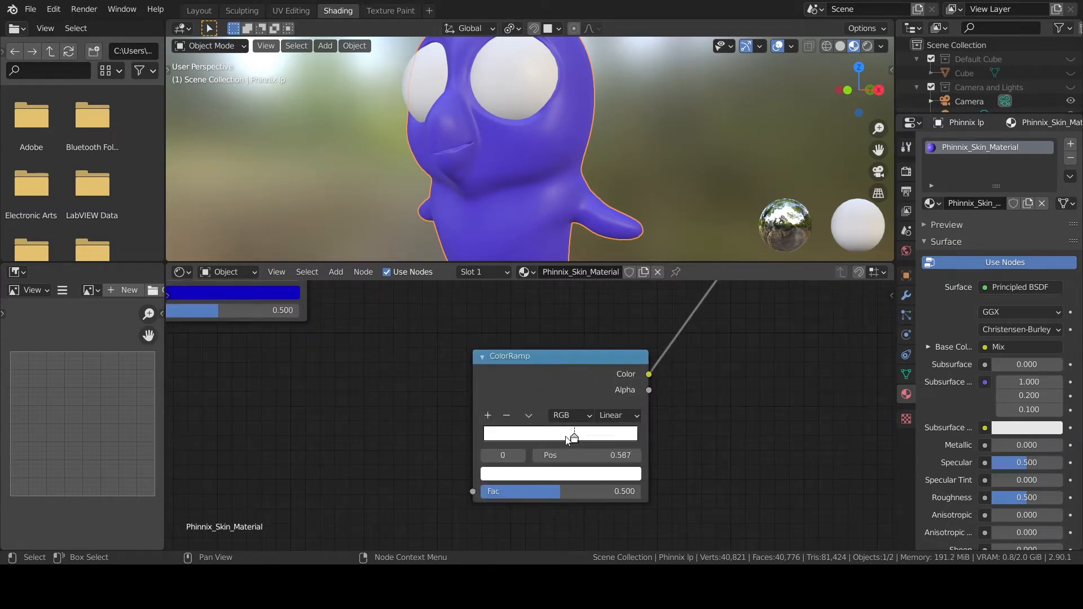
drag(567, 440, 560, 440)
click(560, 475)
drag(529, 361, 524, 373)
scroll(786, 440, down, 7)
middle_drag(664, 411, 670, 443)
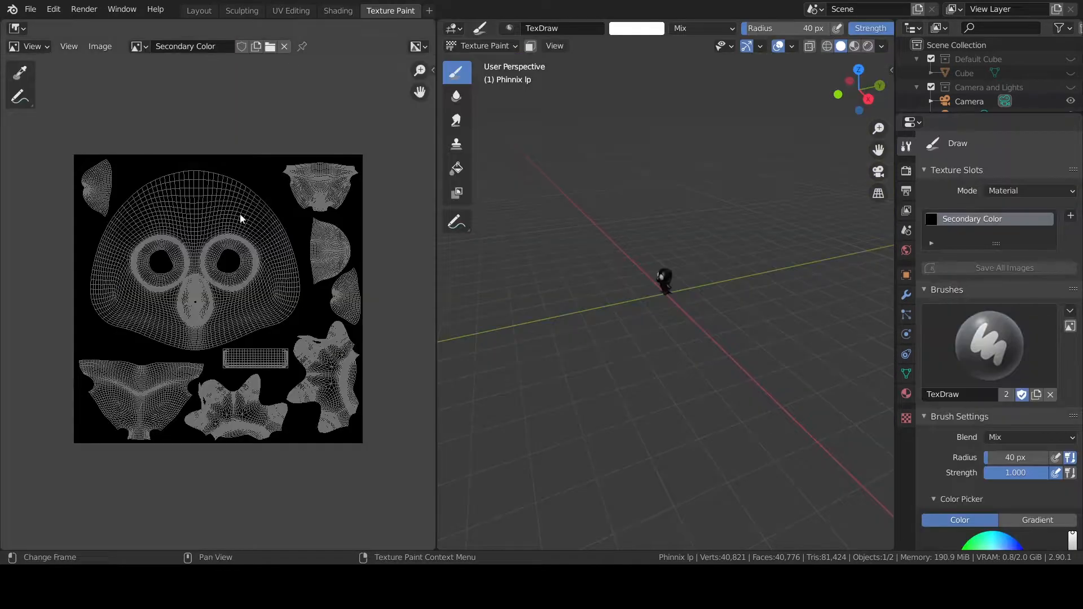
Step: In the Texture Paint workspace, frame the bird from the front and show it in Material Preview shading
middle_drag(655, 296, 719, 293)
scroll(653, 365, up, 15)
middle_drag(652, 365, 683, 361)
scroll(677, 361, down, 2)
click(853, 46)
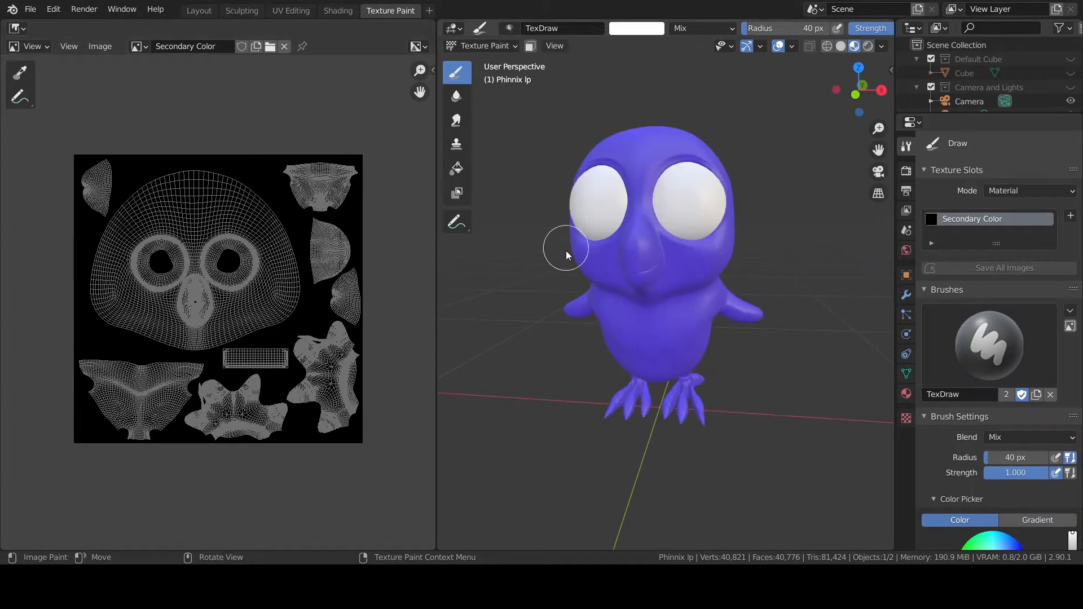
Step: Switch the image editor to Paint mode and set the brush's blend to Add with a strength of 0.784
click(33, 46)
click(29, 91)
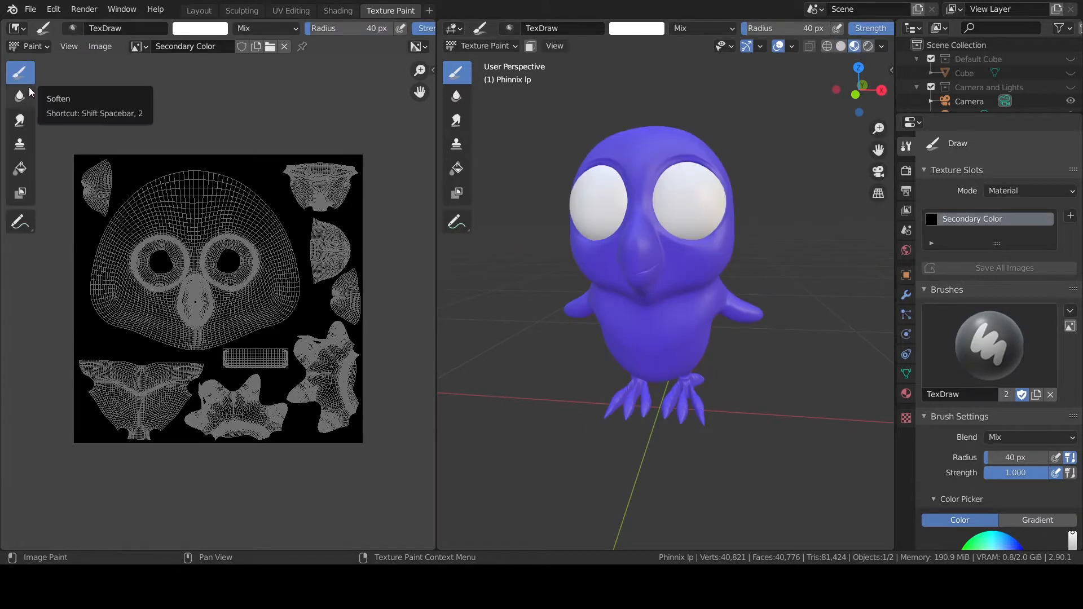
key(n)
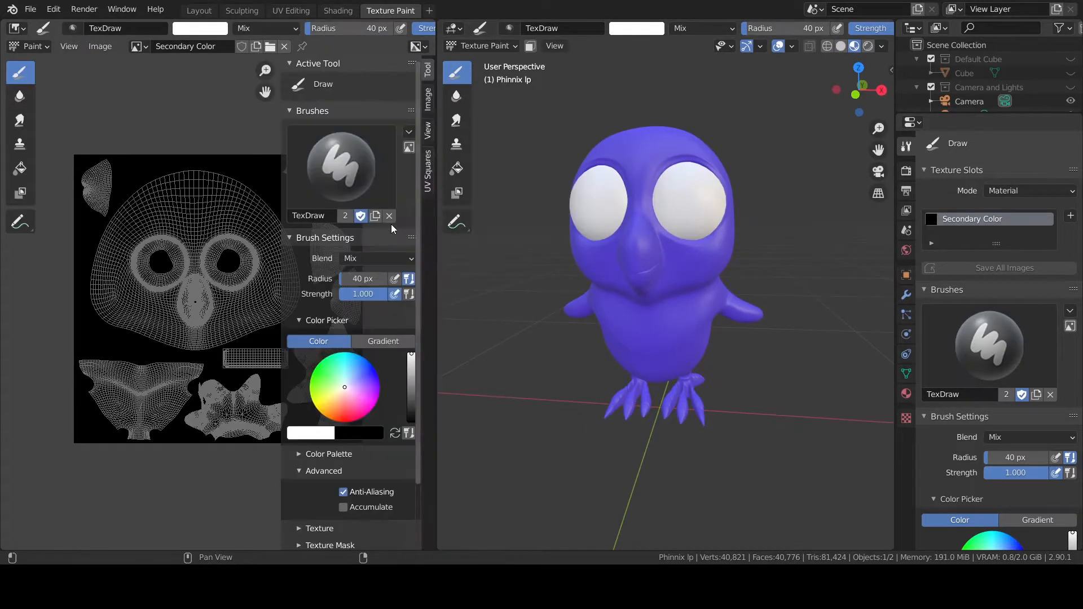
click(377, 258)
click(367, 399)
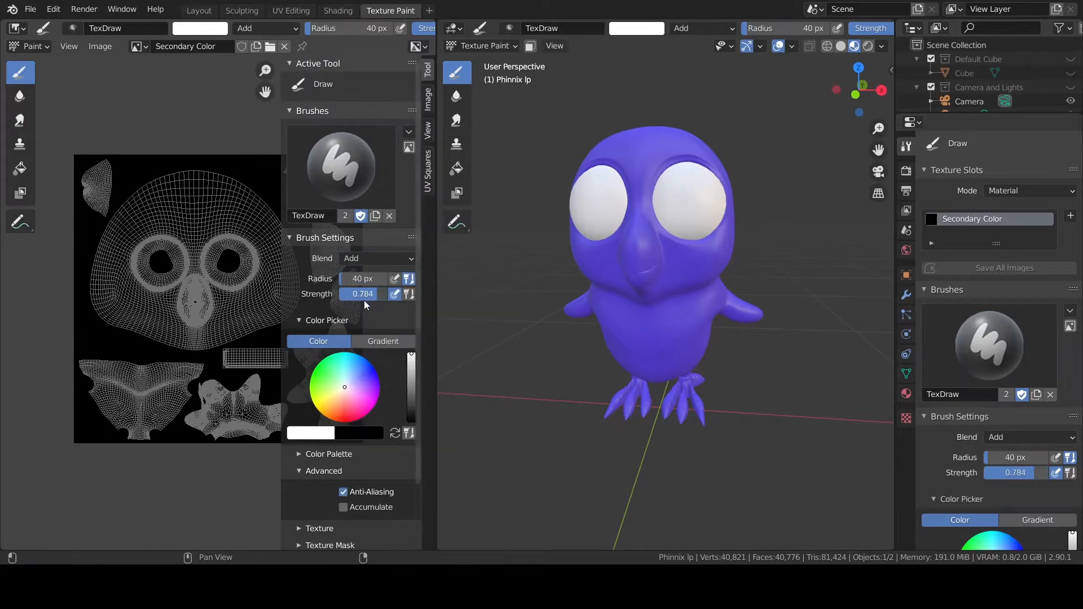
key(n)
Step: Try a white stroke across the body's UV island in the image editor, and undo it
middle_drag(213, 345, 221, 314)
scroll(221, 314, up, 3)
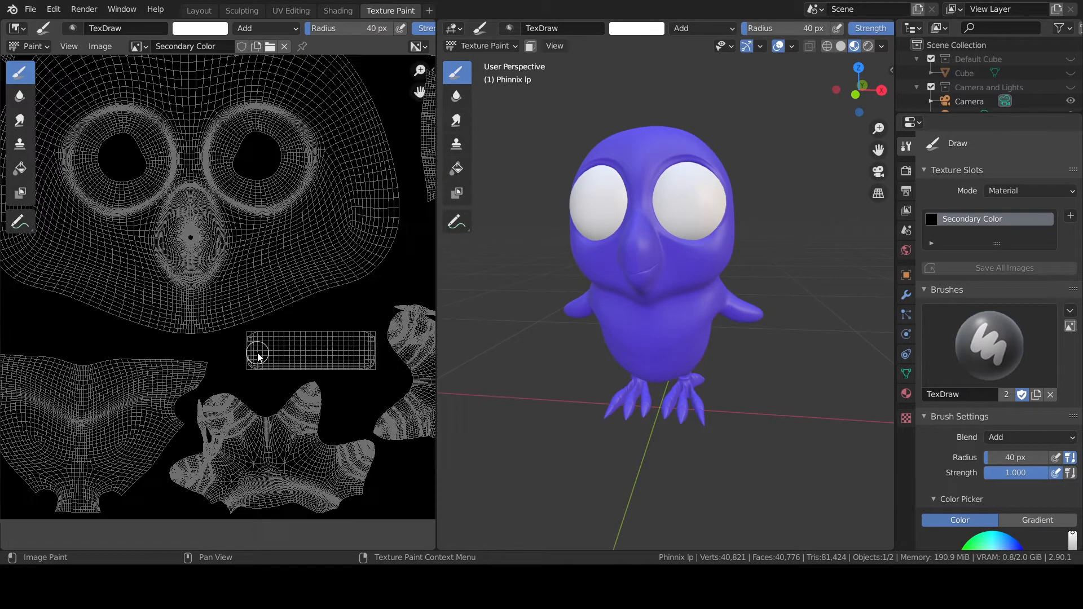
scroll(256, 353, down, 1)
click(553, 46)
scroll(287, 322, up, 4)
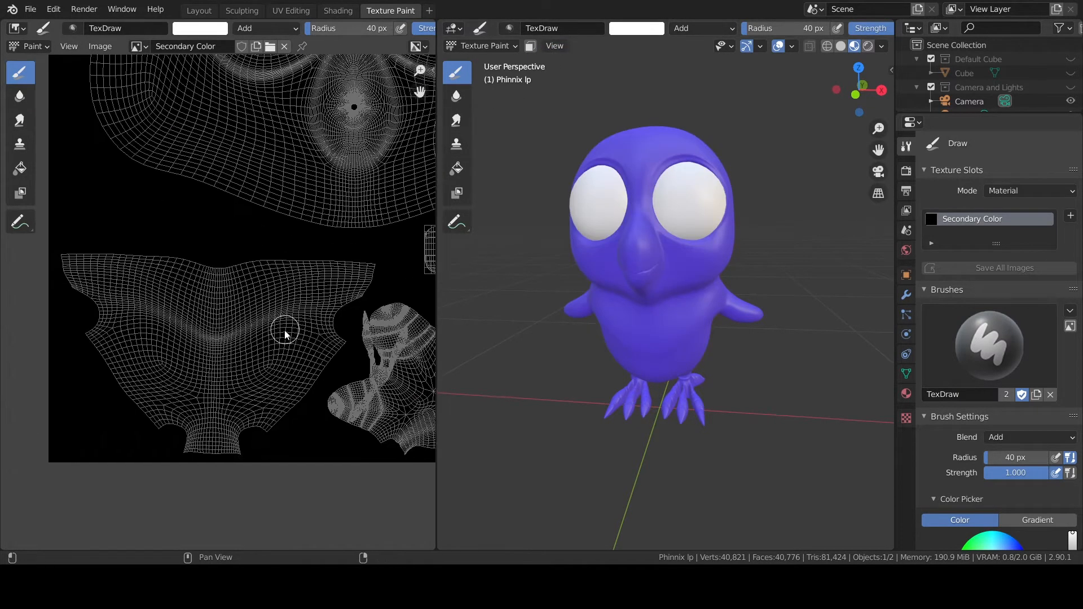
drag(315, 332, 320, 337)
mouse_move(313, 340)
middle_down()
mouse_move(296, 324)
mouse_move(294, 280)
middle_up()
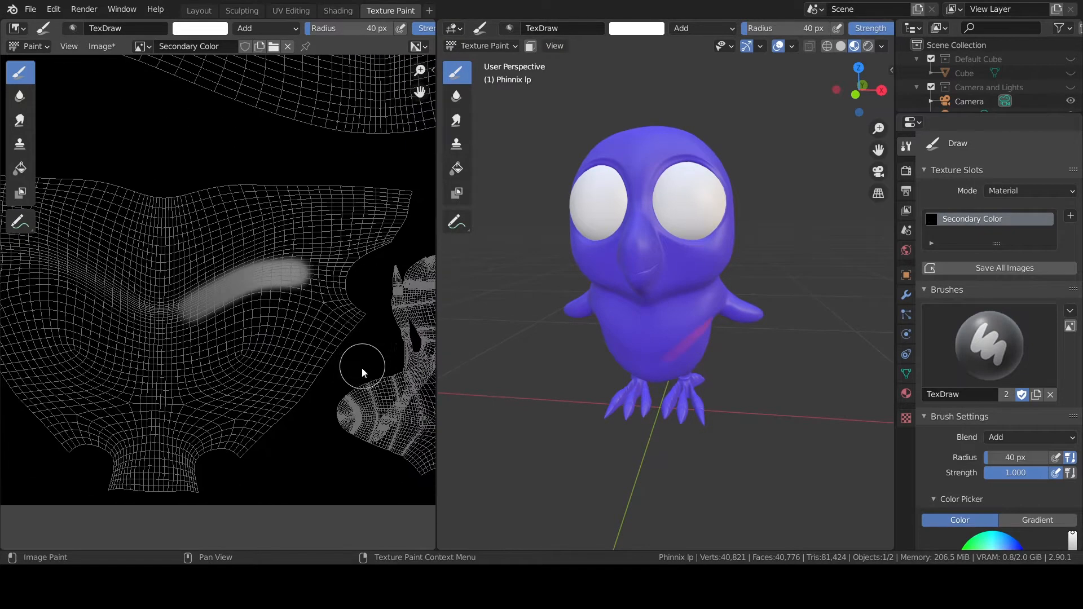
key(ctrl+z)
Step: Reduce the brush radius to 29 px and turn on X-axis mirroring for painting on the bird
shift+middle_drag(455, 269, 466, 257)
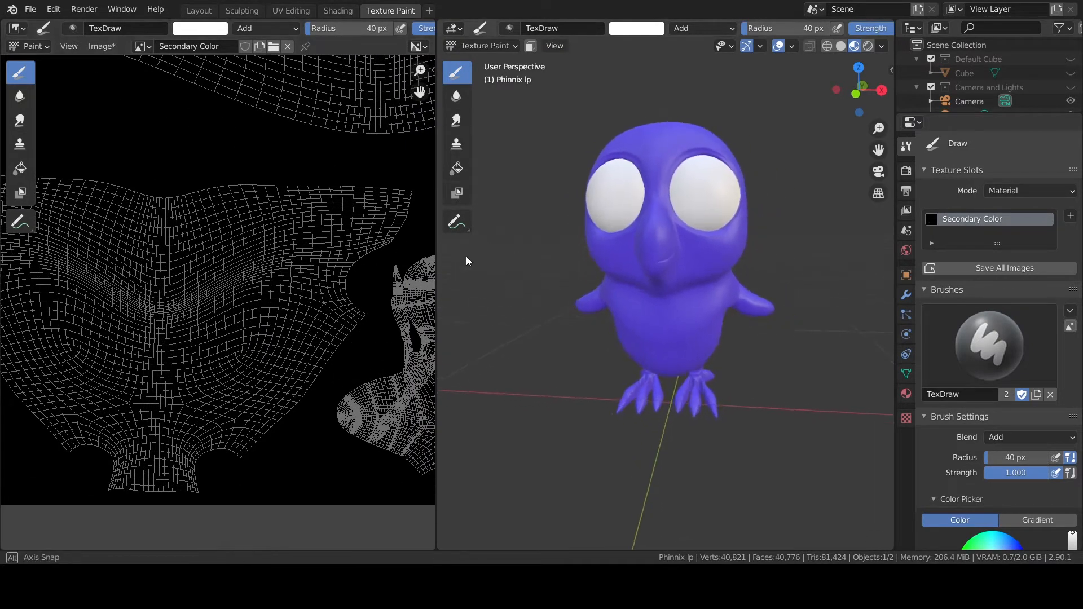
scroll(385, 267, down, 1)
scroll(687, 339, up, 3)
shift+middle_drag(654, 362, 576, 279)
scroll(576, 279, up, 1)
scroll(615, 313, up, 2)
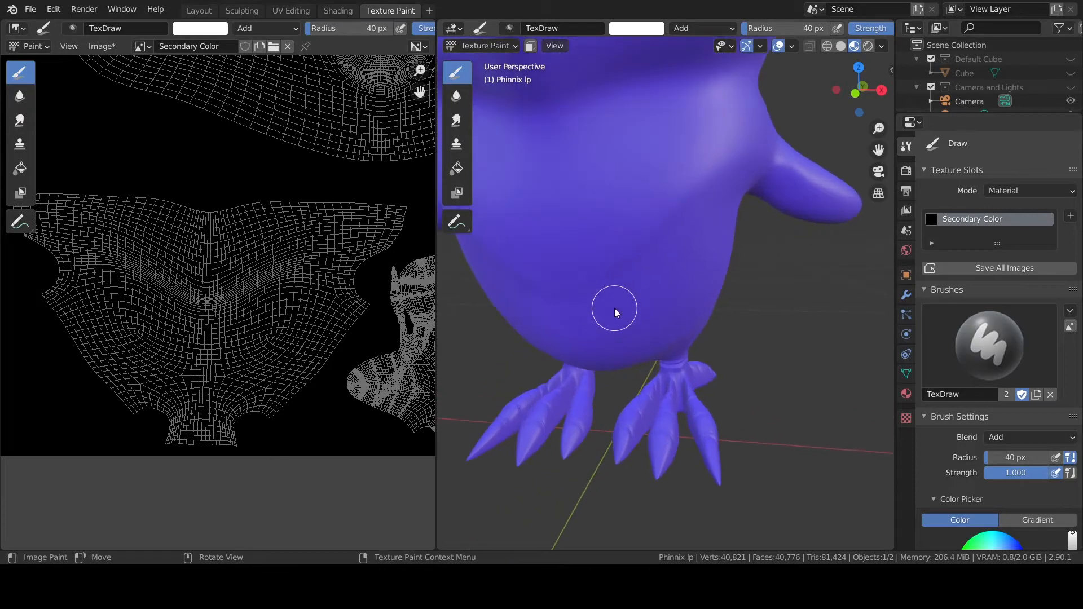
middle_drag(358, 27, 256, 42)
middle_drag(261, 73, 257, 101)
middle_drag(604, 251, 587, 228)
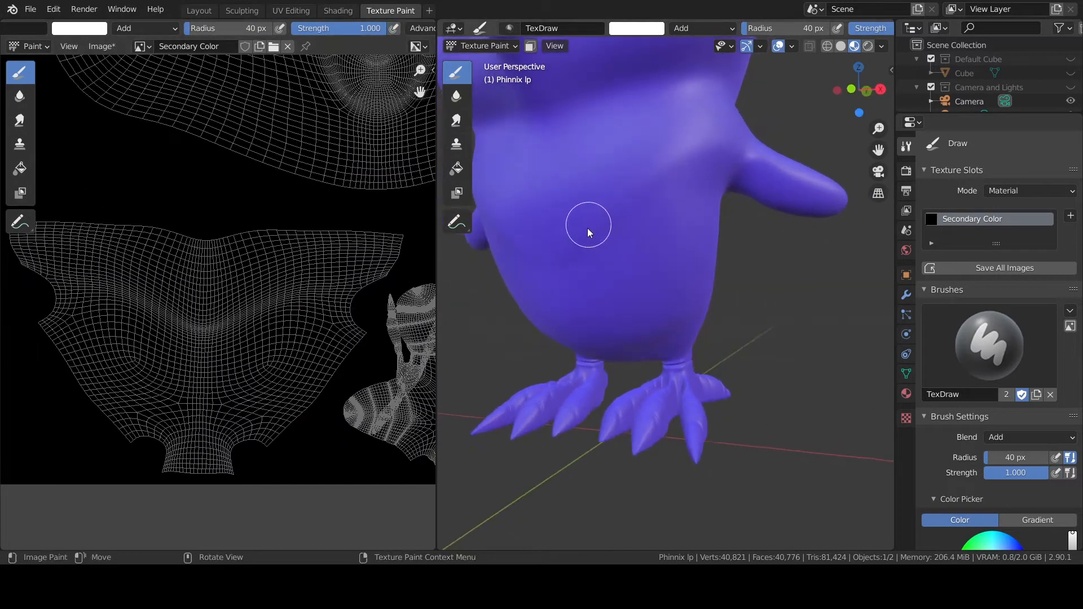
scroll(595, 295, up, 1)
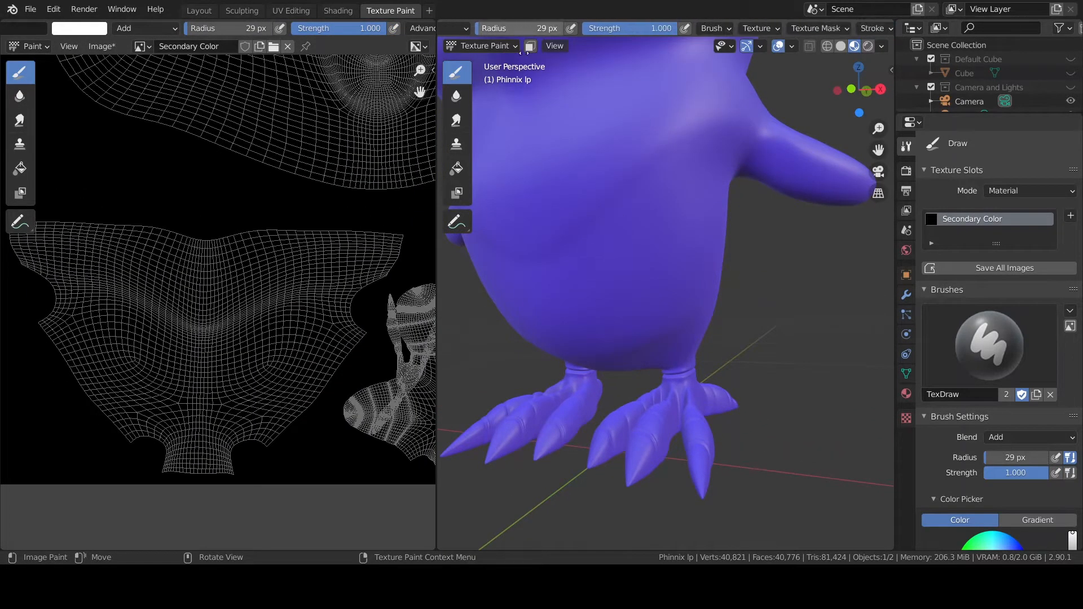
click(810, 28)
Step: Paint the upper part of the body's UV island white to color the chest, undoing the first misplaced stroke
mouse_move(546, 241)
mouse_down()
mouse_move(742, 110)
mouse_move(521, 247)
mouse_up()
middle_drag(551, 186, 590, 165)
mouse_move(285, 276)
mouse_down()
mouse_move(237, 287)
mouse_move(245, 231)
mouse_up()
middle_drag(245, 246, 291, 265)
key(ctrl+z)
drag(113, 249, 312, 259)
mouse_move(172, 280)
mouse_down()
mouse_move(389, 268)
mouse_move(379, 285)
mouse_up()
middle_drag(353, 319, 302, 353)
scroll(303, 353, down, 2)
Step: Paint the secondary color over the shoulders and down the back as mirrored stripes converging toward the tail
mouse_move(620, 239)
middle_down()
mouse_move(560, 263)
mouse_move(472, 252)
mouse_move(474, 265)
middle_up()
drag(654, 153, 516, 142)
middle_drag(627, 161, 657, 157)
drag(654, 155, 583, 141)
scroll(631, 192, down, 3)
middle_drag(705, 255, 604, 213)
drag(612, 220, 689, 299)
mouse_move(689, 299)
middle_down()
mouse_move(612, 204)
mouse_move(781, 283)
mouse_move(597, 186)
middle_up()
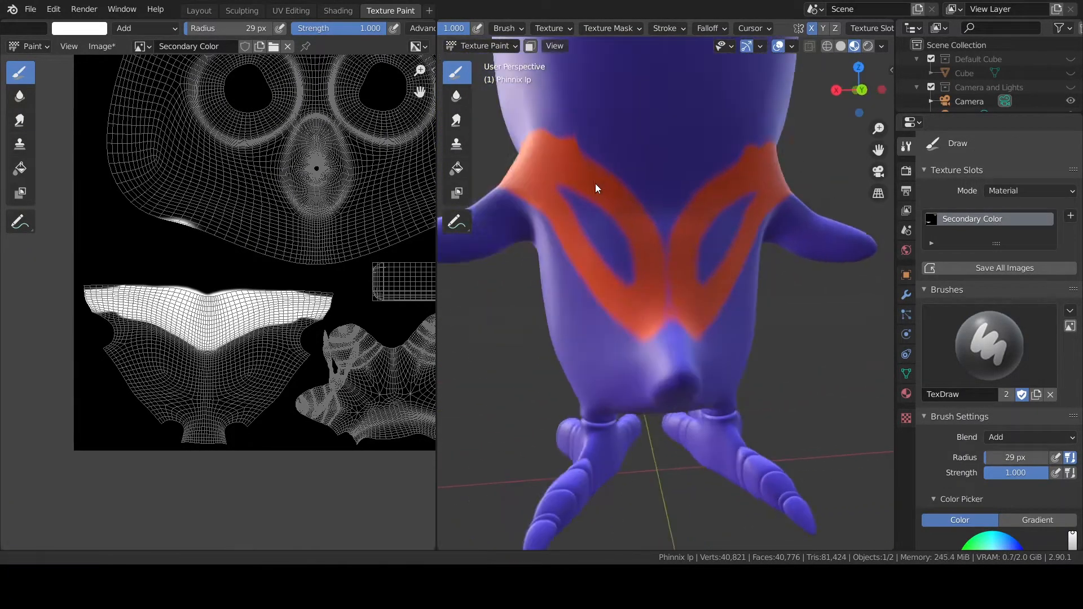
Step: Resize the brush and fill the gaps between the back stripes, extending the secondary color over the tail
scroll(580, 204, up, 2)
mouse_move(660, 177)
middle_down()
mouse_move(710, 317)
mouse_move(662, 312)
mouse_move(657, 287)
middle_up()
scroll(662, 312, up, 2)
key(f)
click(662, 312)
drag(649, 347, 645, 292)
mouse_move(645, 293)
middle_down()
mouse_move(654, 359)
mouse_move(699, 344)
middle_up()
scroll(325, 280, down, 3)
scroll(305, 211, up, 4)
middle_drag(586, 248, 532, 221)
scroll(638, 237, down, 3)
scroll(633, 236, up, 2)
drag(671, 334, 666, 226)
scroll(659, 243, down, 3)
Step: Set the brush radius to 41 px and fill the outlined outer surface of the wing with the secondary color
mouse_move(660, 242)
middle_down()
mouse_move(628, 282)
mouse_move(635, 271)
middle_up()
scroll(635, 271, up, 3)
key(f)
click(648, 270)
drag(634, 345, 556, 198)
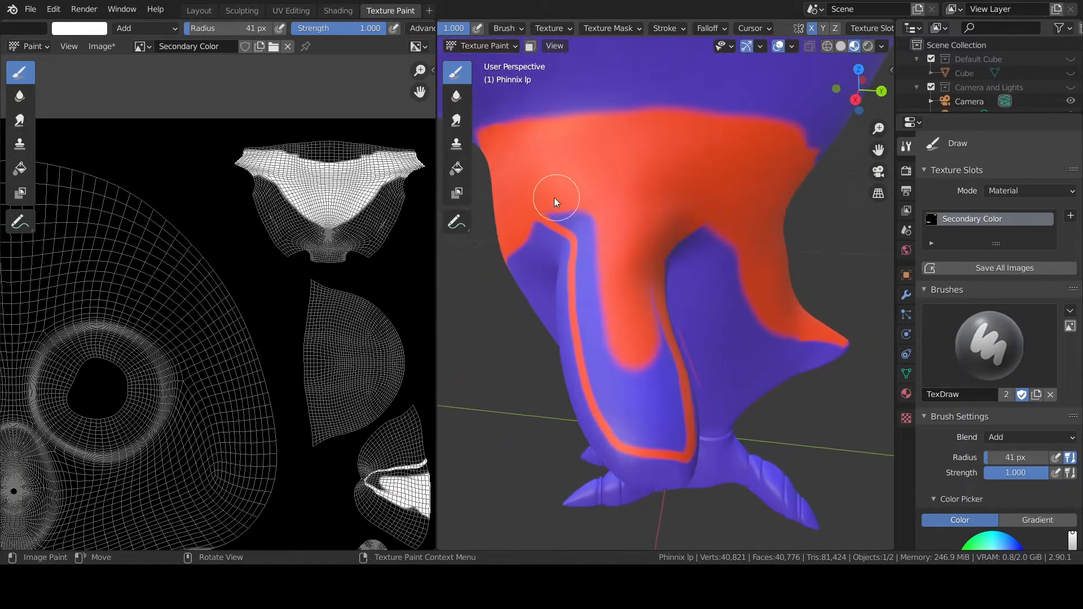
drag(582, 321, 680, 410)
mouse_move(680, 409)
middle_down()
mouse_move(585, 278)
mouse_move(680, 295)
middle_up()
Step: Switch the brush's blend to Subtract, and set it back to Add
key(n)
click(822, 379)
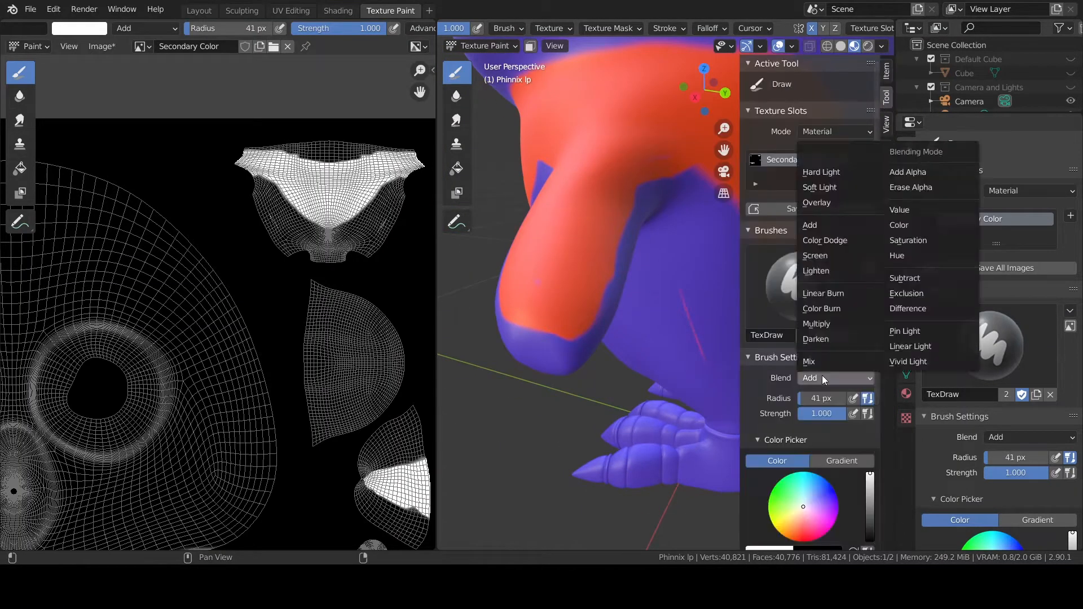
click(904, 277)
click(823, 382)
click(810, 225)
Step: Paint a patch of the secondary color on the side of the head behind the eye
mouse_move(554, 303)
middle_down()
mouse_move(687, 198)
mouse_move(620, 258)
mouse_move(672, 276)
middle_up()
scroll(620, 271, up, 3)
click(618, 285)
scroll(620, 285, down, 5)
middle_drag(634, 192, 628, 218)
scroll(610, 192, up, 5)
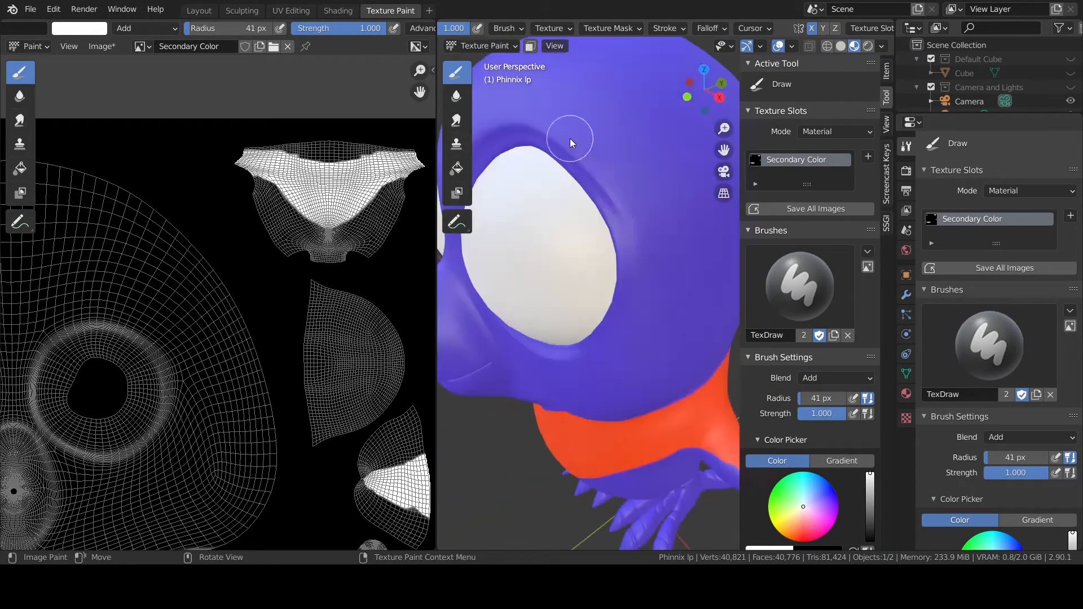
drag(606, 165, 641, 344)
middle_drag(657, 260, 555, 242)
Step: Set the brush radius to 40 px and extend the color around the back of the head in a V shape
scroll(541, 236, down, 3)
key(f)
click(524, 229)
mouse_move(511, 215)
mouse_down()
mouse_move(620, 232)
mouse_move(559, 232)
mouse_move(592, 271)
mouse_up()
middle_drag(649, 248, 560, 254)
drag(560, 257, 587, 316)
scroll(587, 311, up, 3)
mouse_move(592, 307)
middle_down()
mouse_move(666, 300)
mouse_move(612, 293)
middle_up()
drag(657, 223, 629, 228)
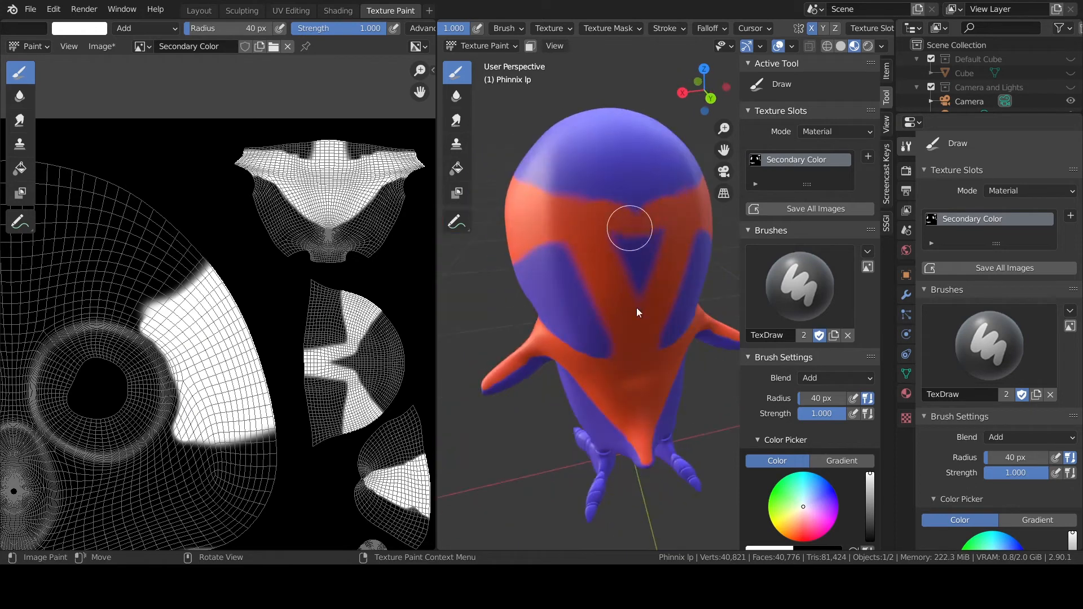
Step: Fill the uncolored gap at the back of the head and paint the neck edge beneath the head
mouse_move(625, 225)
middle_down()
mouse_move(626, 262)
mouse_move(527, 383)
mouse_move(479, 367)
middle_up()
scroll(583, 320, up, 5)
mouse_move(475, 367)
mouse_down()
mouse_move(678, 311)
mouse_move(707, 325)
mouse_up()
scroll(676, 316, down, 3)
middle_drag(678, 311, 628, 371)
drag(628, 371, 606, 364)
mouse_move(586, 361)
middle_down()
mouse_move(645, 320)
mouse_move(606, 277)
middle_up()
scroll(645, 320, down, 3)
scroll(553, 342, up, 3)
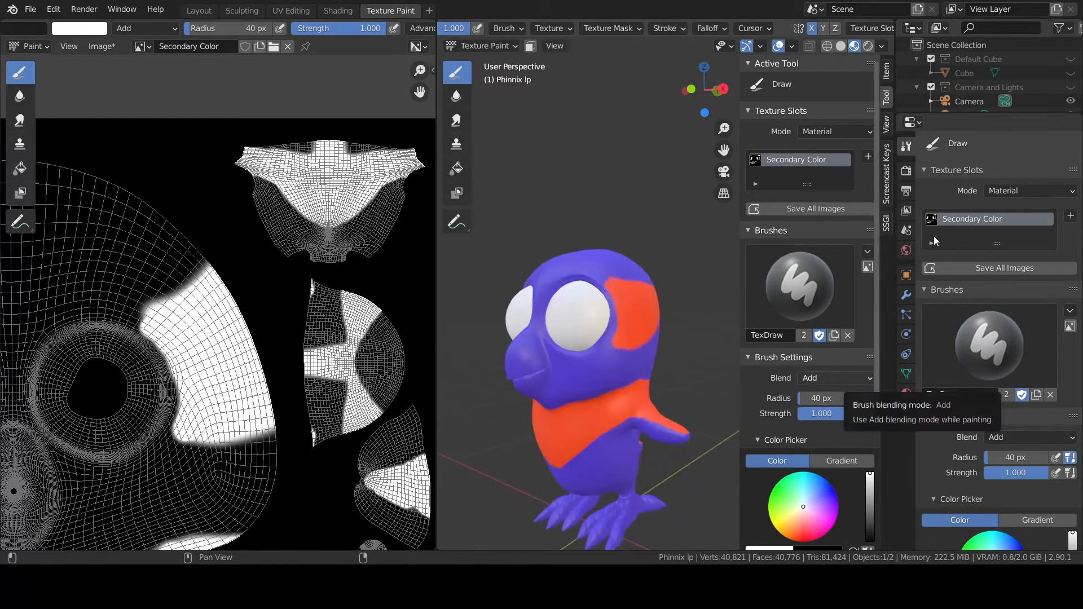
Step: With a 16 px brush, paint a thin secondary-color stripe beneath the eye, joined to the patch on the head's side
scroll(586, 344, up, 4)
middle_drag(576, 347, 604, 358)
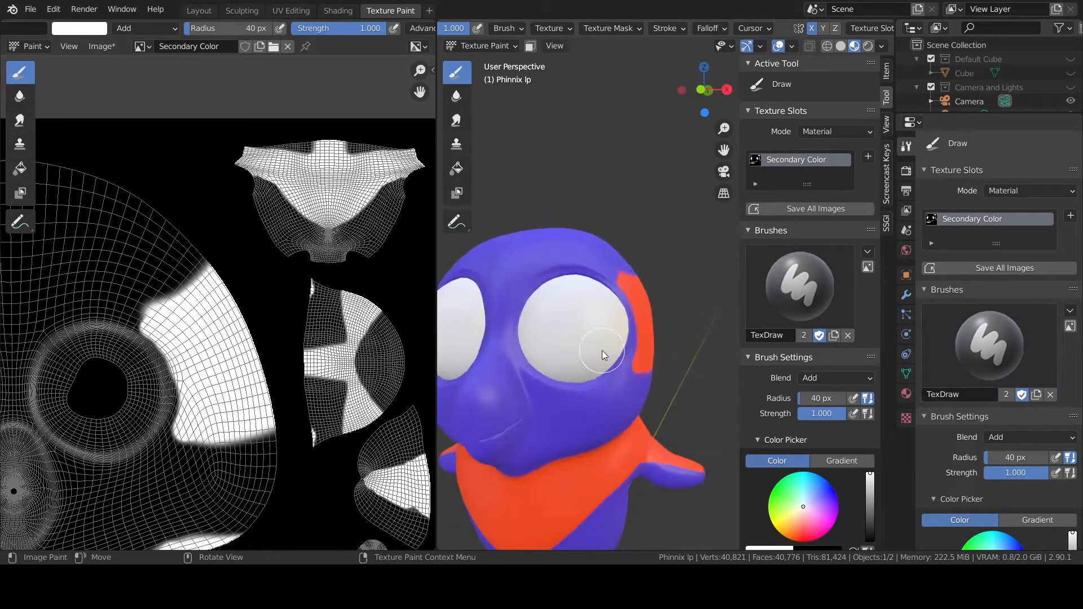
shift+middle_drag(581, 394, 567, 282)
drag(623, 260, 669, 255)
mouse_move(595, 263)
middle_down()
mouse_move(573, 266)
mouse_move(607, 314)
middle_up()
scroll(606, 314, down, 2)
scroll(598, 207, down, 1)
middle_drag(683, 224, 628, 246)
scroll(629, 247, up, 1)
Step: Set the brush's blend to Subtract and erase the upper front part of the head patch, leaving it tapering toward the eye
click(835, 377)
click(914, 270)
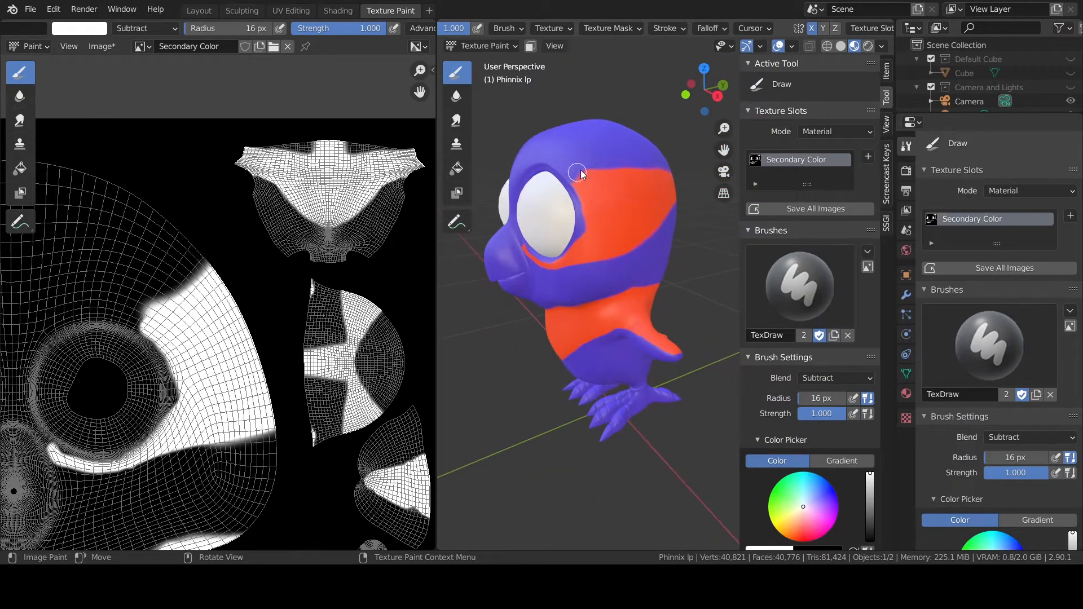
drag(580, 173, 620, 192)
middle_drag(587, 226, 603, 226)
drag(597, 222, 632, 164)
middle_drag(570, 226, 598, 235)
scroll(581, 269, up, 8)
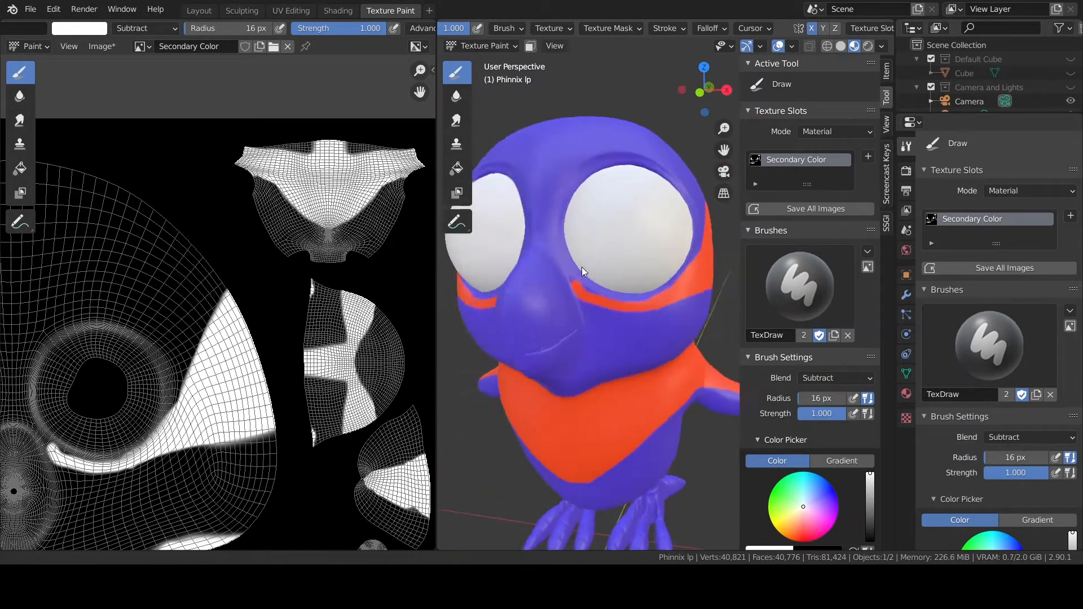
Step: Lower the brush strength to 0.466 and retouch the stripe's inner end beside the beak, erasing first and restoring color with Add blend
scroll(823, 395, down, 4)
drag(839, 318, 813, 318)
mouse_move(548, 262)
mouse_down()
mouse_move(537, 246)
mouse_move(560, 265)
mouse_up()
click(835, 283)
click(829, 424)
middle_drag(559, 265, 757, 261)
scroll(598, 254, up, 5)
mouse_move(553, 264)
mouse_down()
mouse_move(500, 246)
mouse_move(521, 268)
mouse_up()
middle_drag(522, 267, 633, 391)
scroll(609, 327, down, 5)
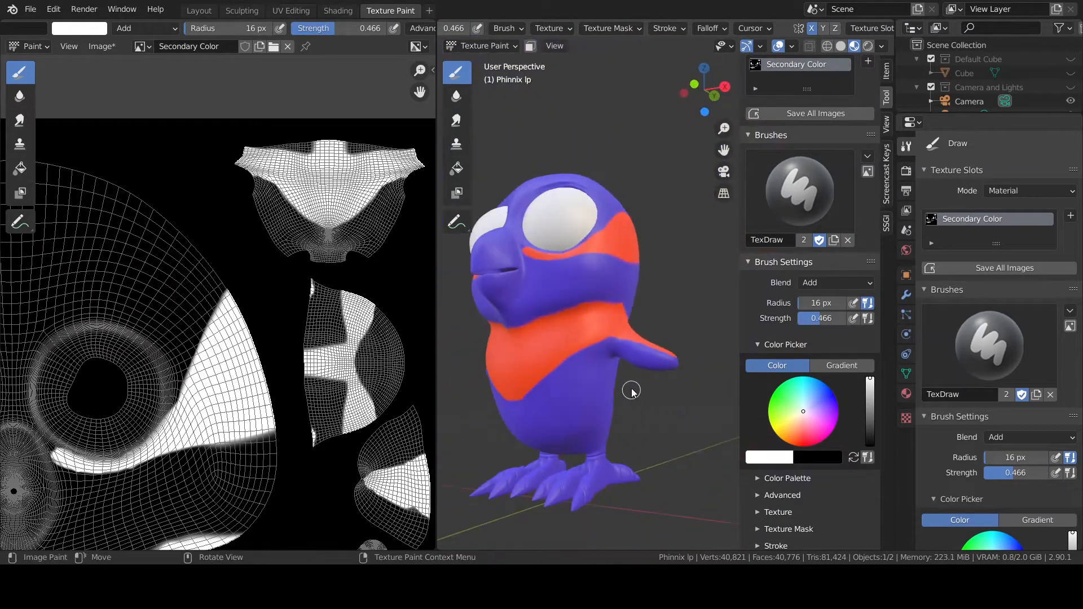
Step: Set the brush's blend to Subtract and trim the lower edge of the head's side patch
middle_drag(588, 246, 541, 277)
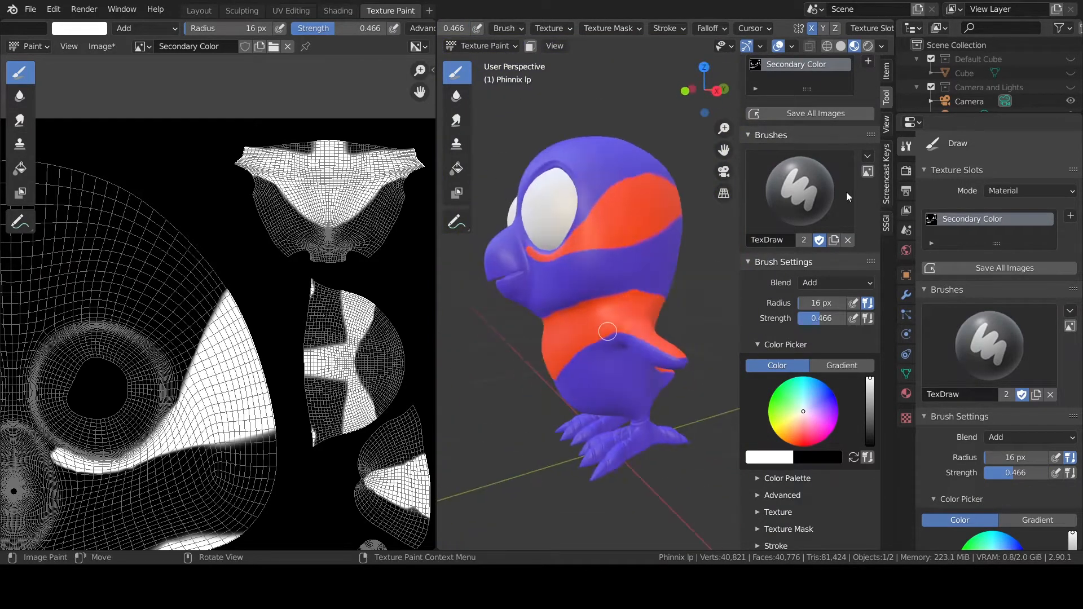
click(813, 283)
click(817, 389)
drag(673, 230, 585, 261)
scroll(585, 261, down, 3)
mouse_move(585, 261)
middle_down()
mouse_move(515, 331)
mouse_move(621, 350)
middle_up()
Step: Compare the brush settings of the Smear and Draw tools in the image editor
click(21, 121)
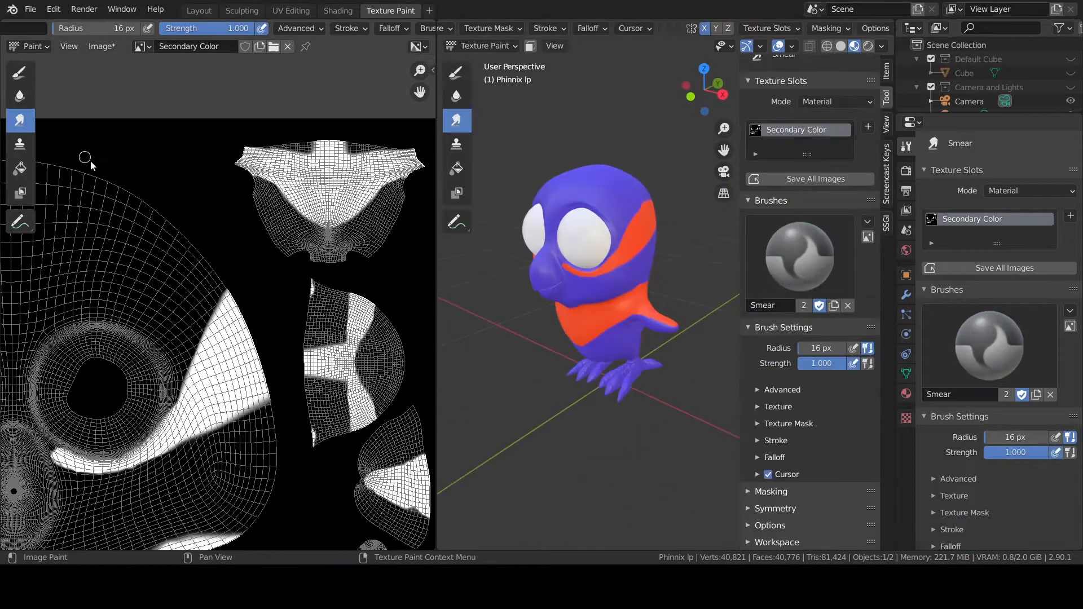
middle_drag(112, 254, 267, 109)
scroll(360, 26, down, 5)
key(n)
click(310, 376)
click(314, 330)
click(300, 410)
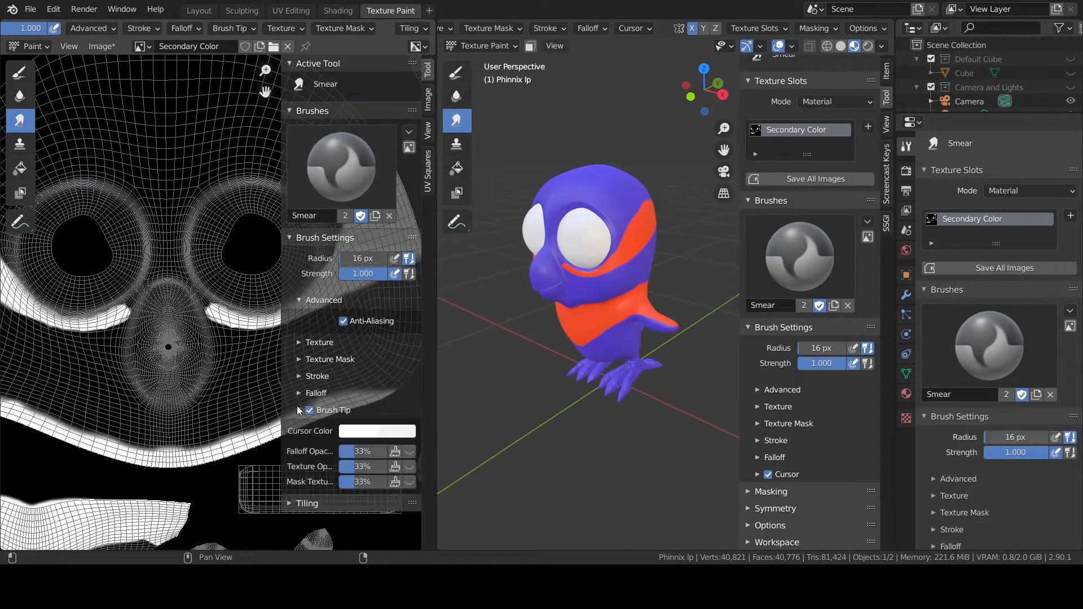
click(300, 410)
click(20, 73)
scroll(338, 172, up, 3)
scroll(318, 31, down, 4)
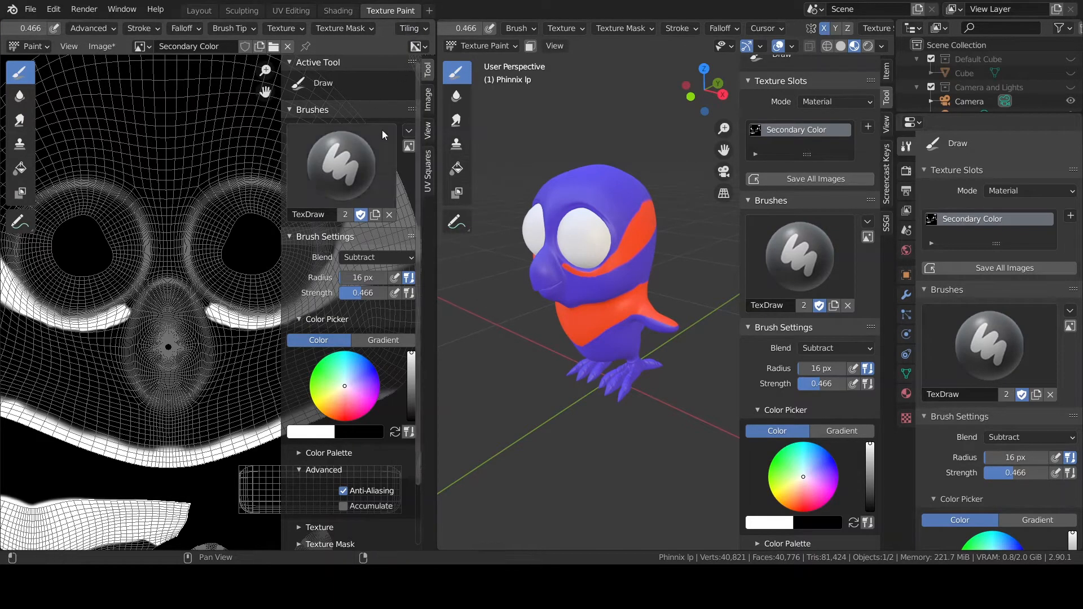
Step: Using the Smear tool with an 85 px radius, smear the lower edge of the under-eye stripe in the image editor
click(19, 120)
scroll(271, 236, up, 3)
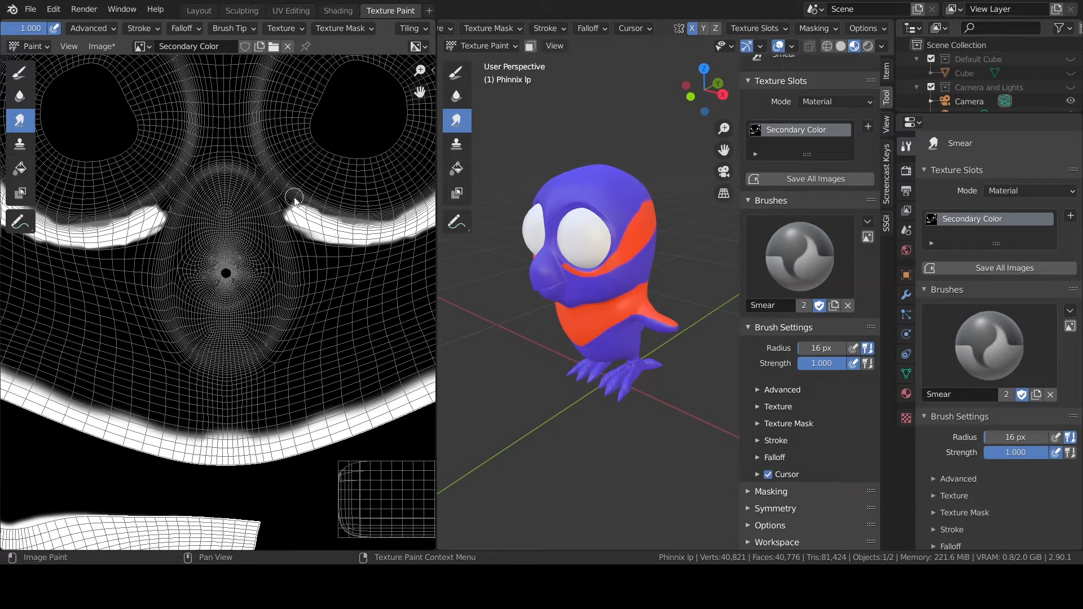
scroll(543, 258, up, 5)
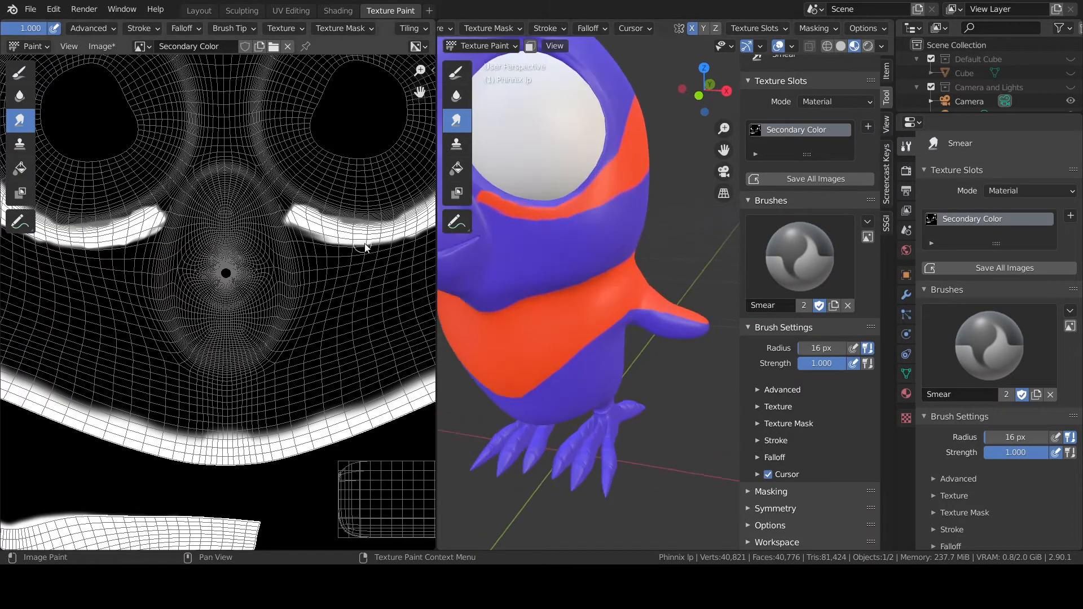
click(24, 101)
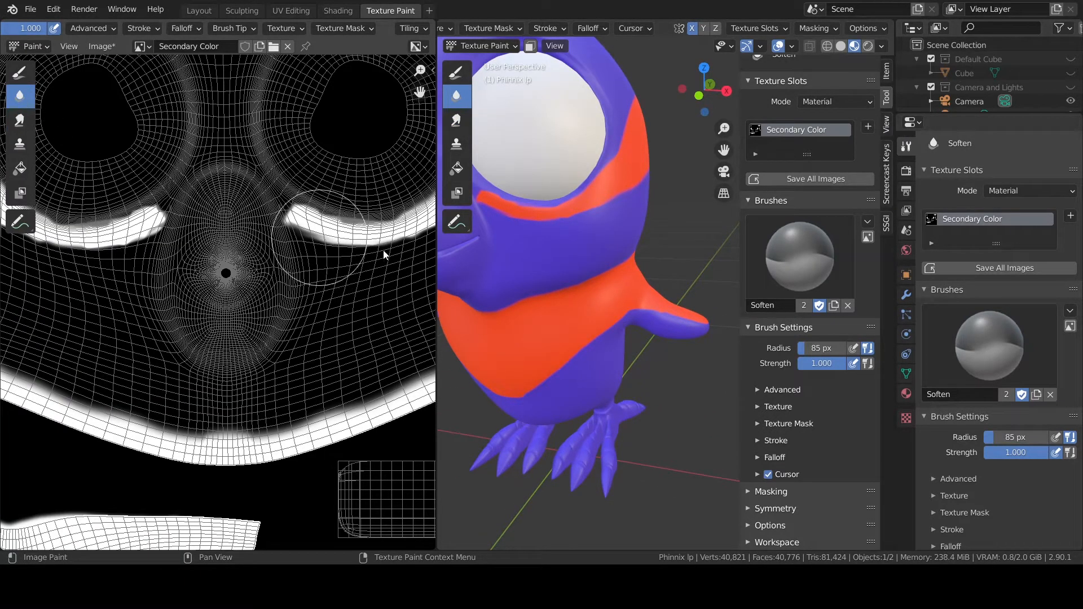
click(20, 121)
scroll(261, 181, up, 4)
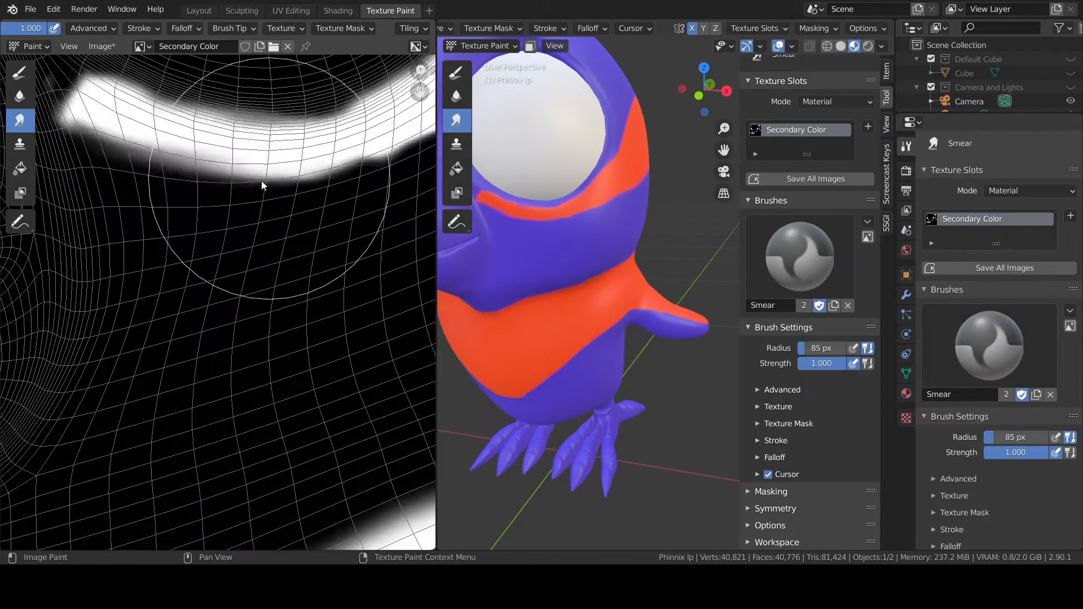
drag(261, 181, 256, 195)
mouse_move(257, 195)
middle_down()
mouse_move(295, 212)
mouse_move(250, 198)
middle_up()
scroll(250, 198, down, 1)
middle_drag(412, 406, 369, 272)
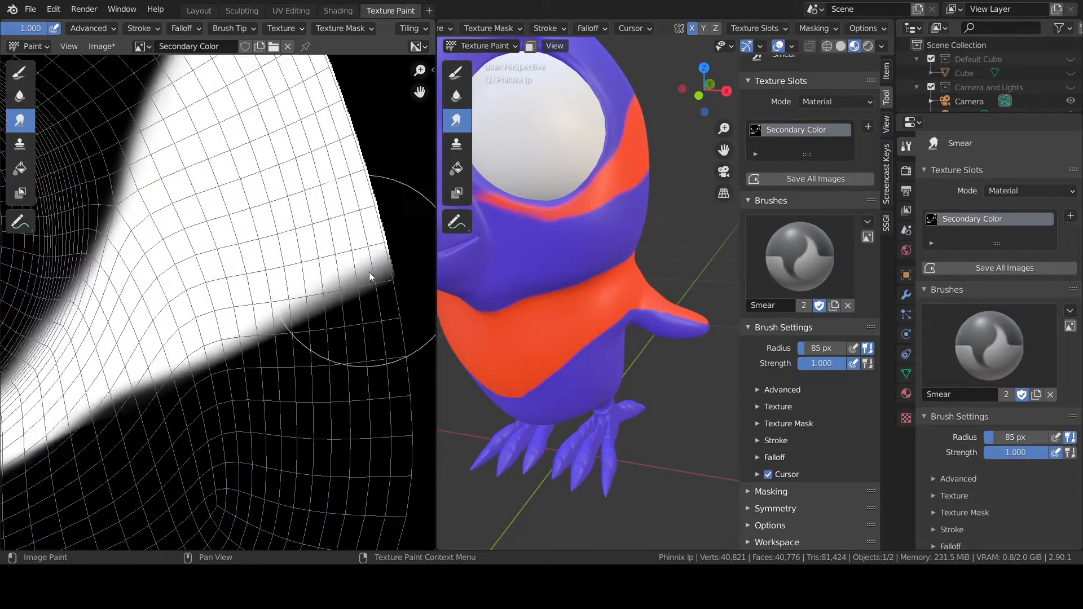
Step: Blur the edges of the under-eye stripe and head patch in the image editor with the Soften tool at 85 px radius
middle_drag(135, 420, 344, 339)
click(20, 99)
middle_drag(420, 245, 353, 238)
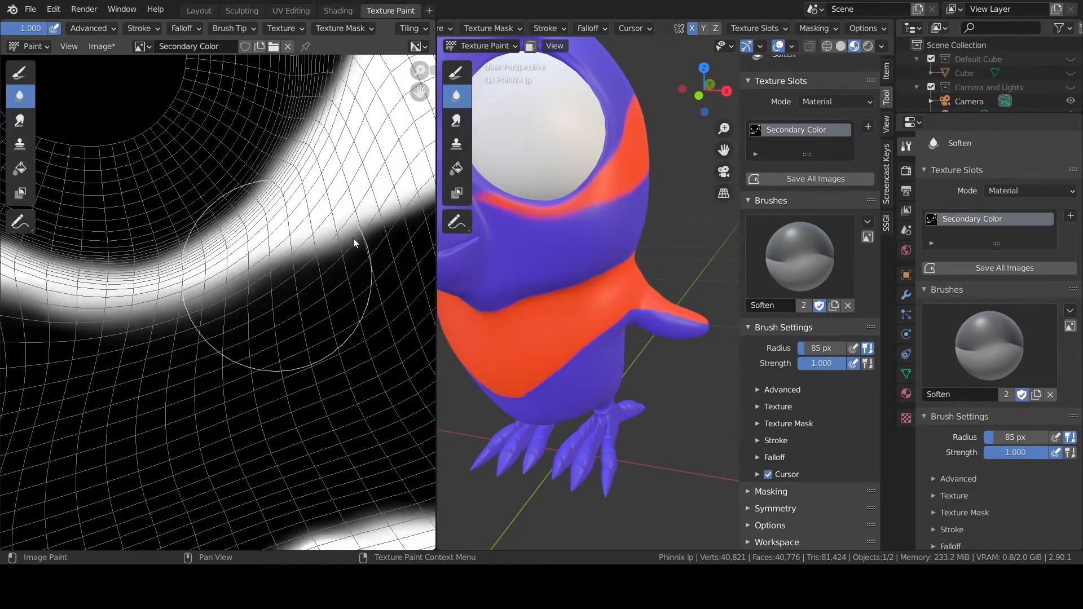
scroll(299, 278, up, 2)
key(n)
key(n)
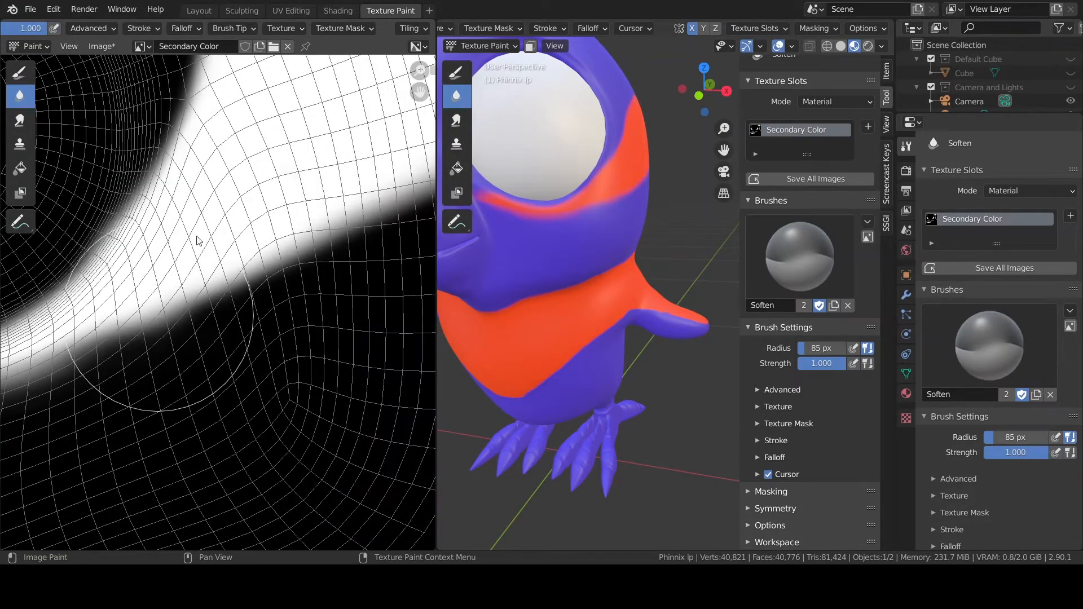
middle_drag(166, 90, 186, 324)
middle_drag(254, 135, 231, 318)
middle_drag(153, 507, 228, 326)
middle_drag(62, 389, 222, 228)
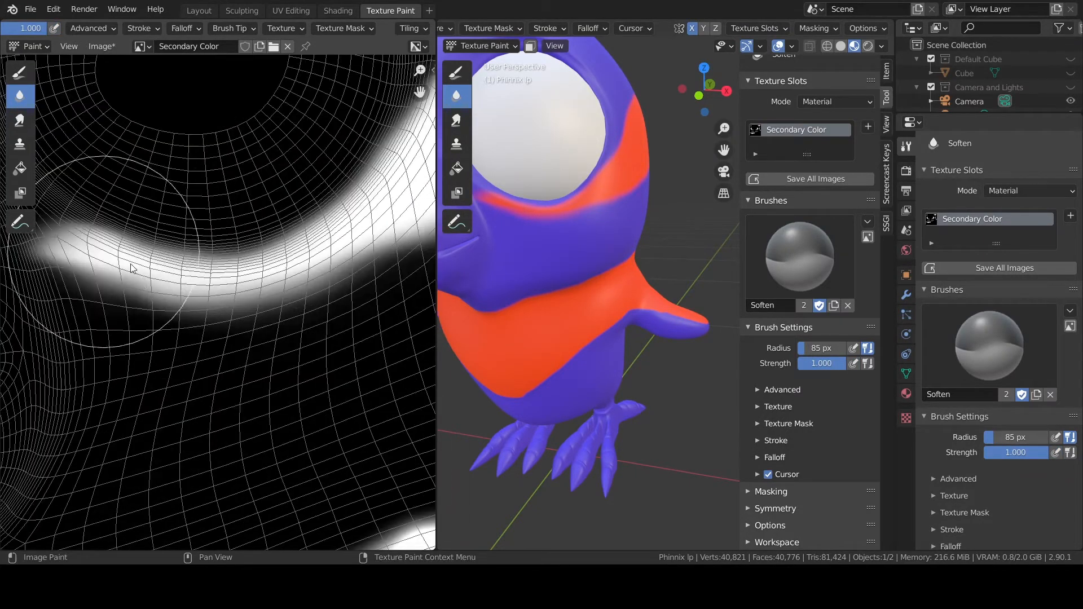
middle_drag(103, 299, 316, 273)
scroll(316, 273, down, 2)
Step: With the Smear tool at a 46 px radius, reshape the edges of the under-eye stripe in the image editor
click(21, 120)
middle_drag(57, 214, 238, 274)
scroll(282, 324, up, 4)
key(f)
click(338, 259)
middle_drag(410, 251, 338, 170)
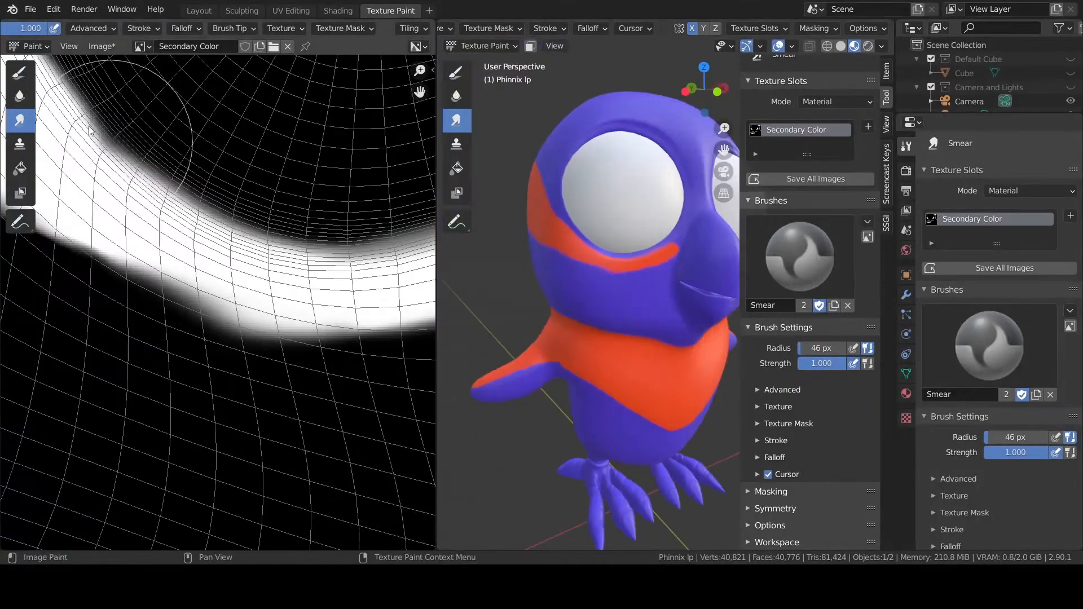
click(101, 46)
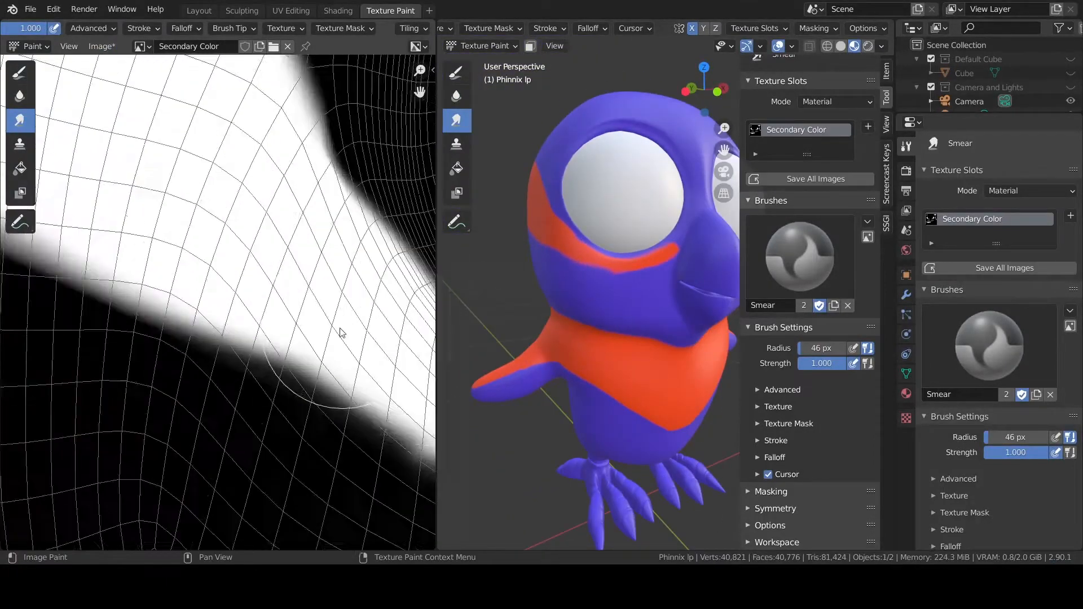
Step: Smear the upper and lower edges of the head's side patch in the image editor at 46 px radius
scroll(341, 330, down, 3)
mouse_move(287, 343)
mouse_down()
mouse_move(102, 270)
mouse_move(284, 348)
mouse_up()
mouse_move(318, 277)
middle_down()
mouse_move(239, 292)
mouse_move(214, 366)
middle_up()
drag(140, 123, 197, 232)
middle_drag(327, 415, 154, 306)
mouse_move(214, 359)
mouse_down()
mouse_move(386, 340)
mouse_move(265, 423)
mouse_up()
Step: Blur the edges of the head's side patch in the image editor with the Soften tool at 46 px radius
click(20, 97)
mouse_move(163, 367)
middle_down()
mouse_move(305, 377)
mouse_move(426, 421)
middle_up()
drag(139, 282, 192, 308)
middle_drag(415, 422, 220, 327)
Step: Smear the eye-facing edge near the upper tip of the head's side patch in the image editor
click(20, 120)
mouse_move(206, 288)
middle_down()
mouse_move(242, 299)
mouse_move(304, 377)
middle_up()
middle_drag(242, 152, 291, 282)
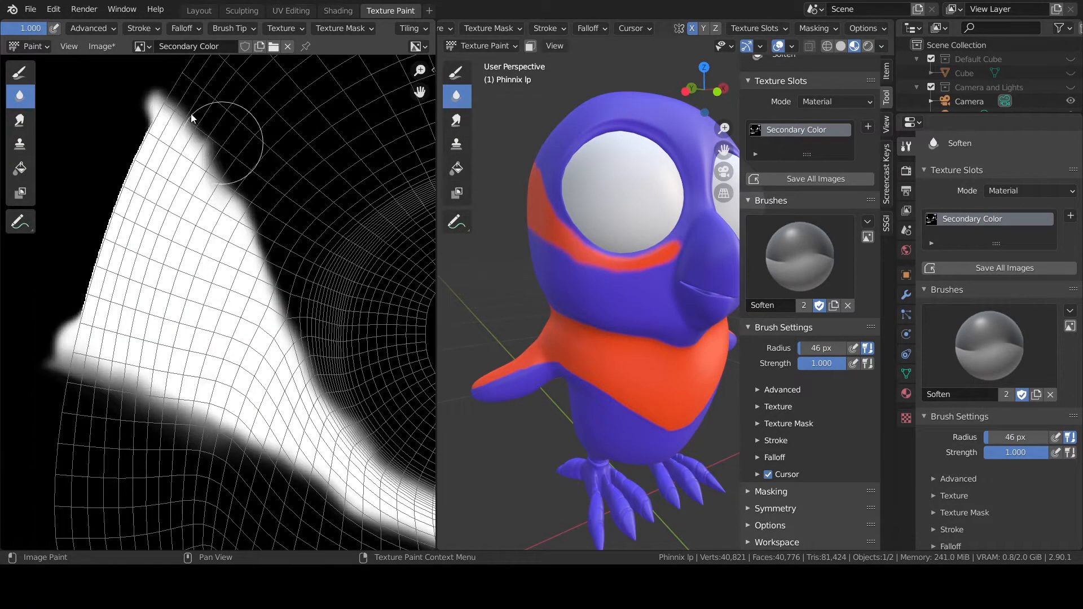
click(21, 120)
drag(226, 163, 197, 130)
click(20, 96)
scroll(334, 312, down, 4)
Step: Smear the outer seam edge of the opposite head side patch in the image editor at 46 px radius
middle_drag(333, 312, 146, 248)
middle_drag(564, 226, 807, 222)
scroll(331, 256, up, 2)
middle_drag(332, 256, 48, 286)
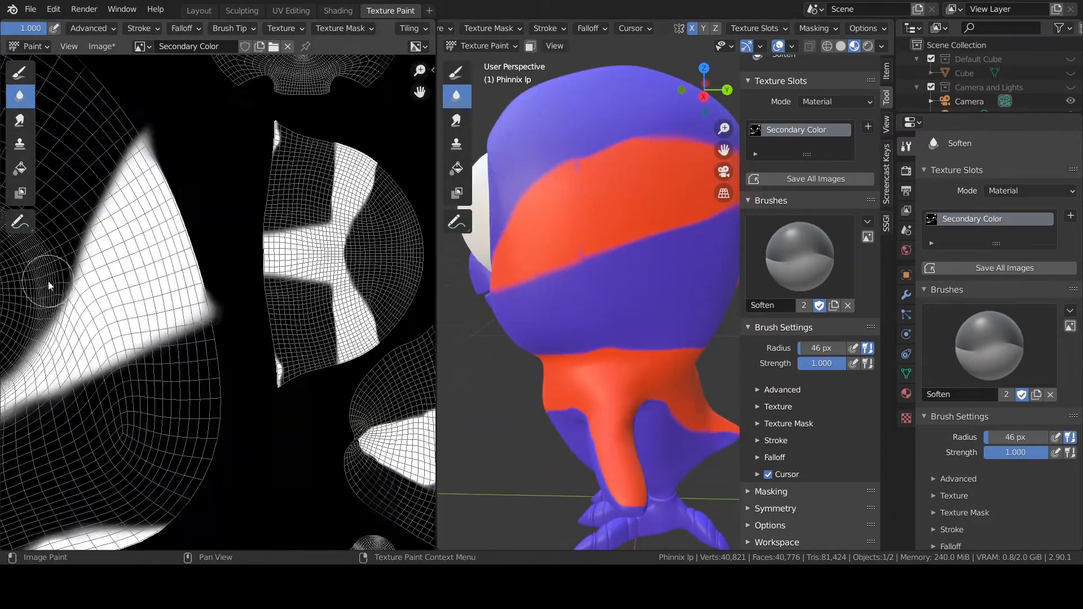
click(21, 96)
click(21, 120)
drag(213, 333, 190, 299)
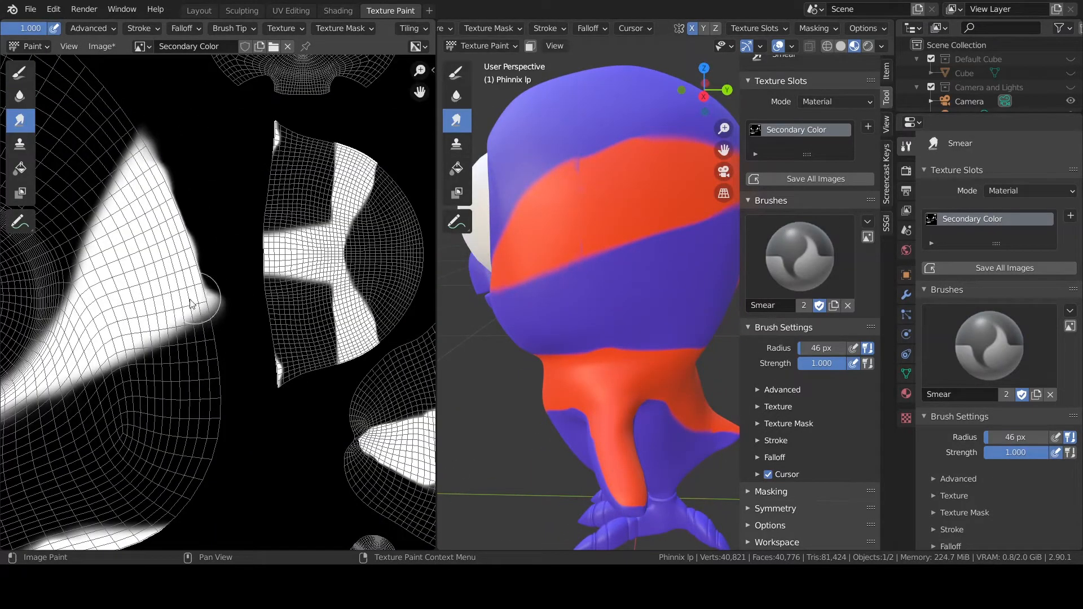
Step: Smear the head band's lower edge across the seam on the 3D model at 146 px radius and save the file
key(Home)
scroll(585, 106, up, 6)
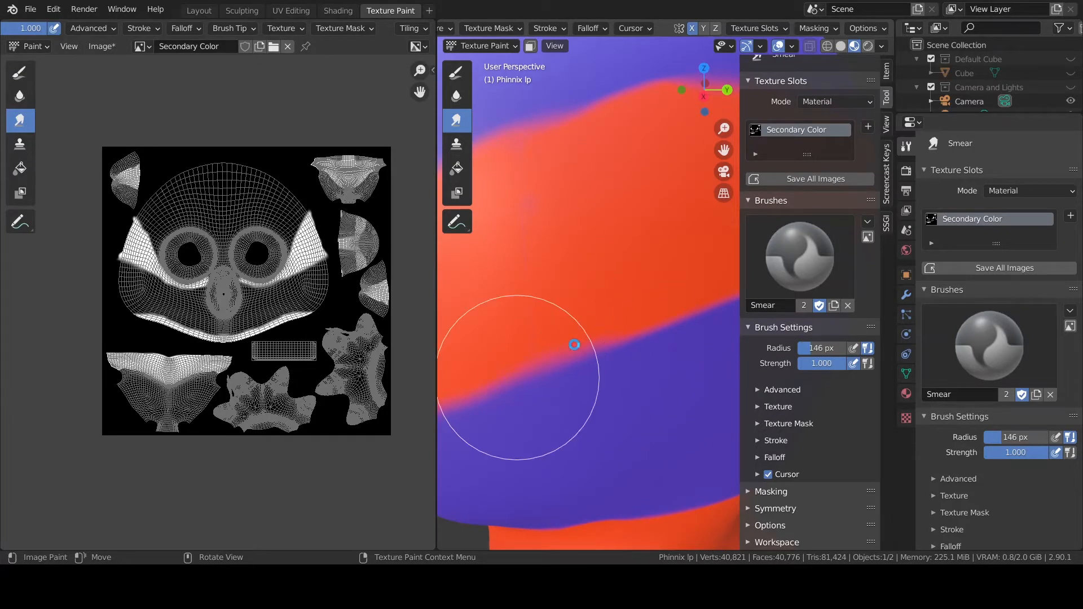
drag(574, 344, 607, 330)
key(ctrl+s)
click(96, 47)
Step: With a 26 px radius, smear the upper and lower edges of the wing patch in the image editor
scroll(261, 172, up, 6)
middle_drag(262, 173, 316, 395)
scroll(248, 218, up, 6)
key(f)
drag(308, 121, 127, 173)
middle_drag(127, 173, 230, 109)
drag(130, 216, 392, 355)
middle_drag(392, 355, 233, 454)
mouse_move(361, 109)
mouse_down()
mouse_move(324, 100)
mouse_move(220, 137)
mouse_up()
Step: Blur the edges of the wing patch in the image editor with the Soften tool at 26 px radius
click(21, 97)
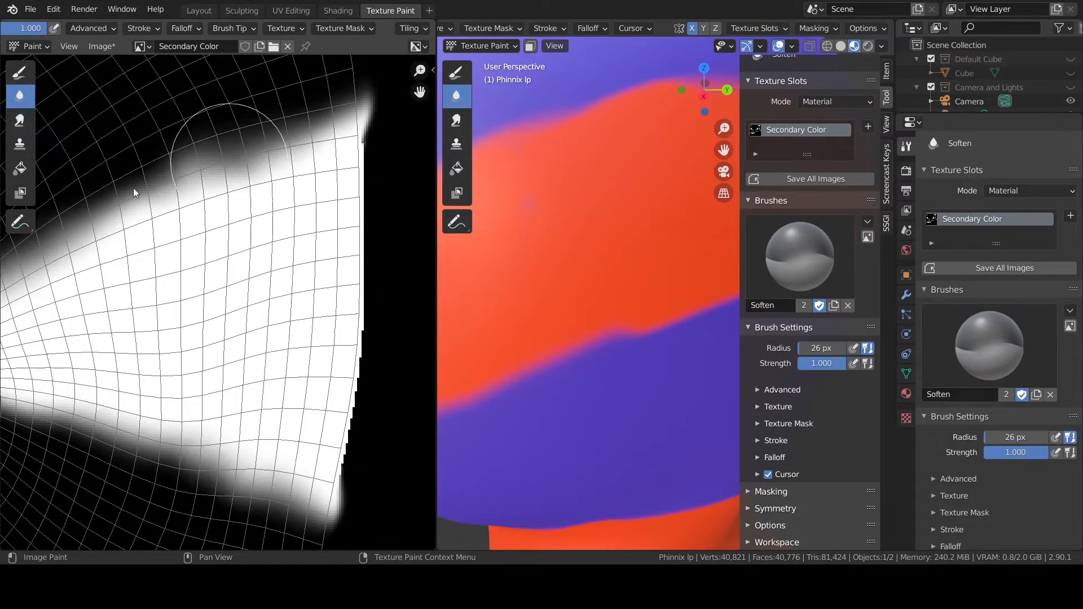
drag(133, 189, 315, 134)
middle_drag(49, 377, 221, 187)
middle_drag(310, 323, 195, 316)
drag(324, 302, 192, 287)
scroll(197, 287, down, 2)
scroll(332, 235, down, 3)
middle_drag(332, 235, 172, 304)
scroll(521, 295, down, 8)
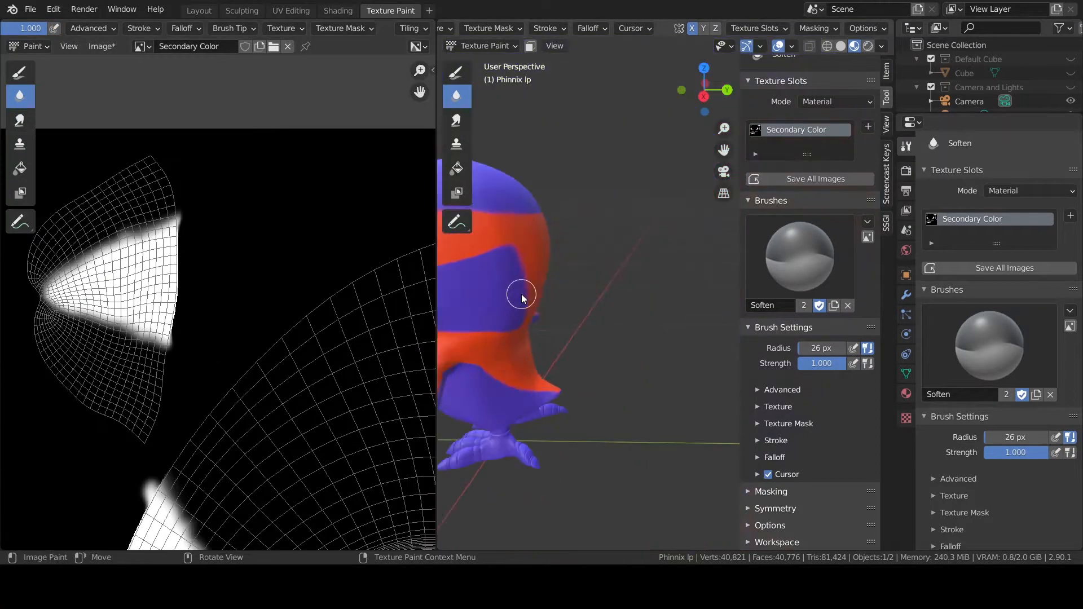
Step: Soften the mask's narrow end at the wing tip in the image editor and save the Secondary Color image
middle_drag(522, 295, 693, 301)
scroll(580, 319, up, 4)
mouse_move(581, 319)
middle_down()
mouse_move(530, 423)
mouse_move(507, 350)
middle_up()
scroll(45, 280, up, 2)
middle_drag(45, 280, 173, 281)
drag(167, 280, 189, 333)
click(20, 120)
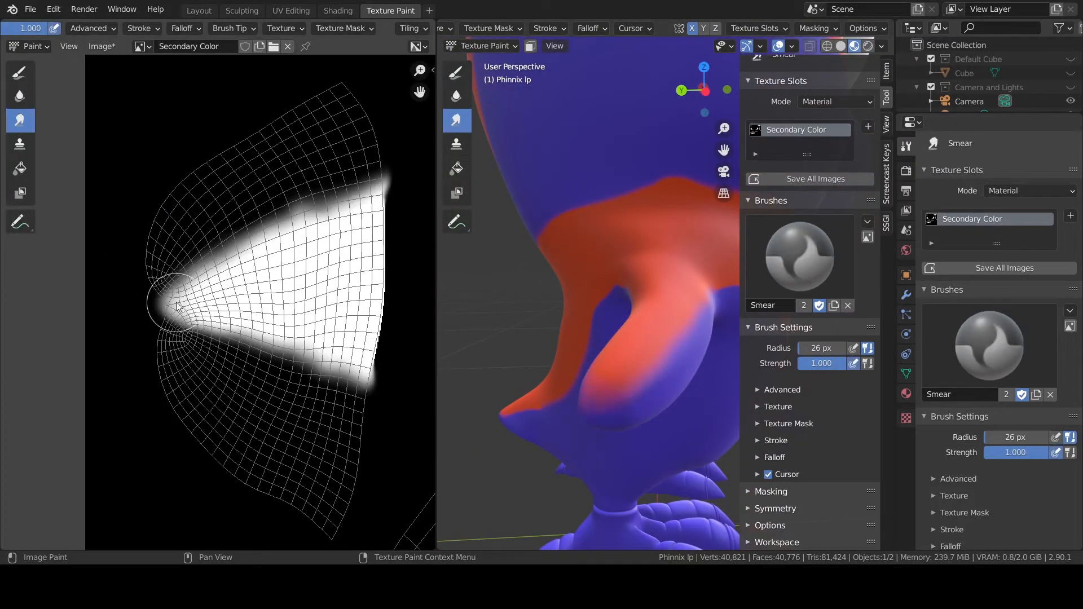
click(102, 46)
click(116, 155)
Step: With the Smear tool at a 14 px radius, reshape the upper and lower edges of the body's back patch in the image editor
scroll(286, 285, up, 3)
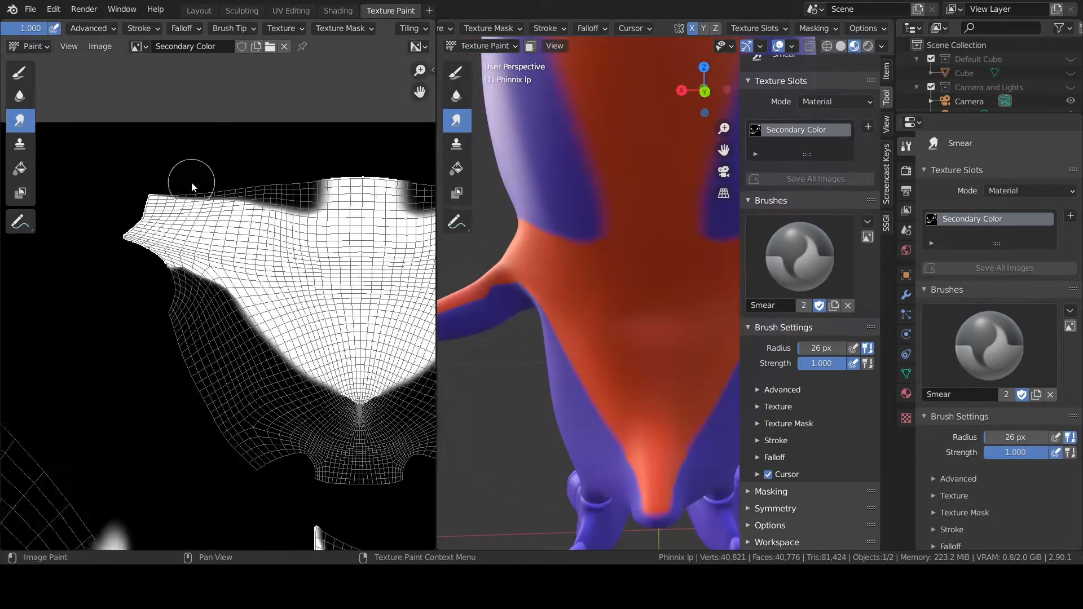
scroll(248, 200, up, 3)
key(f)
drag(138, 194, 361, 208)
mouse_move(385, 185)
middle_down()
mouse_move(285, 120)
mouse_move(377, 103)
middle_up()
drag(90, 260, 285, 416)
middle_drag(364, 465, 220, 342)
mouse_move(220, 341)
mouse_down()
mouse_move(350, 380)
mouse_move(319, 395)
mouse_up()
middle_drag(350, 372, 115, 382)
drag(206, 338, 389, 164)
mouse_move(389, 164)
middle_down()
mouse_move(206, 218)
mouse_move(389, 194)
middle_up()
Step: Blur the upper and lower edges of the back patch with the Soften tool, enlarging the radius to 38 px
click(20, 96)
drag(293, 205, 192, 184)
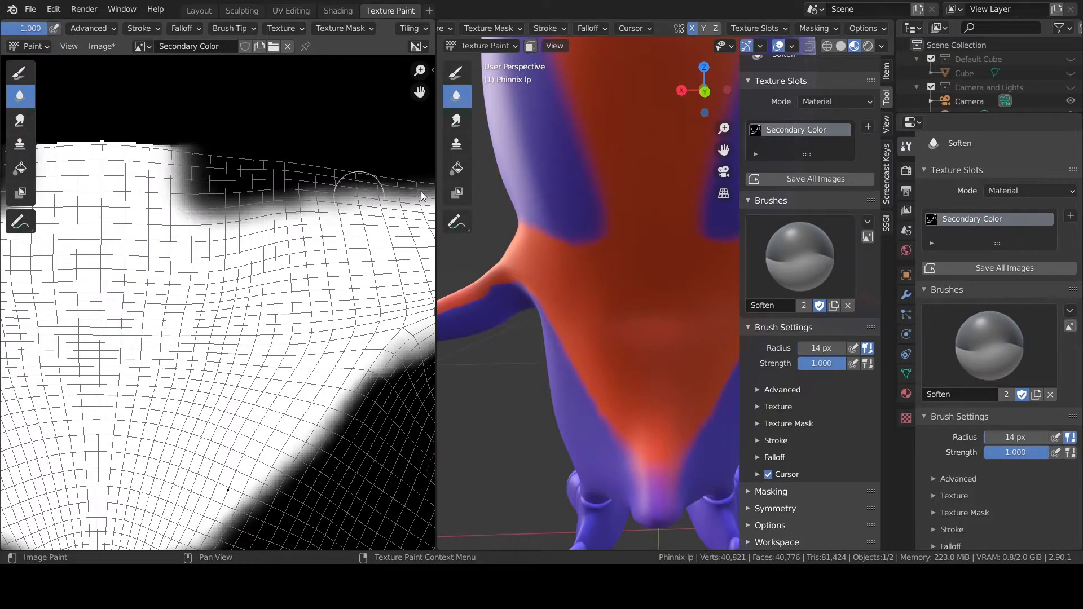
middle_drag(422, 196, 116, 181)
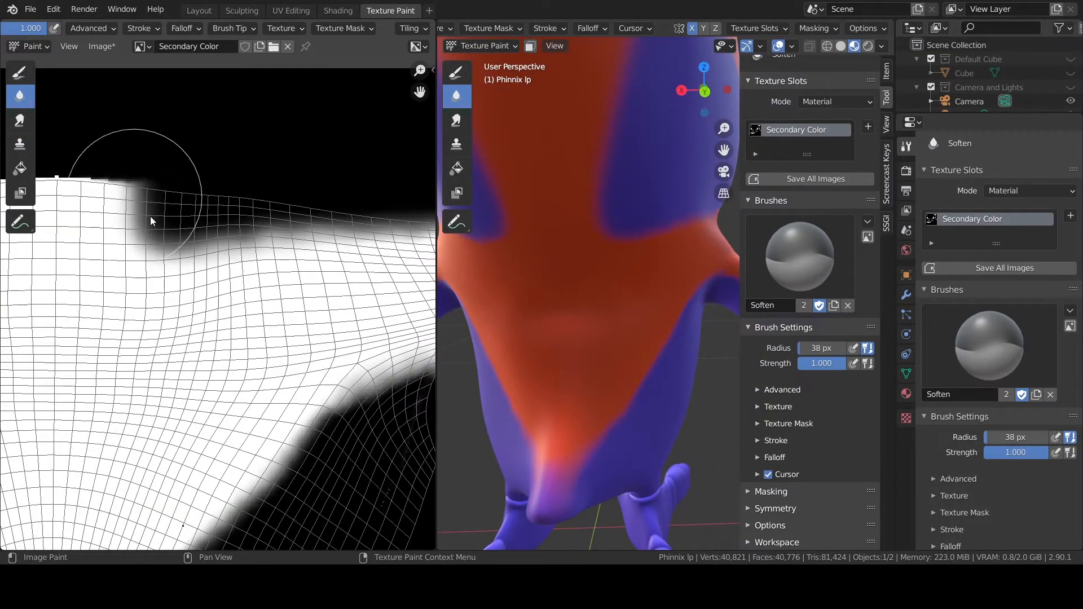
middle_drag(389, 384, 220, 220)
drag(310, 217, 128, 331)
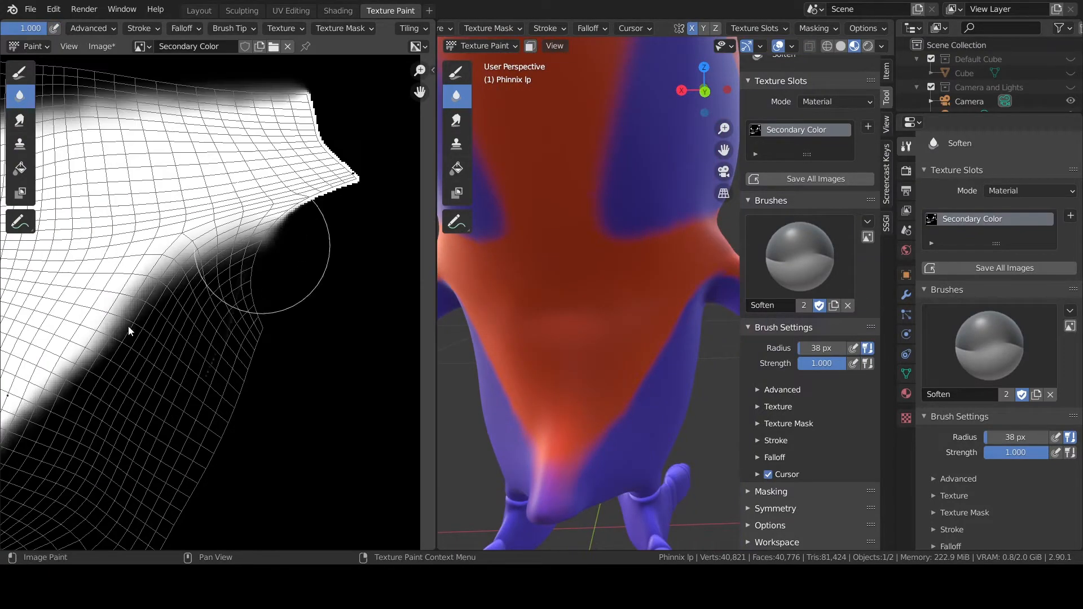
middle_drag(128, 332, 280, 231)
drag(293, 192, 28, 346)
middle_drag(28, 346, 198, 299)
Step: Soften the back patch's lower edges around its point at the tail, using a 47 px radius
click(19, 120)
middle_drag(570, 316, 598, 316)
click(20, 96)
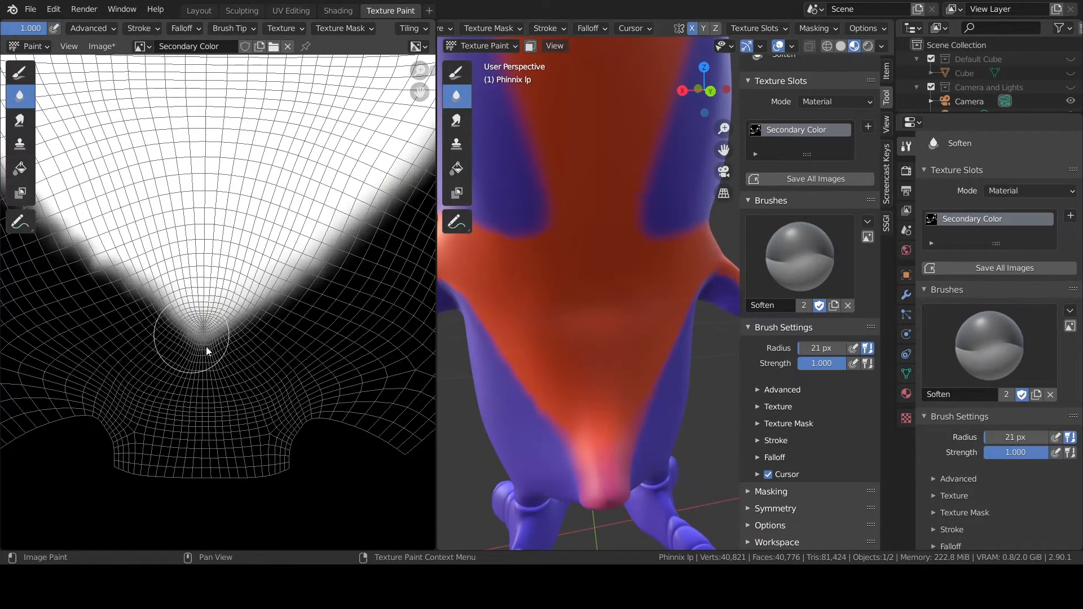
key(f)
click(242, 338)
middle_drag(205, 338, 307, 366)
drag(294, 356, 121, 245)
middle_drag(99, 218, 231, 290)
middle_drag(371, 354, 345, 203)
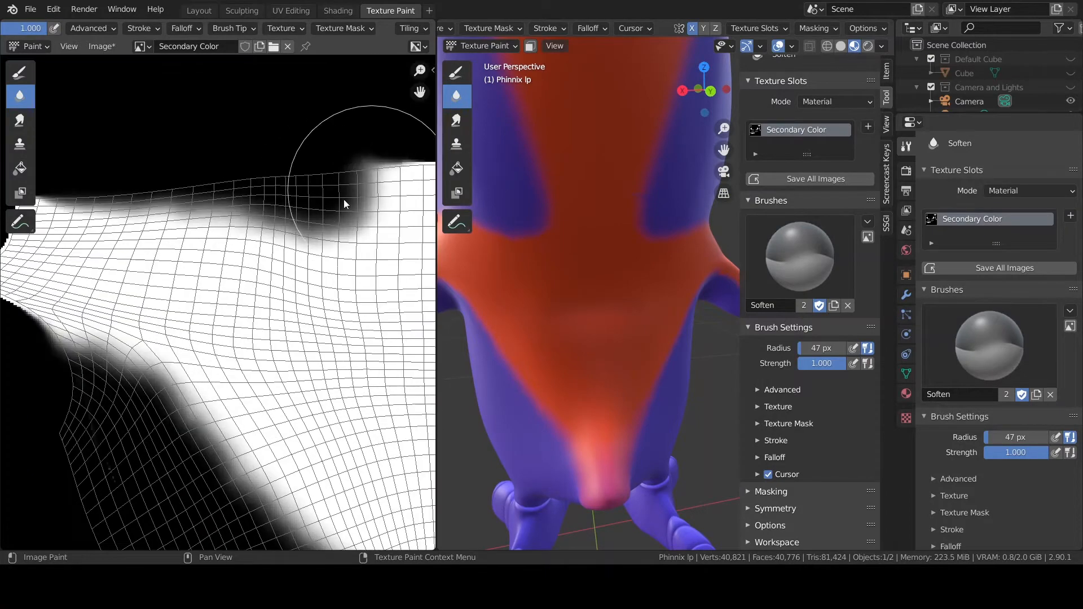
Step: Smear the edge of the orange back strip beside the neck seam on the 3D model at 47 px radius
middle_drag(370, 152, 227, 179)
click(456, 120)
scroll(558, 189, up, 3)
drag(598, 217, 543, 215)
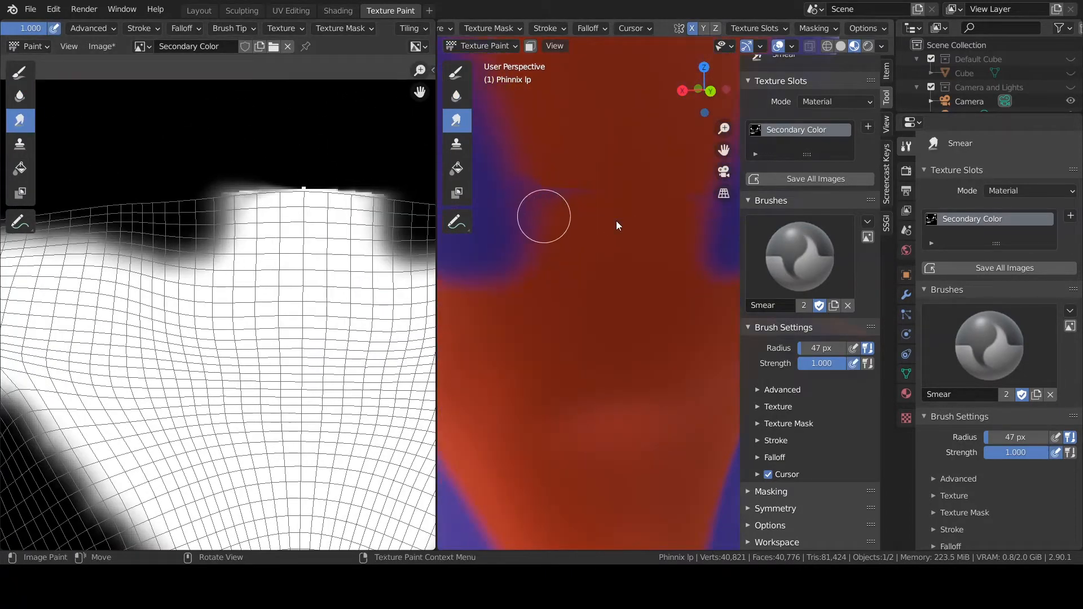
Step: Smear and soften the seam end of the central strip on the back-of-head island in the image editor
key(2)
scroll(282, 186, down, 6)
scroll(181, 395, up, 4)
key(3)
drag(213, 305, 201, 370)
key(2)
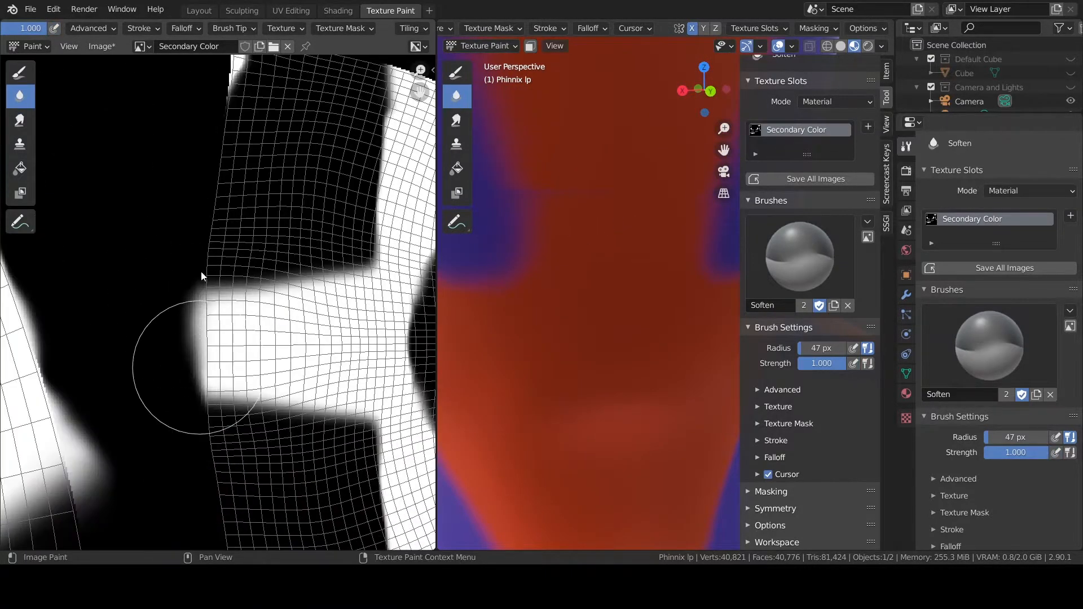
drag(201, 272, 195, 308)
key(3)
key(2)
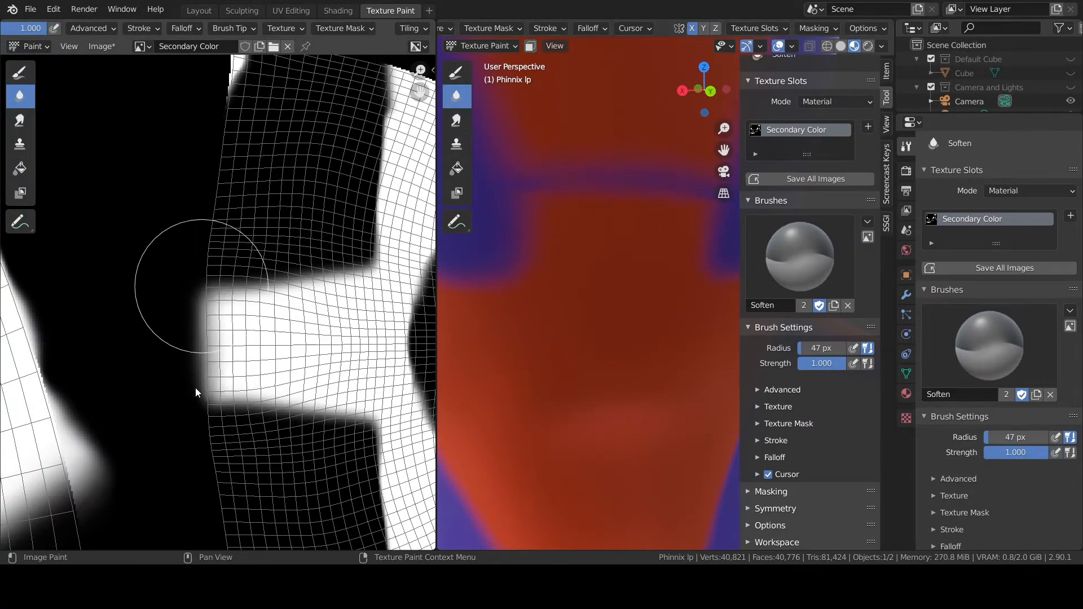
Step: Soften the matching seam edge at the top of the body's back patch in the image editor at 47 px radius
scroll(196, 388, down, 5)
scroll(303, 170, up, 4)
key(3)
key(2)
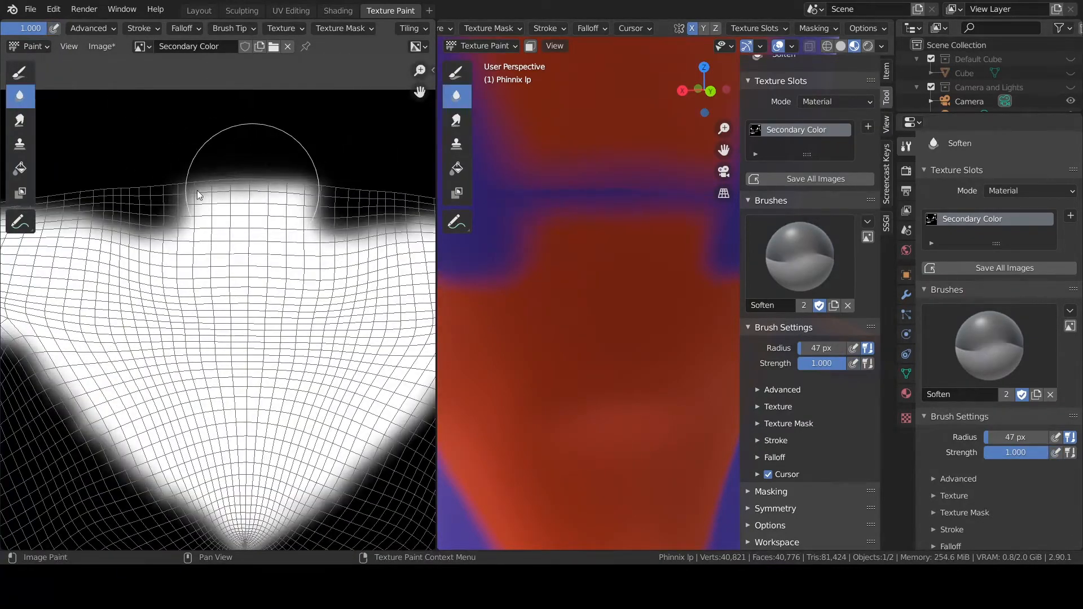
drag(256, 174, 286, 174)
scroll(271, 181, down, 5)
scroll(235, 254, up, 4)
scroll(619, 200, down, 5)
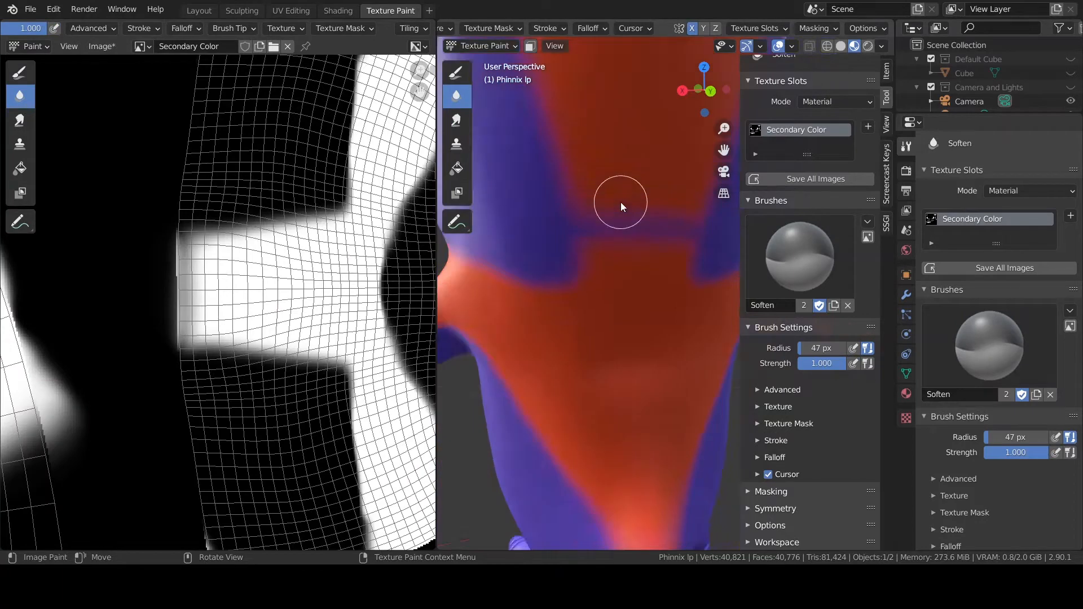
Step: Set the Draw brush's blend to Add and paint over the violet seam band across the back on the 3D model
click(20, 73)
click(834, 348)
click(770, 198)
scroll(651, 204, up, 3)
key(shift+f)
click(650, 204)
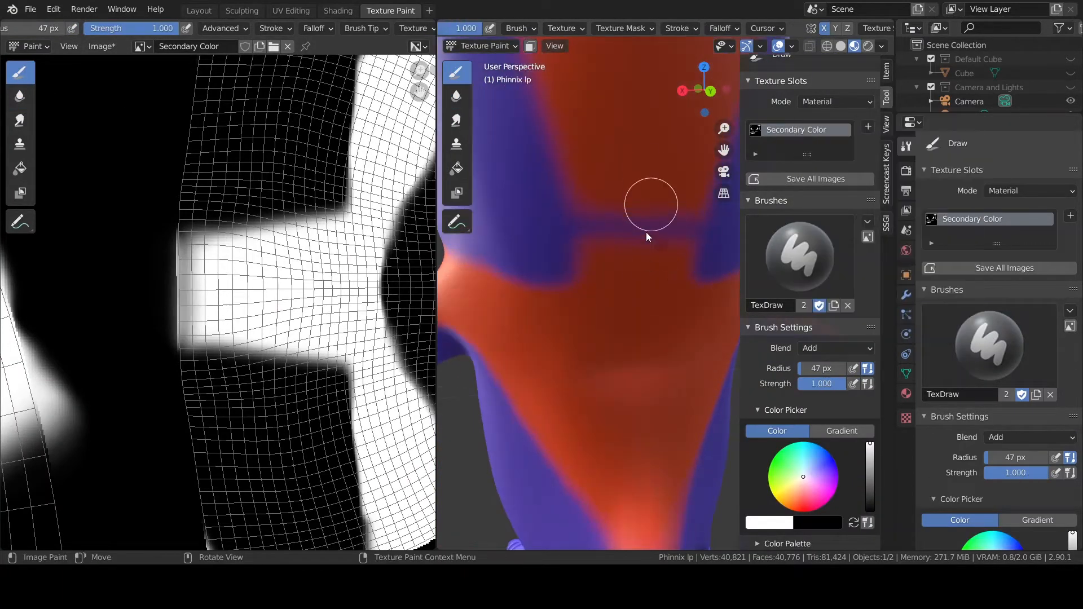
Step: With the Smear tool at a 19 px radius, reshape the edges of the back-of-head strip and band in the image editor
click(456, 95)
mouse_move(593, 240)
ctrl+middle_down()
mouse_move(587, 209)
mouse_move(730, 193)
ctrl+middle_up()
scroll(538, 189, down, 5)
scroll(361, 168, up, 2)
mouse_move(361, 168)
middle_down()
mouse_move(307, 155)
mouse_move(324, 278)
middle_up()
click(20, 120)
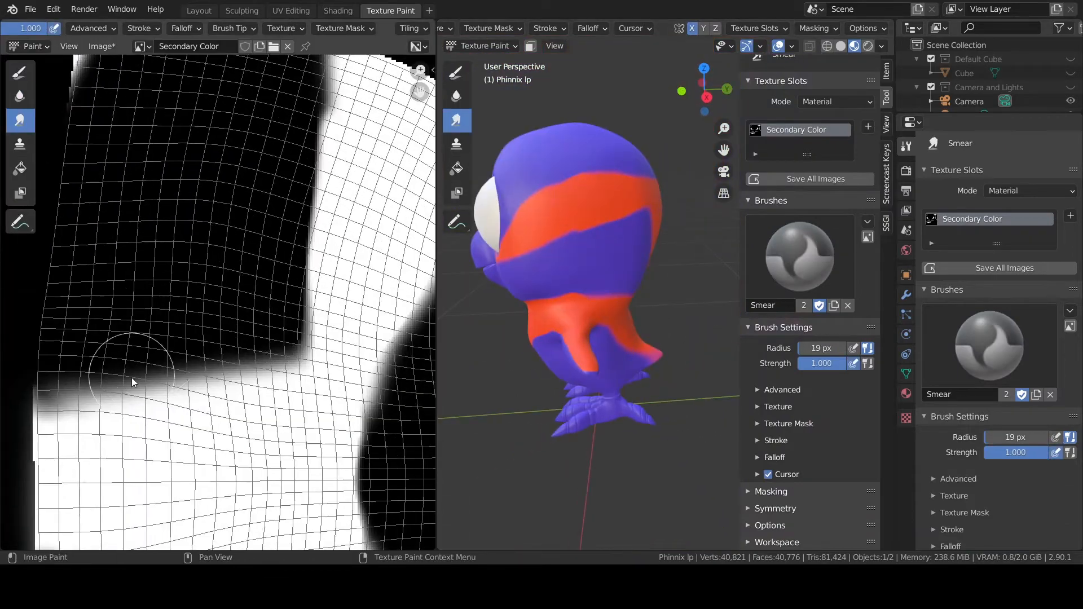
drag(131, 377, 346, 98)
middle_drag(345, 98, 285, 189)
drag(285, 189, 259, 306)
middle_drag(259, 306, 229, 171)
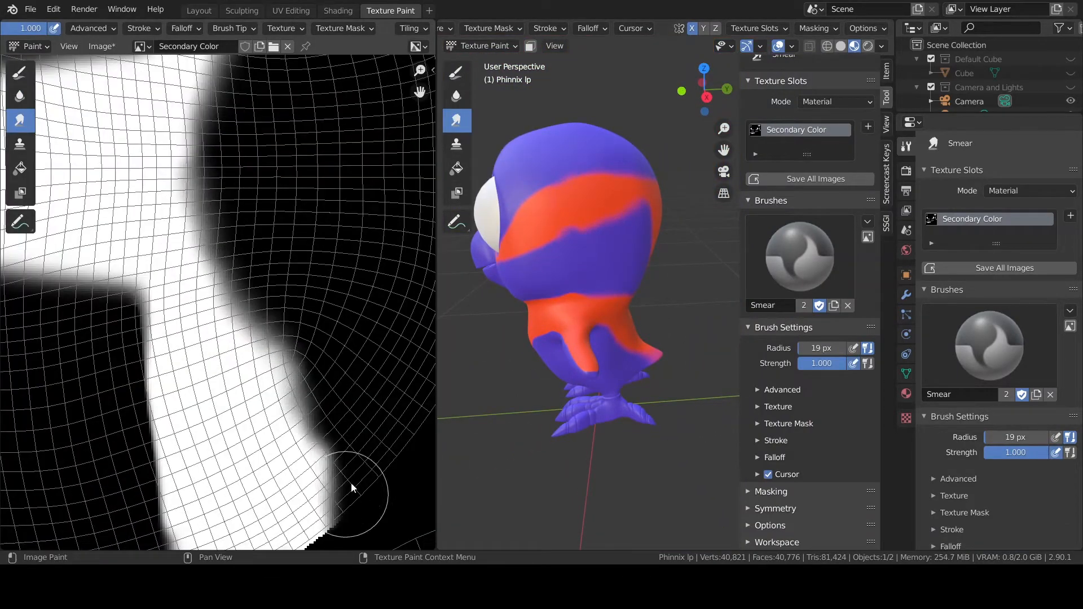
Step: Blur the edges of the back-of-head band in the image editor with the Soften tool at 19 px radius
middle_drag(77, 289, 303, 137)
drag(362, 164, 381, 344)
mouse_move(389, 316)
middle_down()
mouse_move(222, 164)
mouse_move(228, 474)
middle_up()
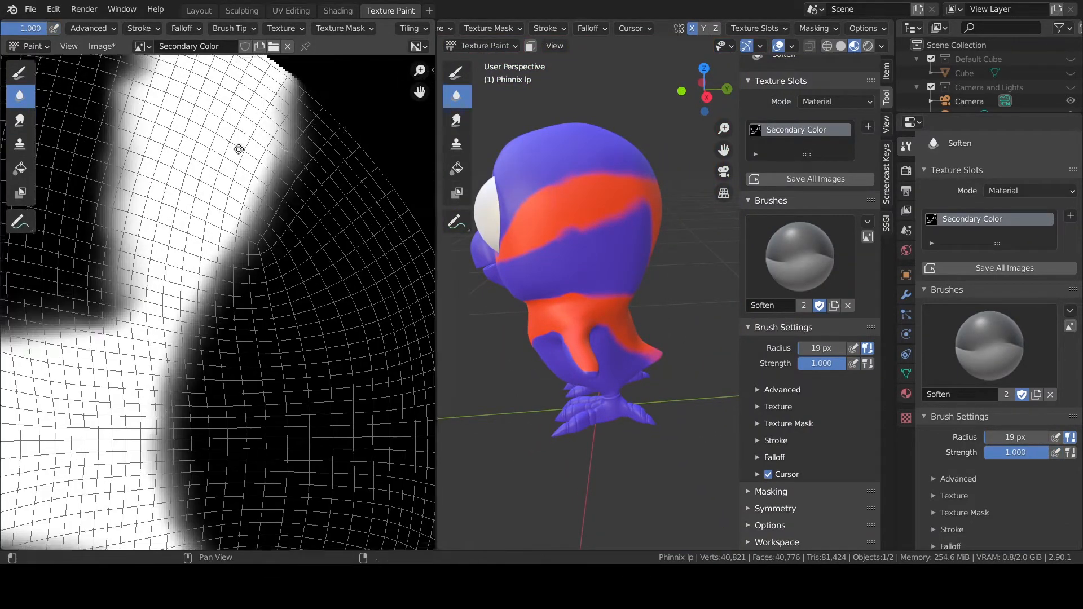
middle_drag(239, 147, 367, 344)
drag(259, 225, 251, 445)
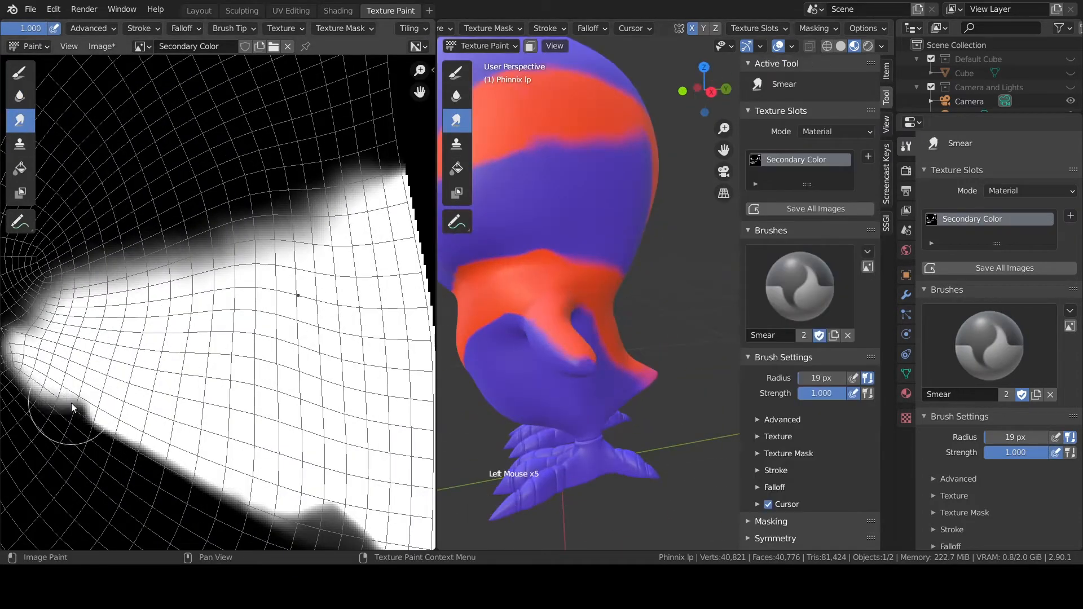
Step: Soften the upper edge of the other wing's patch in the image editor at 19 px radius
shift+middle_drag(169, 141, 305, 253)
shift+middle_drag(153, 133, 167, 242)
click(20, 120)
click(20, 97)
mouse_move(178, 244)
mouse_down()
mouse_move(155, 231)
mouse_move(375, 150)
mouse_up()
shift+middle_drag(376, 150, 165, 249)
drag(165, 249, 221, 218)
Step: Smear the lower edge of the chest patch in the image editor at 19 px radius
scroll(245, 231, down, 5)
mouse_move(244, 231)
shift+middle_down()
mouse_move(280, 184)
mouse_move(199, 174)
shift+middle_up()
scroll(280, 184, down, 1)
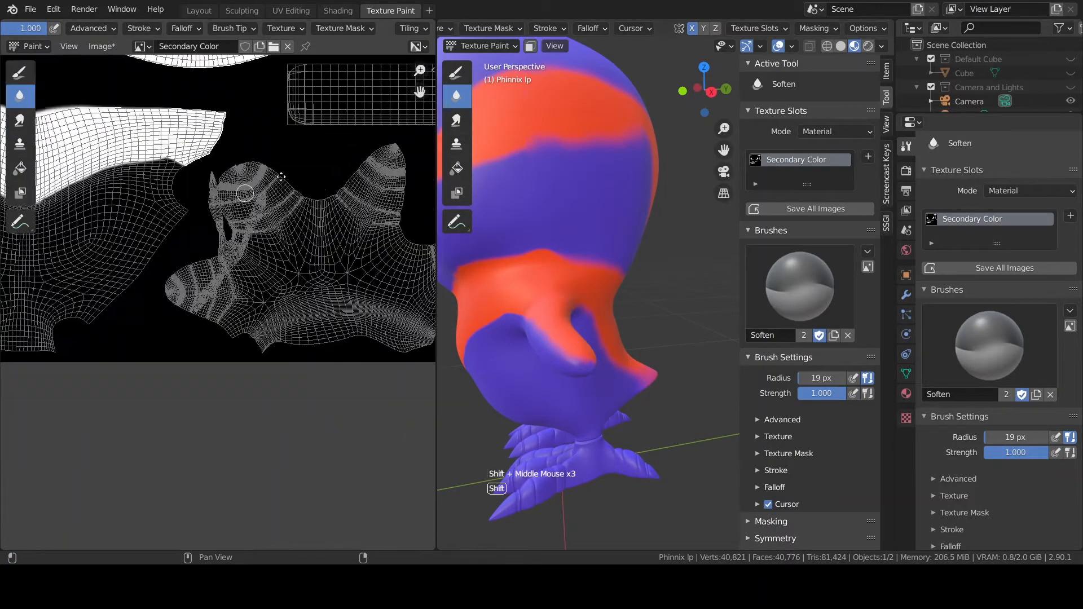
click(20, 120)
scroll(158, 161, up, 3)
drag(153, 158, 169, 164)
shift+middle_drag(355, 232, 250, 186)
drag(282, 187, 304, 178)
drag(320, 171, 338, 163)
shift+middle_drag(343, 169, 232, 197)
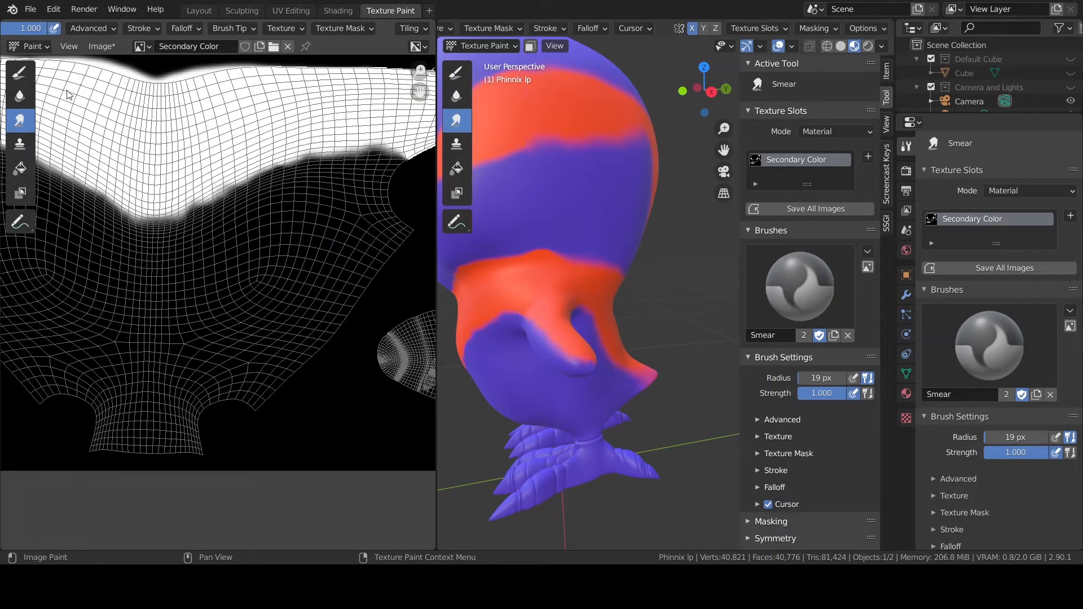
Step: Smear and soften the chest patch's lower edge at a 61 px radius and save the image
click(20, 97)
middle_drag(130, 225, 265, 222)
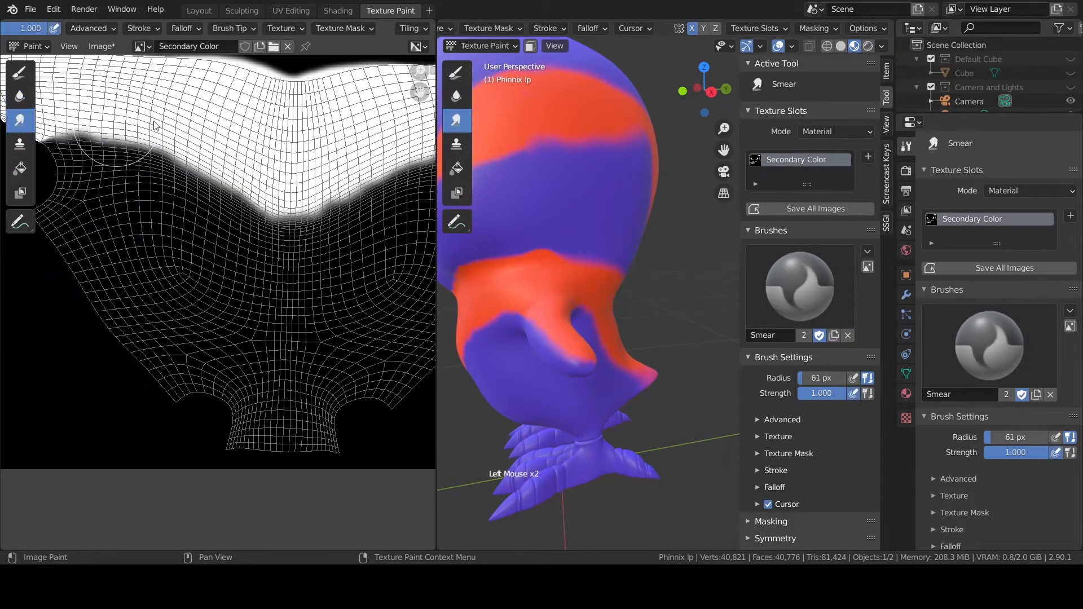
middle_drag(383, 176, 250, 225)
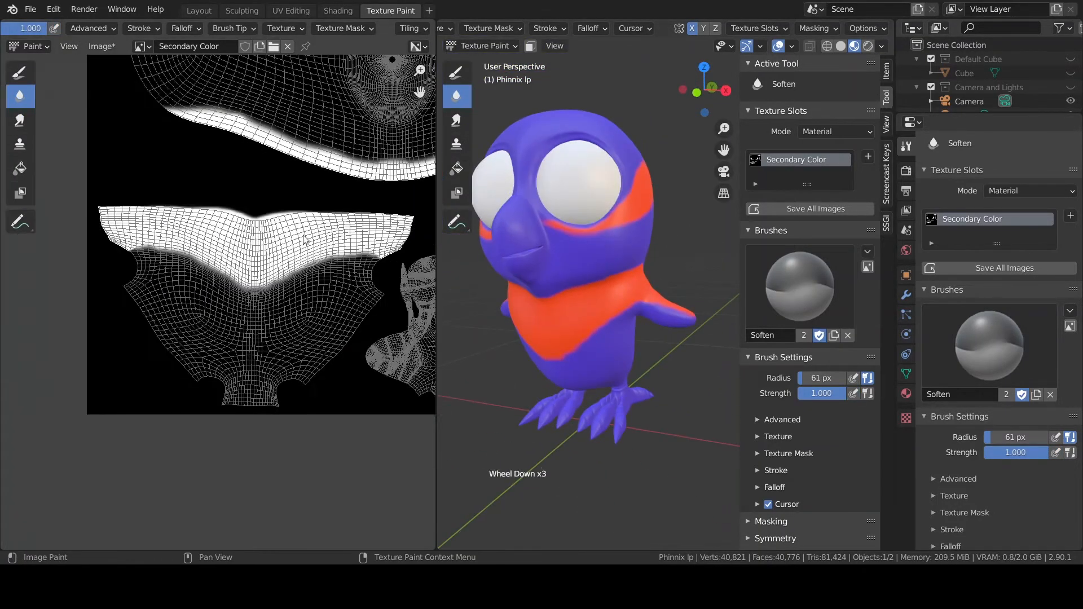
scroll(321, 338, up, 3)
scroll(216, 140, down, 3)
key(alt+s)
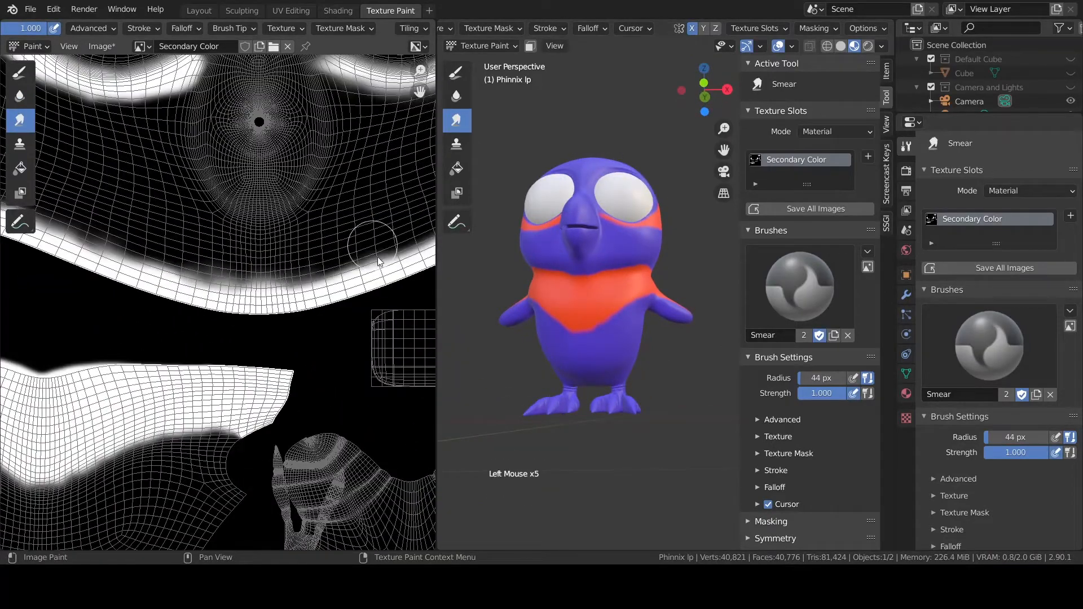
Step: Soften the inner edge of the band below the face in the image editor at 109 px radius and save the image
scroll(367, 203, right, 8)
scroll(353, 150, up, 1)
drag(182, 245, 218, 262)
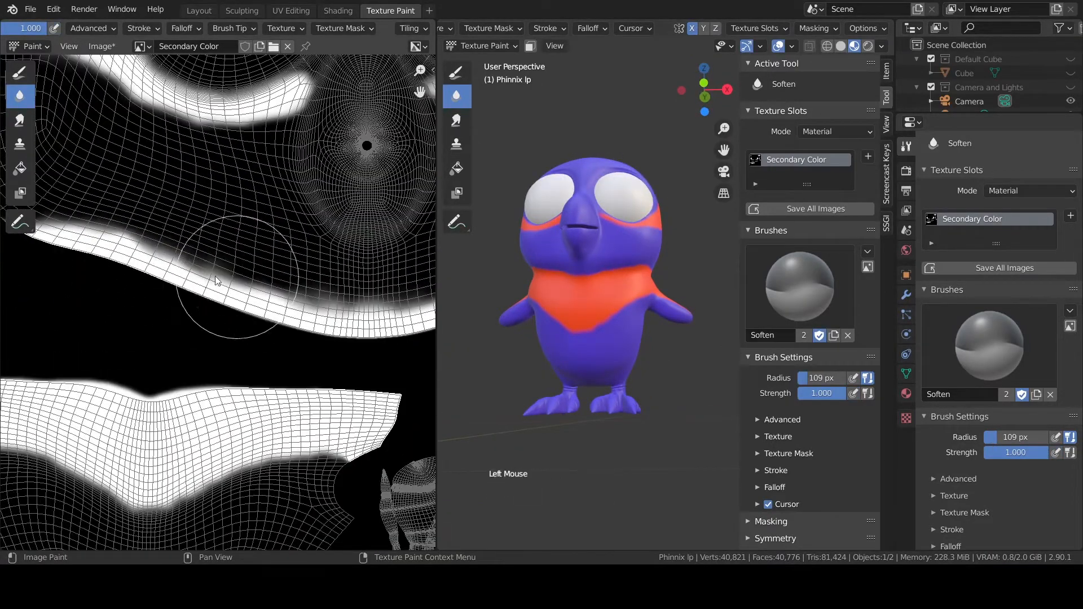
key(Home)
key(alt+s)
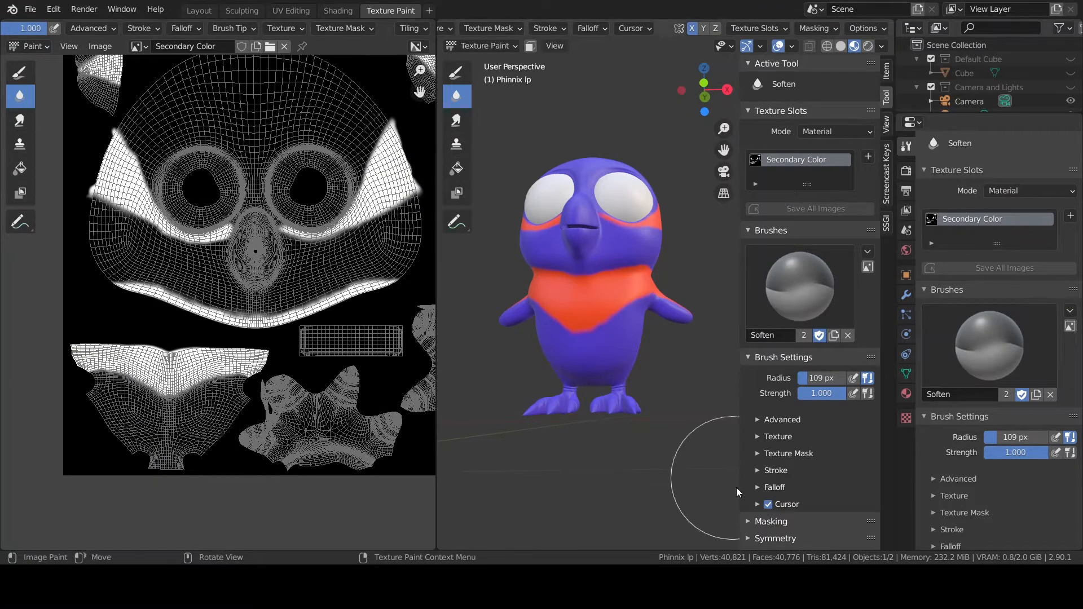
Step: In the Shading workspace, add a stop to the orange ColorRamp and recolor its outer stops pale yellow and pale peach
mouse_move(635, 310)
middle_down()
mouse_move(575, 285)
mouse_move(671, 282)
mouse_move(498, 279)
middle_up()
click(337, 10)
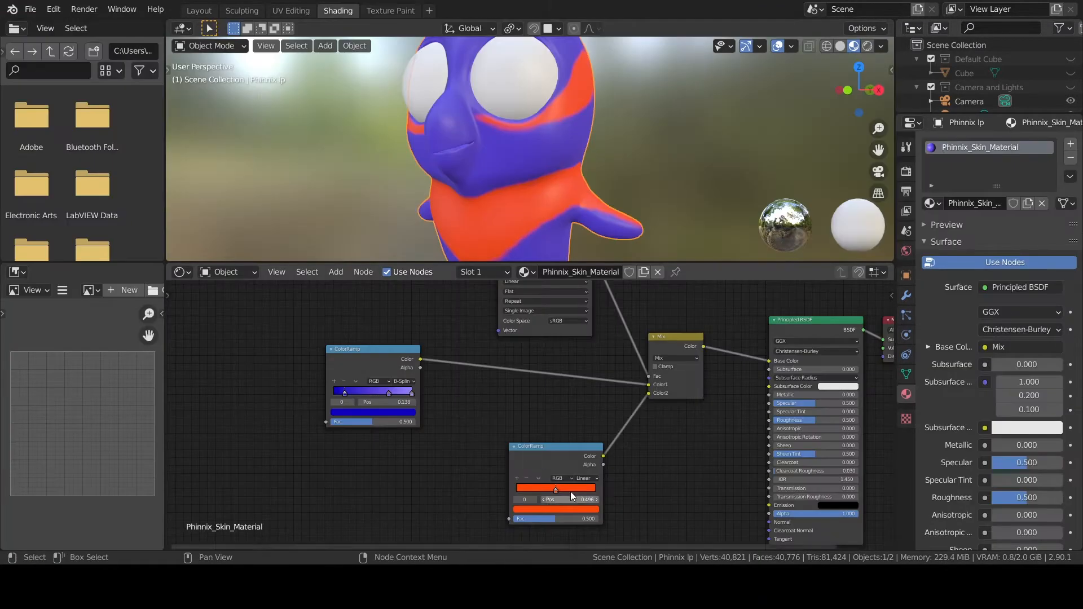
middle_drag(571, 492, 541, 452)
scroll(512, 483, up, 3)
ctrl+click(569, 464)
click(519, 488)
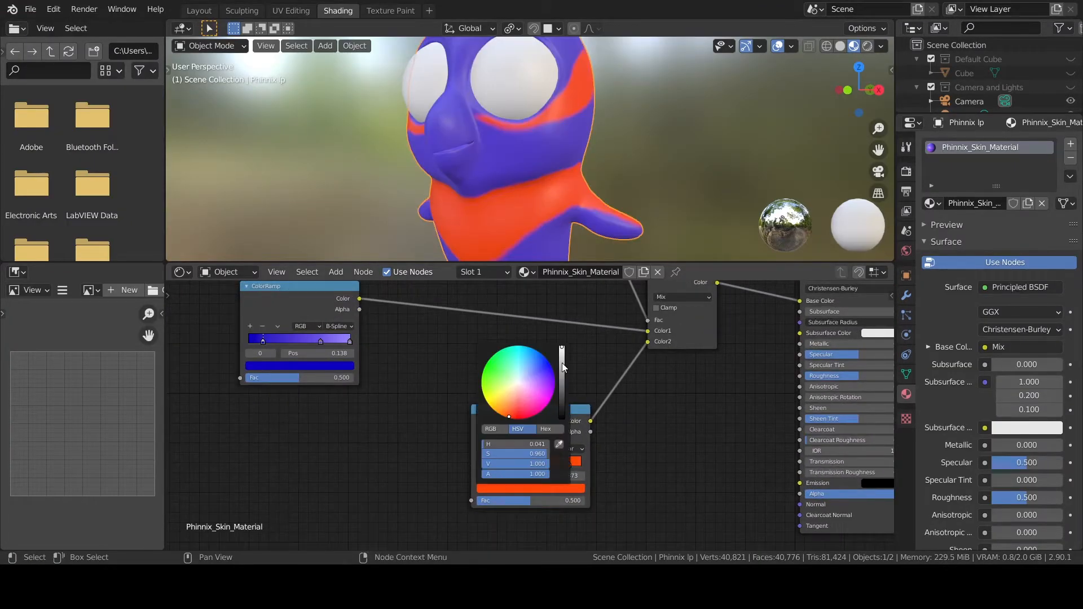
click(513, 384)
click(492, 488)
click(517, 389)
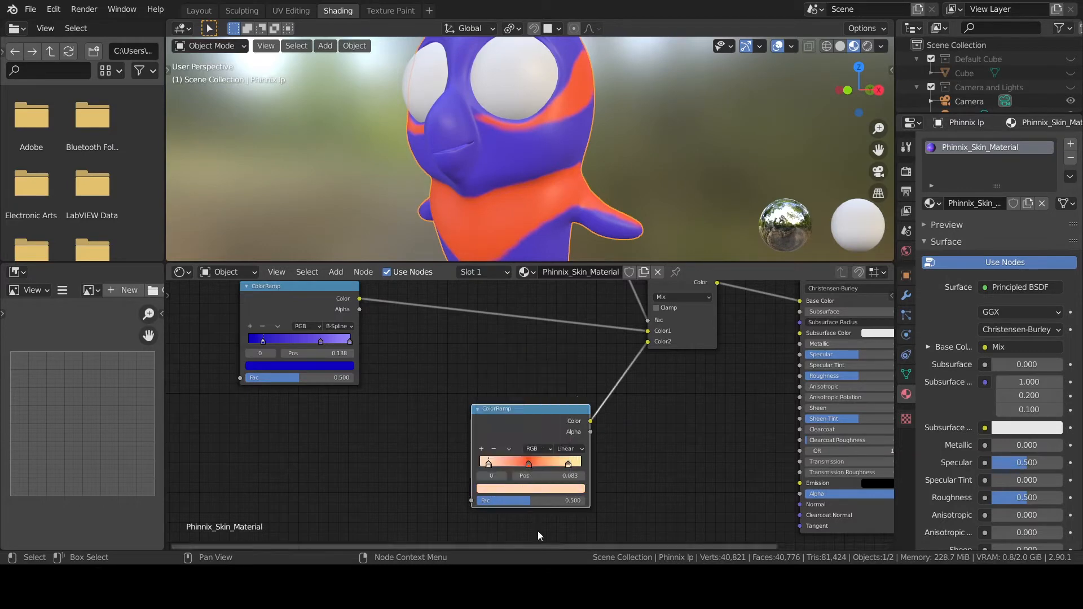
Step: Set the orange ColorRamp's interpolation to B-Spline and add a red stop between the peach and orange stops
click(568, 448)
click(570, 488)
click(529, 465)
drag(529, 465, 514, 501)
click(515, 488)
click(508, 411)
click(531, 464)
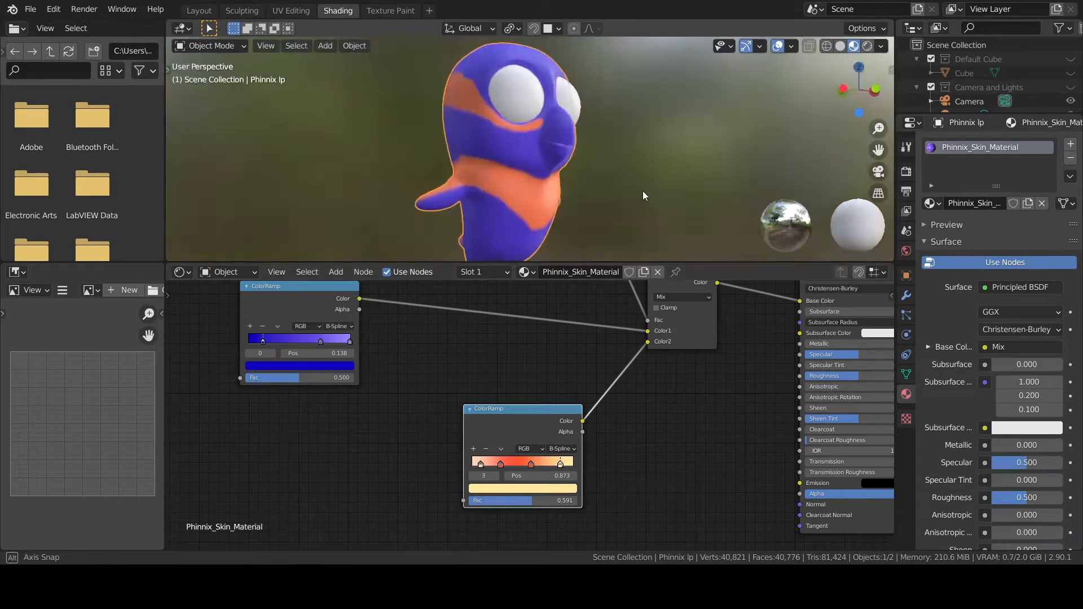
Step: Add a green stop to the violet ColorRamp and recolor its last stop light green
scroll(534, 500, up, 1)
middle_drag(224, 358, 353, 424)
click(396, 421)
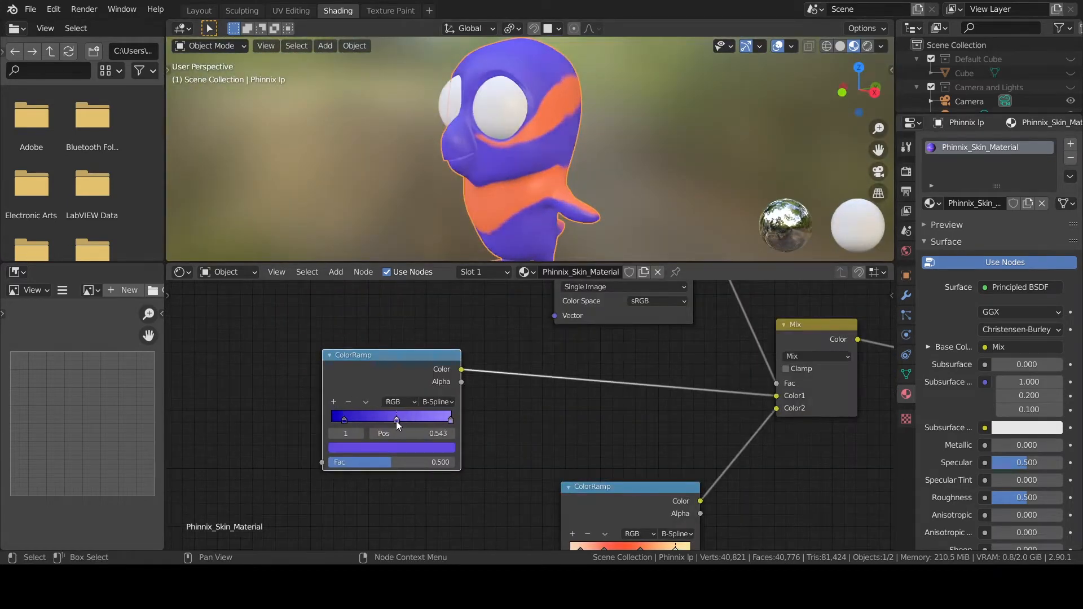
click(334, 402)
drag(415, 420, 424, 420)
click(391, 447)
mouse_move(390, 313)
mouse_down()
mouse_move(348, 305)
mouse_move(373, 318)
mouse_up()
click(450, 420)
click(445, 447)
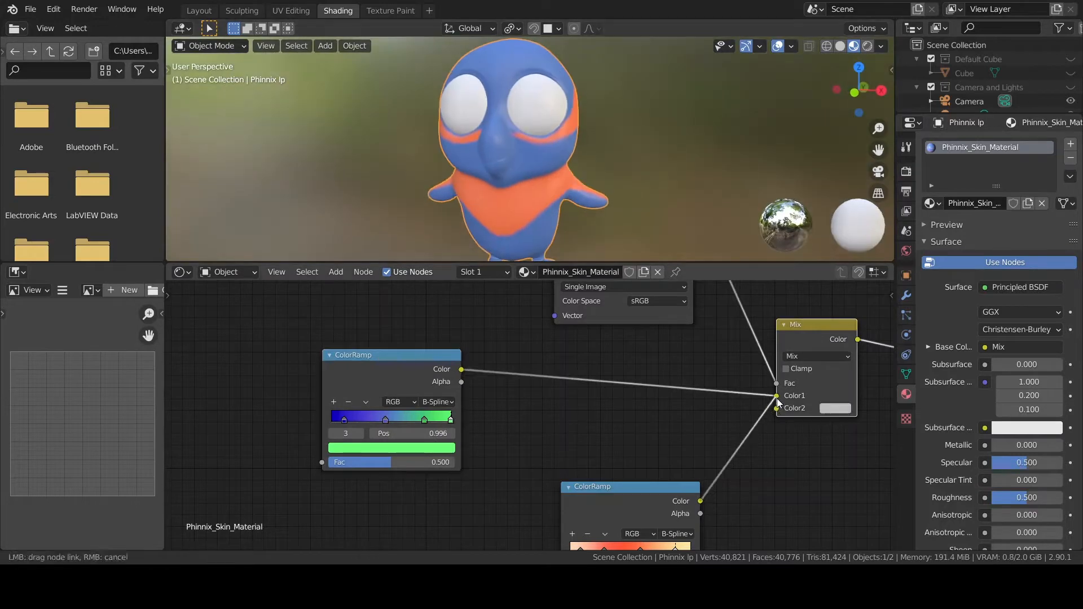
Step: Move the orange ColorRamp closer to the violet one and set both ramps to Linear interpolation
middle_drag(668, 171, 558, 208)
drag(776, 407, 776, 396)
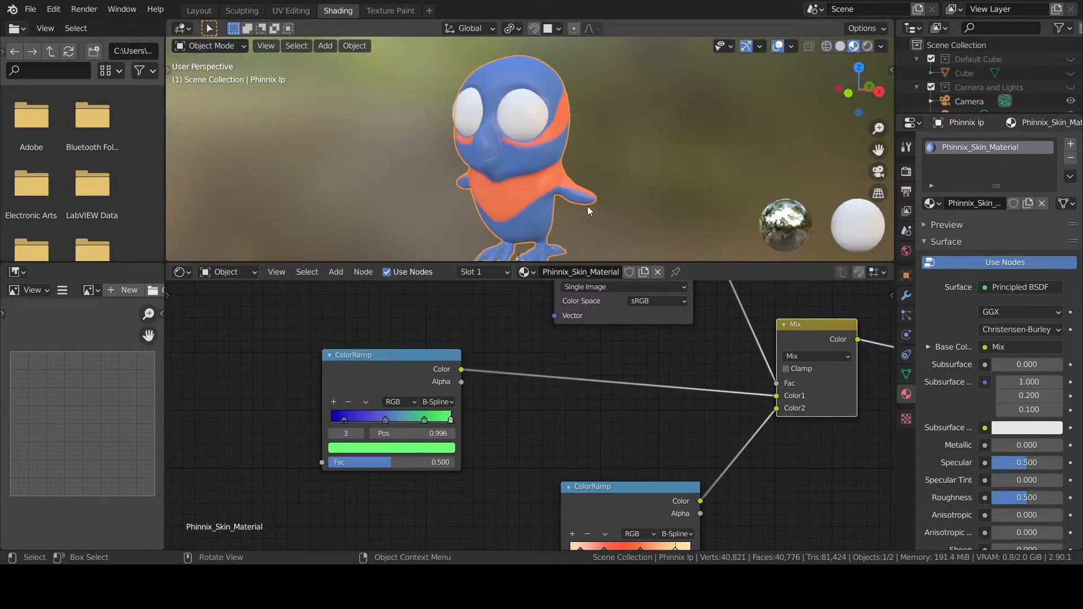
drag(636, 487, 580, 412)
mouse_move(618, 458)
click(616, 496)
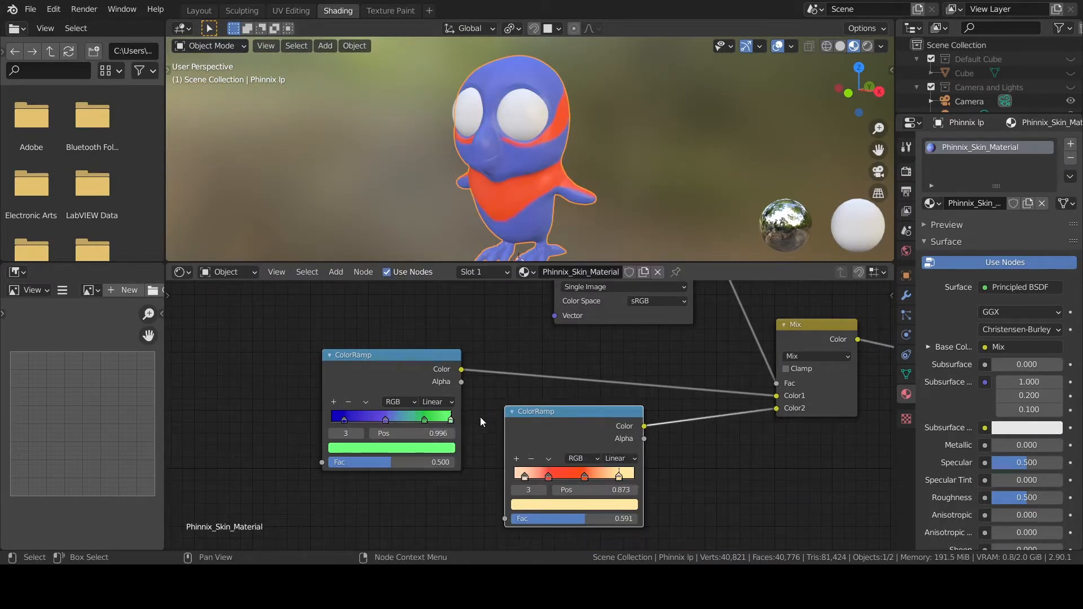
Step: Preview both color ramps and the Mix node, and recolor the orange ramp's third stop yellow with hue 0.143 and saturation 0.813
ctrl+shift+click(405, 355)
ctrl+shift+click(563, 413)
ctrl+shift+click(812, 329)
click(585, 477)
click(566, 505)
drag(550, 409, 532, 402)
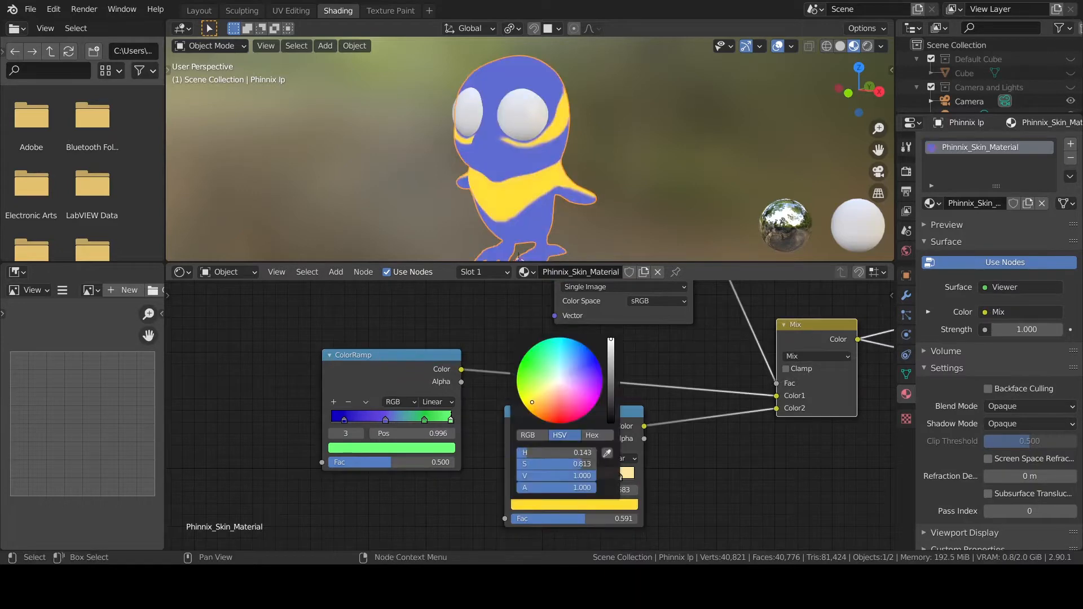
Step: Set the orange ColorRamp's Fac to 0.347 and recolor its first stop red
drag(585, 518, 555, 518)
drag(517, 476, 536, 452)
click(516, 458)
click(558, 503)
click(550, 475)
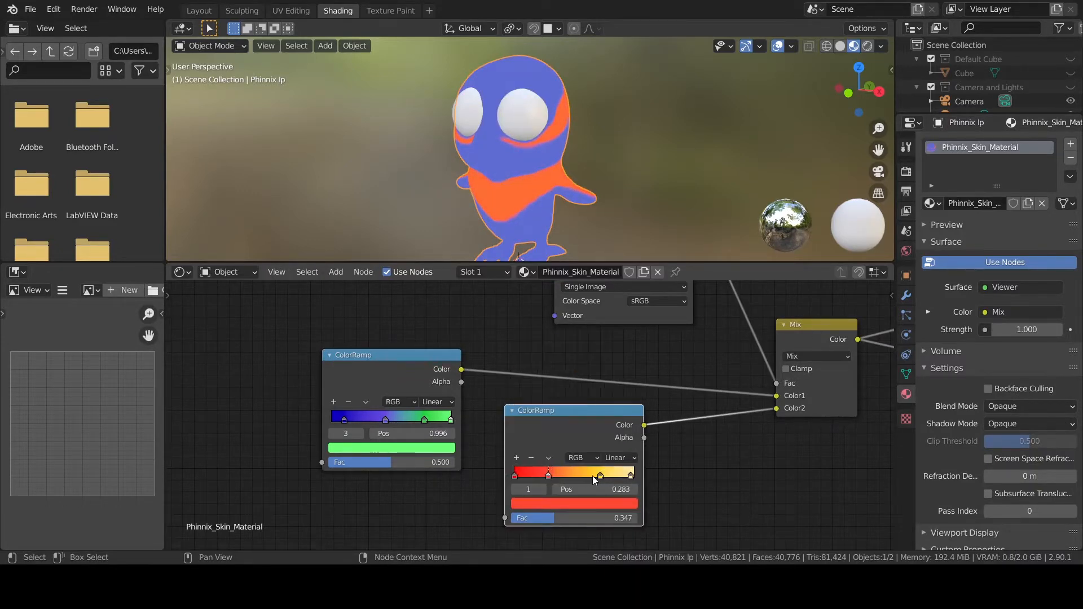
Step: Set the orange ColorRamp's Fac to 0.373, reposition its stops, and recolor the second stop orange
drag(598, 477, 578, 476)
drag(554, 518, 557, 517)
click(545, 474)
click(574, 503)
click(551, 415)
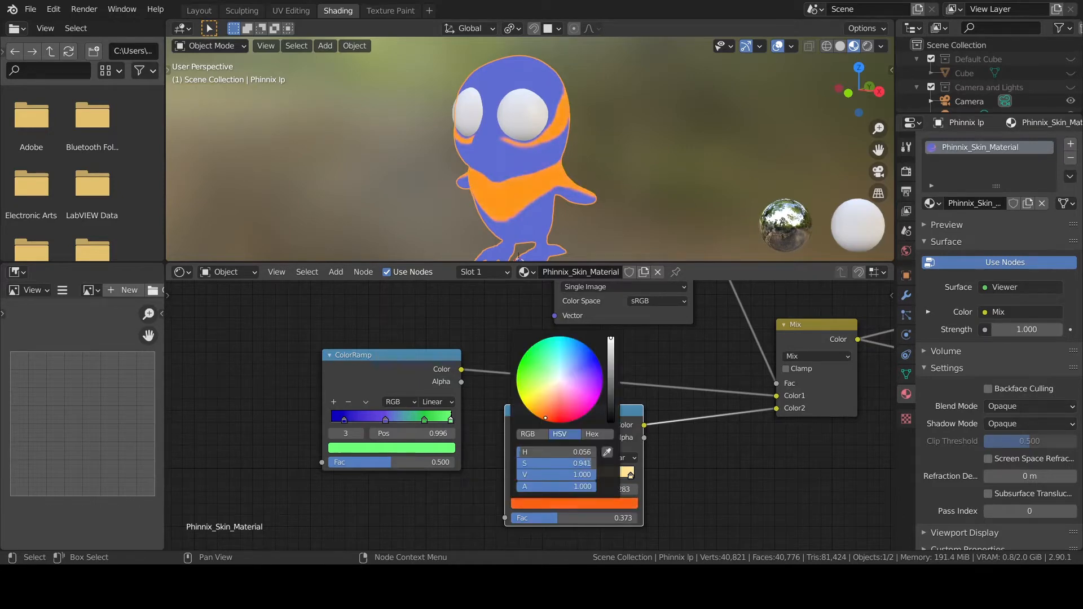
drag(545, 418, 543, 413)
drag(534, 479, 532, 479)
Step: Space the two color ramps apart, add a Gradient Texture with Mapping and Texture Coordinate nodes, and preview it
drag(395, 357, 397, 287)
drag(542, 409, 540, 432)
middle_drag(451, 479, 477, 405)
scroll(395, 403, down, 1)
key(shift+a)
click(394, 404)
click(423, 416)
click(361, 390)
key(ctrl+t)
ctrl+shift+click(361, 389)
middle_drag(361, 389, 443, 362)
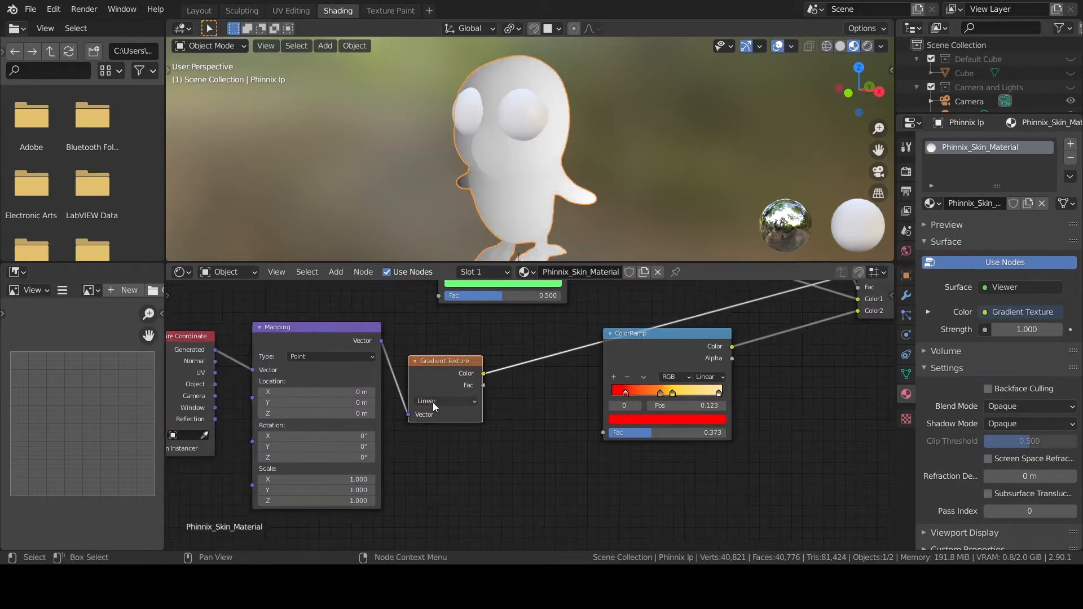
Step: Set the Gradient Texture to Spherical, test UV coordinates, and feed the Mapping node from Object coordinates
click(433, 402)
click(463, 451)
drag(215, 373, 252, 369)
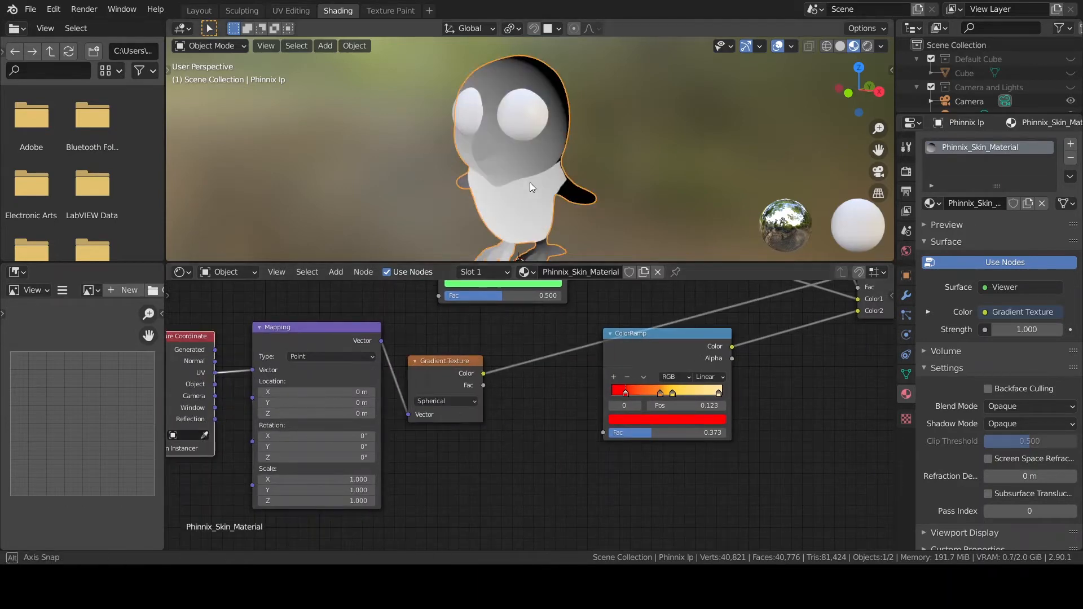
middle_drag(532, 186, 629, 172)
click(330, 357)
click(310, 396)
drag(215, 384, 252, 369)
middle_drag(587, 183, 513, 183)
Step: Try the Radial type on the Gradient Texture and switch it to Linear
click(454, 402)
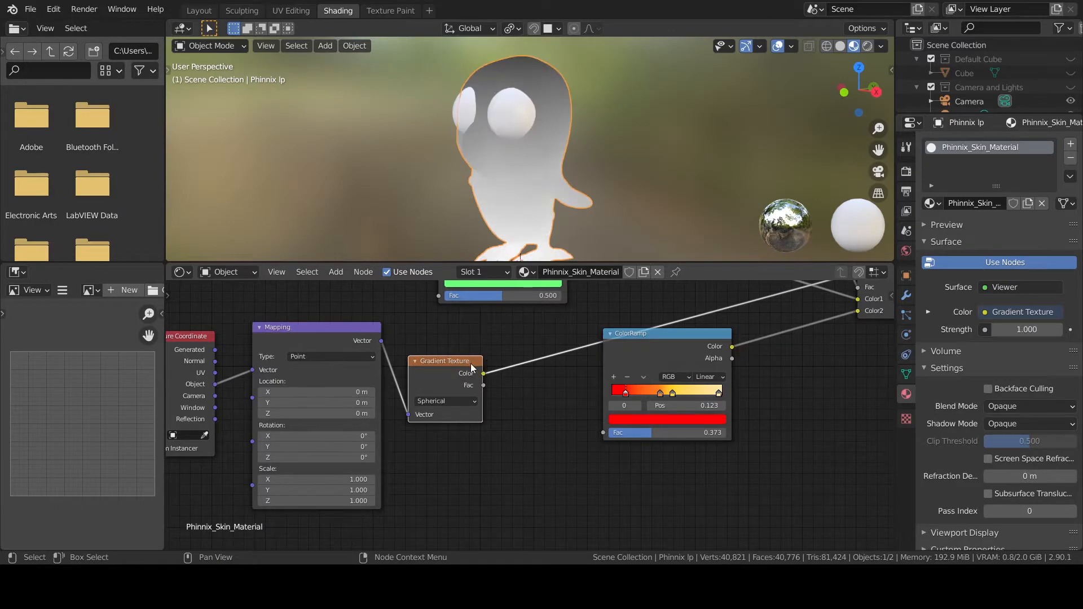
scroll(496, 438, down, 1)
middle_drag(498, 440, 581, 462)
click(533, 425)
click(530, 453)
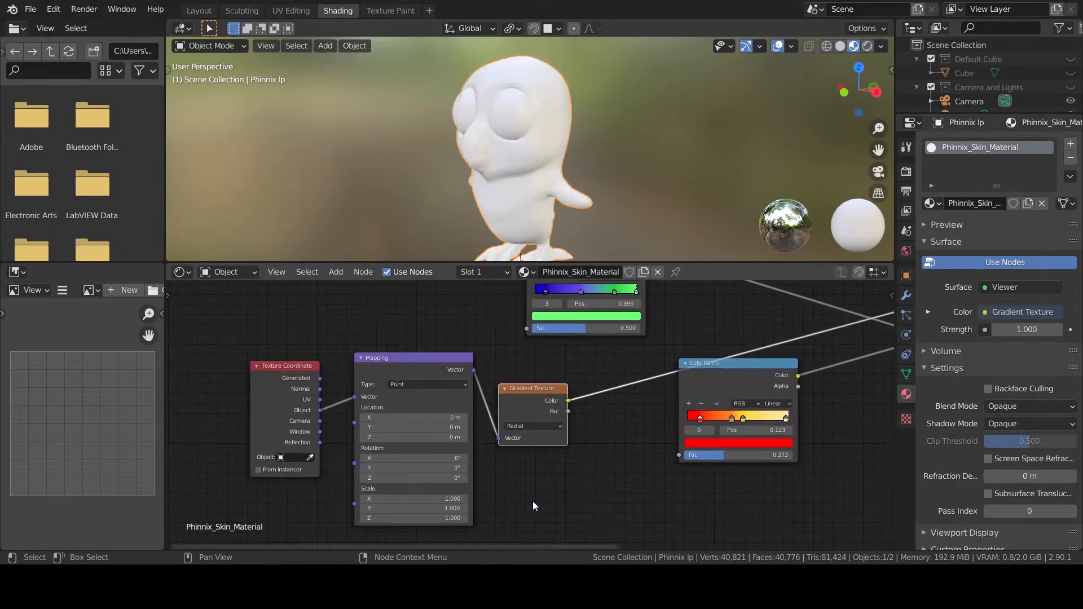
middle_drag(542, 189, 590, 186)
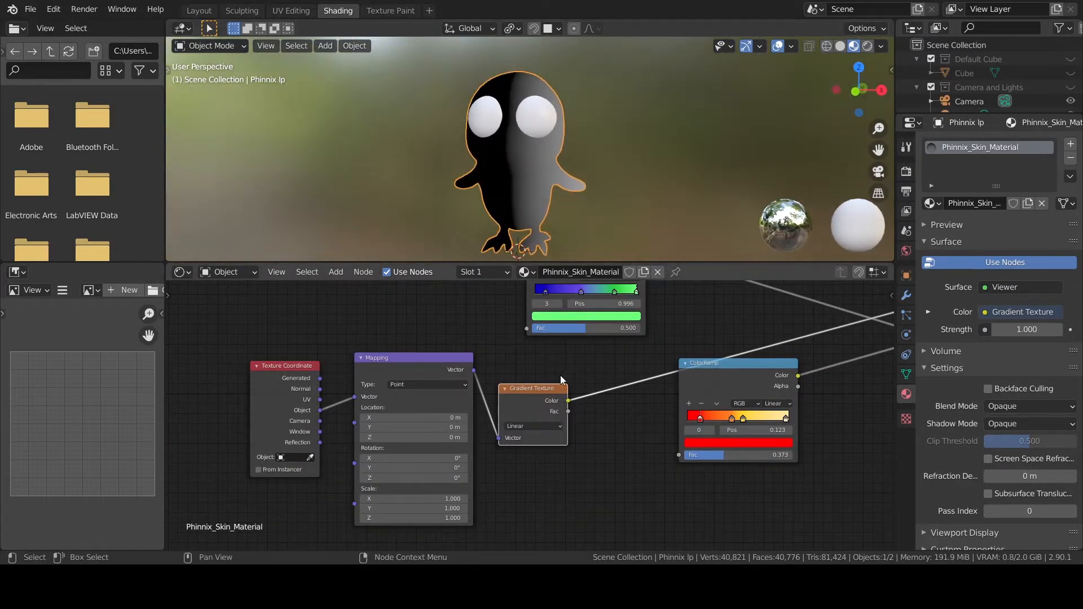
Step: Set the Mapping node's Y rotation to 81.9° and X location to -0.1 m, and connect the gradient to the orange ColorRamp
drag(414, 467, 461, 468)
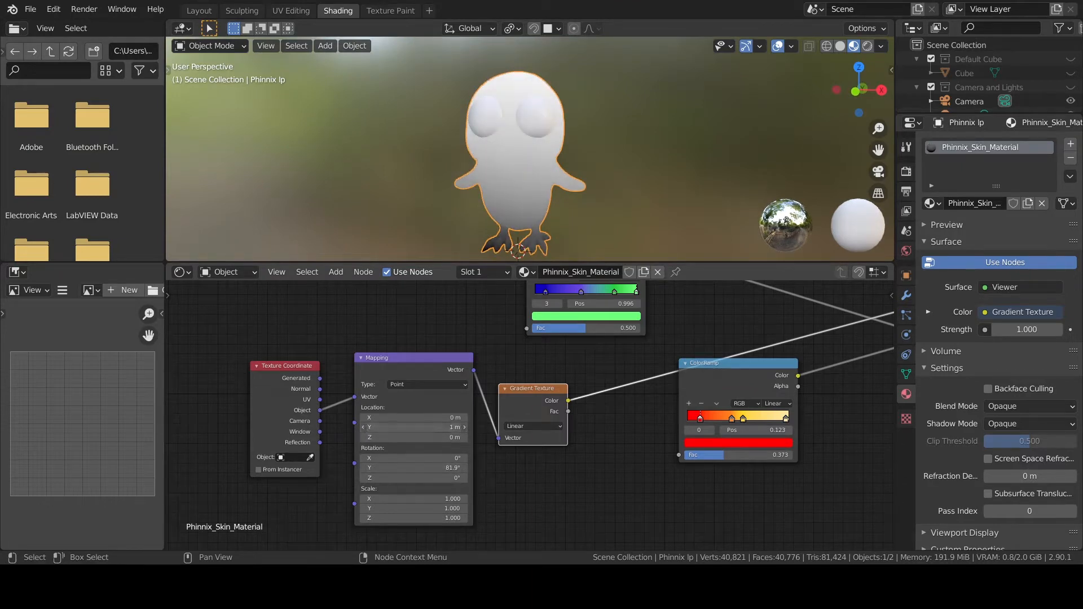
drag(415, 417, 397, 418)
drag(569, 401, 679, 455)
ctrl+shift+click(727, 386)
middle_drag(827, 459, 680, 454)
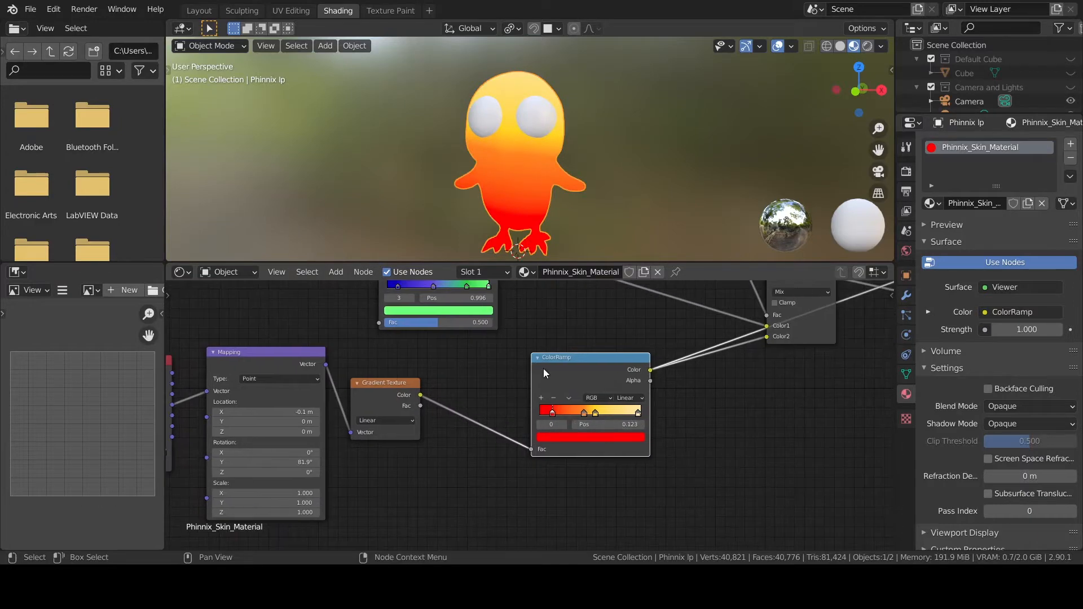
Step: Rearrange the gradient nodes, connect the Gradient Texture's color to the violet ColorRamp's Fac, and preview that ramp
drag(543, 367, 581, 377)
scroll(526, 409, down, 4)
drag(405, 401, 309, 361)
drag(354, 362, 419, 347)
ctrl+shift+click(461, 294)
scroll(373, 424, up, 4)
middle_drag(374, 424, 575, 438)
scroll(575, 438, up, 5)
Step: Insert an Invert node between the Gradient Texture and the violet ColorRamp and preview the ramp
click(475, 327)
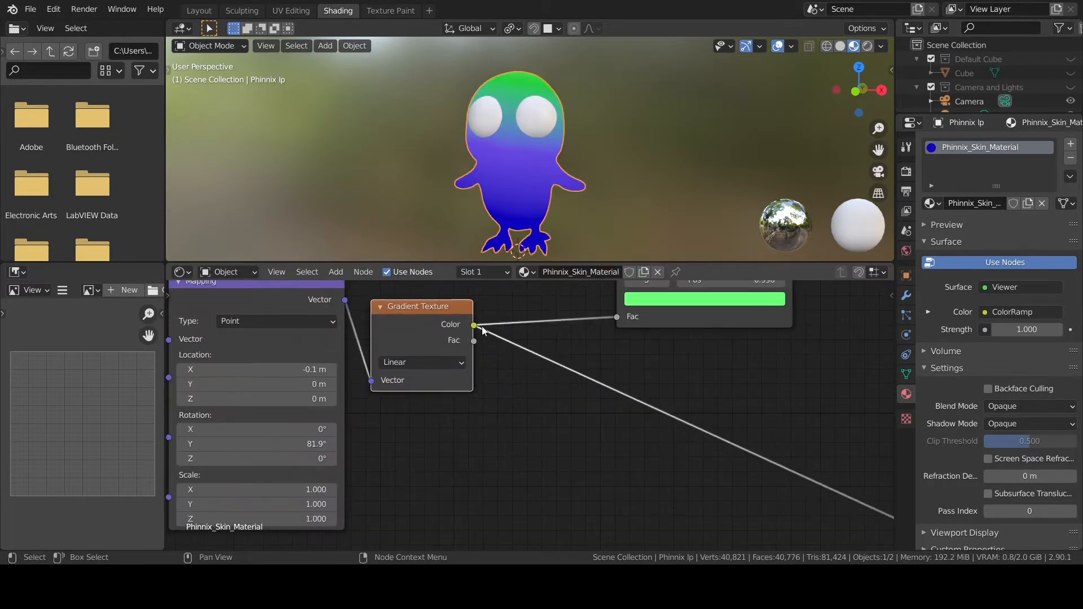
drag(616, 318, 593, 394)
scroll(592, 395, down, 5)
key(shift+a)
click(566, 405)
text(inv)
key(Return)
click(501, 370)
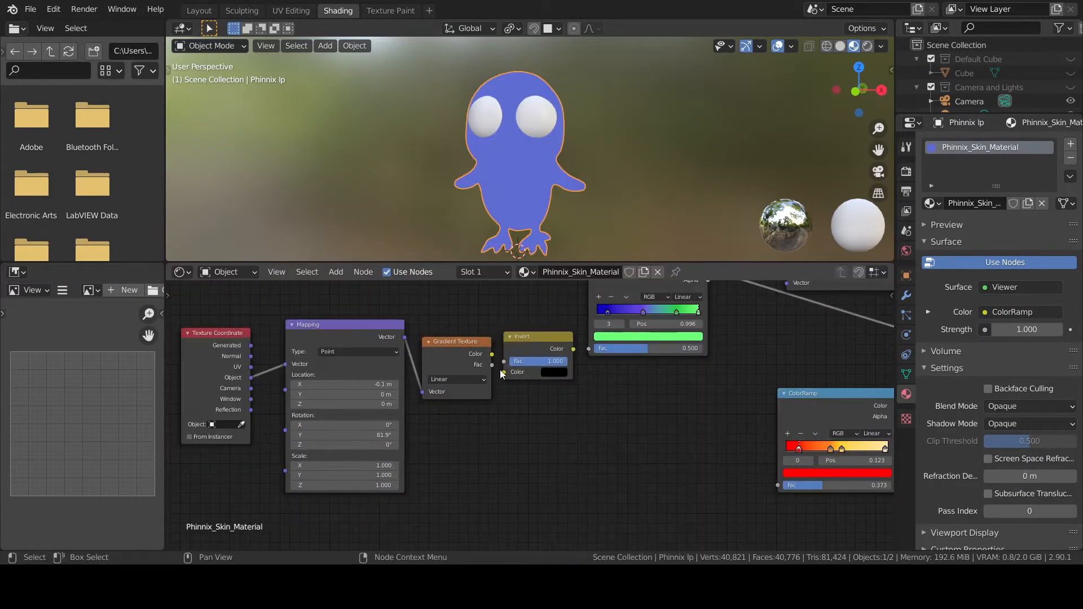
ctrl+shift+click(698, 347)
Step: Connect the Invert node's color to the orange ColorRamp's Fac and preview the ramps and the Mix node
drag(574, 349, 726, 471)
scroll(697, 347, down, 3)
ctrl+shift+click(587, 368)
ctrl+shift+click(773, 401)
ctrl+shift+click(622, 296)
middle_drag(622, 296, 404, 310)
ctrl+shift+click(693, 333)
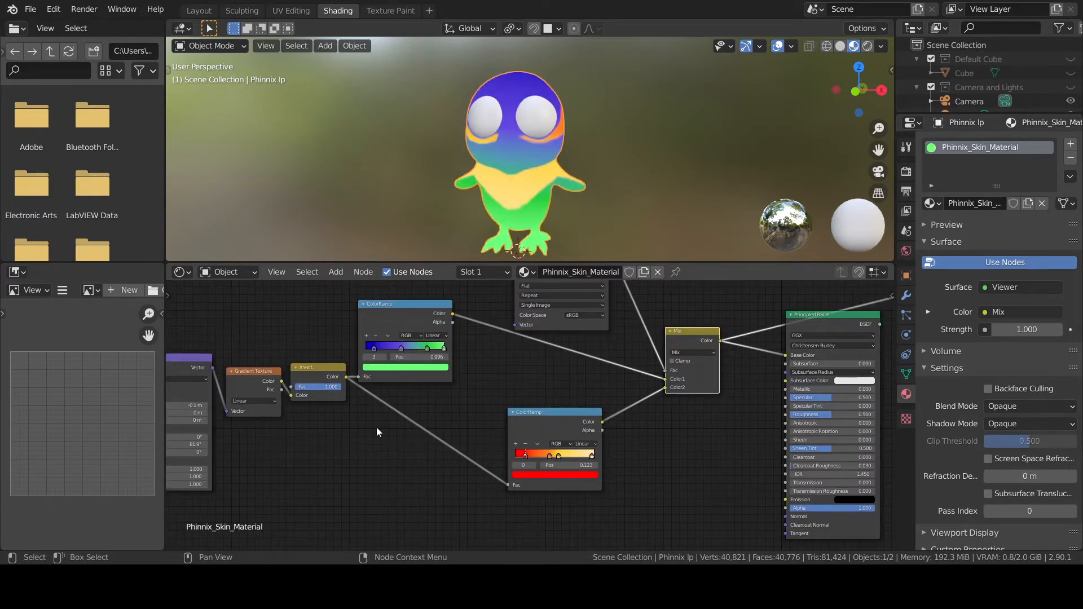
Step: Move the orange ramp's first stop to position 0.228 and recolor the violet ramp's last stop pale blue
scroll(406, 435, up, 2)
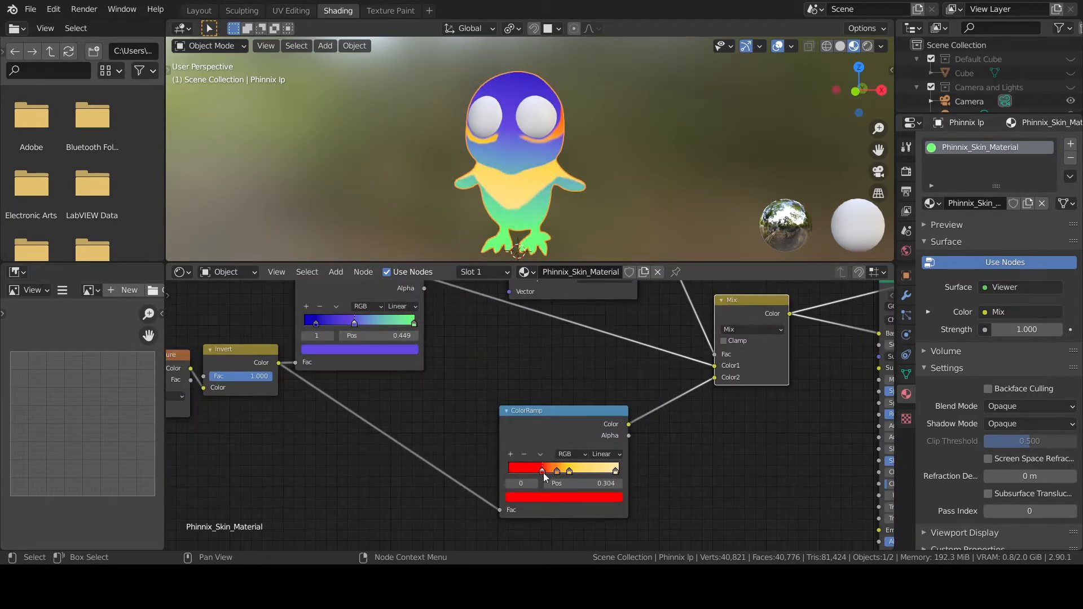
drag(558, 472, 562, 469)
middle_drag(389, 344, 491, 403)
drag(456, 383, 458, 383)
click(516, 383)
click(462, 408)
click(447, 277)
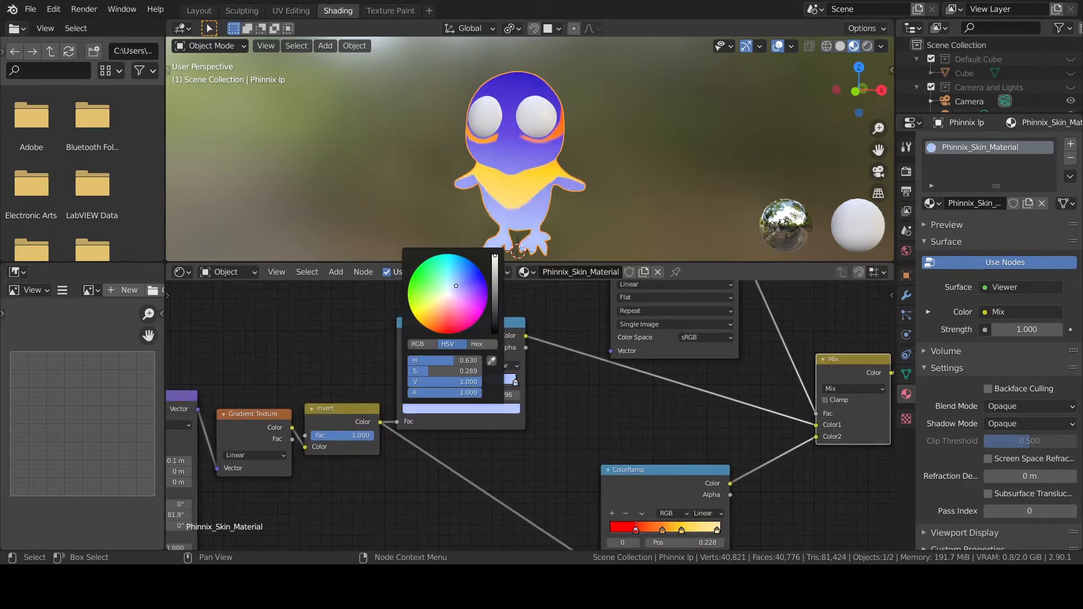
Step: Set the orange ColorRamp's interpolation to B-Spline and move its orange stop to position 0.714
middle_drag(592, 180, 544, 180)
drag(666, 468, 640, 420)
click(640, 420)
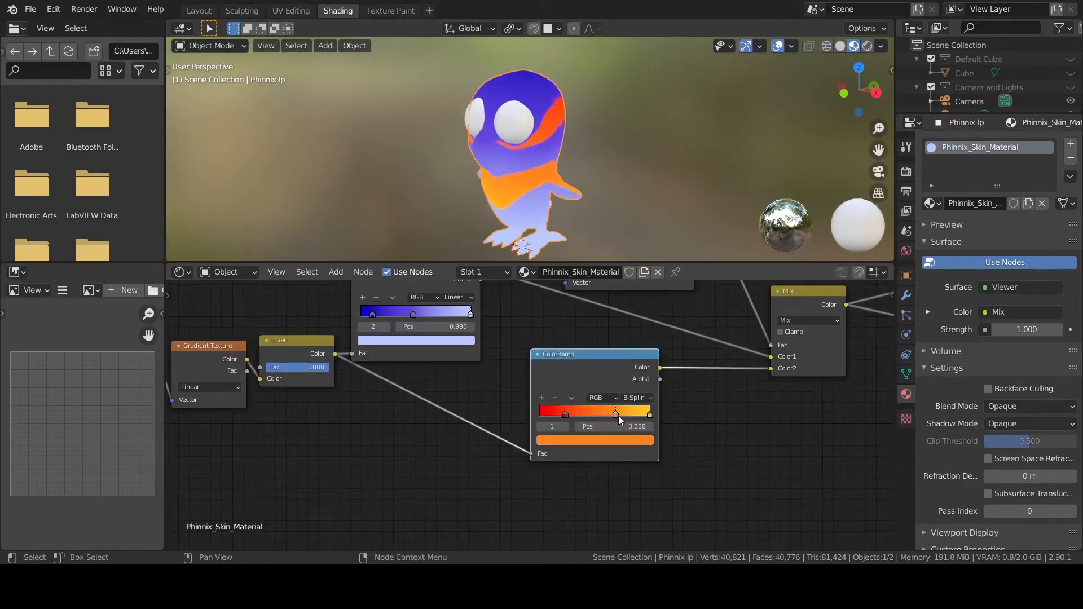
drag(616, 416, 619, 417)
middle_drag(564, 181, 507, 180)
Step: Recolor the violet ColorRamp's first stop purple and reposition its first two stops
click(416, 341)
drag(449, 198, 449, 214)
drag(372, 320, 382, 319)
drag(383, 316, 418, 318)
middle_drag(480, 169, 524, 198)
scroll(525, 198, up, 2)
Step: Enable Clamp on the Mix node and shift the violet ramp's middle stop toward the pale end
scroll(806, 440, down, 3)
middle_drag(807, 440, 767, 509)
click(740, 425)
middle_drag(587, 141, 524, 169)
click(441, 431)
click(461, 411)
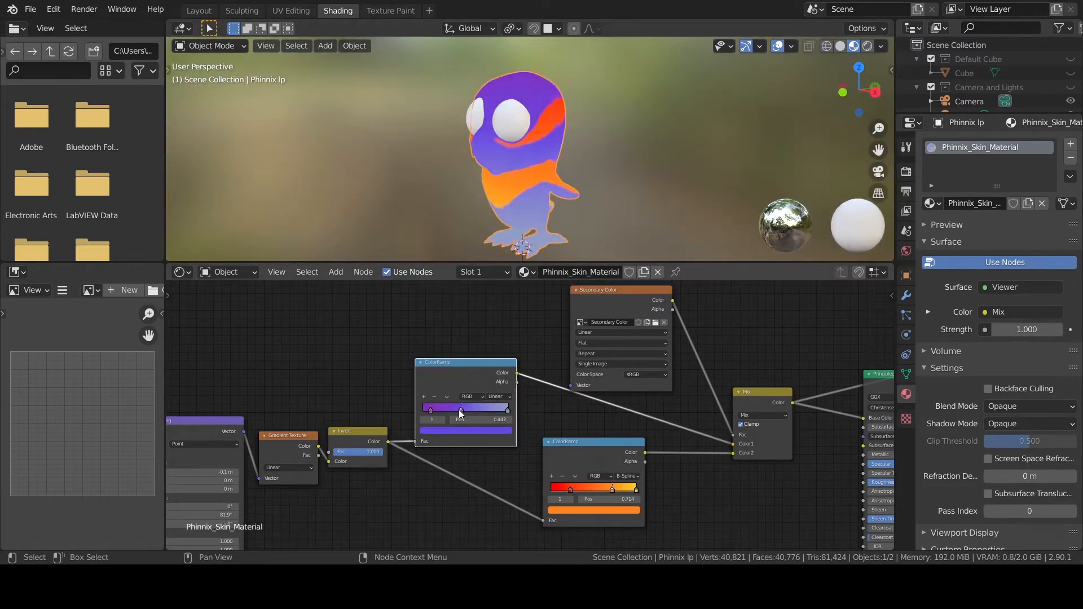
drag(460, 411, 468, 411)
mouse_move(585, 179)
middle_down()
mouse_move(570, 204)
mouse_move(564, 177)
middle_up()
Step: Move the color nodes feeding the Principled BSDF away from it to make room for more nodes
scroll(806, 494, down, 3)
middle_drag(807, 494, 670, 453)
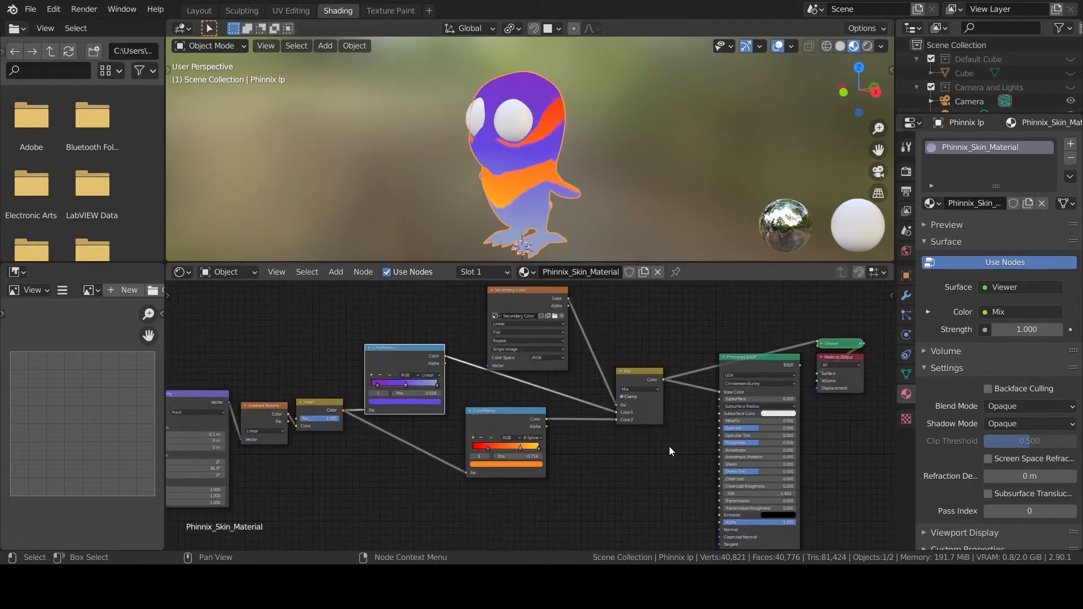
scroll(671, 452, down, 6)
drag(226, 322, 637, 454)
key(g)
click(428, 437)
Step: Duplicate the Secondary Color image texture together with the Mix node and place the copies before the Principled BSDF
scroll(429, 437, up, 5)
middle_drag(429, 437, 500, 485)
shift+click(380, 397)
key(shift+d)
click(572, 505)
middle_drag(598, 472, 597, 394)
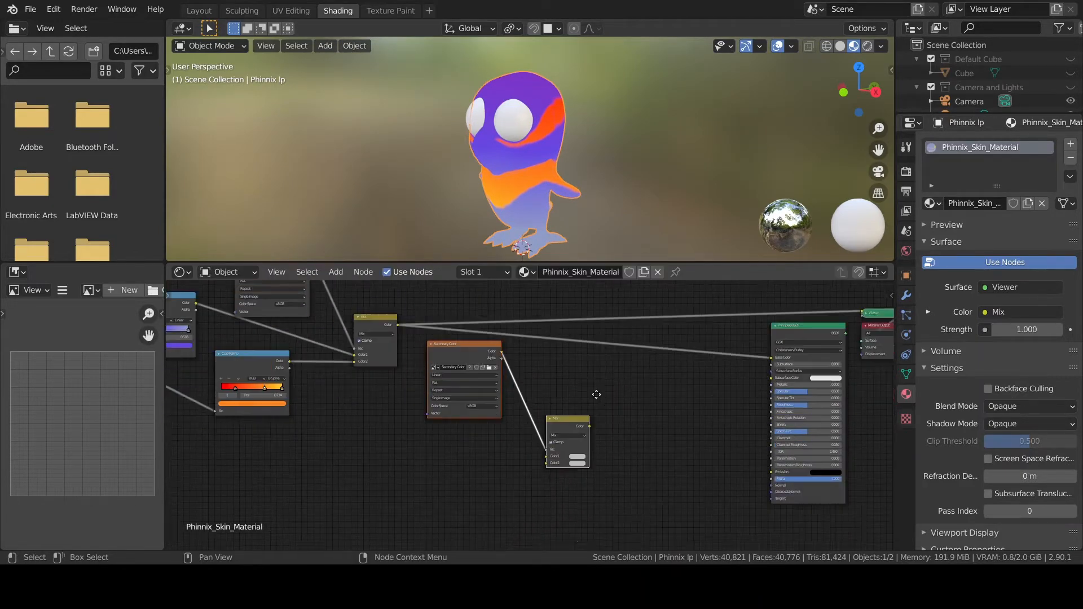
Step: Link the original Mix node's color into the duplicated Mix node and arrange the duplicated nodes
scroll(586, 389, up, 5)
drag(329, 307, 548, 501)
click(475, 370)
drag(440, 335, 500, 345)
drag(584, 443, 656, 418)
middle_drag(687, 484, 649, 456)
Step: In the Texture Paint workspace, create a blank black 2048 × 2048 px image named Third Color without alpha
click(390, 11)
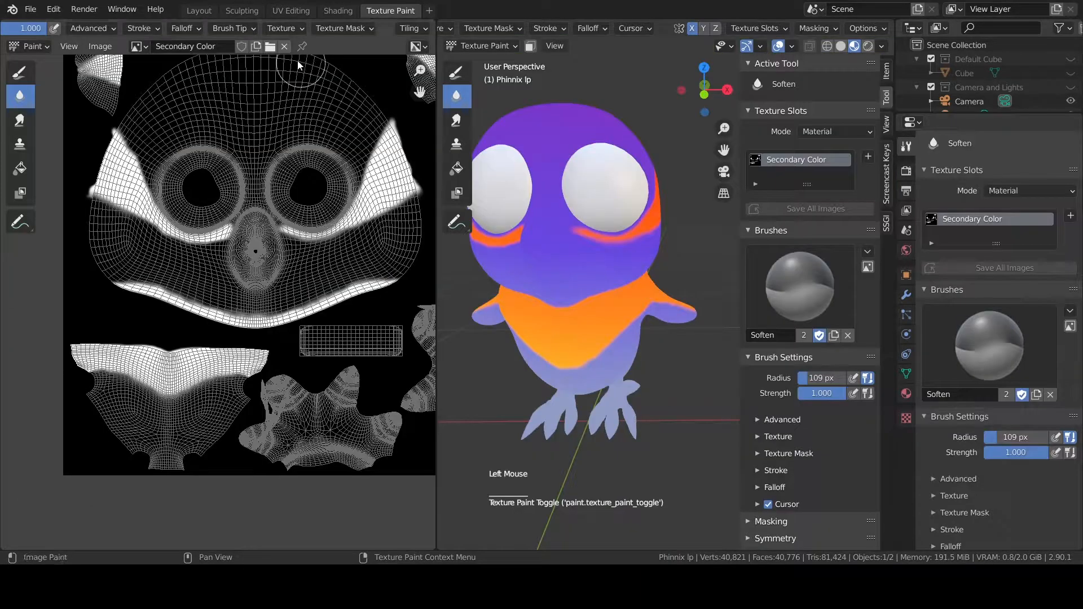
click(284, 46)
click(193, 47)
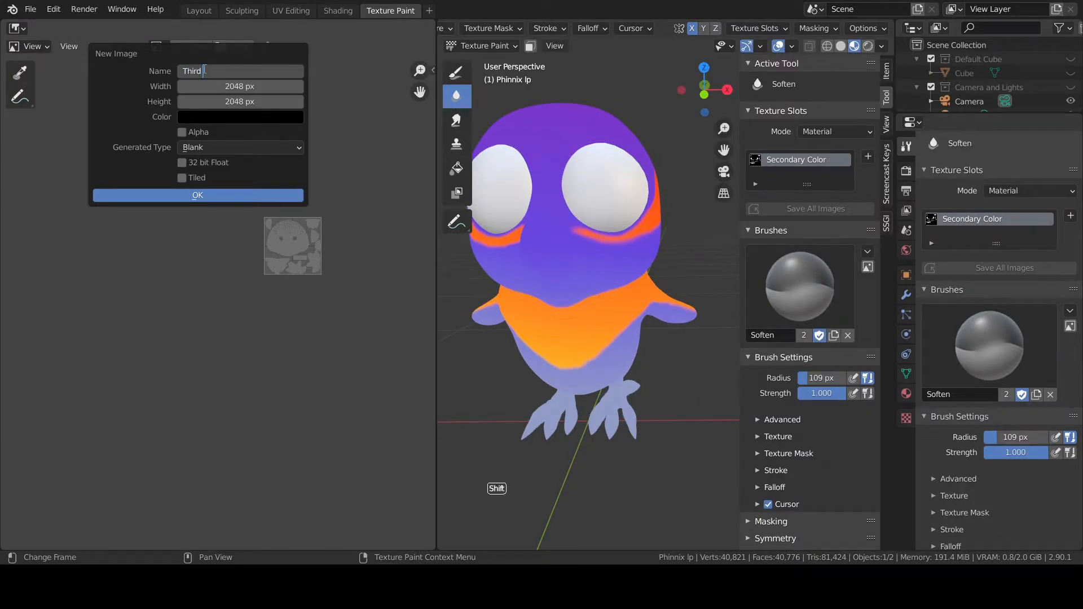
key(Return)
click(225, 195)
shift+middle_drag(311, 244, 221, 270)
click(254, 198)
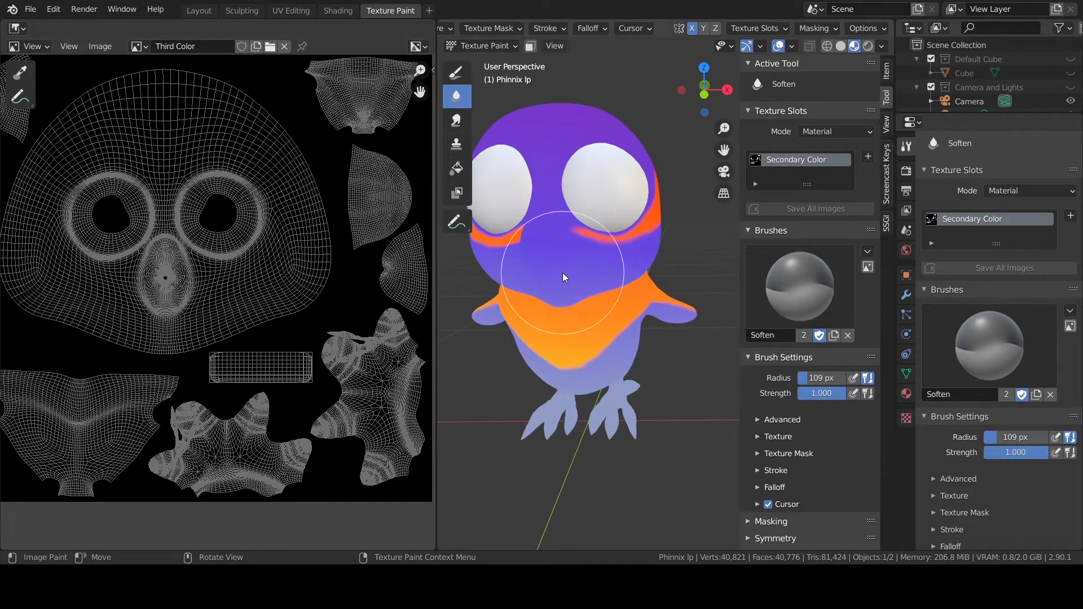
Step: Activate the Draw brush with a 30 px radius and widen the 3D viewport around the bird's eye in material preview
mouse_move(565, 275)
middle_down()
mouse_move(547, 276)
mouse_move(602, 320)
middle_up()
scroll(603, 319, up, 5)
click(840, 46)
click(510, 267)
shift+middle_drag(510, 267, 560, 279)
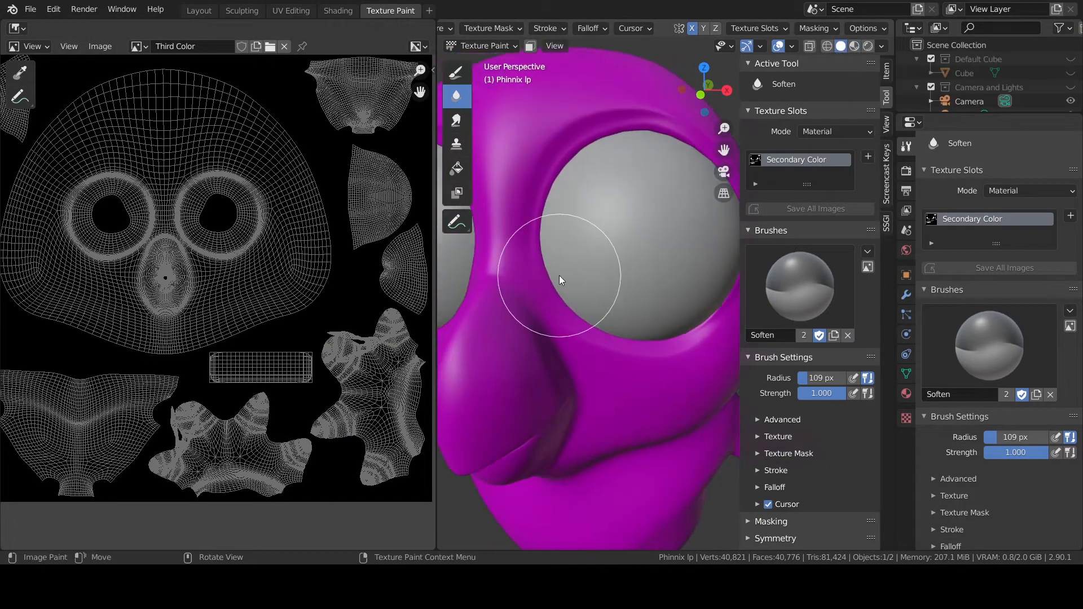
click(456, 72)
key(n)
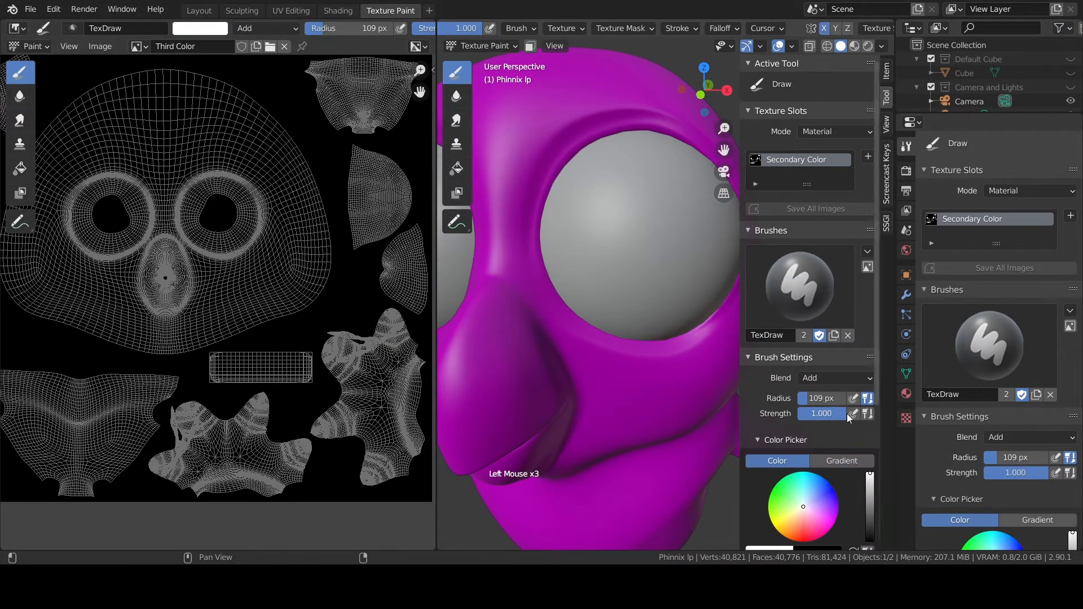
drag(435, 268, 326, 269)
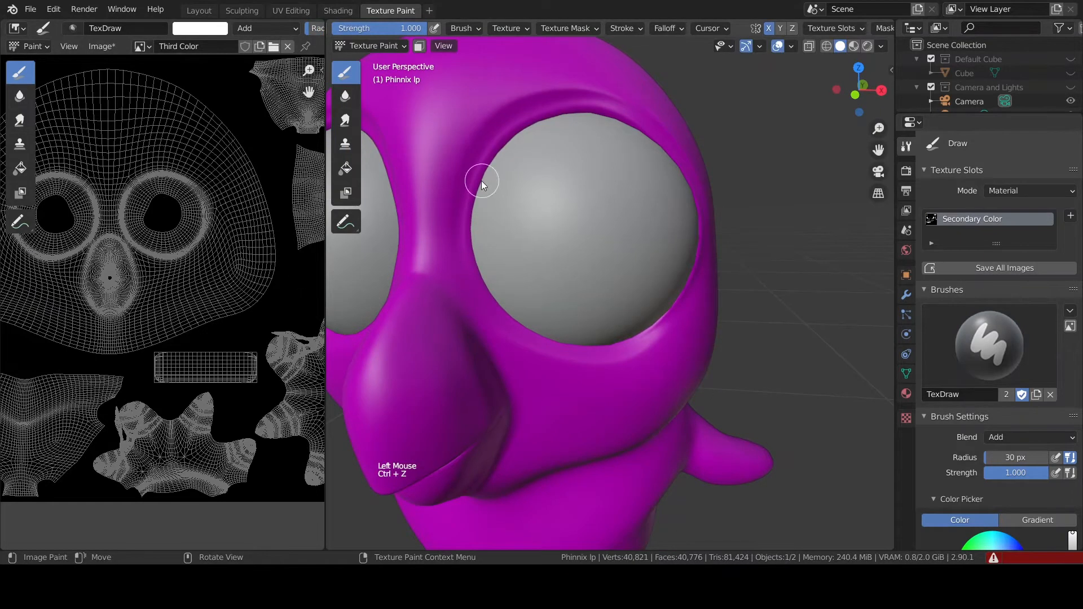
click(854, 47)
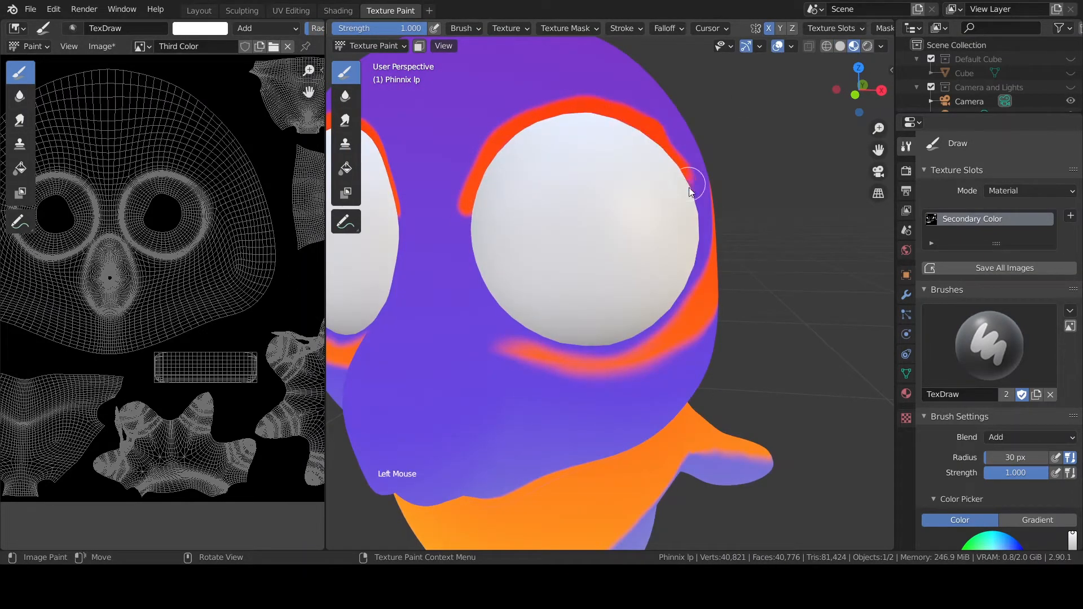
scroll(550, 270, down, 2)
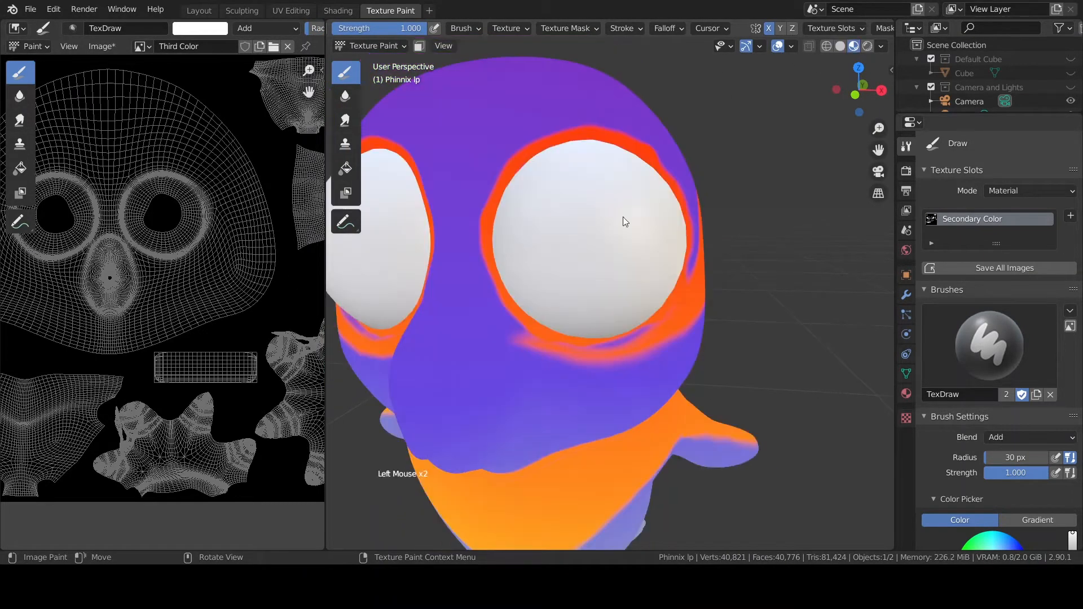
key(ctrl+z)
key(ctrl+z)
Step: Assign the Third Color image to the duplicated texture node and link its Mix color to the Principled BSDF's Base Color
click(336, 9)
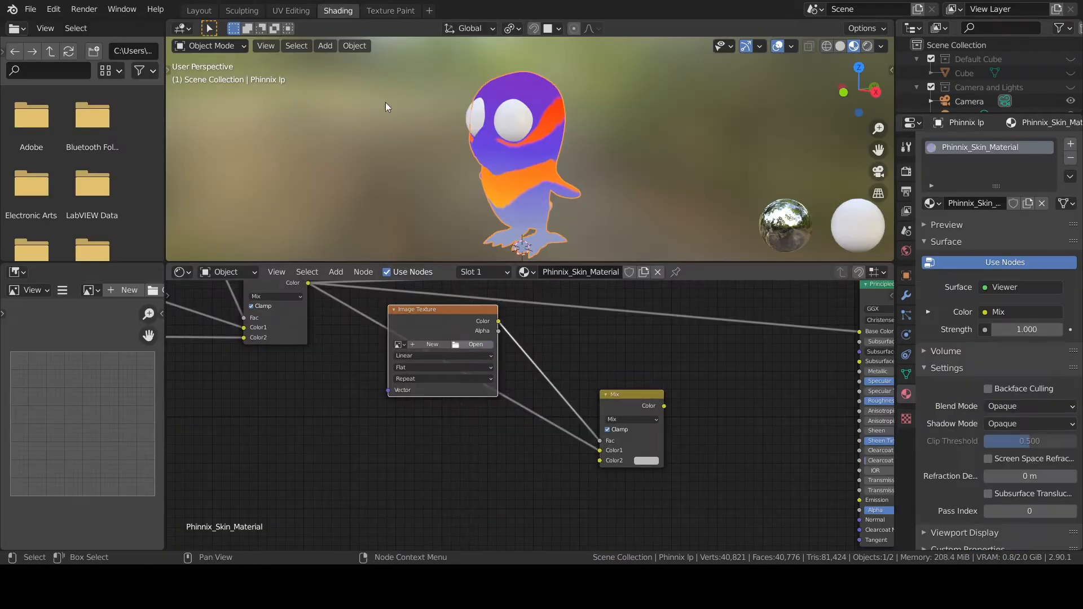
click(388, 11)
click(344, 13)
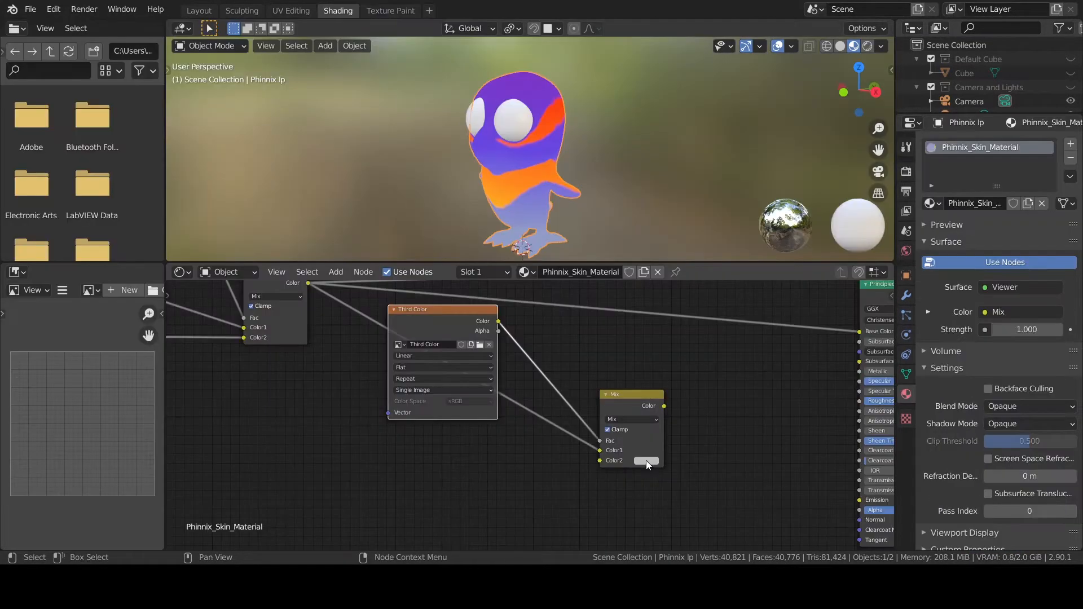
drag(664, 406, 859, 332)
Step: In the Texture Paint workspace, paint white rings around both eyes on Third Color and open the render properties
click(391, 11)
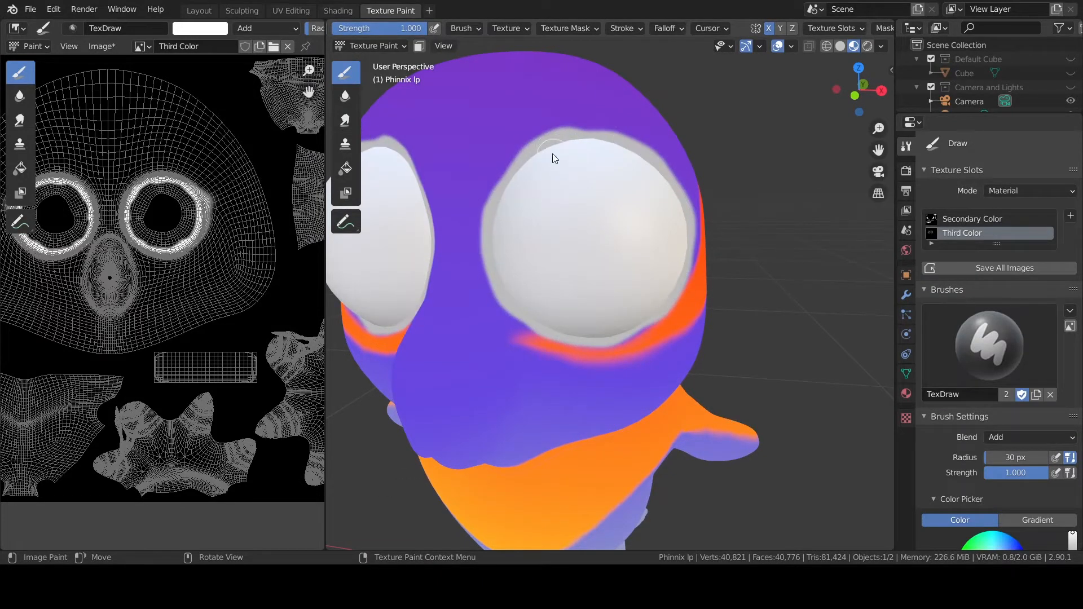
mouse_move(553, 154)
middle_down()
mouse_move(423, 237)
mouse_move(542, 163)
middle_up()
click(906, 295)
click(906, 171)
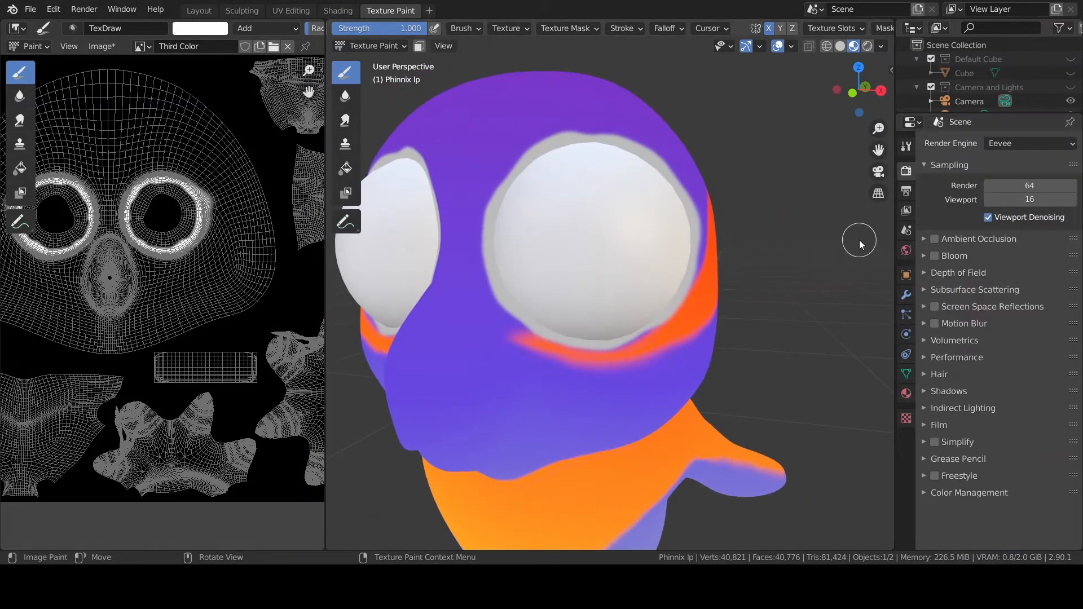
Step: Try to paint around the beak directly on the Third Color image with a resized brush
click(868, 46)
middle_drag(700, 202, 516, 189)
scroll(300, 191, up, 5)
key(f)
click(172, 107)
mouse_move(171, 106)
mouse_down()
mouse_move(248, 202)
mouse_move(257, 247)
mouse_up()
scroll(434, 261, down, 2)
middle_drag(439, 263, 428, 242)
key(ctrl+z)
key(f)
click(183, 114)
drag(187, 101, 246, 164)
middle_drag(420, 226, 407, 230)
shift+middle_drag(608, 337, 652, 169)
middle_drag(652, 170, 653, 179)
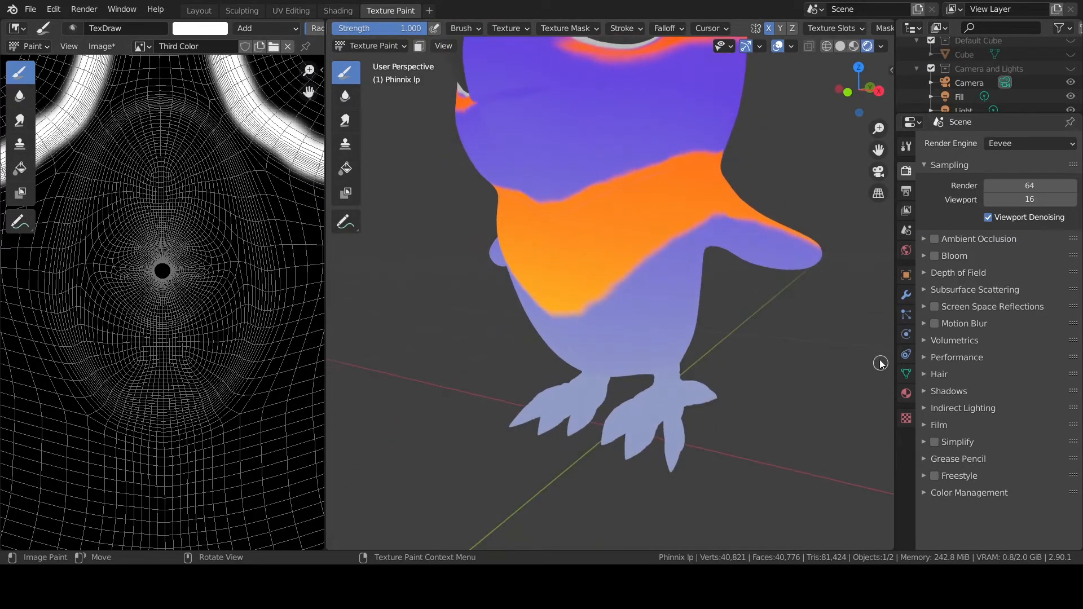
Step: Paint a white outline around the beak on the model in solid shading and join it to the eye ring
click(854, 47)
mouse_move(776, 336)
middle_down()
mouse_move(696, 343)
mouse_move(836, 346)
mouse_move(786, 333)
middle_up()
scroll(786, 332, down, 1)
shift+middle_drag(733, 198, 699, 305)
mouse_move(700, 293)
middle_down()
mouse_move(796, 266)
mouse_move(556, 273)
mouse_move(629, 296)
middle_up()
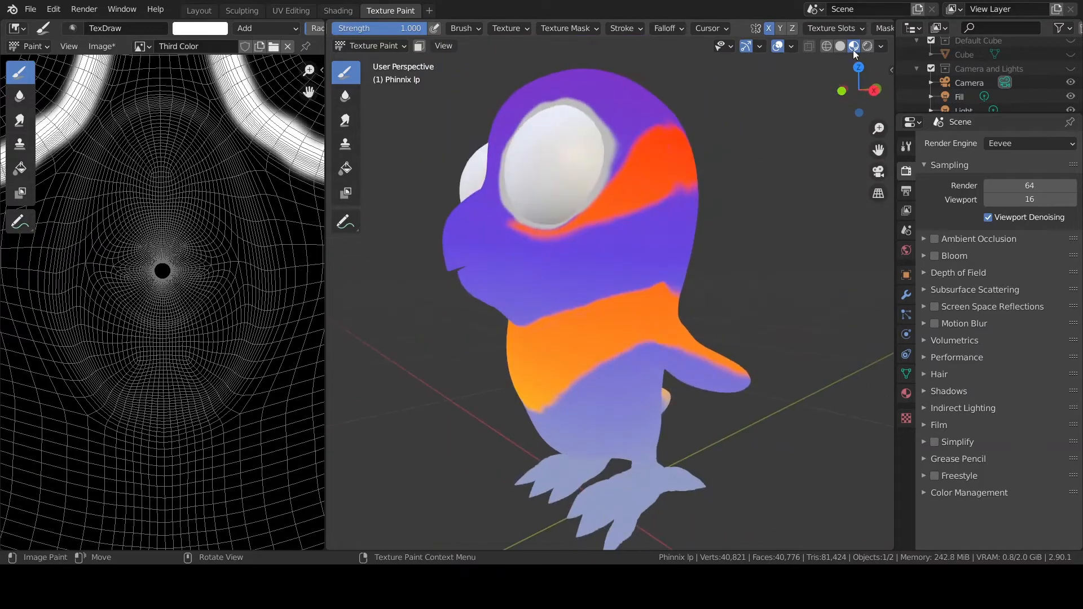
click(840, 47)
scroll(511, 299, up, 3)
middle_drag(507, 299, 537, 308)
middle_drag(524, 263, 488, 158)
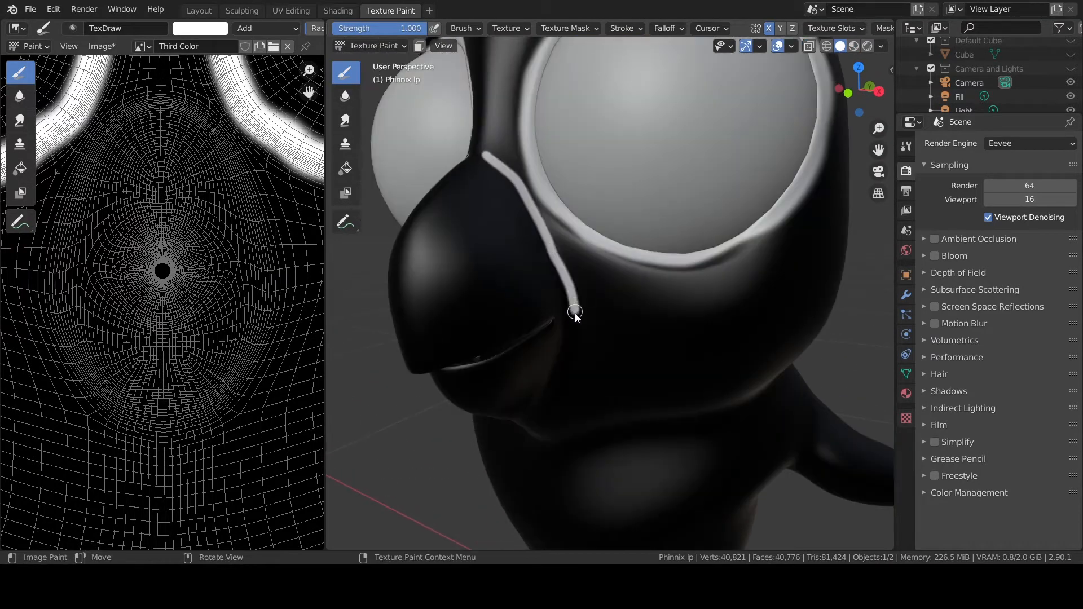
mouse_move(574, 312)
middle_down()
mouse_move(573, 174)
mouse_move(599, 141)
mouse_move(624, 193)
mouse_move(710, 273)
mouse_move(629, 179)
middle_up()
drag(628, 179, 661, 257)
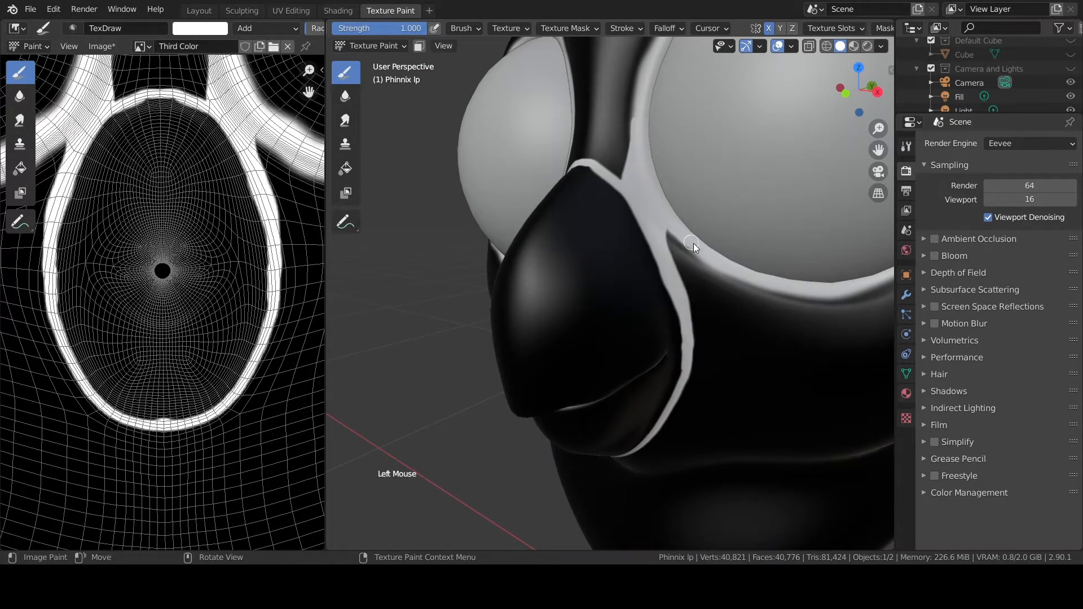
Step: Fill the gap between beak outline and eye ring with white and even out the ring's lower edge
shift+middle_drag(609, 187, 584, 165)
mouse_move(584, 166)
shift+middle_down()
mouse_move(633, 163)
mouse_move(587, 226)
shift+middle_up()
drag(508, 257, 472, 255)
middle_drag(473, 255, 452, 242)
drag(463, 249, 526, 264)
middle_drag(548, 250, 624, 260)
drag(578, 213, 588, 194)
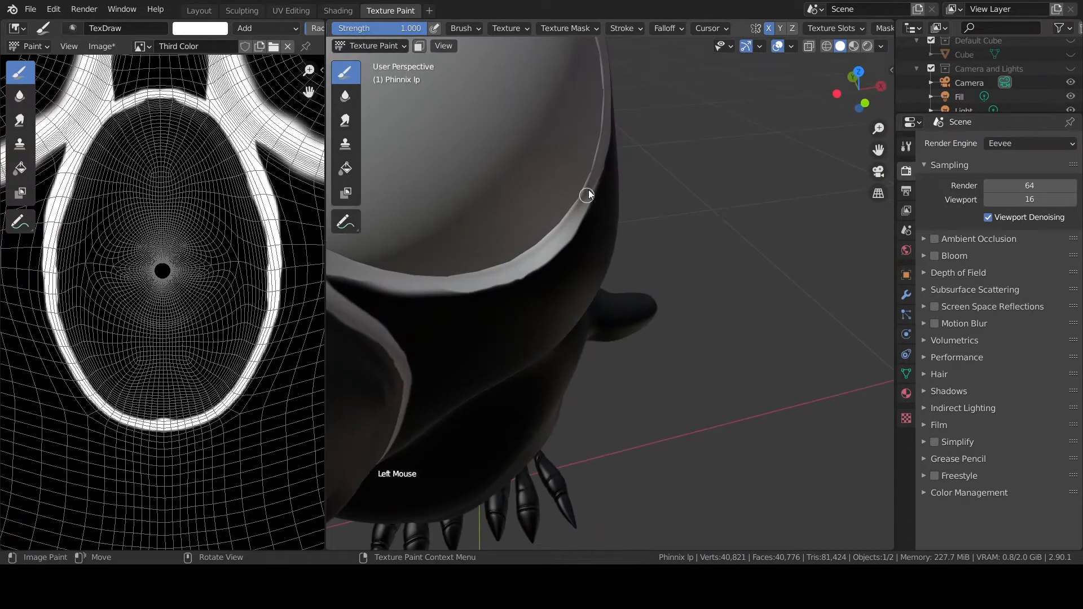
drag(426, 293, 454, 291)
middle_drag(489, 274, 428, 268)
drag(422, 272, 400, 260)
mouse_move(400, 259)
middle_down()
mouse_move(369, 248)
mouse_move(435, 232)
mouse_move(420, 212)
middle_up()
Step: Try painting white strokes on the toes with a resized Draw brush
scroll(366, 243, down, 6)
mouse_move(421, 211)
shift+middle_down()
mouse_move(468, 123)
mouse_move(454, 101)
shift+middle_up()
scroll(551, 290, up, 4)
middle_drag(479, 271, 626, 277)
scroll(631, 276, up, 2)
shift+middle_drag(638, 282, 750, 220)
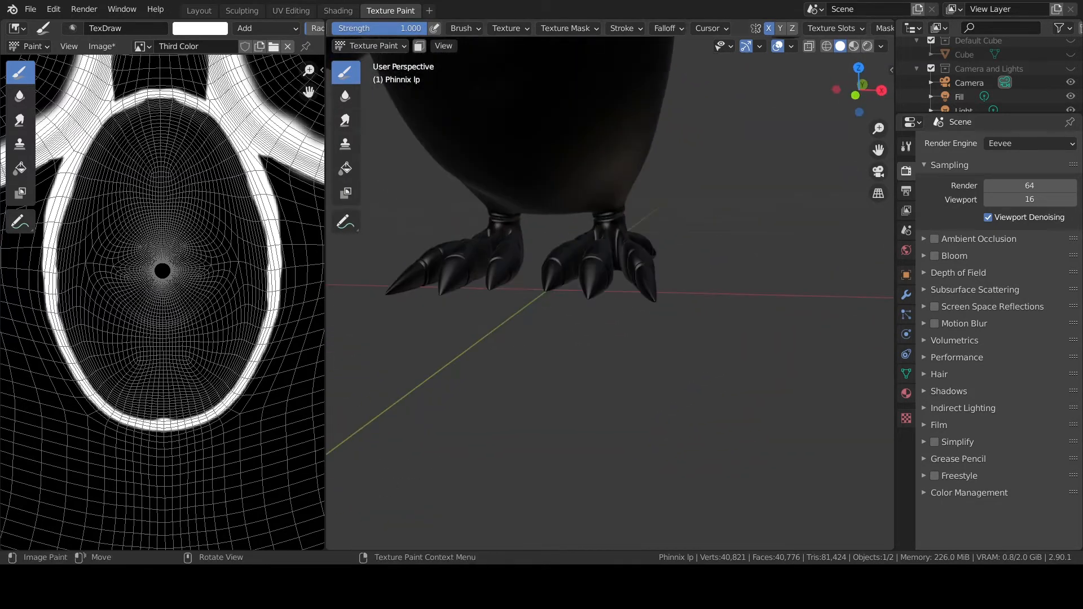
middle_drag(677, 179, 620, 288)
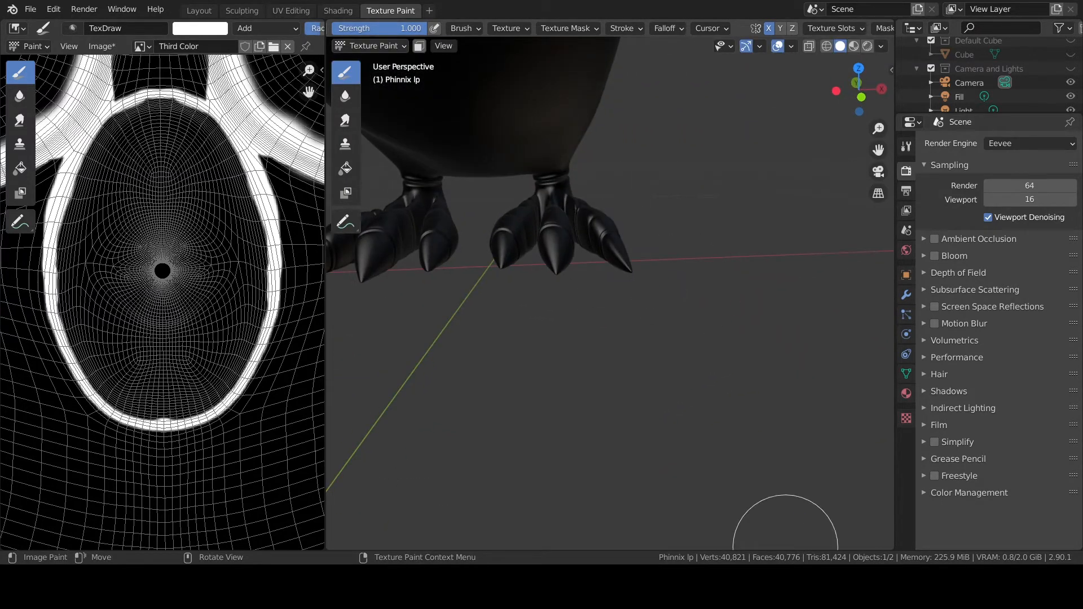
middle_drag(698, 339, 626, 361)
key(alt+s)
scroll(733, 364, up, 2)
mouse_move(694, 321)
shift+middle_down()
mouse_move(732, 364)
mouse_move(637, 327)
shift+middle_up()
shift+middle_drag(637, 339, 597, 309)
mouse_move(548, 305)
mouse_down()
mouse_move(623, 305)
mouse_move(562, 361)
mouse_move(548, 339)
mouse_up()
key(f)
click(502, 339)
middle_drag(495, 339, 496, 338)
mouse_move(496, 337)
mouse_down()
mouse_move(502, 390)
mouse_move(483, 334)
mouse_up()
middle_drag(497, 333, 480, 330)
mouse_move(521, 363)
middle_down()
mouse_move(496, 331)
mouse_move(527, 370)
mouse_move(531, 361)
middle_up()
key(ctrl+z)
key(ctrl+z)
Step: Paint a white stroke on the foot and set the brush's blend mode to Add
drag(533, 358, 495, 350)
mouse_move(495, 351)
middle_down()
mouse_move(479, 234)
mouse_move(566, 197)
middle_up()
key(n)
click(836, 378)
click(901, 282)
click(837, 378)
click(845, 224)
Step: Paint the underside of the outer toe and part of the back toe white on the Third Color mask
drag(566, 198, 584, 240)
middle_drag(584, 240, 525, 231)
mouse_move(525, 232)
shift+middle_down()
mouse_move(636, 249)
mouse_move(609, 226)
shift+middle_up()
drag(626, 200, 635, 225)
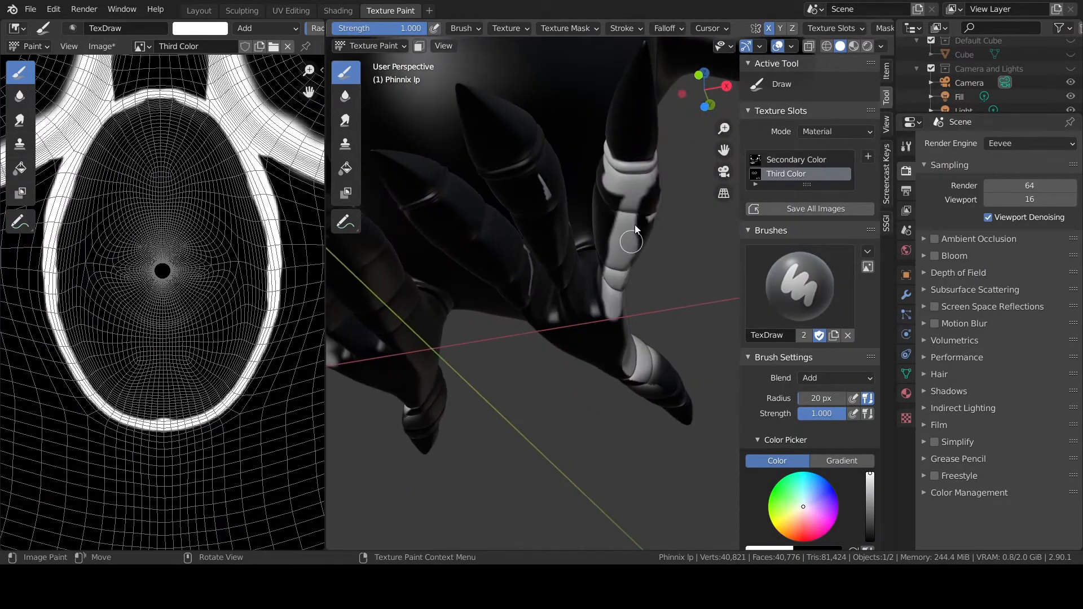
drag(584, 323, 606, 339)
shift+middle_drag(607, 338, 604, 214)
middle_drag(604, 214, 600, 273)
shift+middle_drag(600, 316, 609, 269)
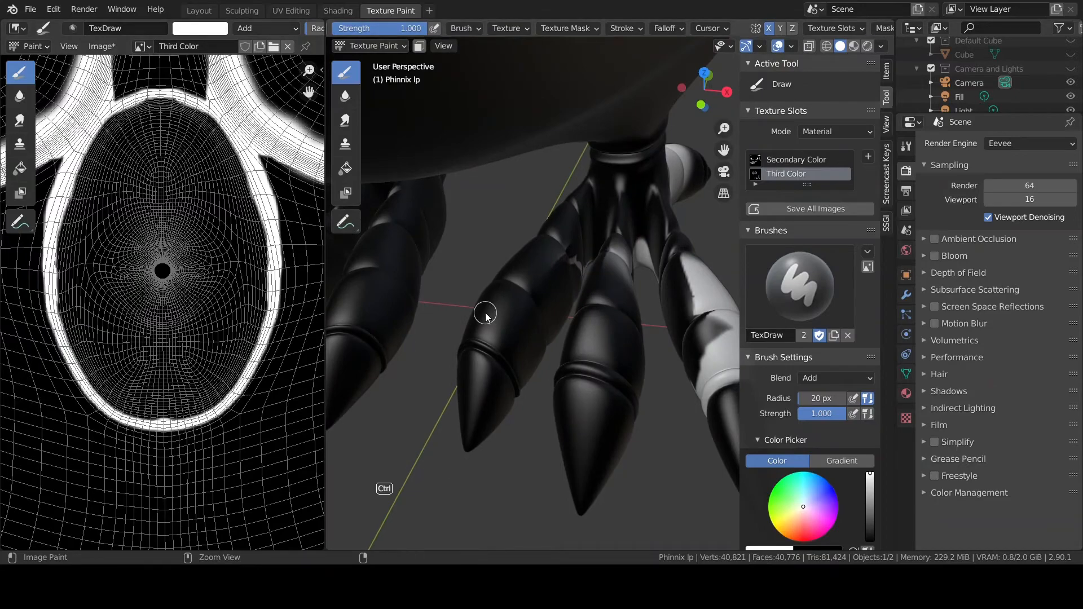
Step: Save the work and inspect the painted toes of the foot's UV island in the UV Editing workspace
key(ctrl+s)
scroll(169, 282, down, 8)
shift+middle_drag(175, 277, 135, 271)
click(291, 11)
scroll(225, 339, up, 3)
key(l)
click(197, 389)
scroll(282, 361, up, 5)
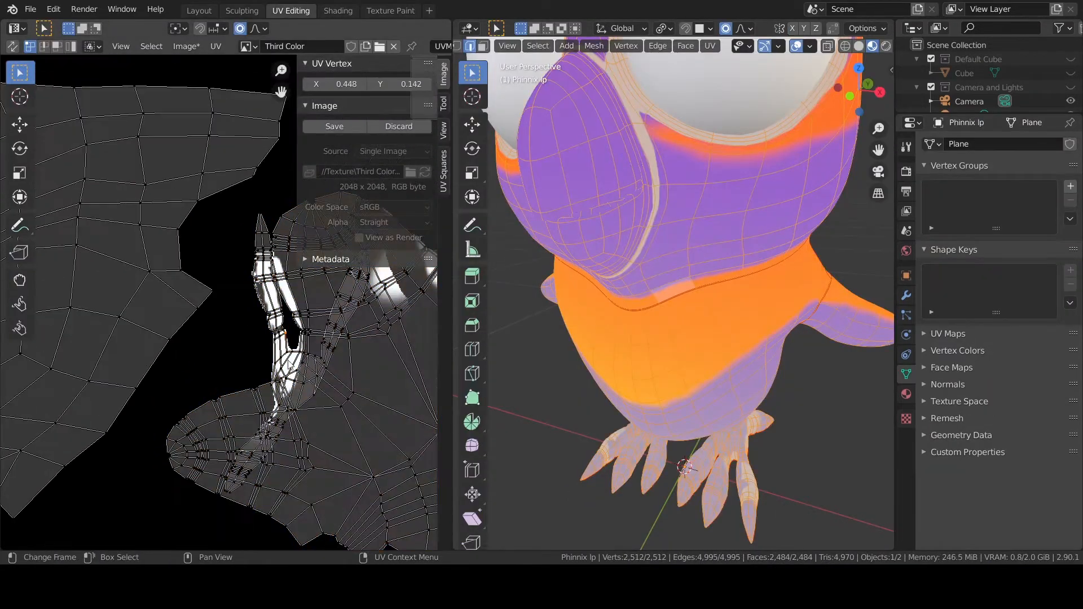
Step: Turn on UV sync selection and check the linked UVs of the foot island
scroll(290, 366, down, 3)
key(l)
click(13, 47)
click(175, 248)
key(l)
scroll(684, 423, down, 4)
Step: Select the edge path along the underside of one toe and mark it as a seam
middle_drag(684, 423, 578, 169)
scroll(679, 384, up, 8)
scroll(680, 384, down, 5)
scroll(630, 171, down, 3)
scroll(630, 171, up, 2)
click(558, 140)
ctrl+click(655, 461)
right_click(657, 460)
click(639, 412)
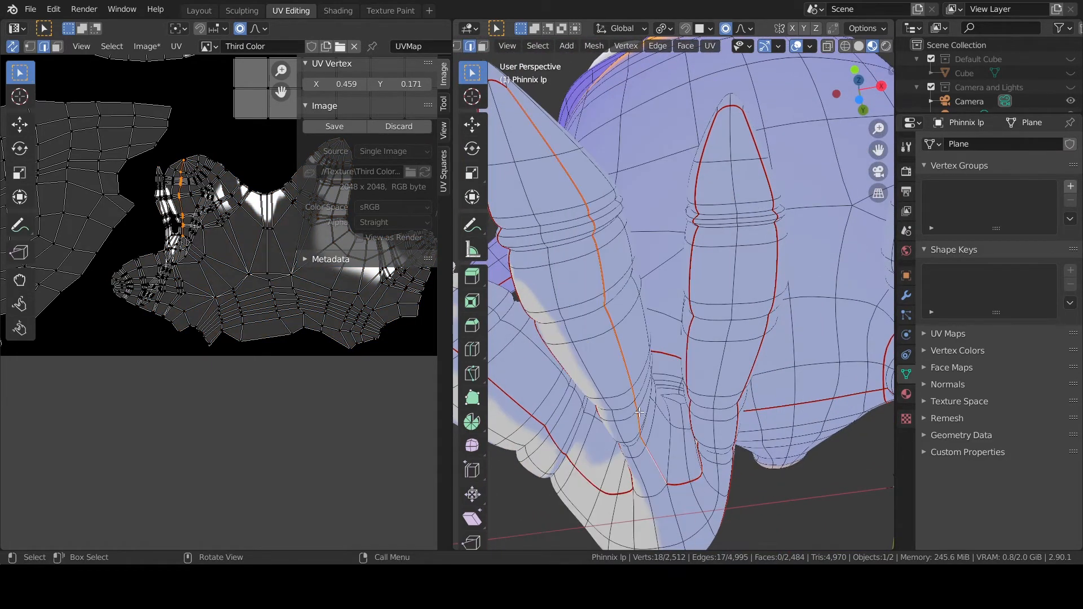
Step: Add the matching toe edge path on the other foot to the selection and run Unwrap
scroll(639, 412, down, 4)
middle_drag(639, 413, 694, 381)
scroll(761, 373, down, 3)
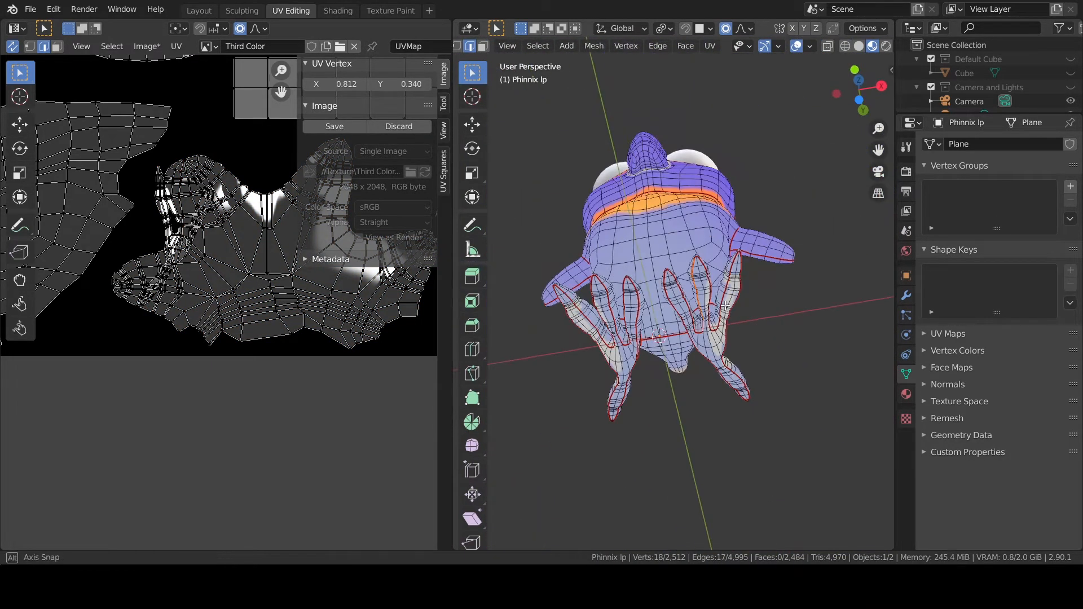
middle_drag(762, 374, 785, 343)
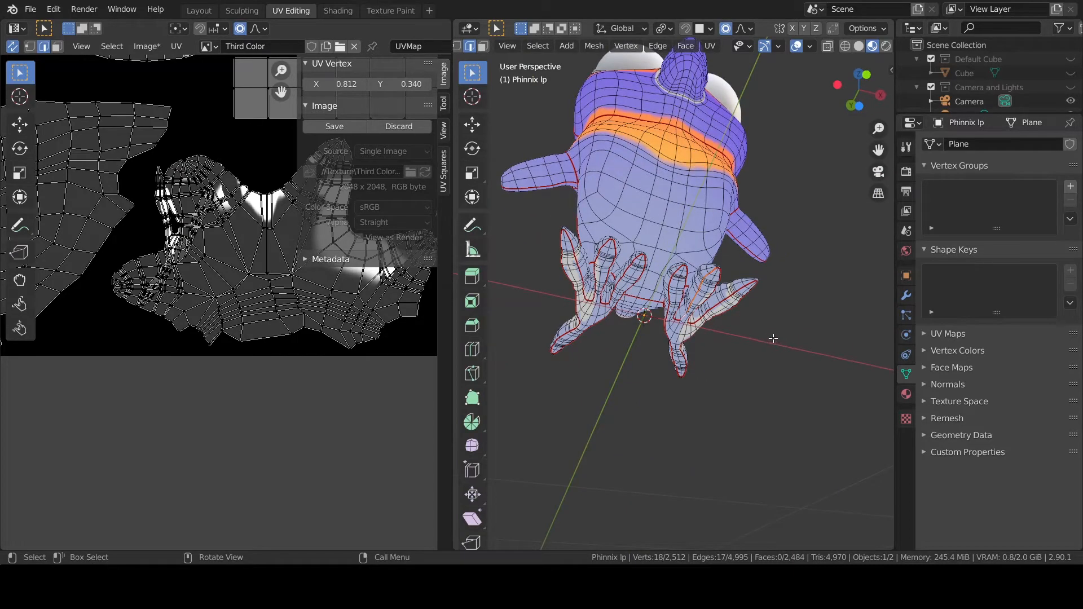
click(707, 47)
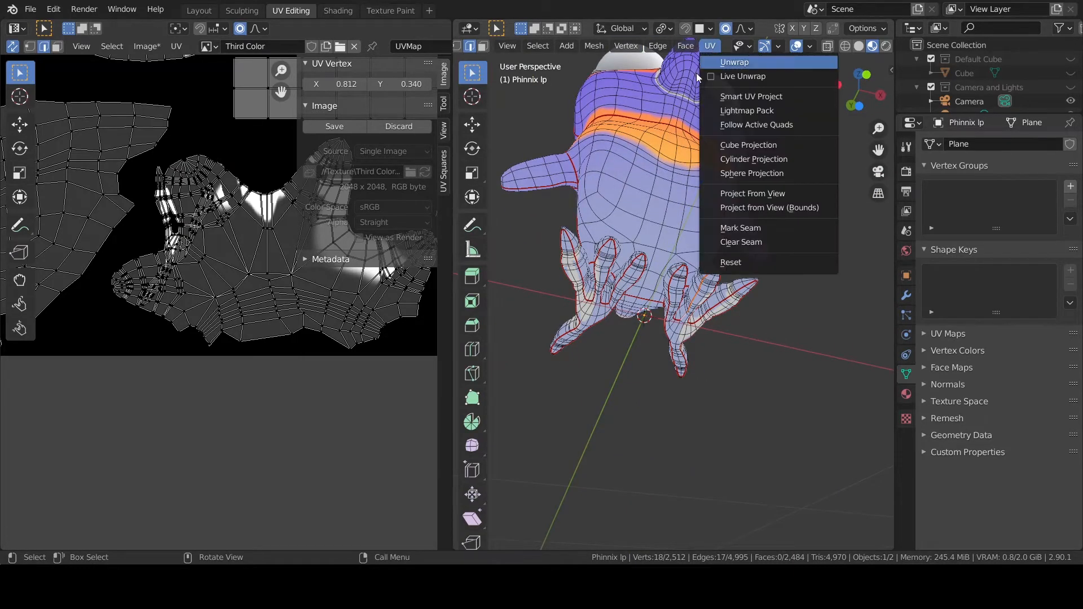
scroll(685, 284, up, 3)
middle_drag(680, 282, 631, 248)
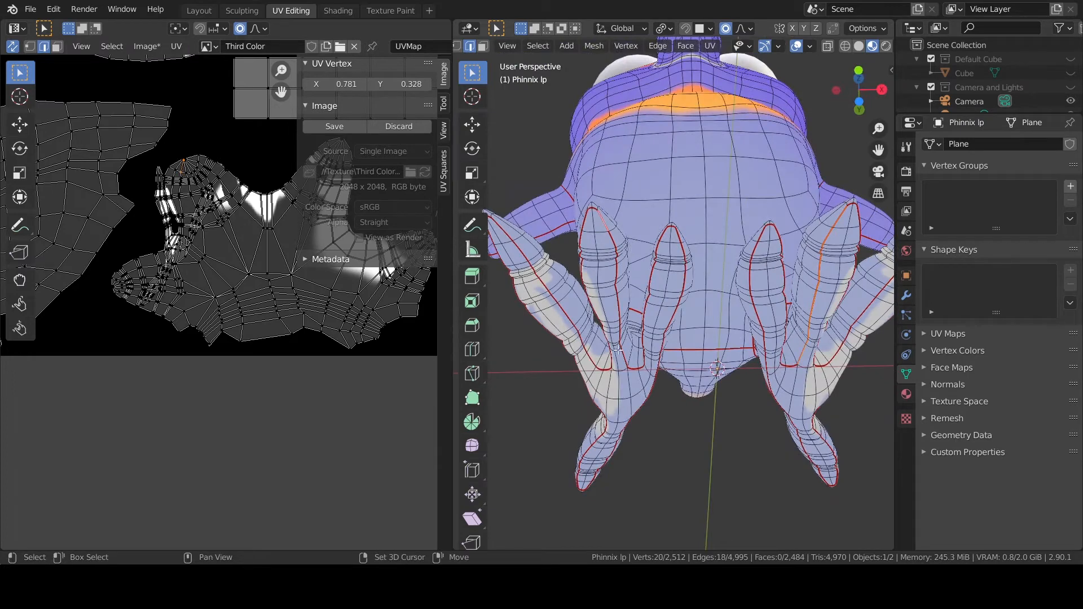
click(710, 47)
click(731, 63)
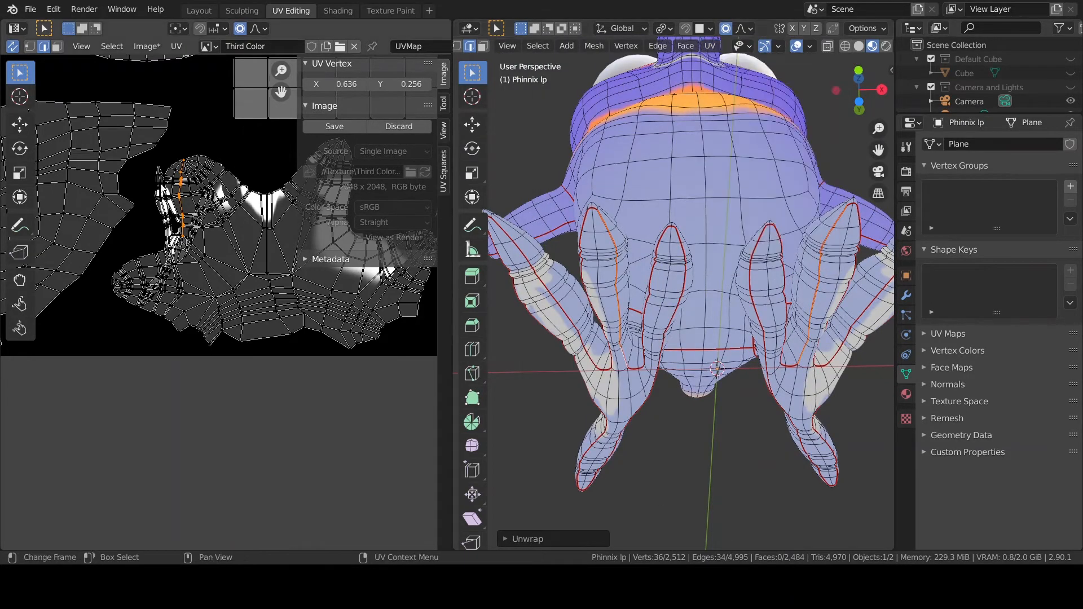
Step: Switch the viewport to wireframe shading and box-select both feet
click(150, 167)
key(l)
click(150, 167)
scroll(818, 324, down, 3)
middle_drag(791, 309, 784, 404)
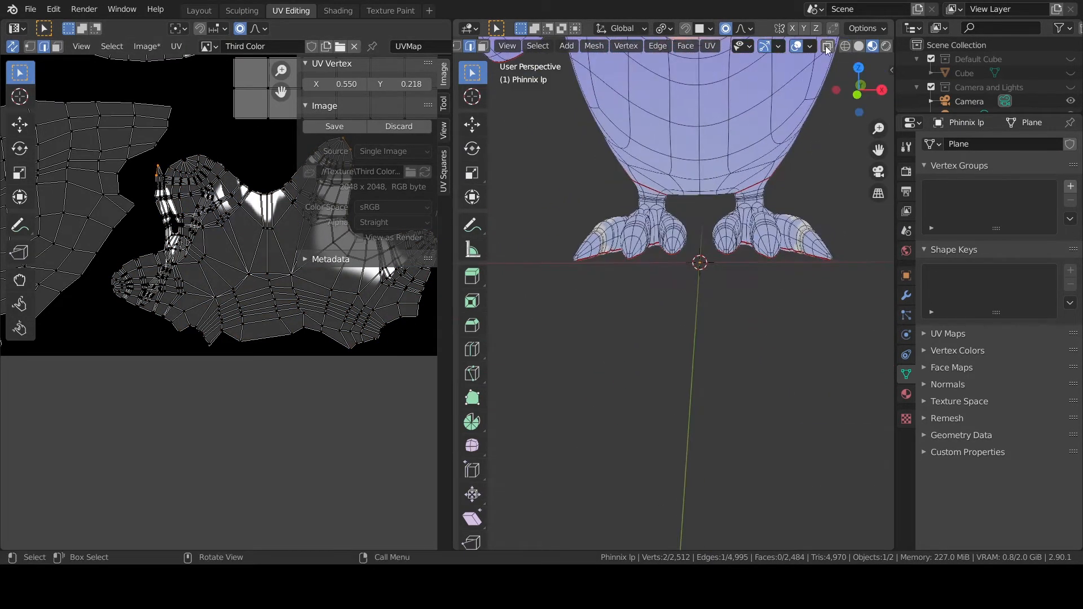
click(844, 49)
drag(569, 203, 858, 313)
scroll(772, 234, up, 2)
Step: Grow the selection up the ankles to the leg seams with Select More and unwrap the feet
right_click(727, 208)
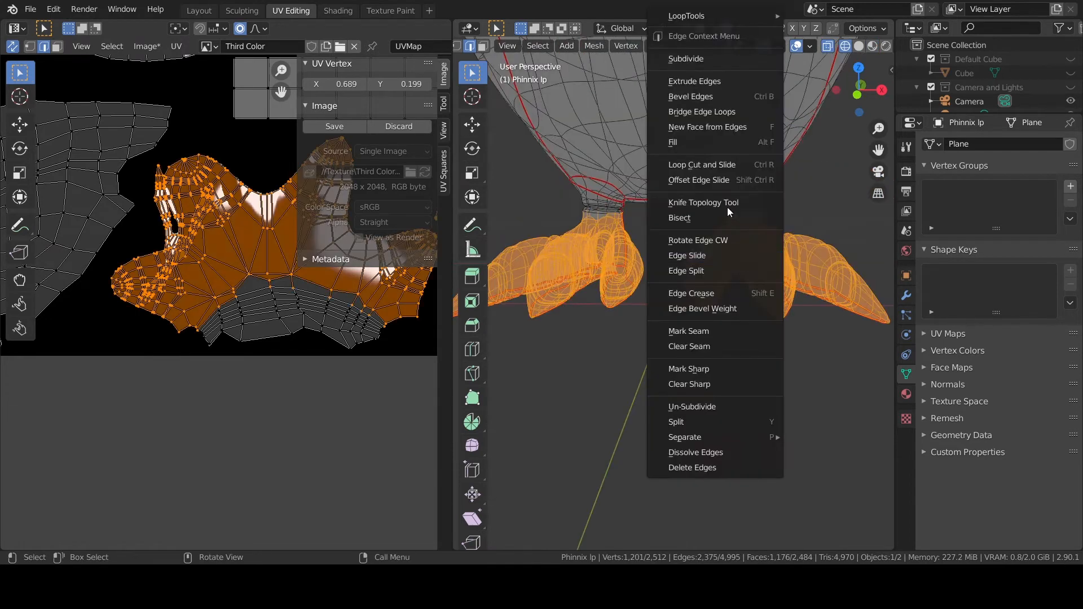
click(539, 46)
mouse_move(602, 276)
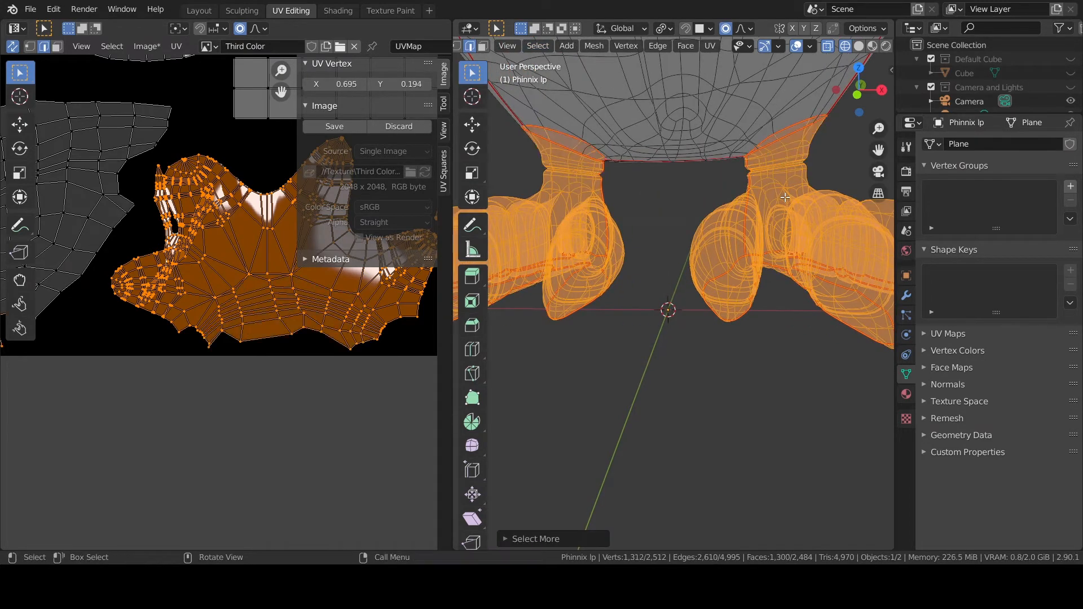
click(709, 46)
click(738, 62)
scroll(259, 364, down, 6)
middle_drag(244, 370, 195, 409)
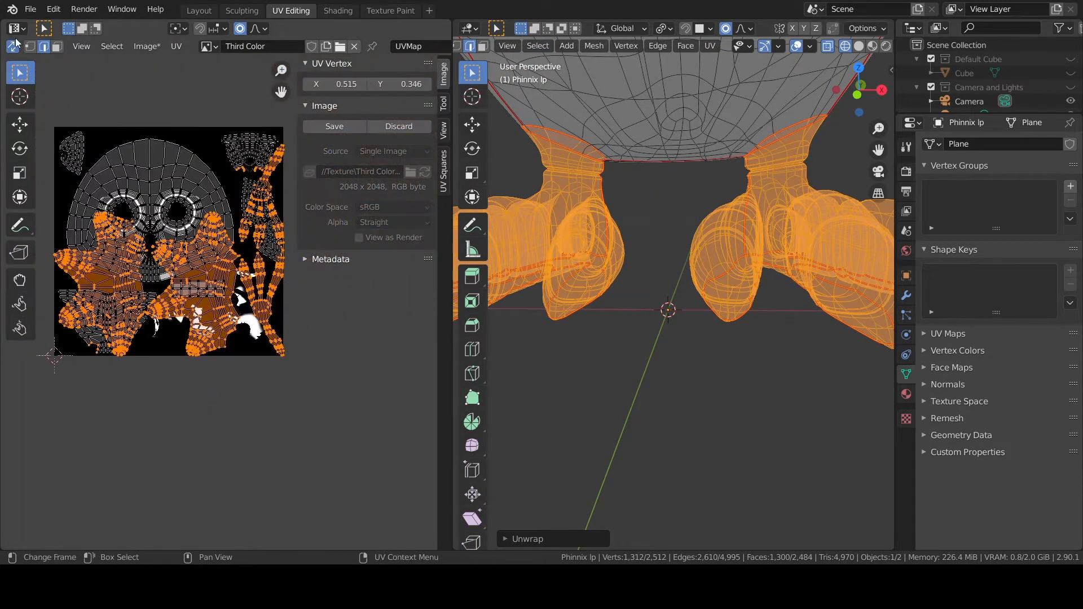
Step: Turn off UV sync selection and scale down all of the newly unwrapped foot islands
click(13, 46)
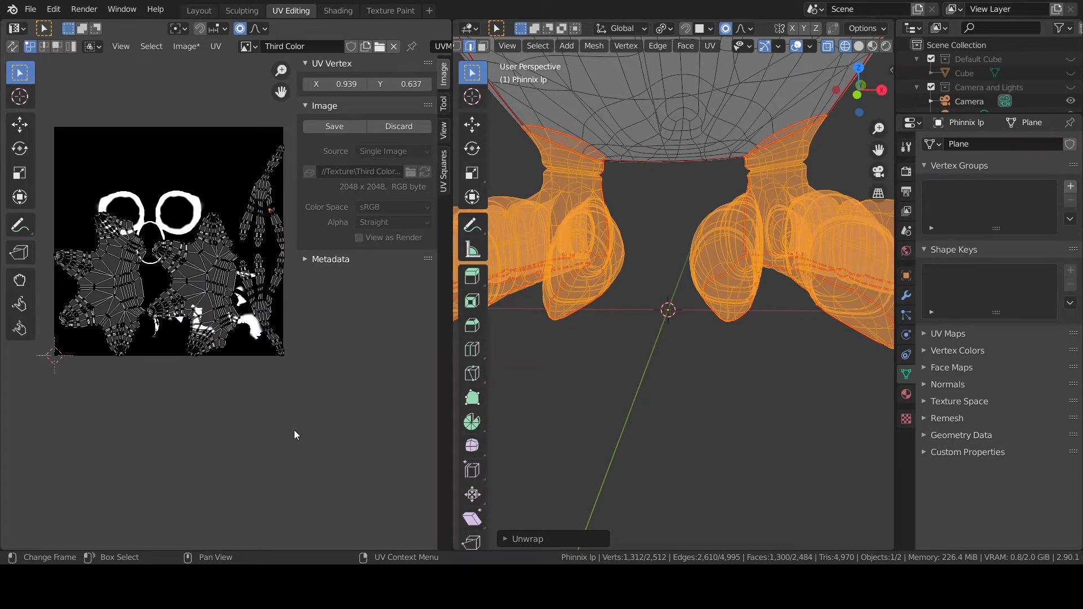
key(a)
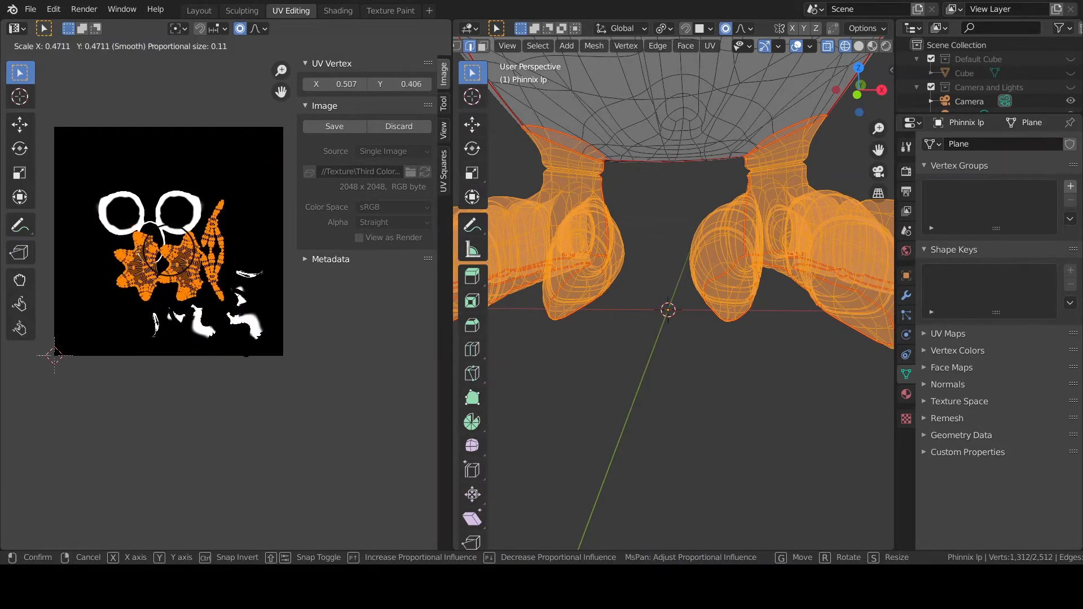
click(267, 354)
Step: Select the whole mesh to show all UVs and move the scaled foot islands toward the layout's lower-right area
key(a)
scroll(215, 286, up, 2)
middle_drag(273, 379, 253, 345)
key(g)
click(269, 362)
scroll(273, 301, up, 3)
click(239, 305)
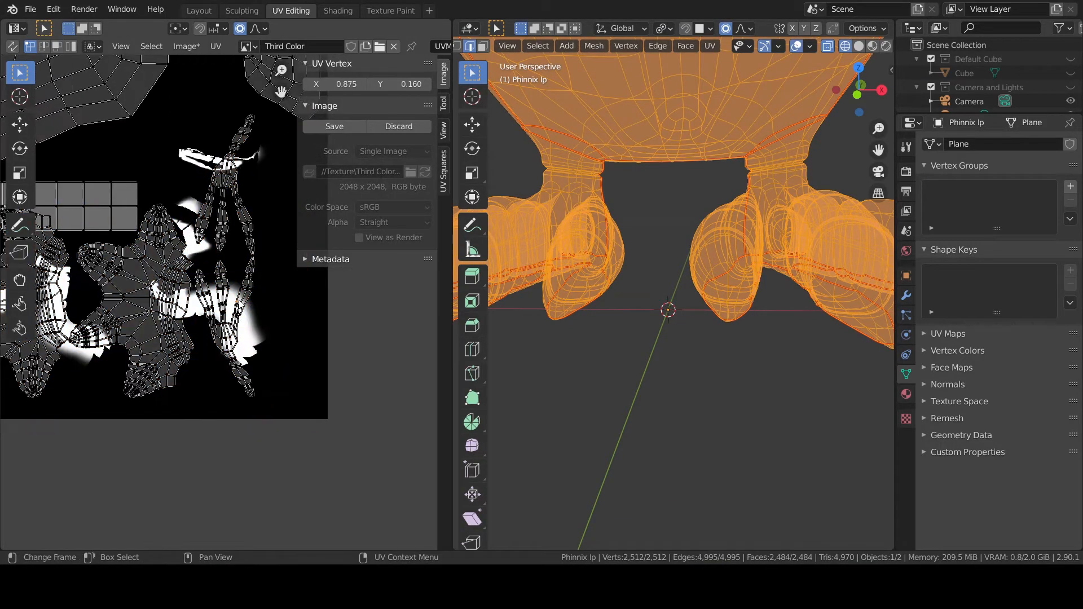
key(g)
click(414, 431)
Step: Select the foot islands one at a time and reposition them in the lower-right part of the UV layout
scroll(414, 431, down, 1)
click(240, 288)
key(l)
key(g)
click(259, 235)
key(l)
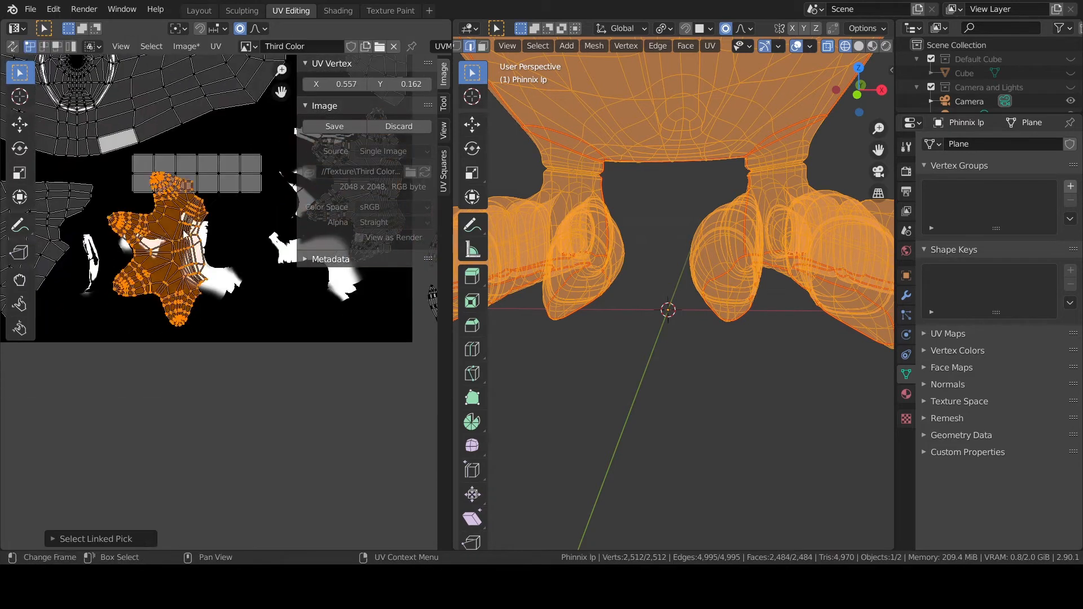
click(201, 480)
scroll(200, 481, down, 2)
middle_drag(304, 366, 224, 290)
click(281, 221)
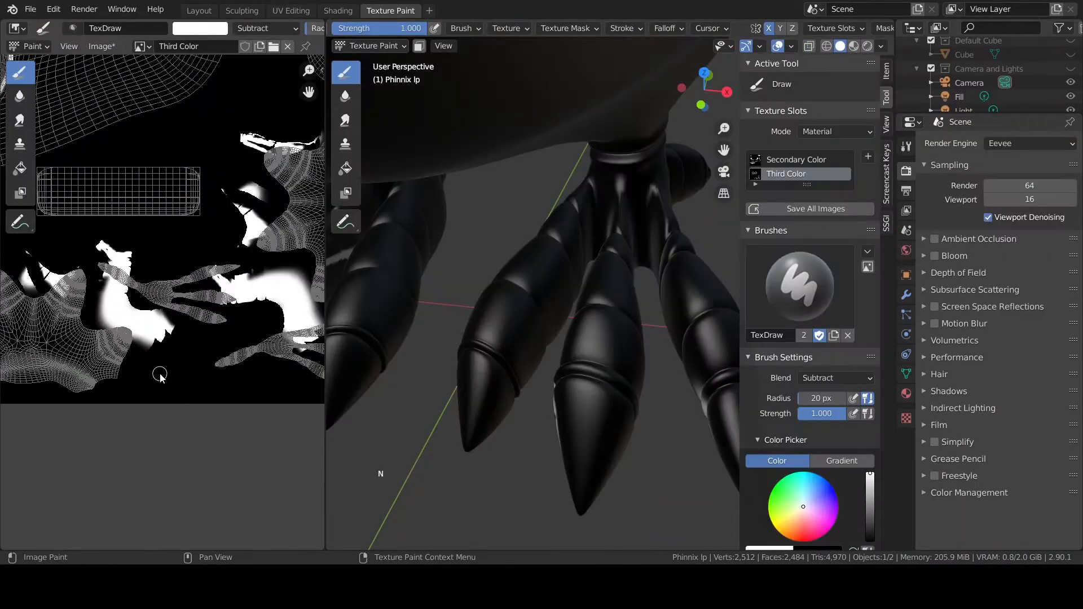
Step: Erase the old mask paint around the foot islands with a 222 px Subtract brush and save the image
key(f)
click(87, 295)
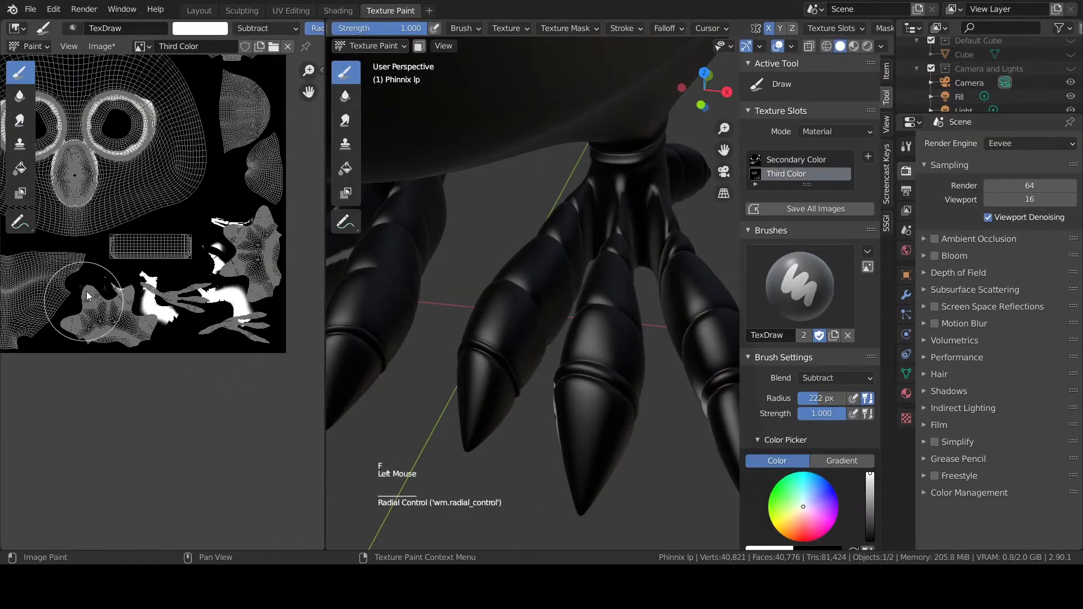
shift+middle_drag(479, 305, 462, 338)
middle_drag(507, 327, 433, 375)
key(alt+s)
Step: Set the brush to an 88 px radius with Add blending and paint the tops of the feet and toes white
key(f)
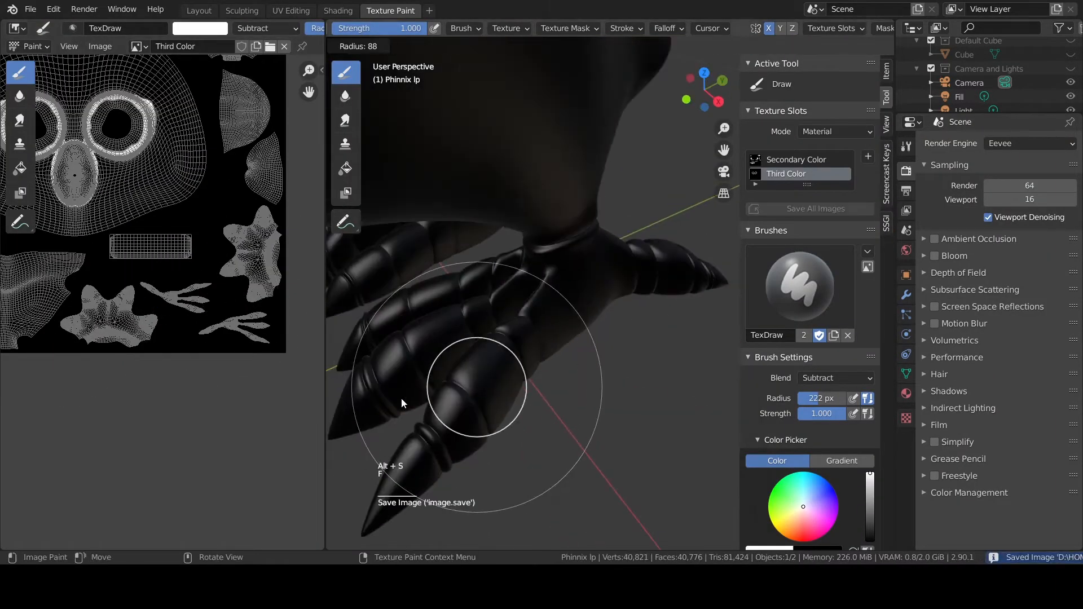
click(427, 395)
click(834, 378)
click(825, 232)
mouse_move(460, 328)
mouse_down()
mouse_move(485, 353)
mouse_move(560, 323)
mouse_up()
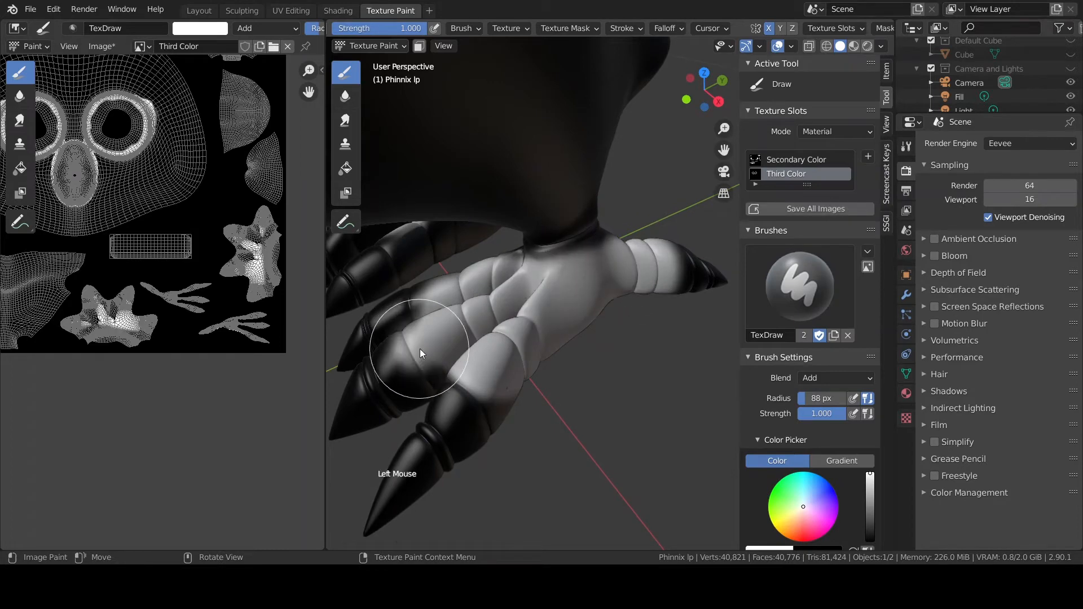
shift+middle_drag(419, 348, 507, 367)
middle_drag(507, 366, 597, 384)
shift+middle_drag(571, 338, 579, 287)
drag(508, 394, 656, 319)
middle_drag(564, 361, 586, 344)
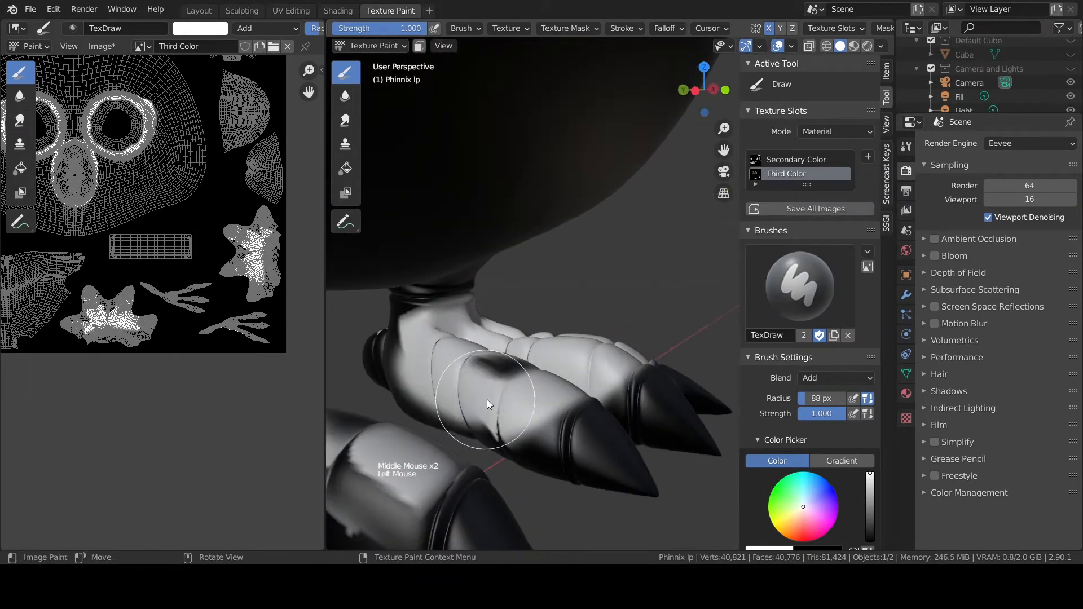
Step: Enlarge the brush to 164 px and paint the remaining dark toes and claws white
scroll(486, 400, down, 1)
middle_drag(496, 400, 524, 395)
key(f)
click(657, 413)
drag(657, 413, 526, 407)
middle_drag(526, 406, 569, 417)
mouse_move(569, 418)
shift+middle_down()
mouse_move(658, 422)
mouse_move(611, 404)
mouse_move(742, 320)
mouse_move(583, 465)
mouse_move(597, 489)
shift+middle_up()
Step: Turn on face selection masking and box-select the body faces above the feet
click(347, 196)
scroll(500, 201, down, 2)
click(420, 46)
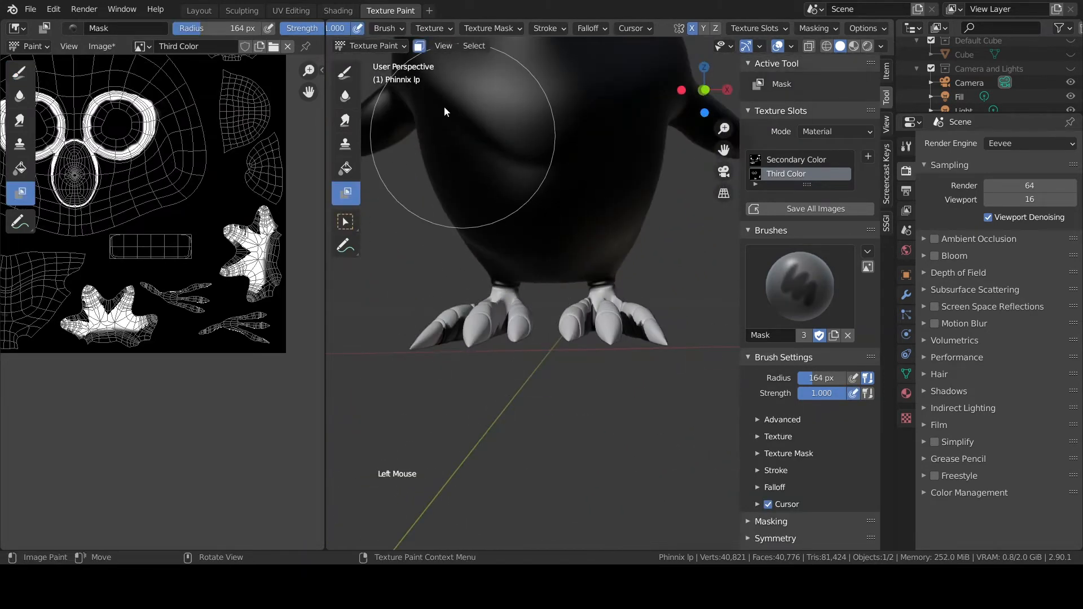
click(346, 221)
drag(395, 141, 683, 287)
middle_drag(683, 287, 638, 275)
scroll(638, 275, down, 2)
shift+drag(485, 85, 677, 191)
click(682, 90)
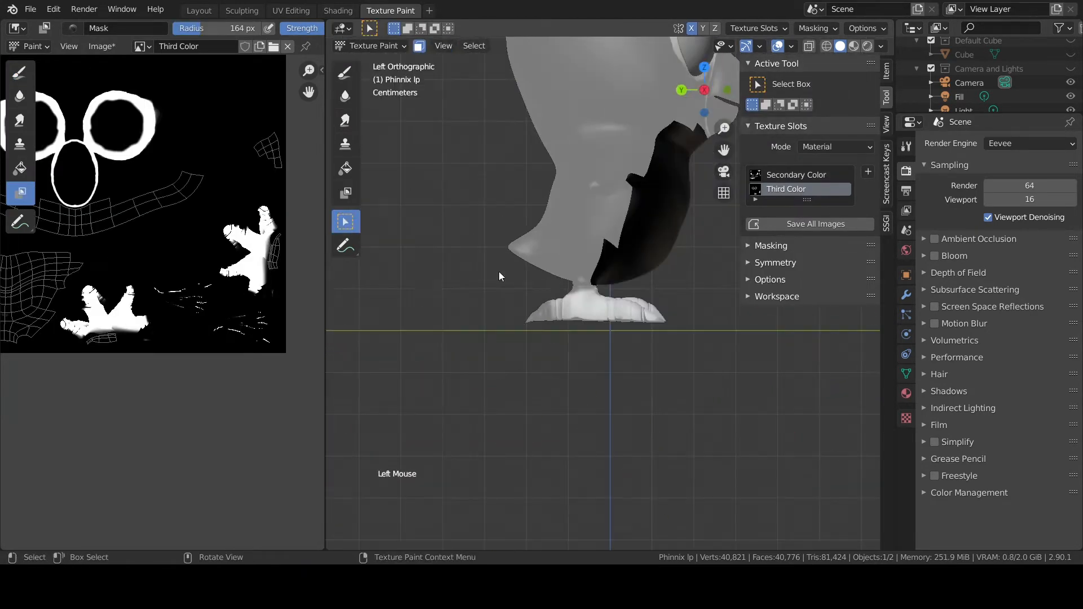
Step: Add the remaining lower-body faces around the legs to the face selection
middle_drag(498, 276, 705, 89)
shift+drag(672, 164, 673, 163)
middle_drag(673, 164, 667, 241)
scroll(667, 241, up, 3)
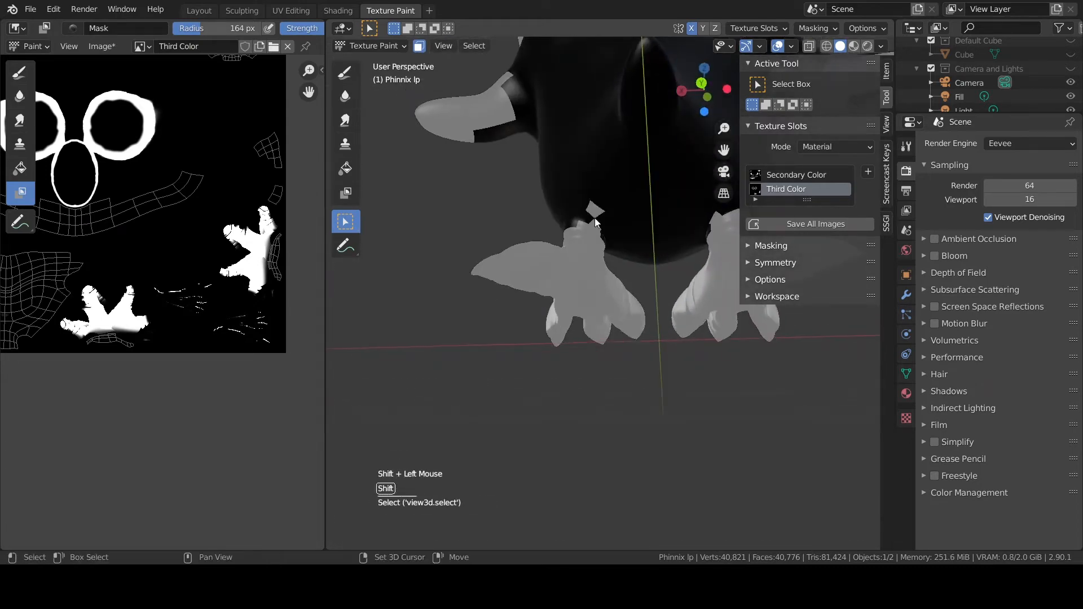
shift+click(595, 218)
middle_drag(594, 217, 541, 299)
shift+click(449, 312)
mouse_move(541, 298)
shift+middle_down()
mouse_move(449, 312)
mouse_move(527, 295)
mouse_move(510, 378)
mouse_move(662, 287)
mouse_move(549, 324)
mouse_move(520, 397)
mouse_move(385, 387)
mouse_move(587, 313)
mouse_move(378, 363)
mouse_move(596, 310)
mouse_move(677, 401)
mouse_move(550, 389)
mouse_move(686, 373)
mouse_move(557, 440)
shift+middle_up()
scroll(527, 296, down, 4)
scroll(662, 287, up, 3)
shift+click(488, 344)
scroll(550, 324, down, 4)
shift+click(385, 387)
scroll(385, 388, down, 2)
scroll(378, 363, up, 6)
scroll(595, 310, down, 11)
Step: Invert the face selection to isolate the feet and paint the back toe and ankle white with the Draw brush
click(345, 73)
scroll(557, 440, up, 6)
click(644, 424)
key(ctrl+i)
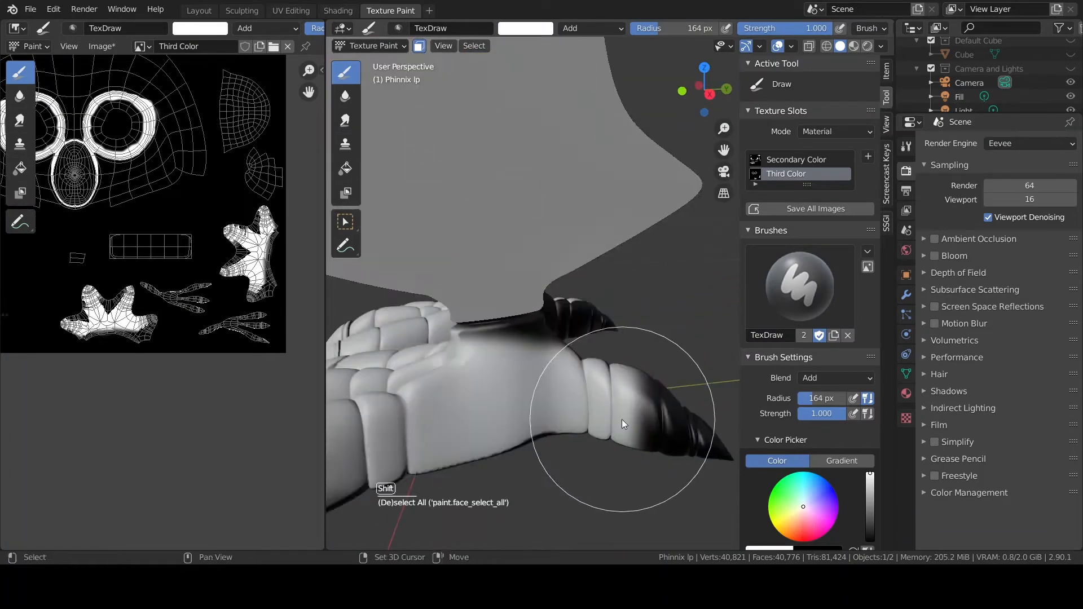
shift+middle_drag(622, 420, 566, 320)
drag(620, 331, 435, 223)
shift+middle_drag(478, 343, 507, 282)
middle_drag(508, 282, 554, 188)
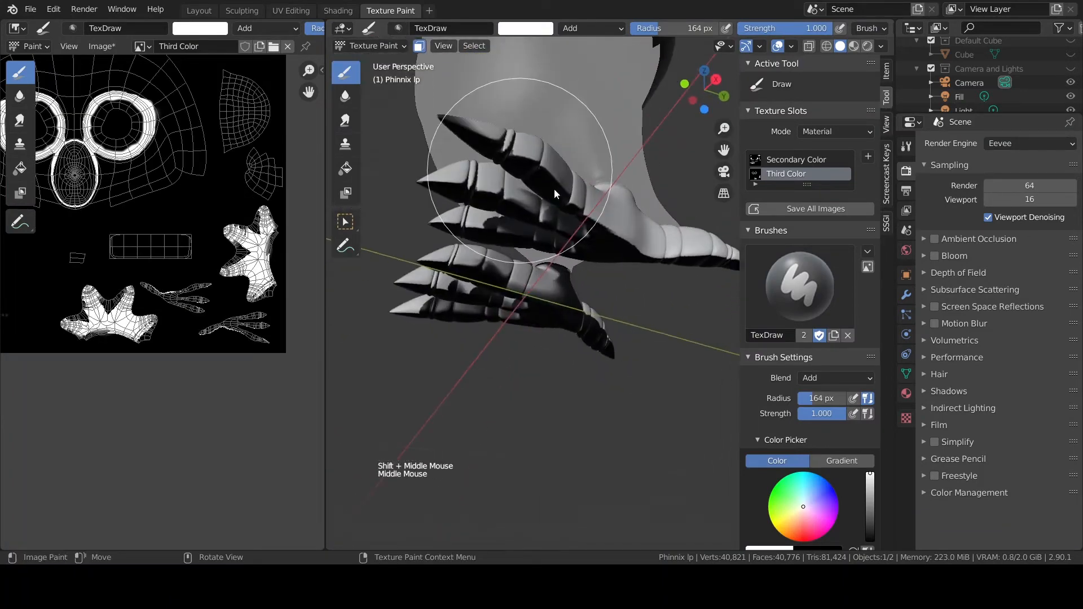
Step: Paint the soles and toe undersides white, reducing the brush radius to 72 px, and save the image
drag(629, 240, 504, 208)
key(f)
click(452, 208)
middle_drag(453, 207, 499, 208)
drag(530, 147, 458, 132)
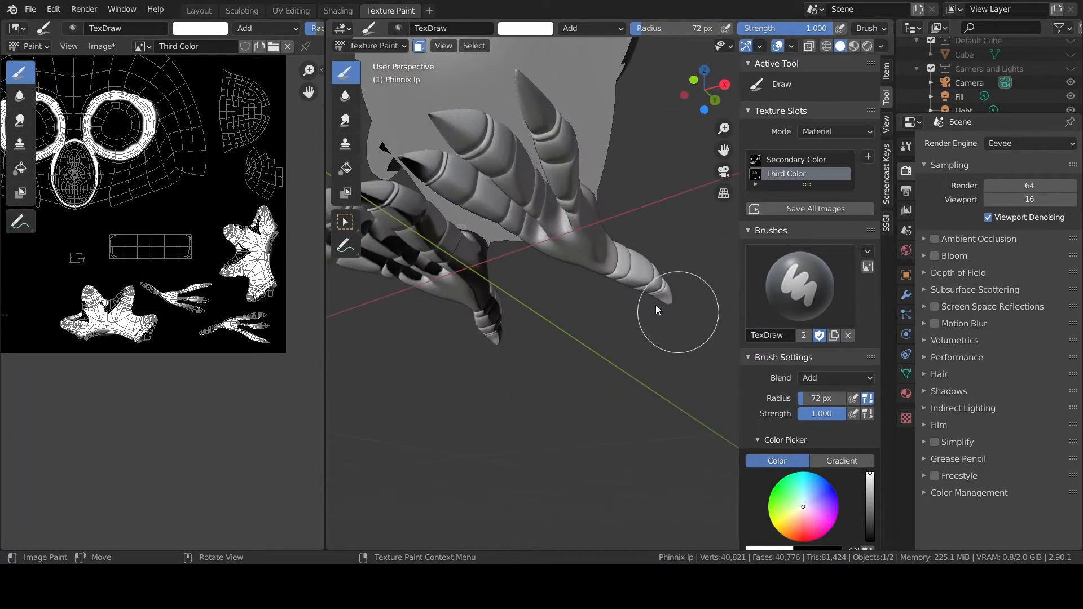
middle_drag(656, 304, 564, 171)
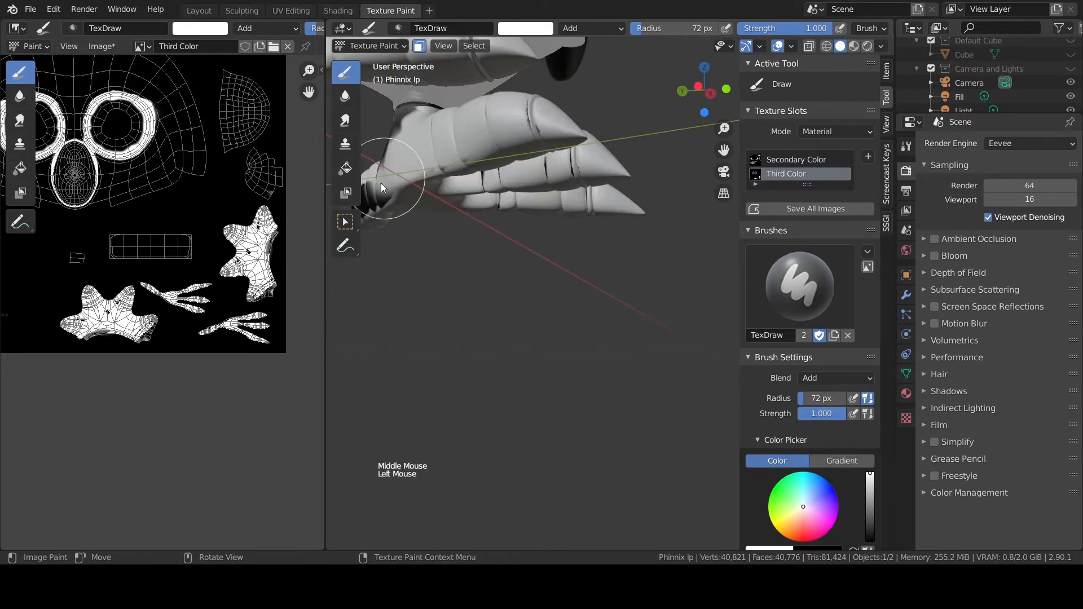
shift+middle_drag(527, 207, 547, 180)
middle_drag(547, 180, 581, 141)
shift+middle_drag(581, 141, 508, 186)
key(alt+s)
Step: Paint a white margin around the lower broad foot island and its neighbouring thin toe island in the image
middle_drag(429, 186, 490, 186)
shift+middle_drag(490, 186, 558, 180)
scroll(163, 302, up, 3)
shift+middle_drag(101, 319, 237, 222)
mouse_move(260, 226)
mouse_down()
mouse_move(93, 184)
mouse_move(243, 305)
mouse_up()
shift+middle_drag(261, 210, 197, 254)
scroll(197, 253, down, 1)
middle_drag(515, 195, 621, 192)
shift+middle_drag(226, 198, 106, 209)
drag(105, 209, 156, 225)
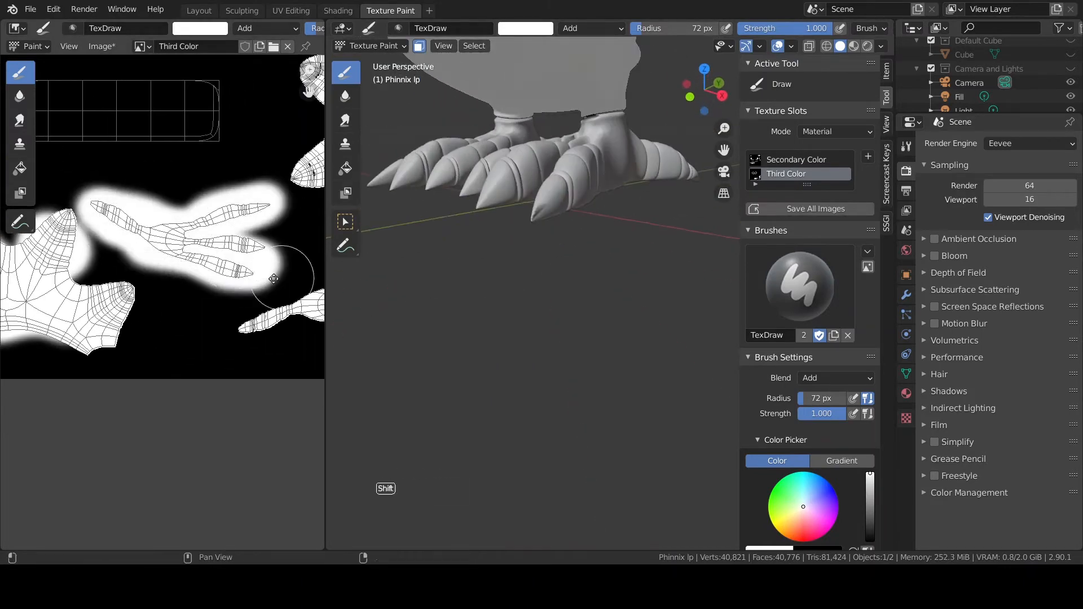
Step: Paint a white margin around the second thin toe island and the broad foot island above it
shift+middle_drag(273, 279, 176, 238)
mouse_move(192, 254)
mouse_down()
mouse_move(203, 307)
mouse_move(144, 293)
mouse_up()
shift+middle_drag(197, 225, 169, 258)
shift+middle_drag(249, 112, 224, 216)
drag(254, 136, 240, 152)
drag(217, 336, 272, 248)
shift+middle_drag(271, 248, 255, 267)
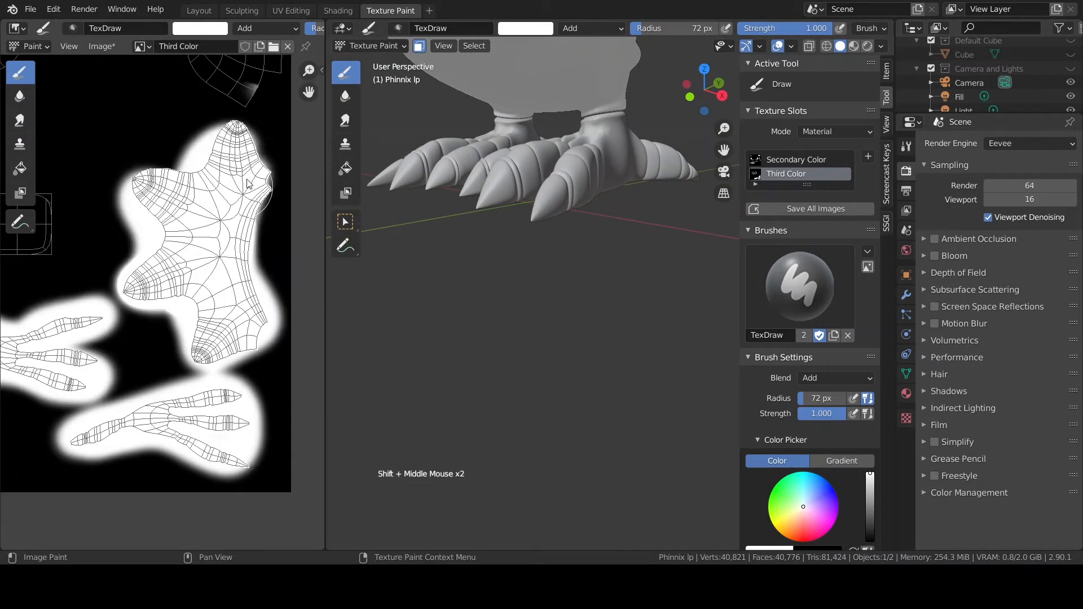
drag(259, 172, 273, 301)
Step: Set the brush blending to Subtract and turn off face selection masking
scroll(240, 259, down, 3)
shift+middle_drag(239, 259, 265, 348)
scroll(249, 304, up, 4)
key(n)
click(267, 259)
click(328, 360)
key(n)
shift+middle_drag(237, 186, 210, 249)
scroll(210, 249, down, 4)
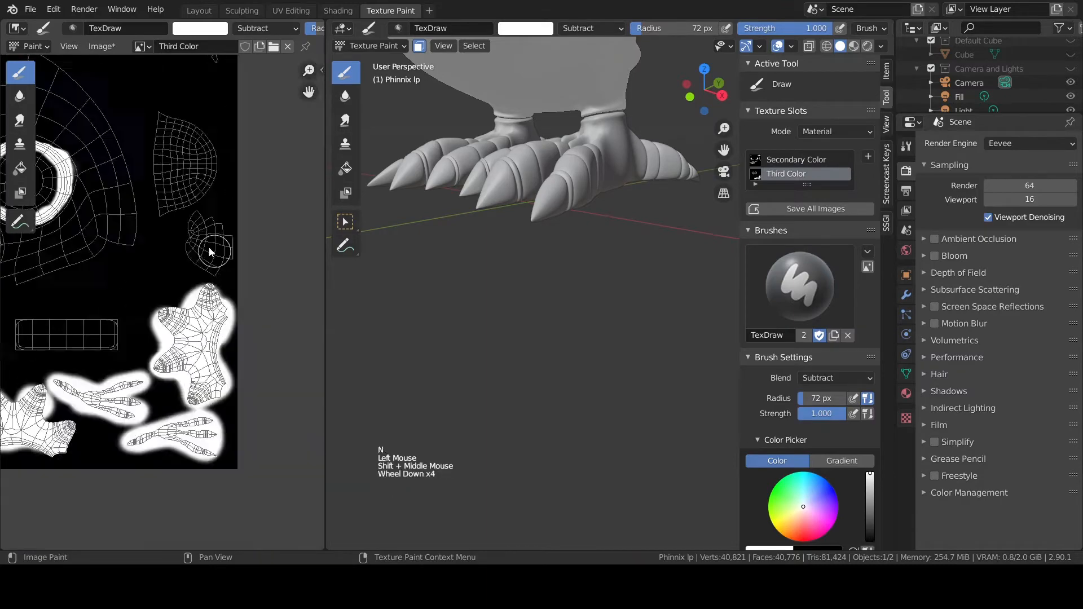
shift+middle_drag(68, 95, 265, 251)
shift+middle_drag(497, 141, 456, 129)
click(420, 45)
Step: Check the foot islands against the painted mask in the UV Editing workspace and return to Texture Paint
mouse_move(256, 273)
shift+middle_down()
mouse_move(214, 244)
mouse_move(183, 262)
shift+middle_up()
scroll(184, 262, down, 2)
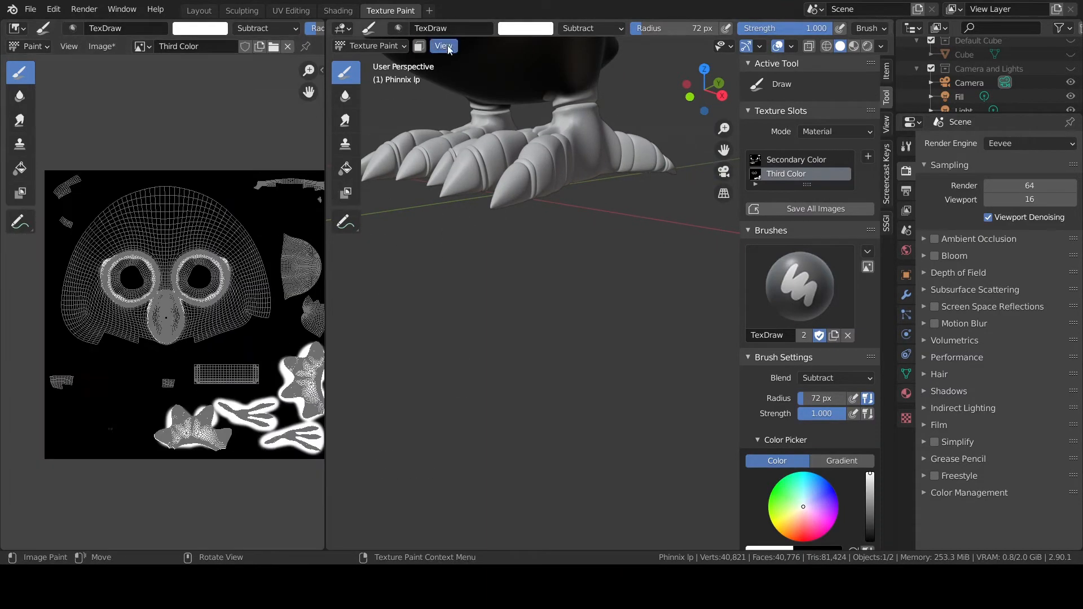
scroll(480, 186, down, 4)
middle_drag(480, 186, 496, 226)
shift+middle_drag(490, 226, 508, 254)
scroll(507, 254, down, 2)
click(291, 11)
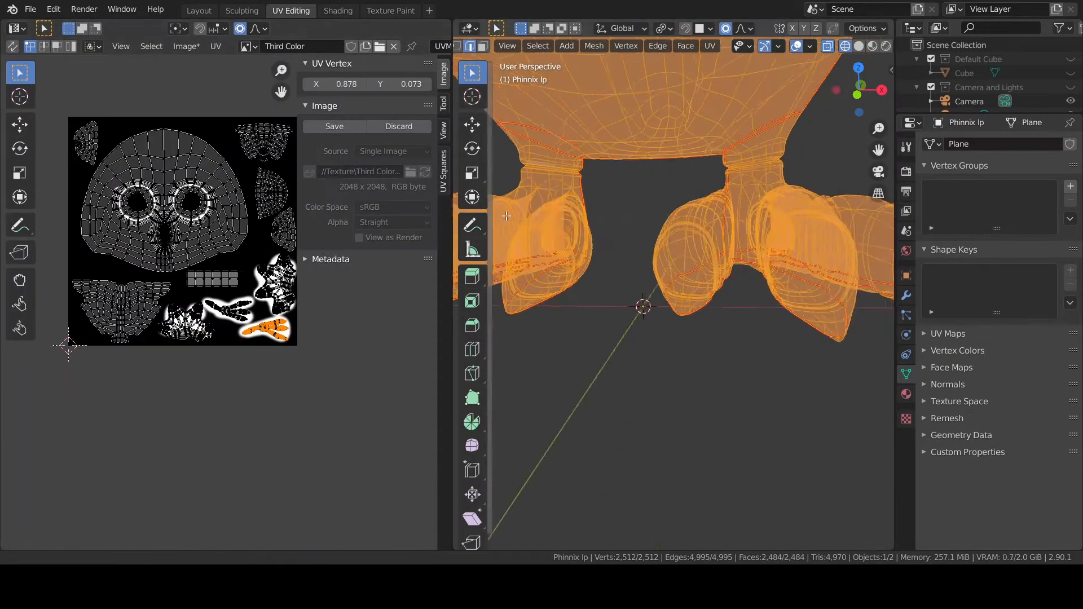
click(391, 11)
Step: Try to erase the mask from the claws freehand with an 18 px Subtract brush
scroll(150, 217, up, 4)
shift+middle_drag(141, 209, 150, 218)
scroll(545, 287, up, 4)
middle_drag(544, 286, 544, 340)
shift+middle_drag(544, 340, 523, 313)
scroll(523, 313, up, 5)
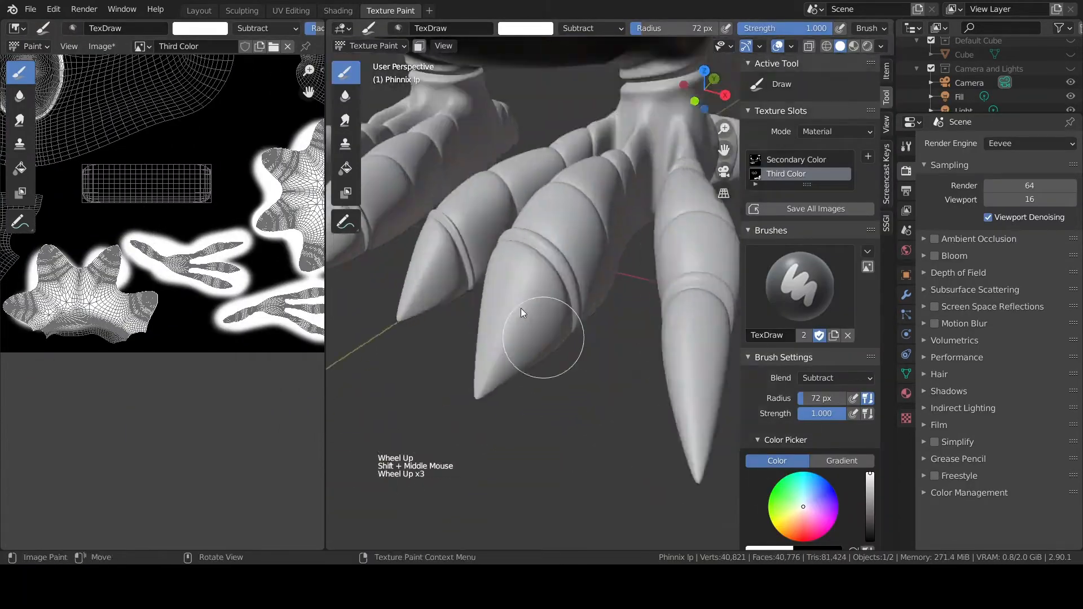
key(f)
click(500, 283)
middle_drag(534, 263, 527, 186)
key(ctrl+z)
drag(530, 177, 549, 192)
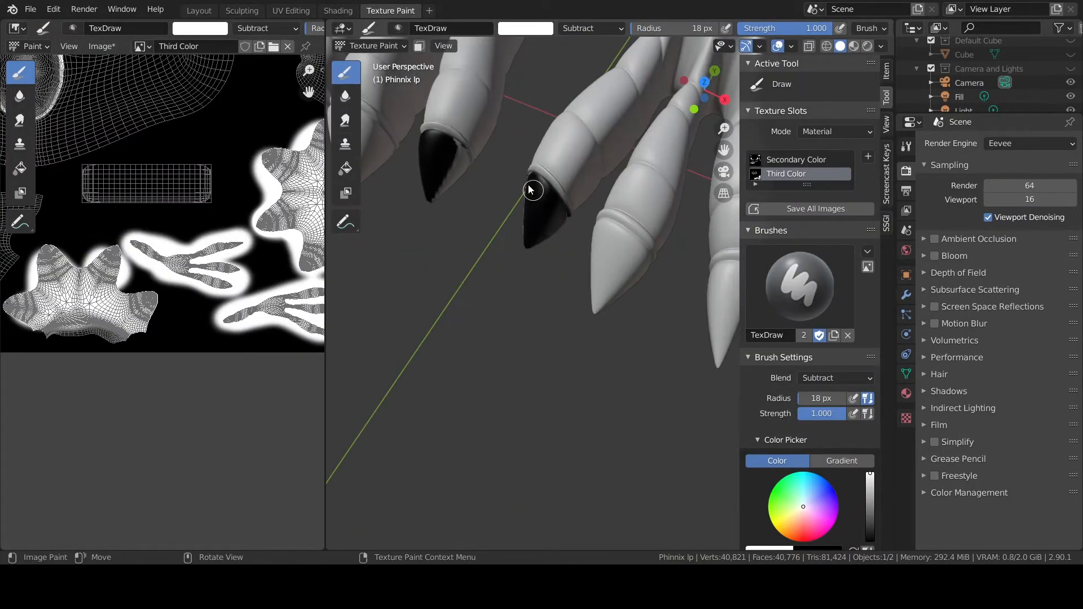
Step: Turn face selection masking back on and select the first faces at a claw's tip
middle_drag(530, 190, 503, 216)
click(419, 46)
click(346, 222)
middle_drag(598, 226, 688, 228)
click(507, 245)
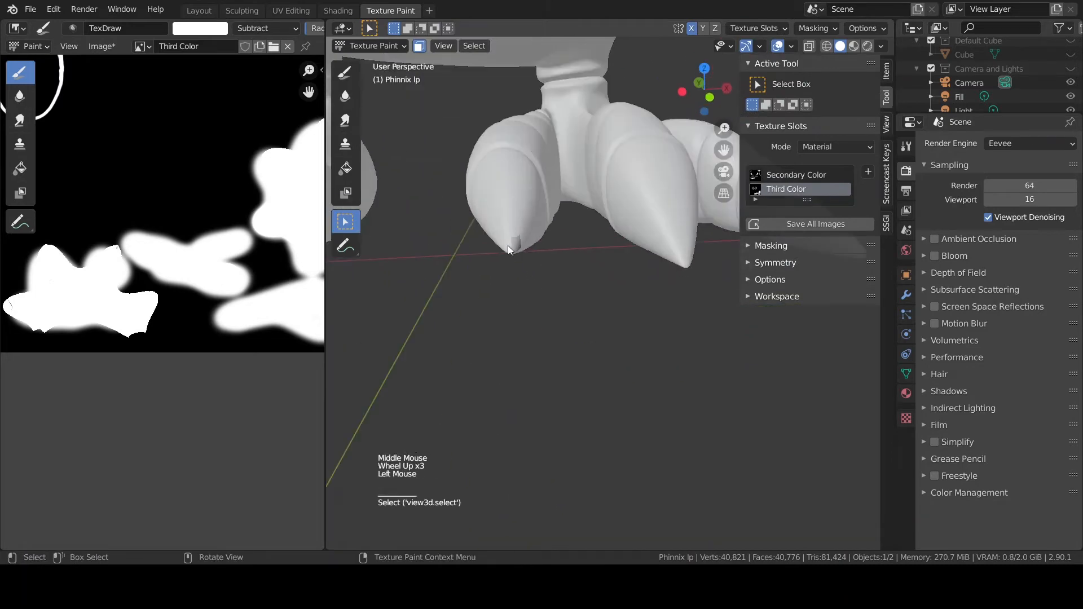
shift+click(510, 245)
Step: Extend the face selection over the sides and underside of the claw
middle_drag(510, 245, 503, 160)
ctrl+shift+click(510, 205)
key(ctrl+z)
middle_drag(465, 216, 435, 221)
shift+click(506, 260)
shift+click(466, 245)
shift+click(474, 245)
shift+click(435, 221)
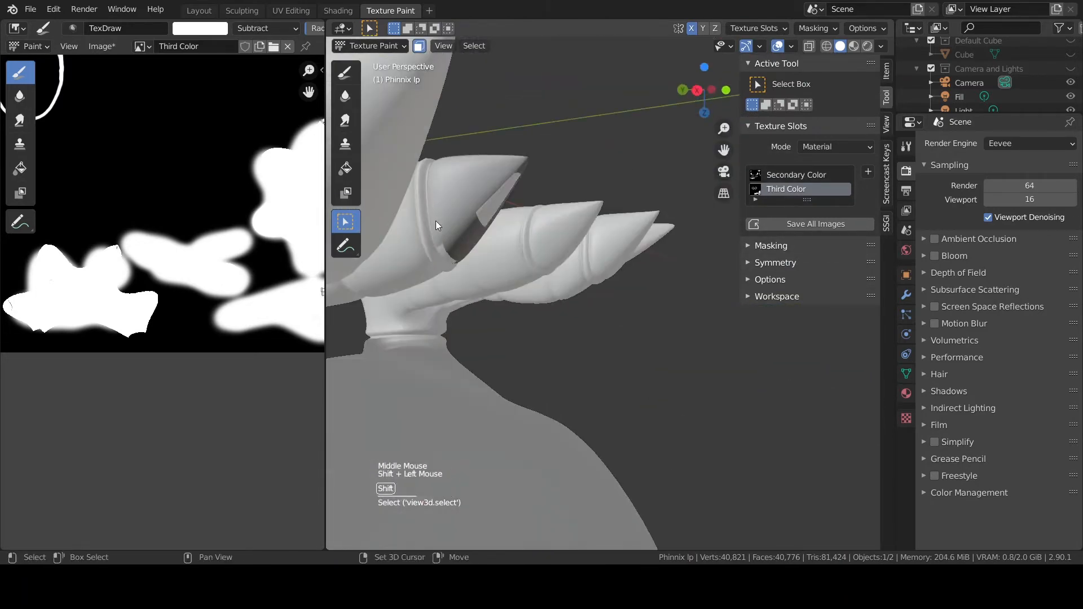
Step: Switch to Lasso selection and add more faces on the claw and its neighbours
mouse_move(462, 152)
middle_down()
mouse_move(448, 242)
mouse_move(472, 303)
mouse_move(585, 454)
mouse_move(506, 296)
mouse_move(550, 353)
mouse_move(632, 218)
mouse_move(459, 263)
middle_up()
key(w)
key(w)
shift+click(459, 262)
shift+click(429, 345)
middle_drag(430, 345, 633, 160)
scroll(634, 160, down, 3)
shift+click(598, 212)
middle_drag(597, 212, 569, 275)
shift+click(564, 197)
middle_drag(564, 198, 542, 169)
Step: Pick individual faces on the sides of two neighbouring claws
click(474, 47)
click(479, 61)
mouse_move(524, 265)
middle_down()
mouse_move(564, 305)
mouse_move(556, 338)
middle_up()
scroll(555, 338, up, 4)
middle_drag(556, 338, 542, 381)
drag(571, 411, 583, 414)
middle_drag(584, 414, 539, 395)
shift+click(529, 327)
click(346, 194)
scroll(488, 429, down, 3)
middle_drag(488, 440, 503, 379)
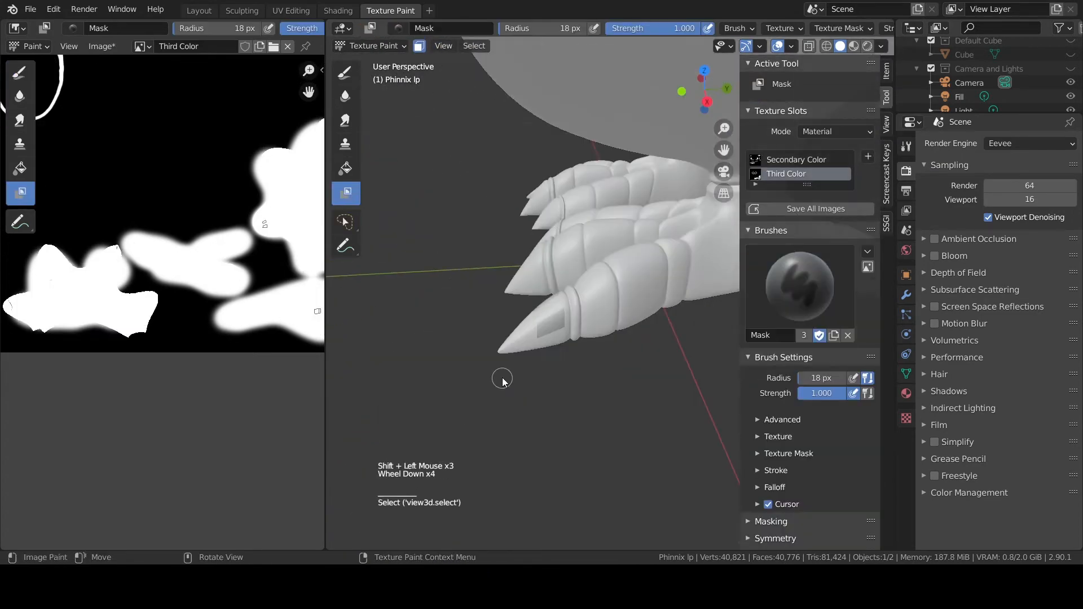
Step: Invert the face selection and toggle faces on the front claws with Lasso selection
scroll(502, 380, up, 2)
click(474, 47)
click(486, 90)
click(346, 221)
middle_drag(496, 316, 609, 389)
shift+middle_drag(610, 390, 649, 338)
middle_drag(649, 338, 721, 364)
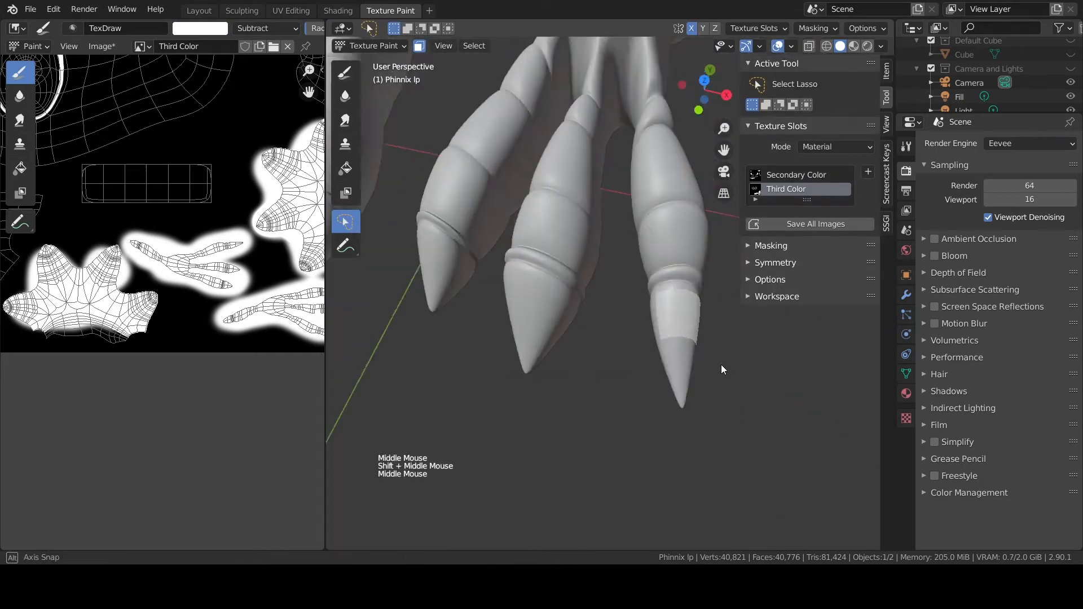
drag(720, 364, 713, 287)
shift+click(534, 299)
Step: Toggle the remaining side and underside faces of the front claws in the selection
middle_drag(536, 361, 401, 90)
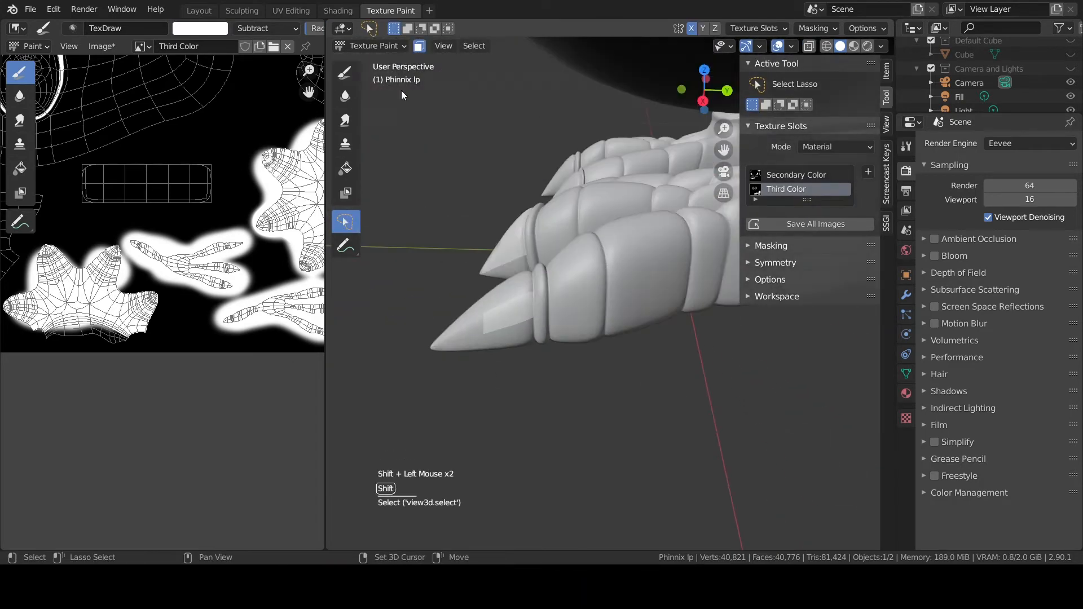
shift+click(503, 309)
mouse_move(532, 217)
middle_down()
mouse_move(503, 309)
mouse_move(593, 351)
mouse_move(643, 357)
mouse_move(587, 345)
mouse_move(530, 387)
mouse_move(659, 407)
mouse_move(523, 376)
mouse_move(554, 389)
mouse_move(661, 375)
middle_up()
shift+click(549, 334)
shift+click(594, 351)
shift+click(643, 351)
shift+click(587, 346)
shift+click(554, 389)
shift+click(564, 387)
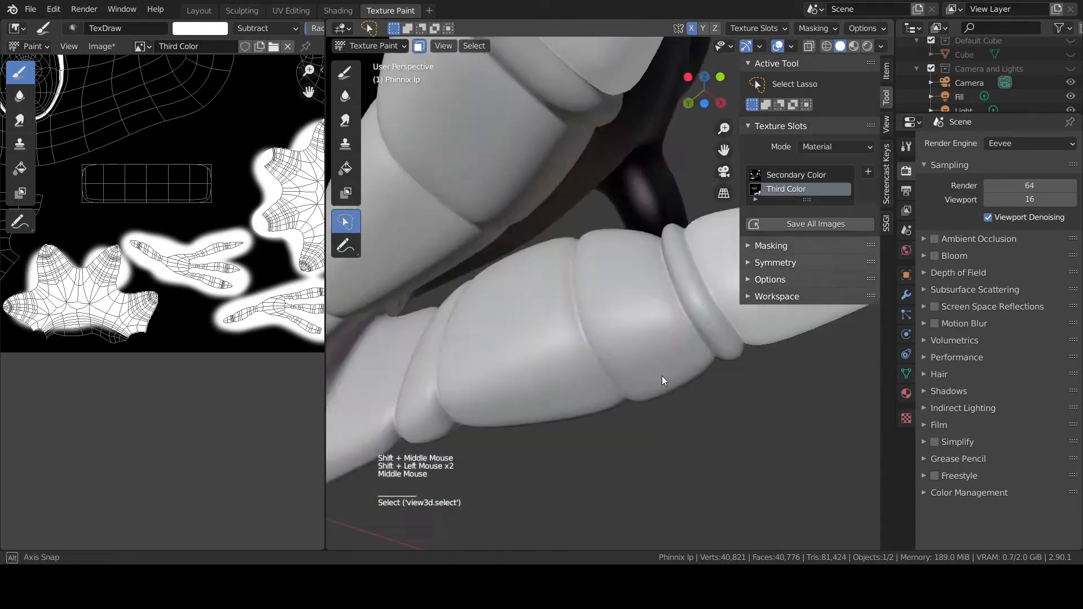
Step: Invert the face selection so only the claw faces are selected, and activate the Draw brush
click(474, 46)
click(489, 88)
middle_drag(530, 248, 574, 307)
scroll(574, 307, up, 3)
click(346, 73)
mouse_move(429, 237)
shift+middle_down()
mouse_move(492, 254)
mouse_move(387, 254)
shift+middle_up()
click(473, 46)
click(489, 87)
Step: Subtract the mask from the selected claw faces and enlarge the brush radius to 88 px
drag(547, 253, 549, 286)
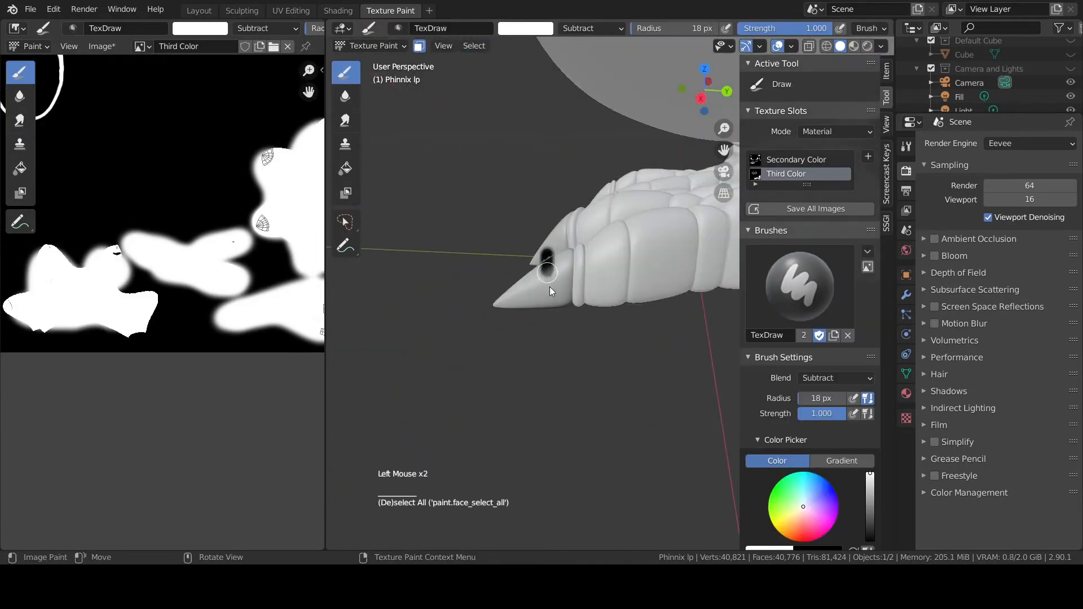
middle_drag(454, 345, 586, 291)
middle_drag(442, 312, 502, 271)
drag(502, 270, 541, 366)
key(f)
mouse_move(541, 367)
middle_down()
mouse_move(570, 317)
mouse_move(584, 356)
mouse_move(374, 139)
middle_up()
scroll(571, 316, down, 5)
Step: Select the faces around the next unpainted claw one by one
click(345, 221)
middle_drag(429, 270, 497, 304)
scroll(496, 305, up, 2)
click(507, 320)
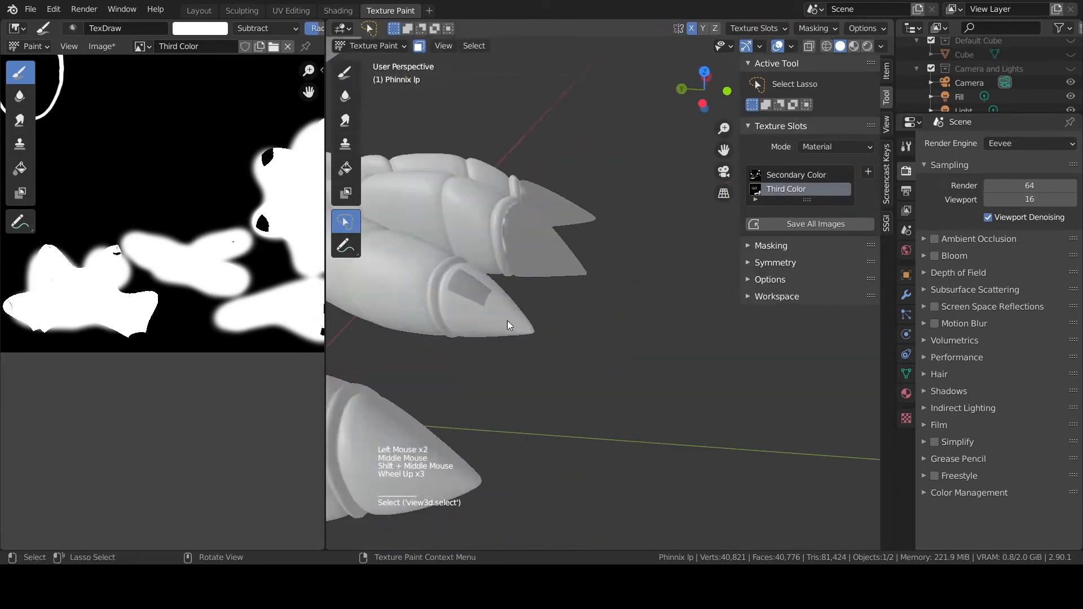
shift+click(541, 338)
right_click(604, 360)
mouse_move(604, 360)
middle_down()
mouse_move(498, 181)
mouse_move(559, 163)
middle_up()
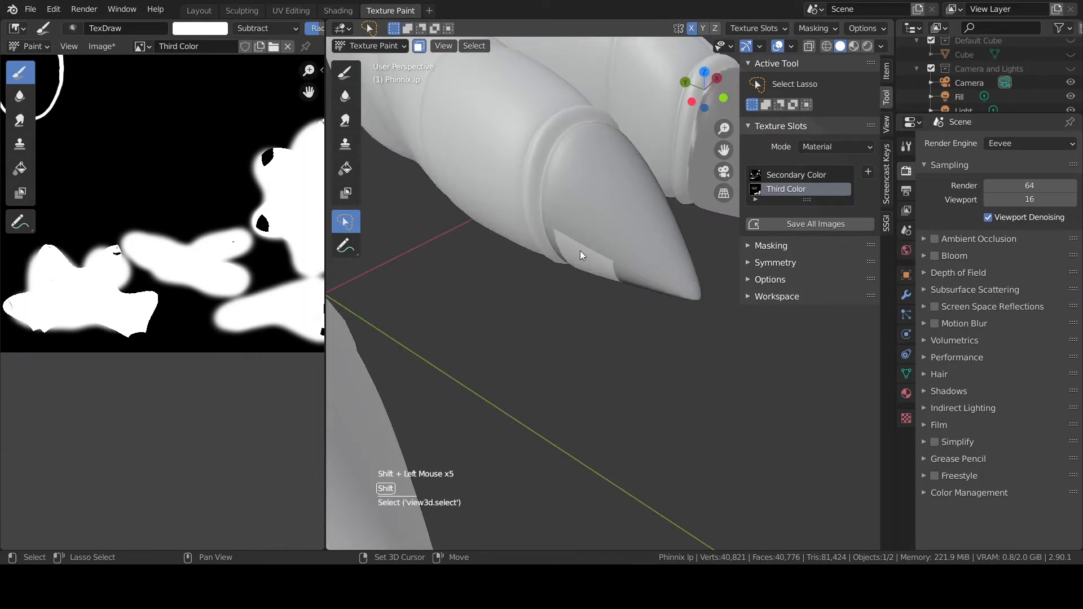
middle_drag(580, 255, 530, 141)
shift+drag(530, 141, 614, 145)
shift+click(553, 124)
Step: Add the faces of the adjacent claws to the selection with Lasso selection
middle_drag(614, 144, 598, 440)
scroll(553, 124, down, 3)
shift+drag(598, 440, 568, 385)
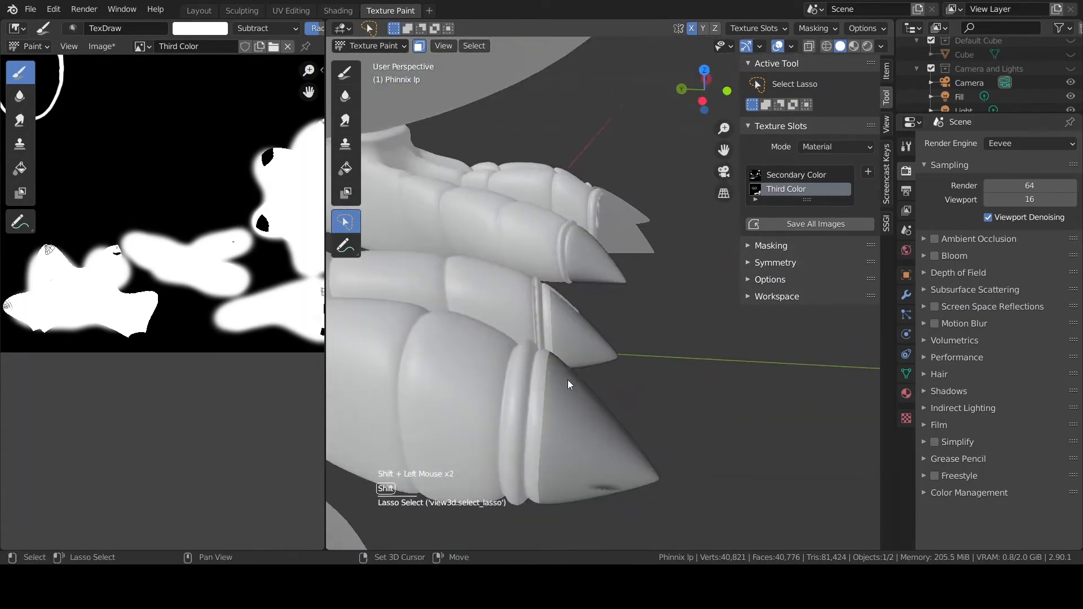
scroll(567, 381, up, 3)
shift+middle_drag(591, 238, 449, 261)
scroll(448, 260, up, 3)
shift+drag(572, 214, 584, 252)
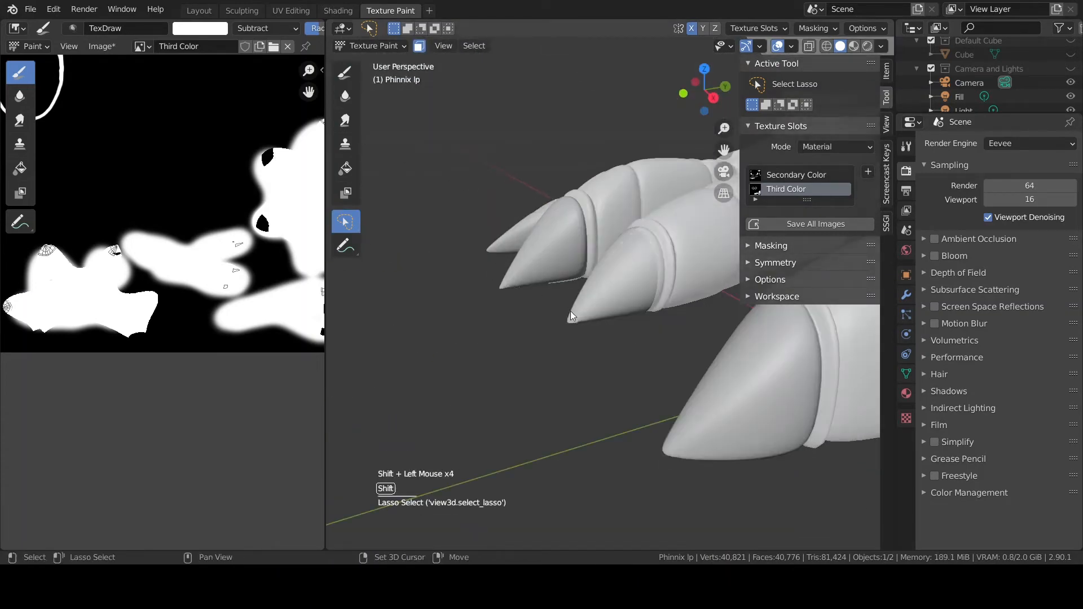
Step: Add the missed faces on the far sides of the claws to the selection
shift+click(614, 259)
middle_drag(614, 259, 583, 226)
shift+click(516, 113)
scroll(583, 254, down, 3)
shift+drag(583, 253, 570, 225)
mouse_move(570, 226)
middle_down()
mouse_move(566, 176)
mouse_move(607, 243)
middle_up()
shift+drag(607, 244, 757, 337)
scroll(504, 372, down, 4)
mouse_move(610, 224)
middle_down()
mouse_move(504, 361)
mouse_move(701, 394)
mouse_move(632, 316)
middle_up()
shift+click(496, 379)
Step: Invert and clear the face selection, and try an 88 px Subtract stroke on the outer claw
click(474, 46)
click(490, 90)
click(345, 73)
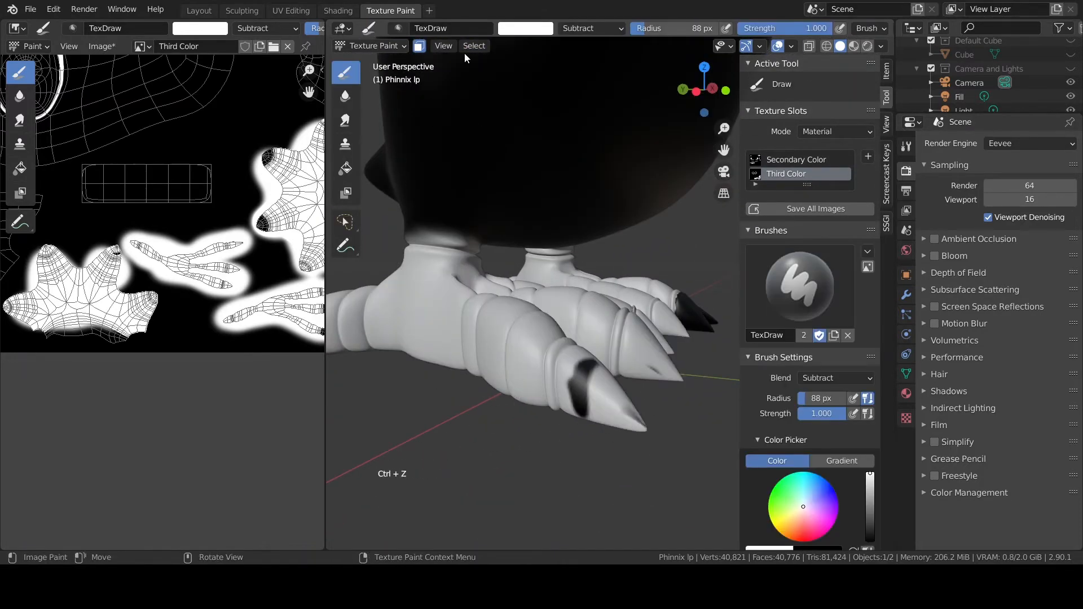
click(471, 47)
click(486, 77)
scroll(597, 443, up, 1)
middle_drag(598, 444, 625, 473)
drag(653, 475, 660, 475)
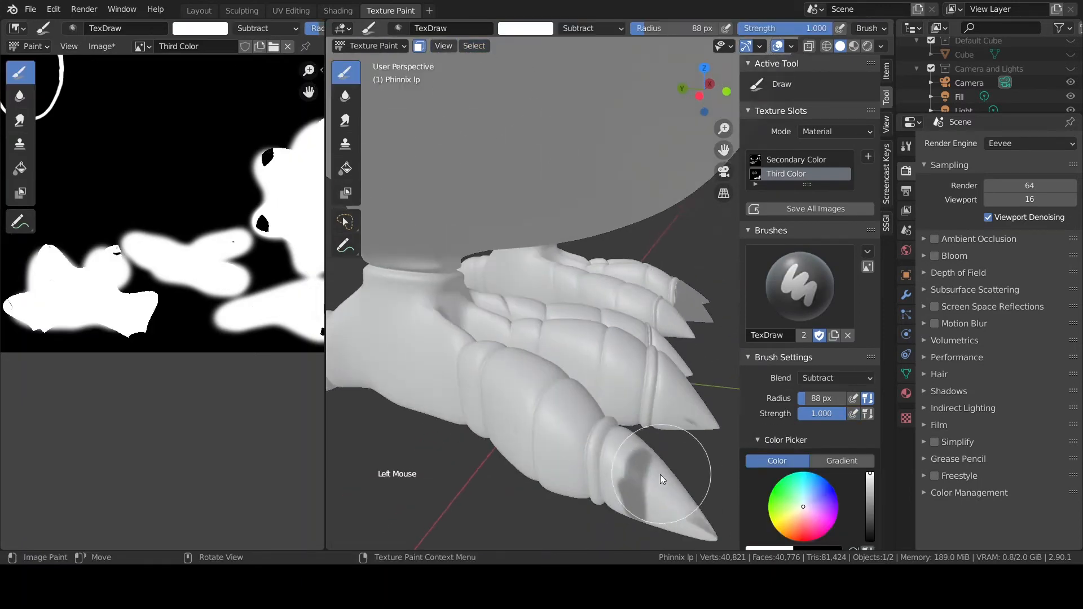
Step: Turn off face selection masking and subtract the mask from the outer claw freehand
click(490, 75)
click(421, 48)
middle_drag(626, 428, 648, 417)
shift+middle_drag(649, 417, 679, 364)
drag(679, 363, 712, 382)
middle_drag(649, 361, 615, 378)
scroll(614, 387, up, 3)
Step: Reduce the brush radius to 41 px and subtract the mask from the tops of the neighbouring claws
key(f)
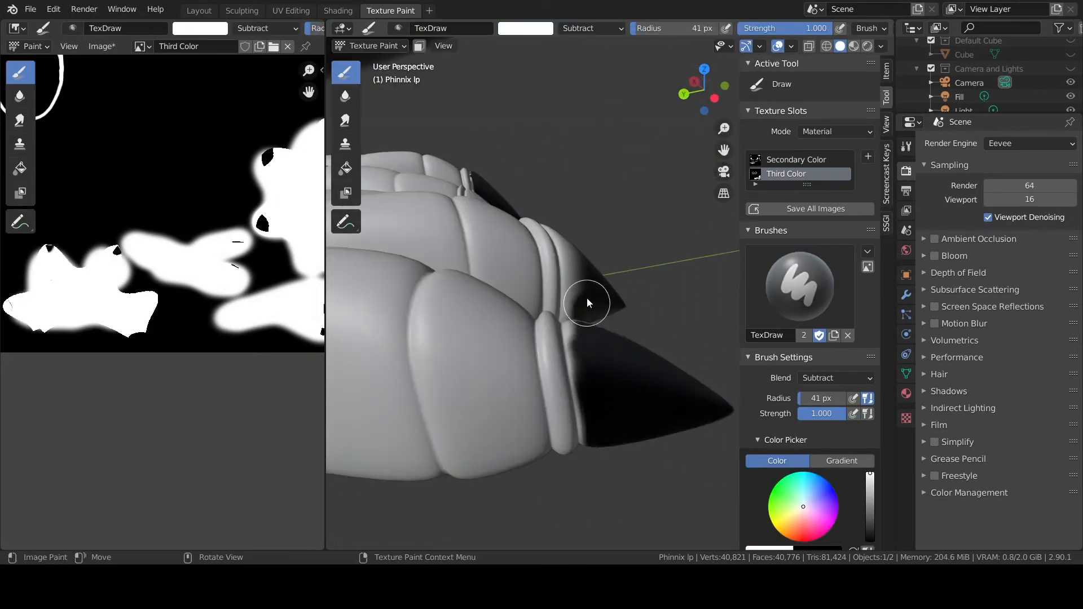
drag(586, 303, 575, 254)
shift+middle_drag(606, 355, 555, 434)
middle_drag(451, 248, 666, 327)
scroll(649, 316, down, 3)
shift+middle_drag(648, 316, 634, 287)
mouse_move(530, 260)
mouse_down()
mouse_move(505, 307)
mouse_move(626, 361)
mouse_up()
scroll(508, 305, down, 2)
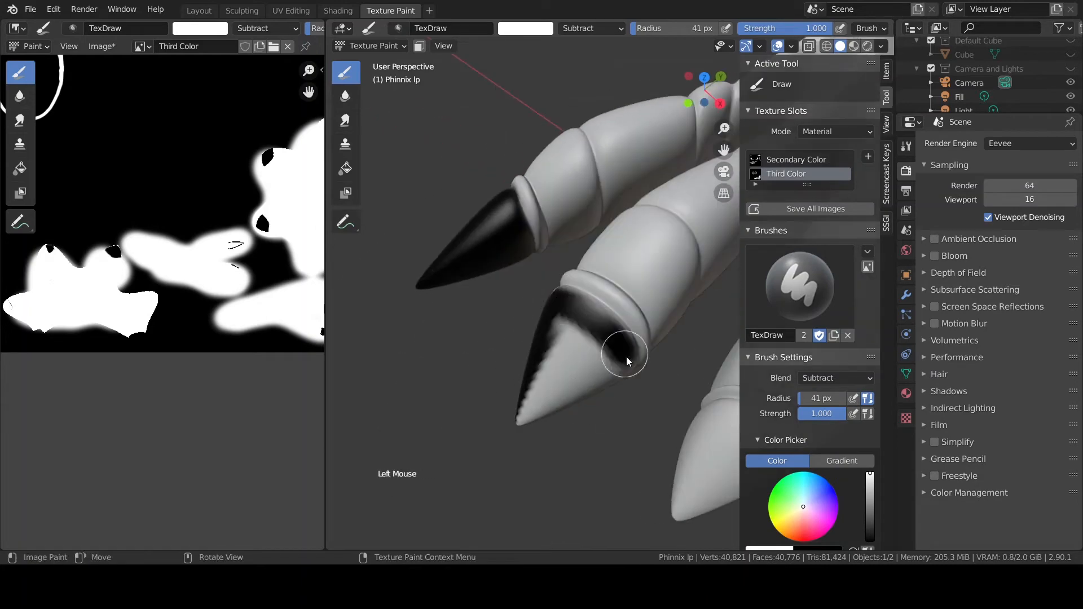
Step: Subtract the mask from the undersides and remaining light areas of these claws
middle_drag(626, 361, 620, 362)
middle_drag(621, 362, 615, 364)
middle_drag(497, 422, 536, 412)
shift+middle_drag(536, 411, 530, 384)
drag(578, 369, 558, 394)
middle_drag(558, 394, 717, 408)
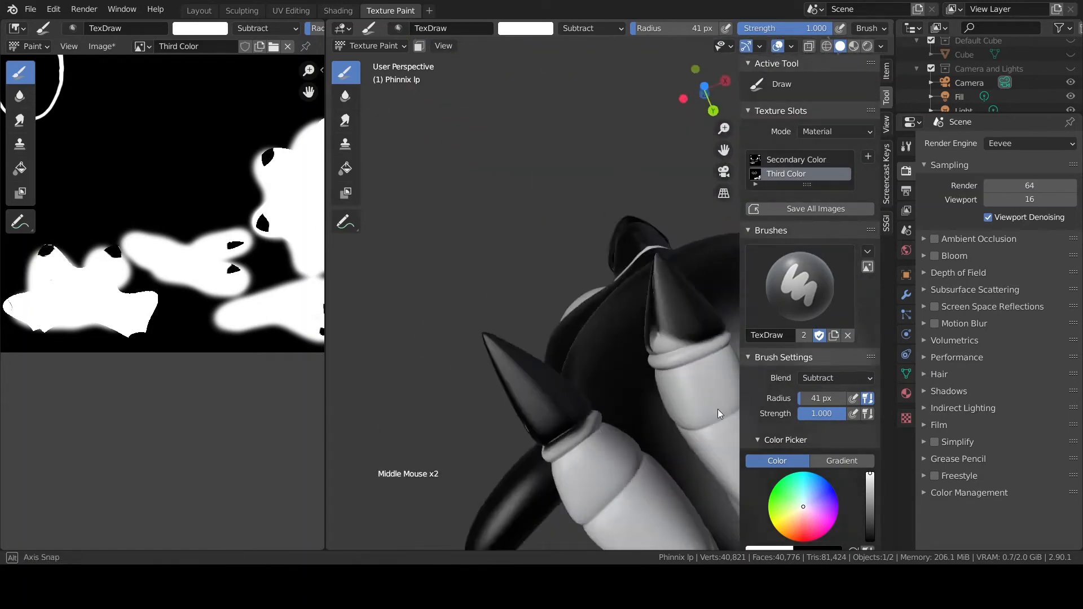
scroll(621, 282, up, 4)
drag(518, 152, 567, 180)
scroll(570, 186, down, 5)
Step: Subtract the mask from the top and sides of the last unpainted front claw
mouse_move(620, 225)
middle_down()
mouse_move(728, 272)
mouse_move(665, 316)
middle_up()
scroll(586, 282, down, 2)
mouse_move(587, 282)
shift+middle_down()
mouse_move(550, 275)
mouse_move(586, 282)
shift+middle_up()
drag(592, 260, 637, 322)
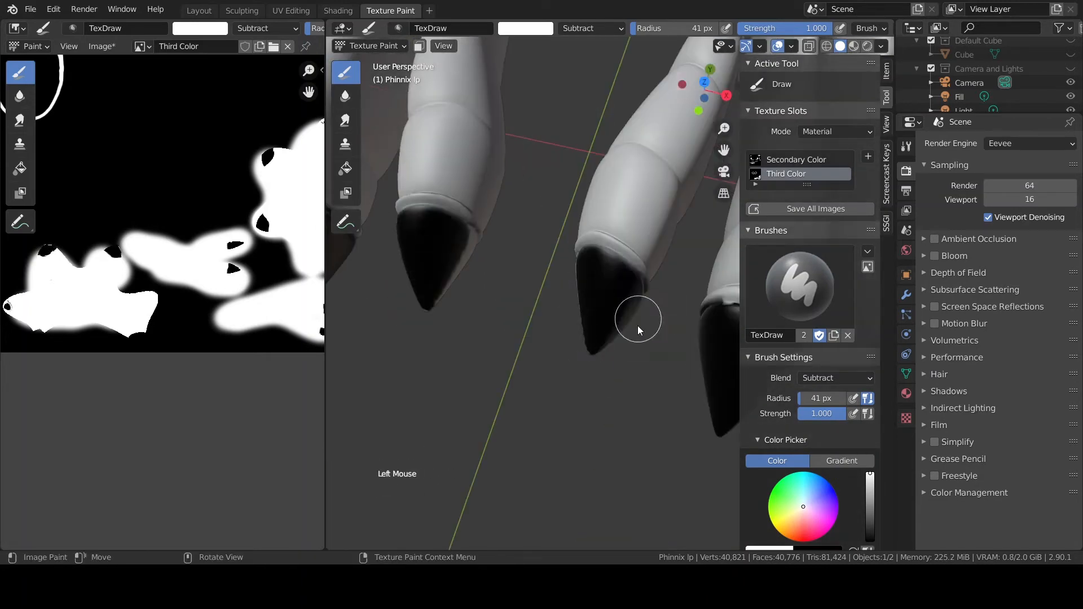
middle_drag(638, 322, 564, 316)
drag(564, 321, 616, 309)
mouse_move(616, 310)
middle_down()
mouse_move(573, 308)
mouse_move(554, 342)
mouse_move(519, 287)
middle_up()
scroll(554, 343, up, 3)
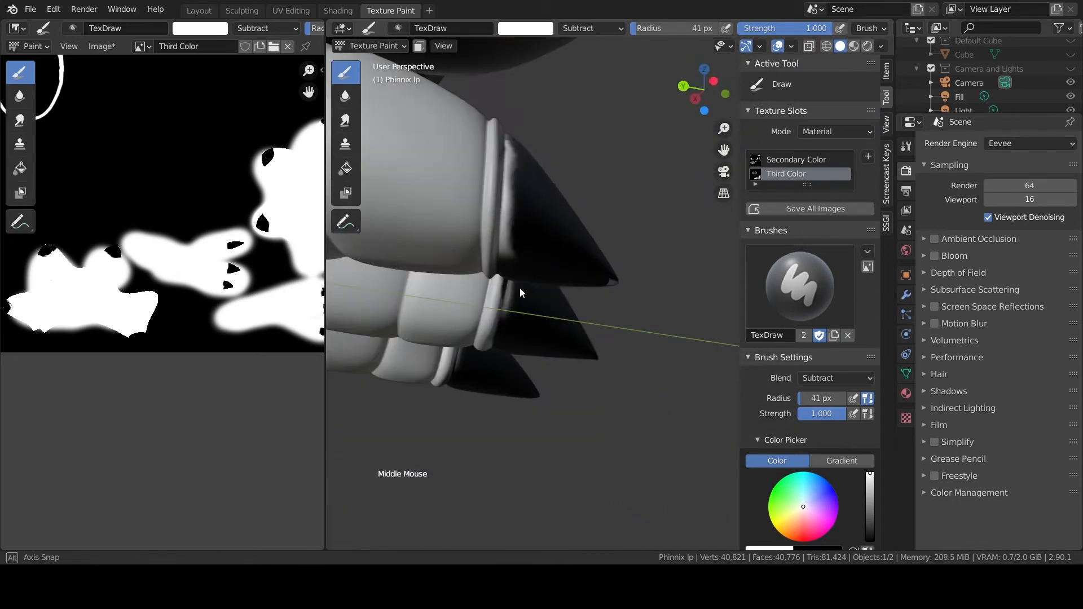
Step: Clean up the light mask remnants along the claw's base beside the toe ring
drag(511, 141, 508, 206)
scroll(513, 245, up, 3)
scroll(513, 245, down, 3)
click(600, 294)
mouse_move(513, 245)
middle_down()
mouse_move(586, 282)
mouse_move(578, 455)
mouse_move(543, 403)
mouse_move(585, 308)
middle_up()
key(Tab)
scroll(544, 404, down, 3)
key(Tab)
scroll(564, 294, up, 6)
drag(516, 322, 513, 282)
Step: Subtract the mask from the first back toe's claw with the 41 px brush
middle_drag(514, 284, 570, 293)
shift+middle_drag(569, 294, 561, 259)
drag(570, 344, 536, 382)
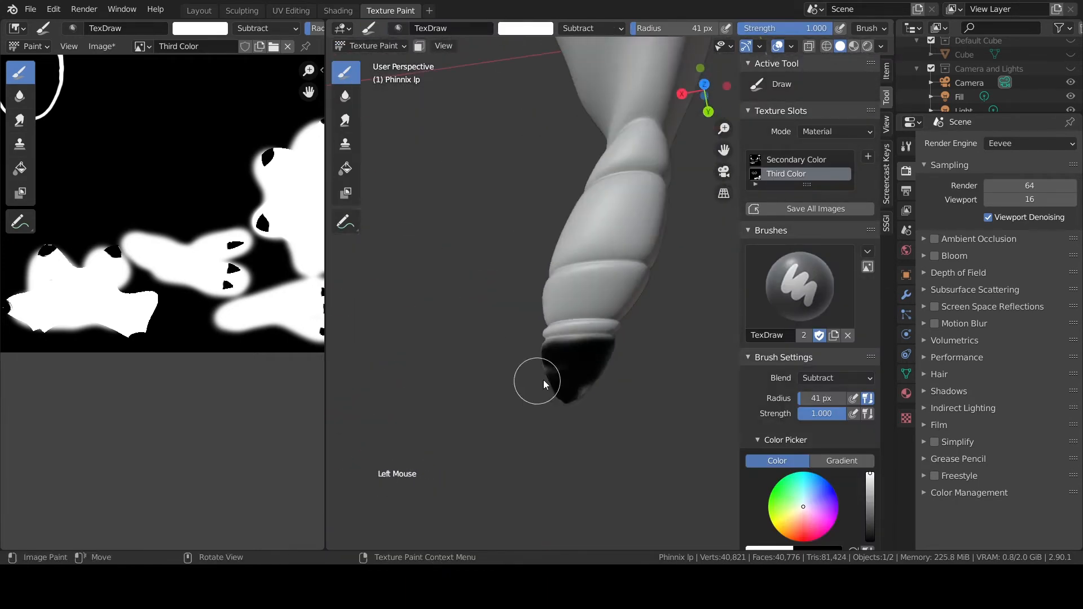
scroll(541, 361, up, 6)
drag(614, 361, 483, 361)
middle_drag(484, 361, 570, 316)
scroll(570, 299, down, 5)
Step: Subtract the mask from the other back toe's claw on all sides
mouse_move(578, 282)
mouse_down()
mouse_move(547, 404)
mouse_move(679, 407)
mouse_up()
shift+middle_drag(679, 407, 638, 315)
mouse_move(637, 315)
middle_down()
mouse_move(616, 236)
mouse_move(609, 248)
middle_up()
drag(609, 249, 672, 307)
middle_drag(672, 307, 631, 249)
scroll(632, 271, up, 5)
drag(631, 288, 666, 253)
Step: Save the Third Color image and the project file
middle_drag(432, 461, 698, 252)
scroll(553, 227, down, 5)
key(alt+s)
key(ctrl+s)
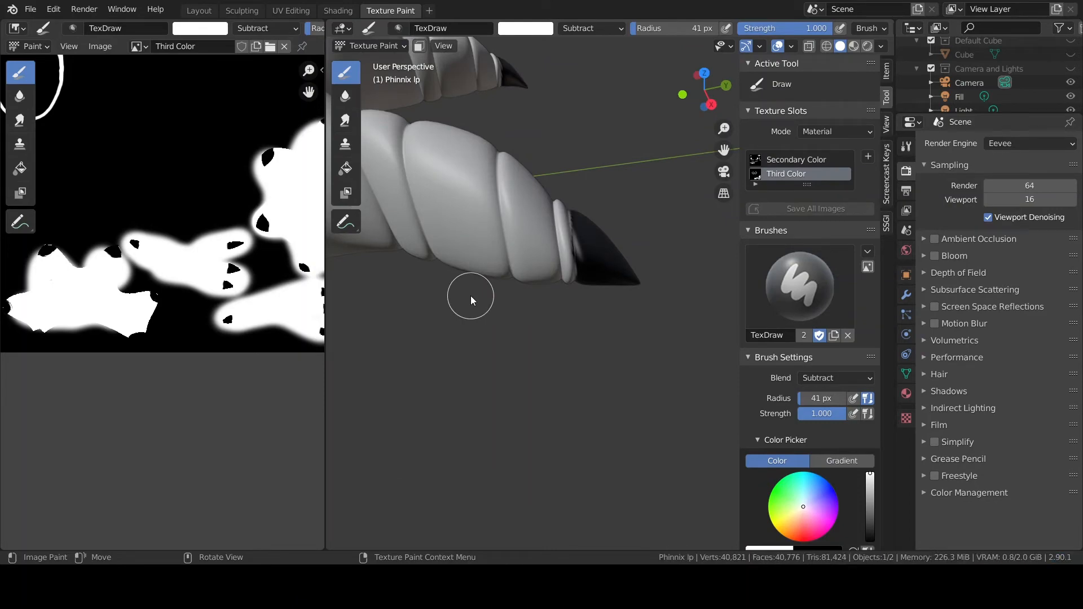
Step: Reset the ColorRamp that feeds the third color's Mix node and give its black stop a purple color
scroll(471, 295, down, 8)
middle_drag(530, 340, 570, 254)
scroll(570, 254, up, 2)
shift+middle_drag(569, 254, 552, 377)
middle_drag(553, 378, 496, 361)
click(343, 11)
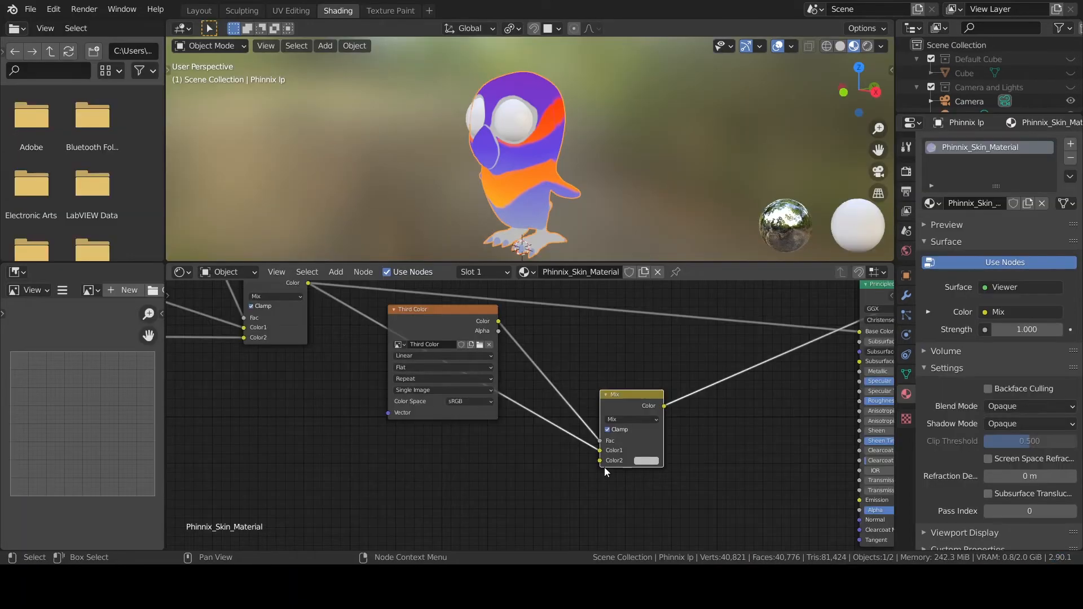
scroll(606, 472, down, 3)
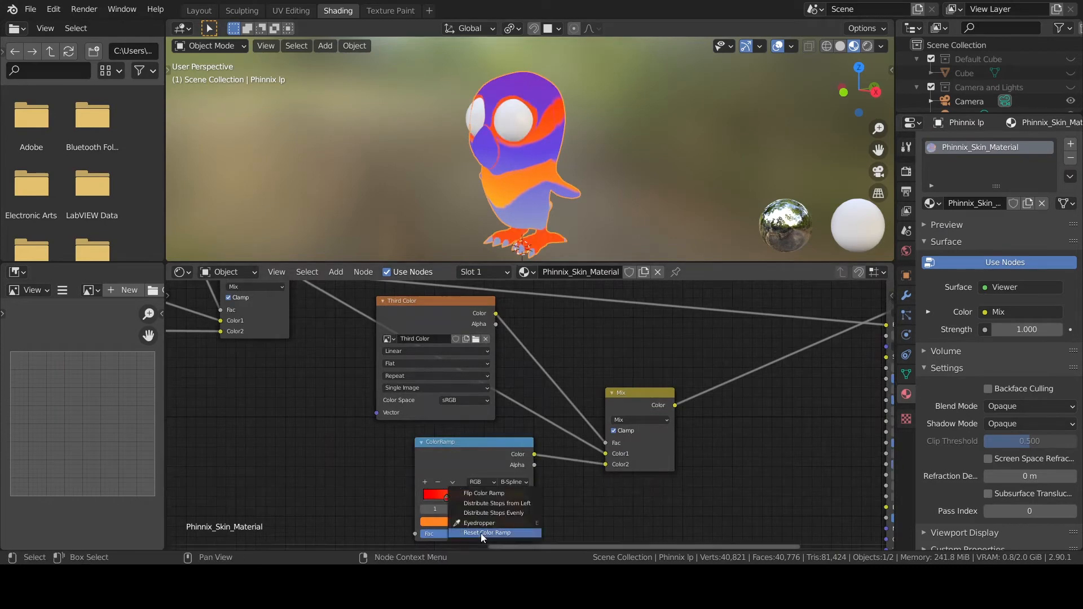
click(480, 533)
scroll(481, 508, up, 3)
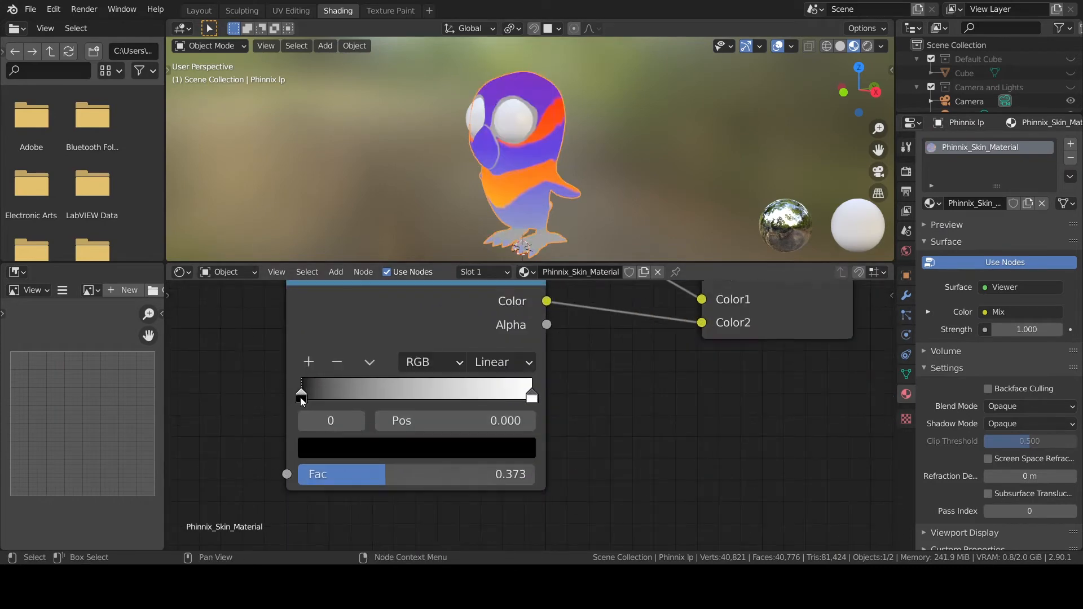
click(416, 448)
drag(443, 274, 468, 236)
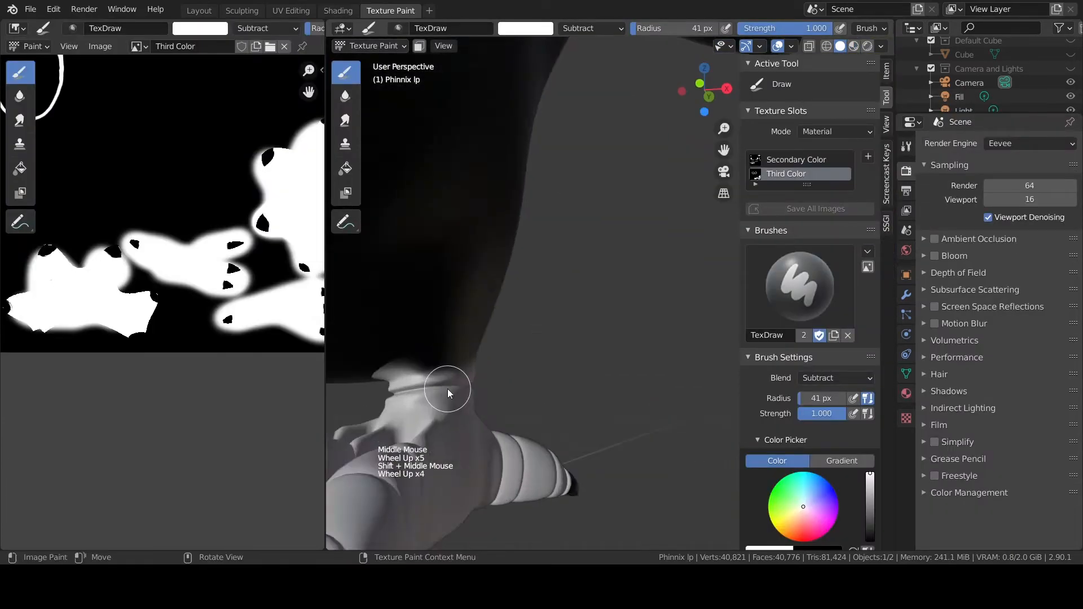
Step: Enlarge the image editor and smear the outer edges of both eye rings on the Third Color mask at 30 px radius
mouse_move(443, 379)
middle_down()
mouse_move(535, 285)
mouse_move(398, 304)
middle_up()
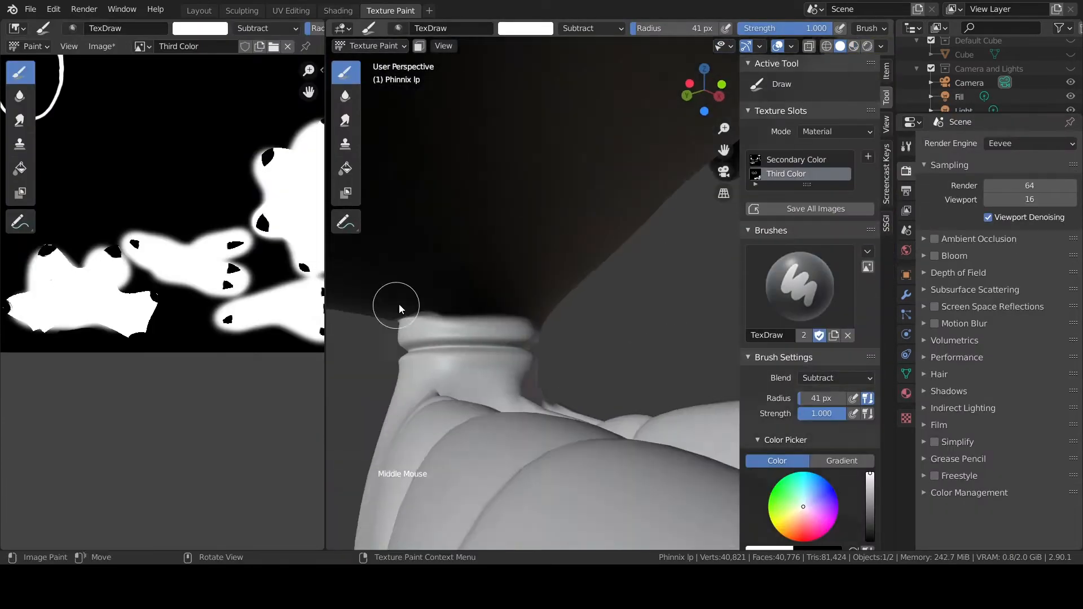
scroll(398, 304, down, 3)
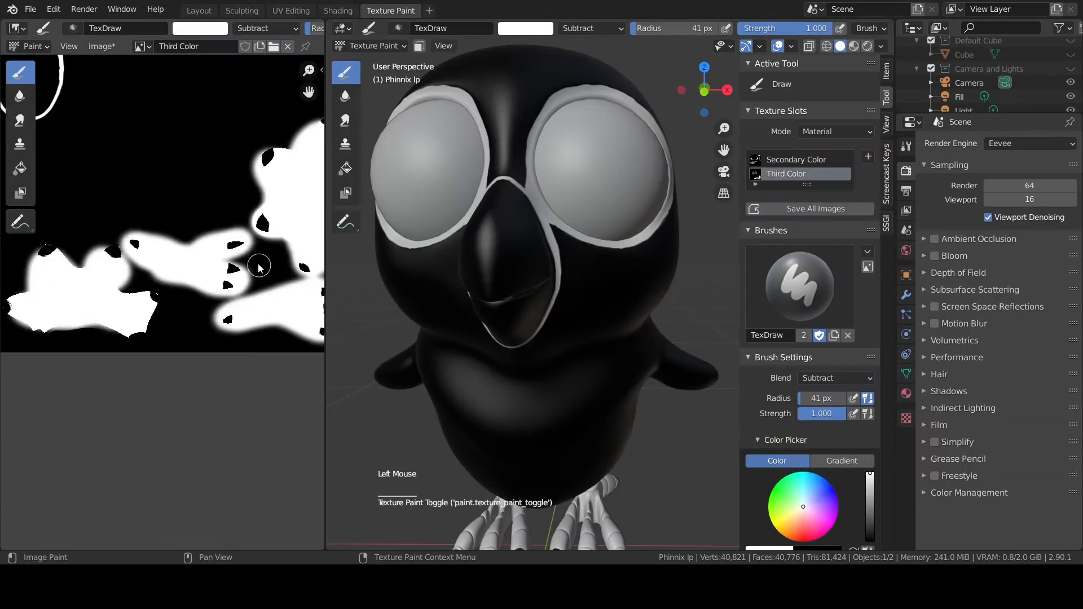
scroll(211, 250, down, 3)
scroll(211, 250, up, 3)
scroll(212, 250, up, 3)
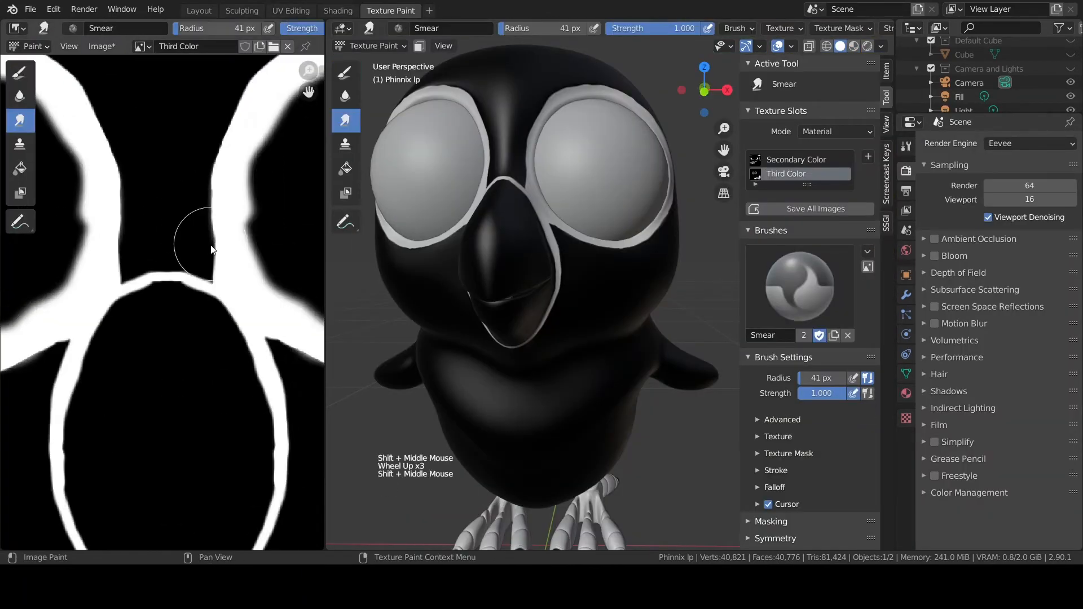
middle_drag(253, 79, 238, 179)
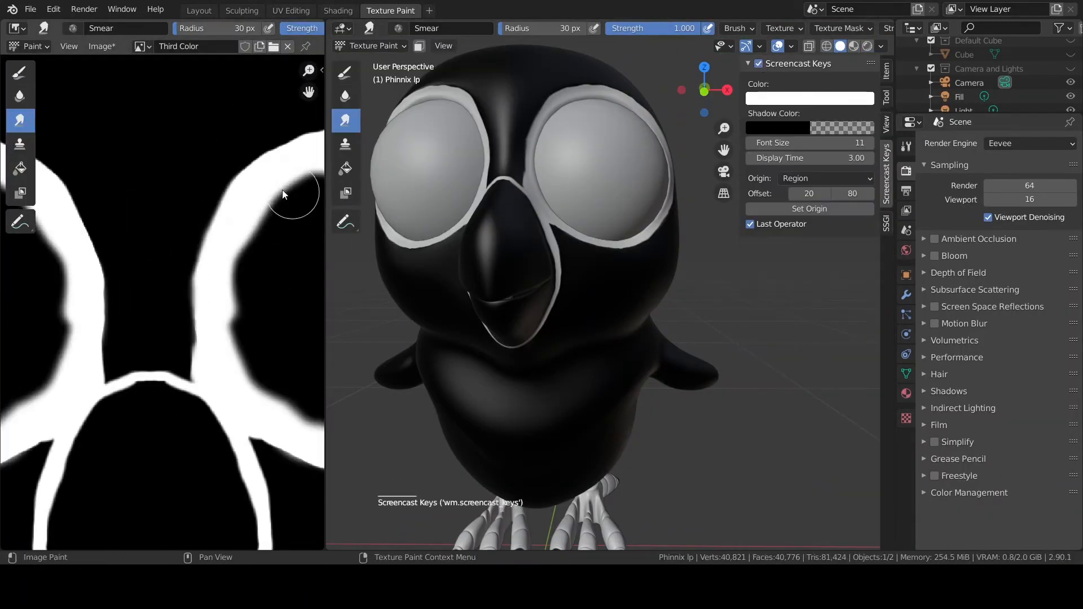
drag(326, 246, 715, 225)
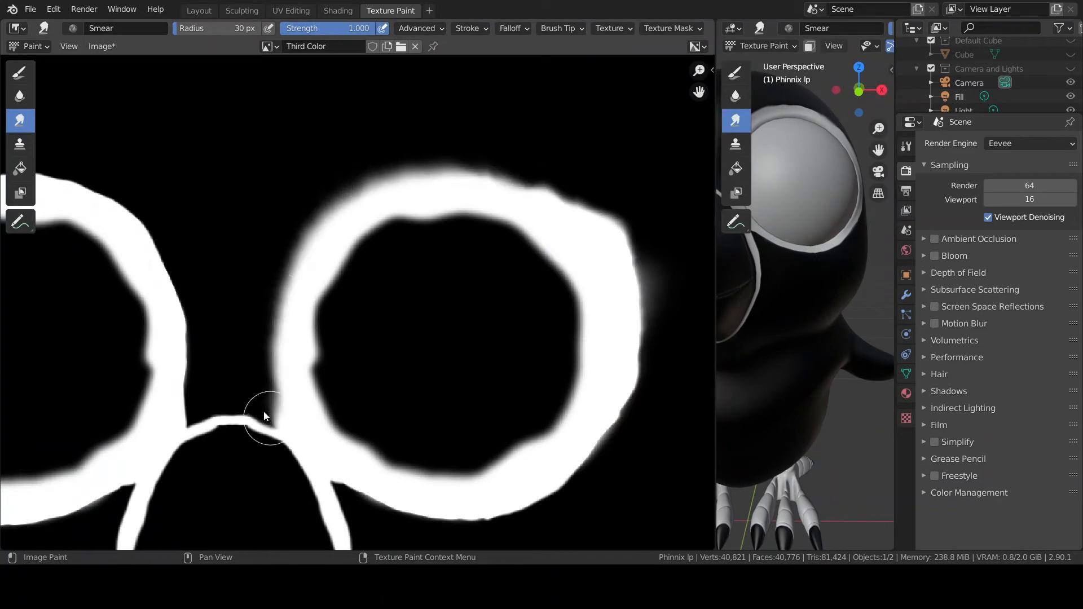
mouse_move(174, 284)
shift+middle_down()
mouse_move(258, 168)
mouse_move(206, 161)
shift+middle_up()
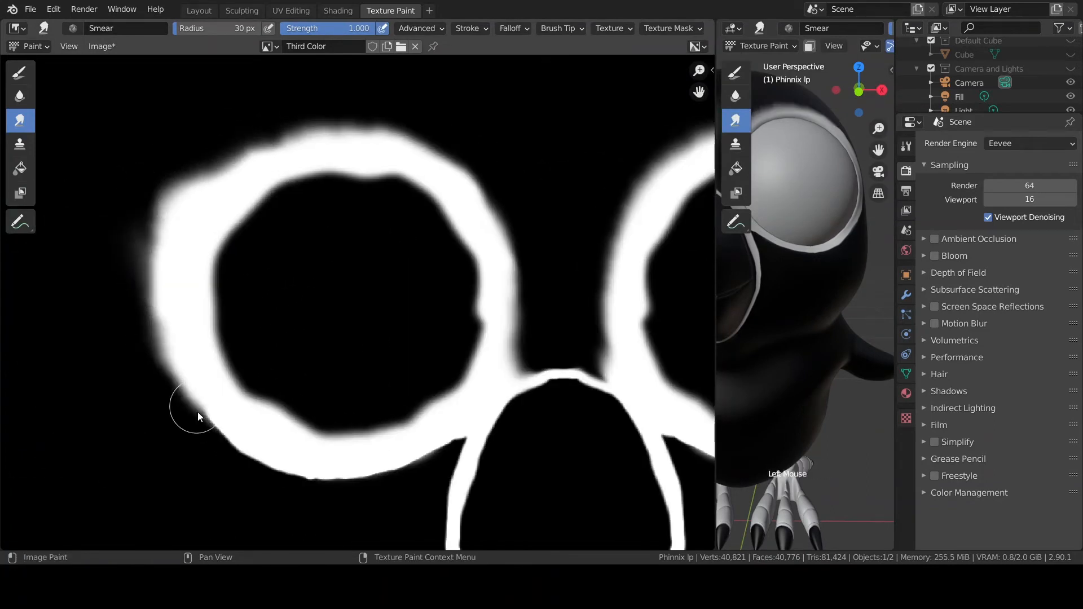
shift+middle_drag(463, 446, 446, 185)
Step: Smear the beak ring's outline and the lower edges of the eye rings on the Third Color mask with the 30 px brush
middle_drag(588, 260, 517, 182)
drag(503, 194, 472, 380)
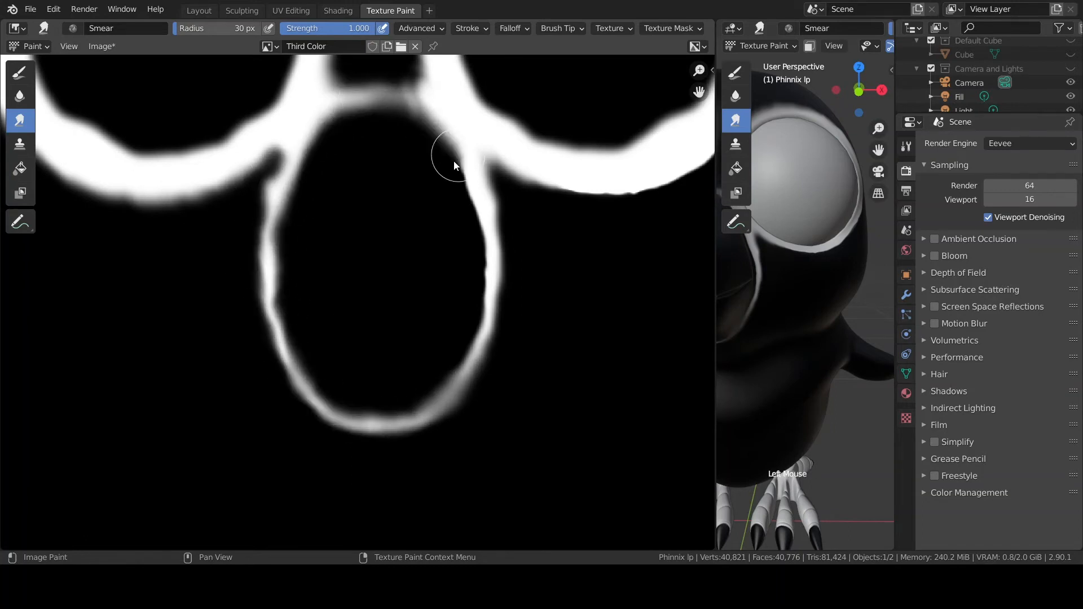
drag(453, 160, 473, 305)
mouse_move(568, 229)
shift+middle_down()
mouse_move(486, 304)
mouse_move(364, 298)
shift+middle_up()
scroll(363, 297, down, 2)
drag(334, 287, 469, 221)
shift+middle_drag(427, 65, 505, 147)
drag(472, 155, 469, 140)
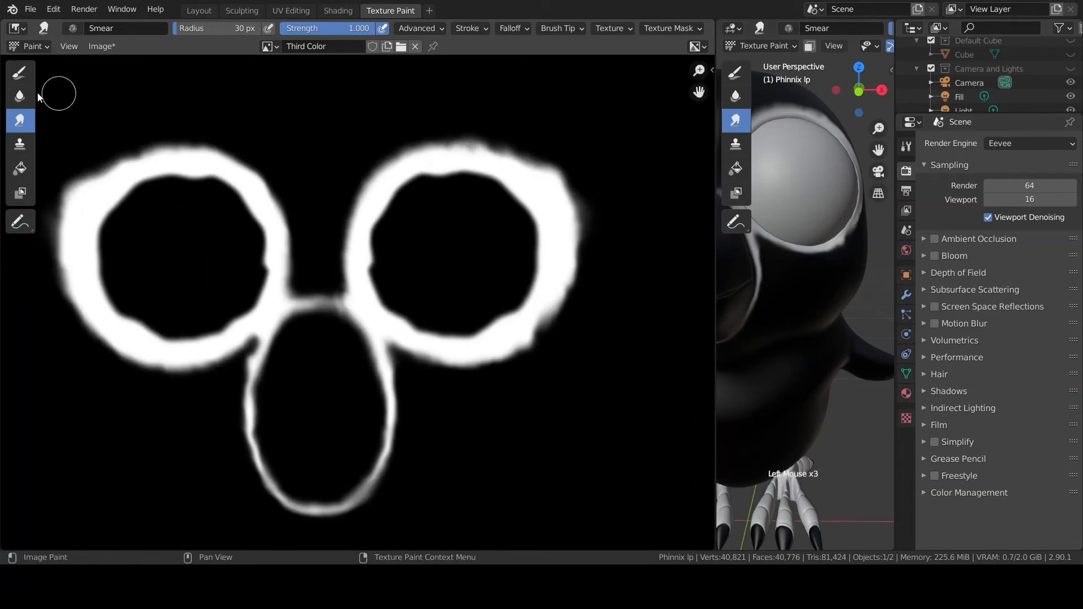
Step: Soften the beak and eye rings with the Soften brush at 124 px radius, and save the Third Color image
middle_drag(381, 469, 407, 355)
drag(400, 364, 377, 393)
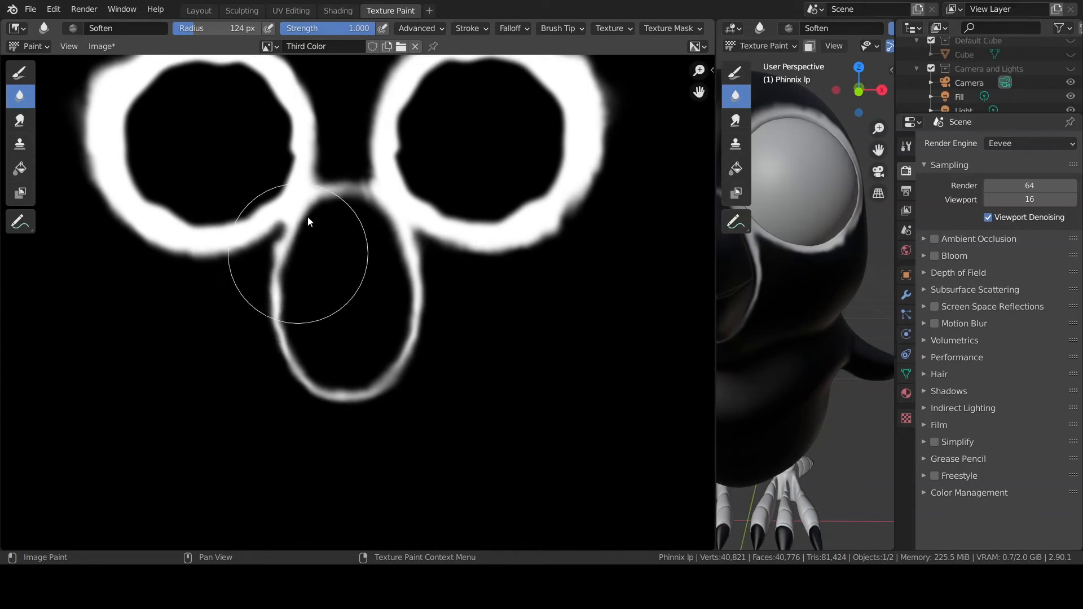
middle_drag(308, 218, 411, 273)
mouse_move(189, 135)
mouse_down()
mouse_move(380, 283)
mouse_move(402, 135)
mouse_up()
scroll(519, 188, down, 4)
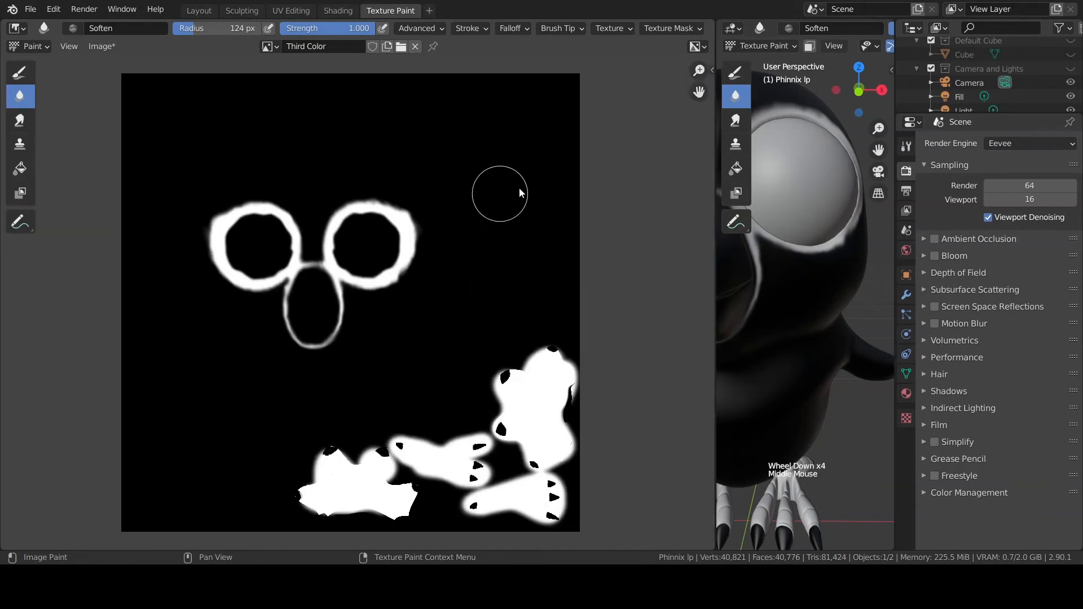
drag(716, 203, 400, 203)
key(alt+s)
Step: Show the bird in material preview and select the whole beak's faces as the paint mask
click(854, 46)
middle_drag(705, 316, 632, 308)
scroll(834, 352, down, 3)
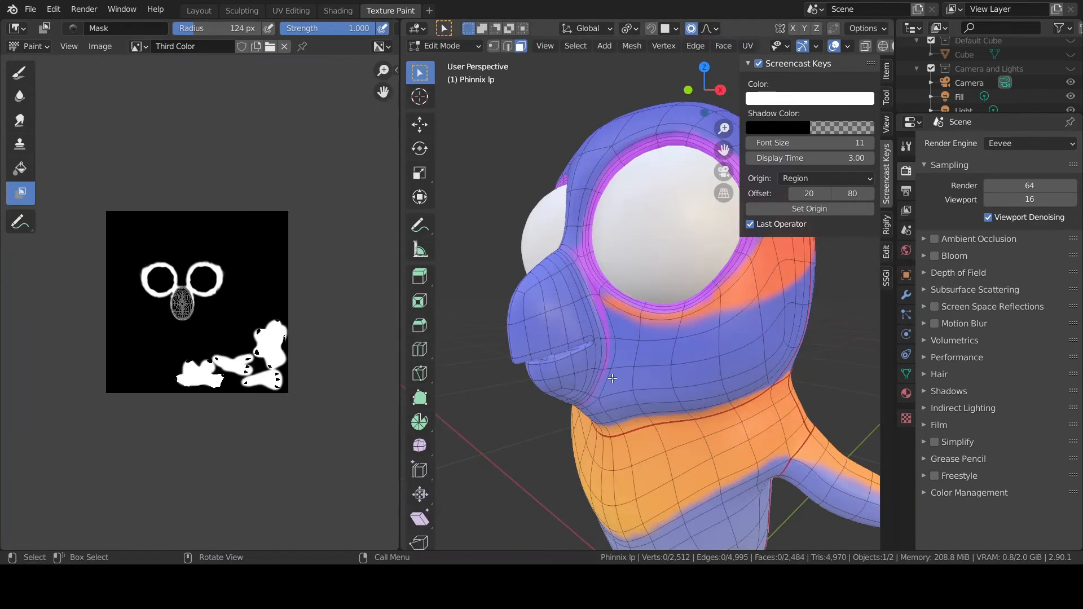
shift+click(579, 374)
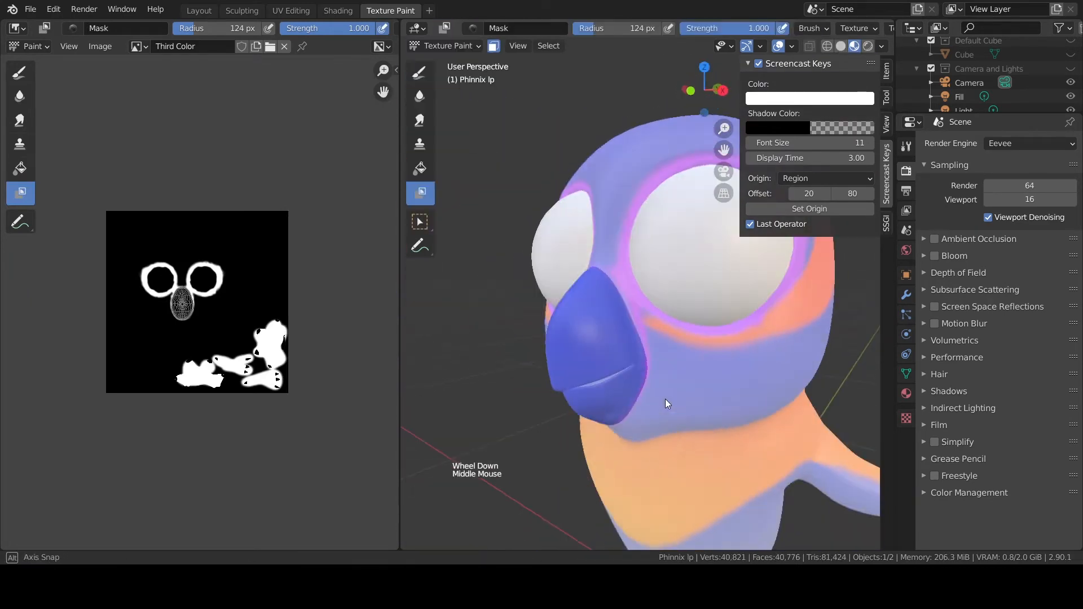
Step: Create a blank black 2048 x 2048 px image named Fourth Color
click(185, 46)
click(185, 71)
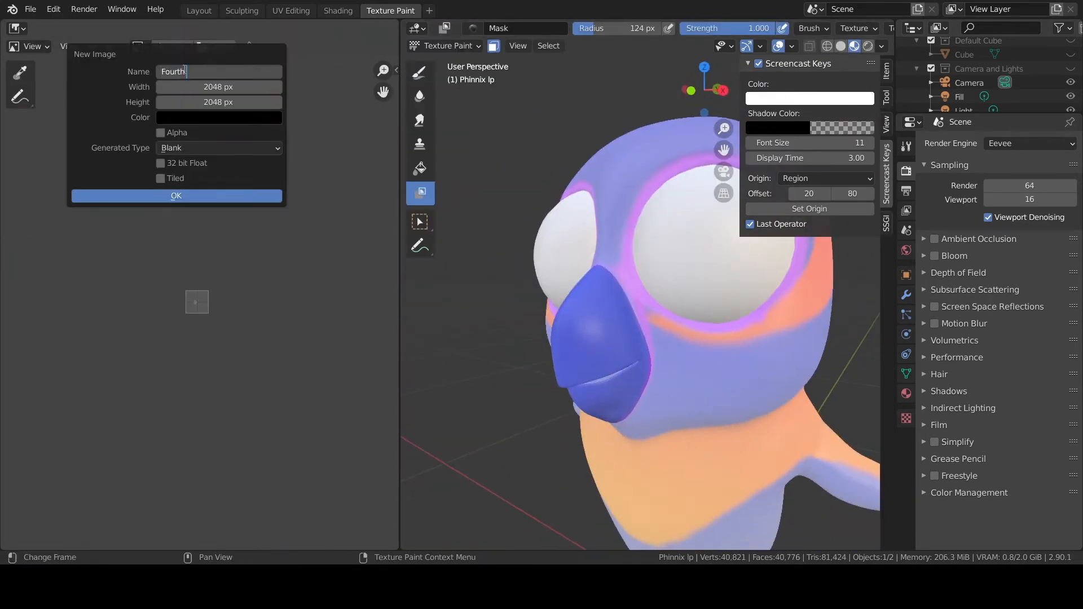
key(Return)
key(Return)
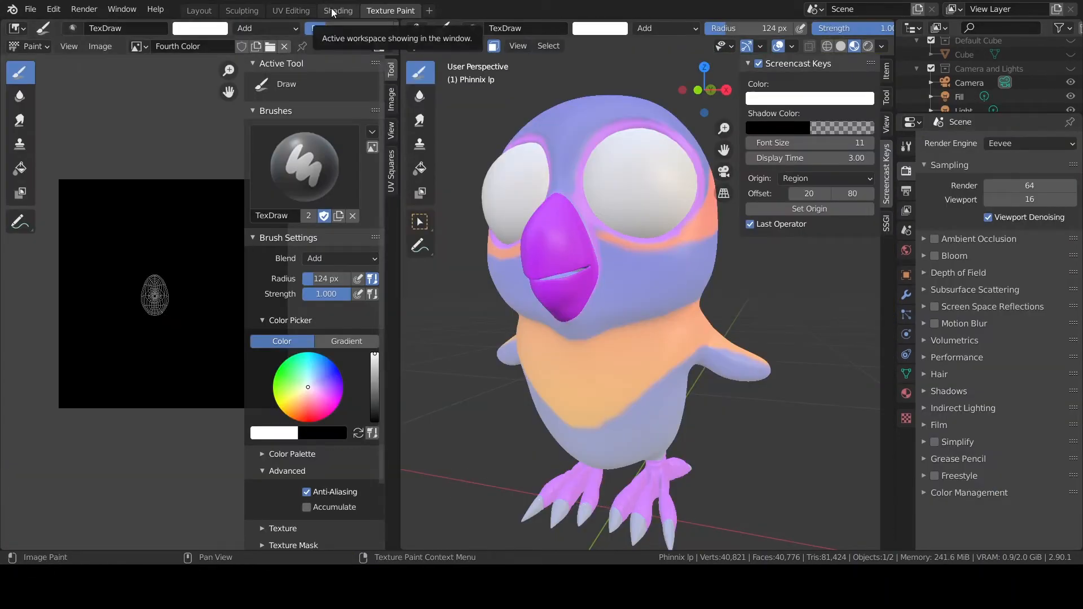
Step: Fill the selected beak with white on the Fourth Color mask using the Add brush at 124 px radius
middle_drag(507, 248, 496, 229)
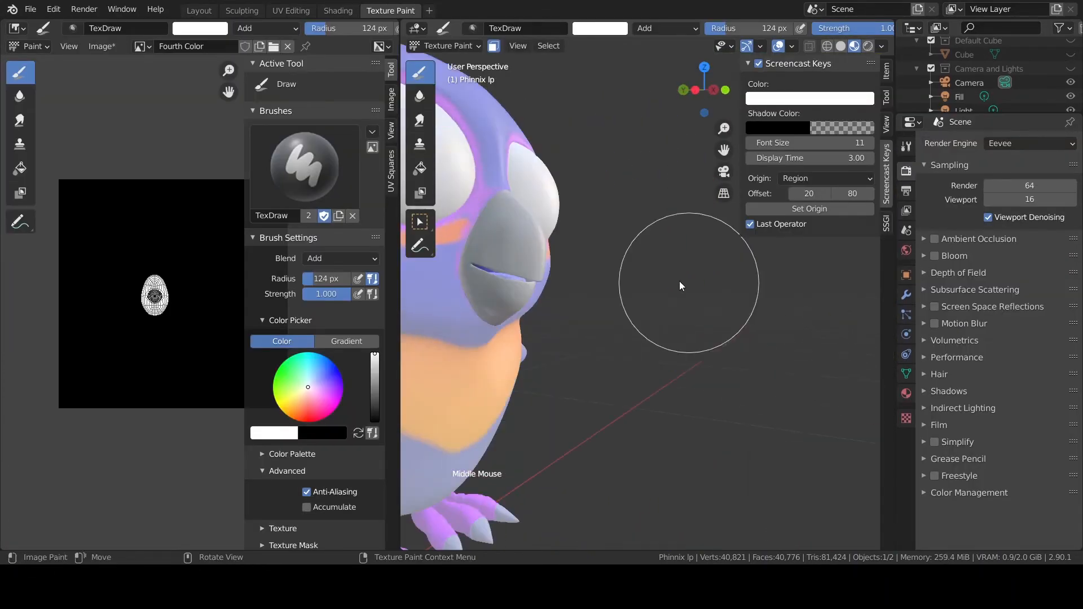
mouse_move(680, 286)
middle_down()
mouse_move(532, 392)
mouse_move(527, 280)
mouse_move(546, 283)
mouse_move(463, 385)
middle_up()
click(527, 281)
click(541, 285)
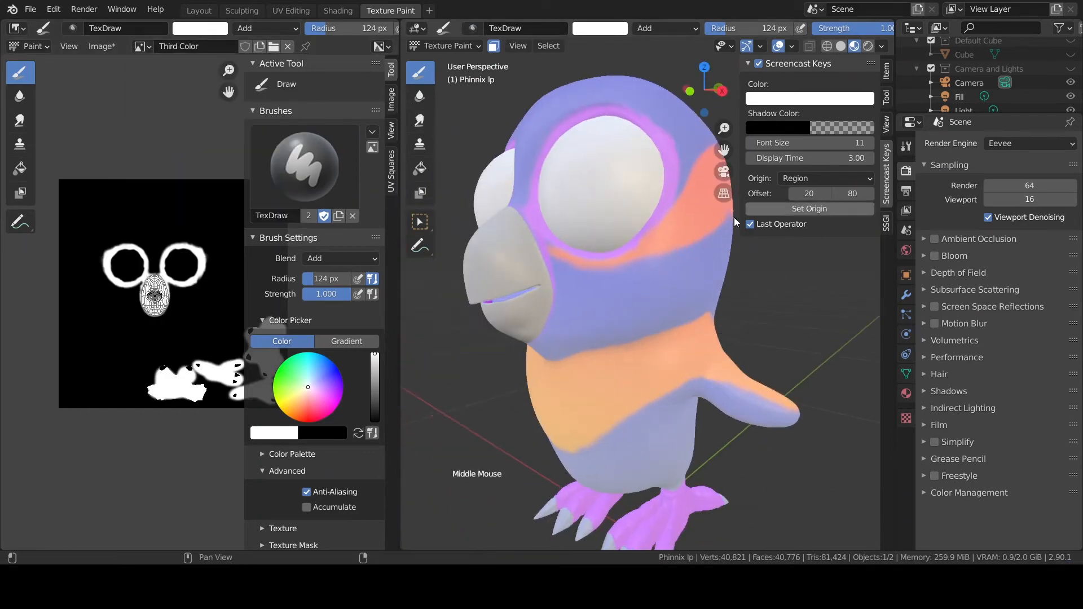
Step: Subtract the selected beak from the Third Color mask with the 124 px brush and save the image
click(498, 242)
middle_drag(498, 242, 501, 283)
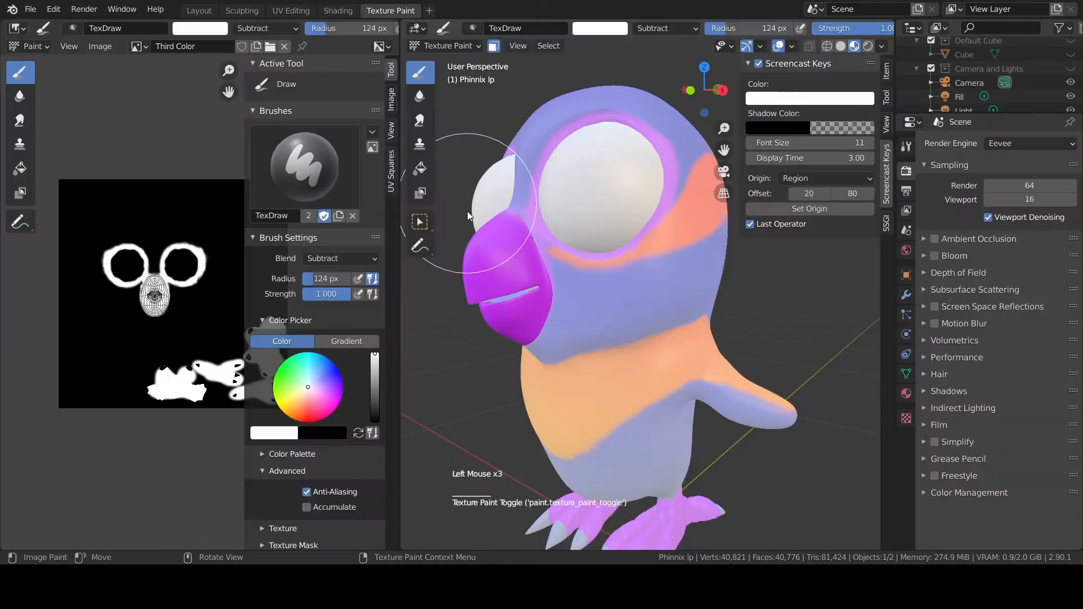
mouse_move(524, 305)
middle_down()
mouse_move(535, 306)
mouse_move(524, 366)
middle_up()
key(alt+s)
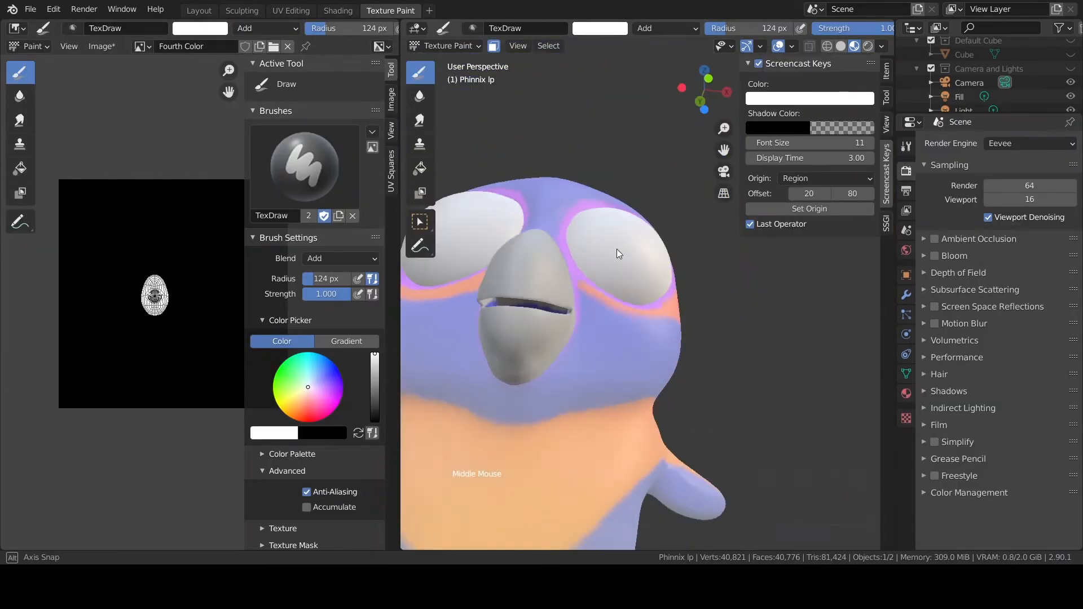
Step: Add the rest of the beak around the mouth to the Fourth Color mask and save the image
mouse_move(538, 316)
middle_down()
mouse_move(546, 323)
mouse_move(638, 293)
mouse_move(676, 315)
mouse_move(580, 278)
mouse_move(576, 367)
middle_up()
scroll(549, 324, down, 5)
key(alt+s)
Step: Select the claw tips in Edit Mode and grow the selection three times to cover the claws
click(452, 46)
click(446, 75)
scroll(626, 316, up, 4)
shift+click(588, 318)
shift+click(565, 300)
shift+click(526, 291)
scroll(646, 290, up, 4)
key(ctrl+KP_Add)
key(ctrl+KP_Add)
key(ctrl+KP_Add)
scroll(675, 314, down, 3)
scroll(575, 367, up, 3)
Step: Return to texture painting, toggle the selection of all faces, and save the Fourth Color image
click(452, 45)
click(451, 129)
key(a)
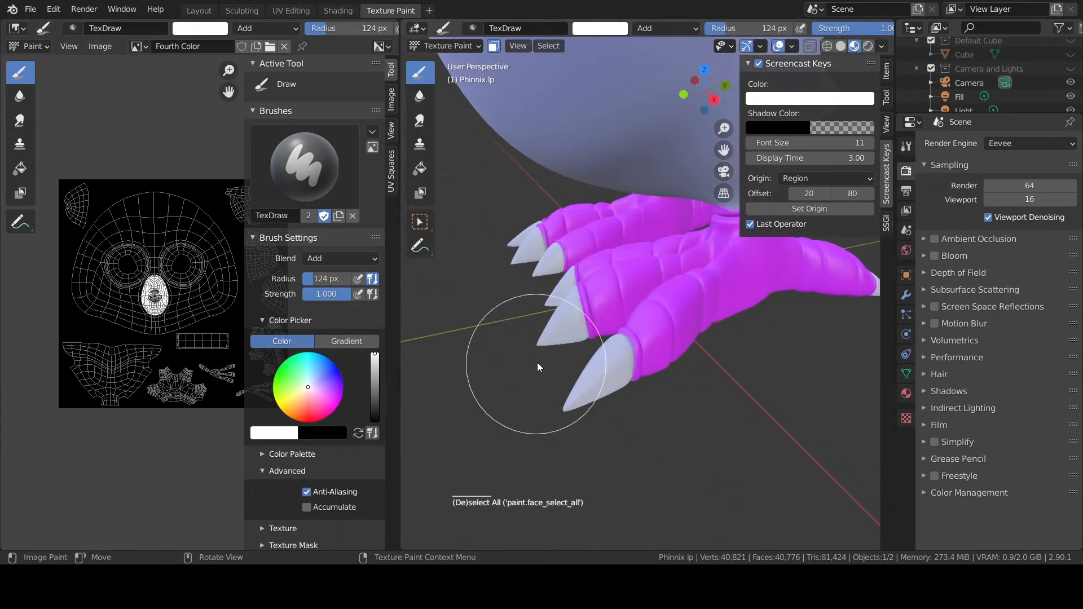
click(338, 10)
click(391, 10)
click(558, 92)
mouse_move(558, 101)
middle_down()
mouse_move(536, 472)
mouse_move(574, 396)
mouse_move(716, 320)
mouse_move(665, 399)
mouse_move(598, 316)
middle_up()
scroll(716, 320, down, 2)
scroll(664, 394, down, 4)
key(alt+s)
Step: Arrange the Mix nodes that blend the third and fourth colors in the skin material's node tree
click(341, 11)
shift+middle_drag(561, 258, 575, 227)
scroll(452, 468, up, 4)
middle_drag(451, 468, 426, 401)
drag(418, 405, 409, 399)
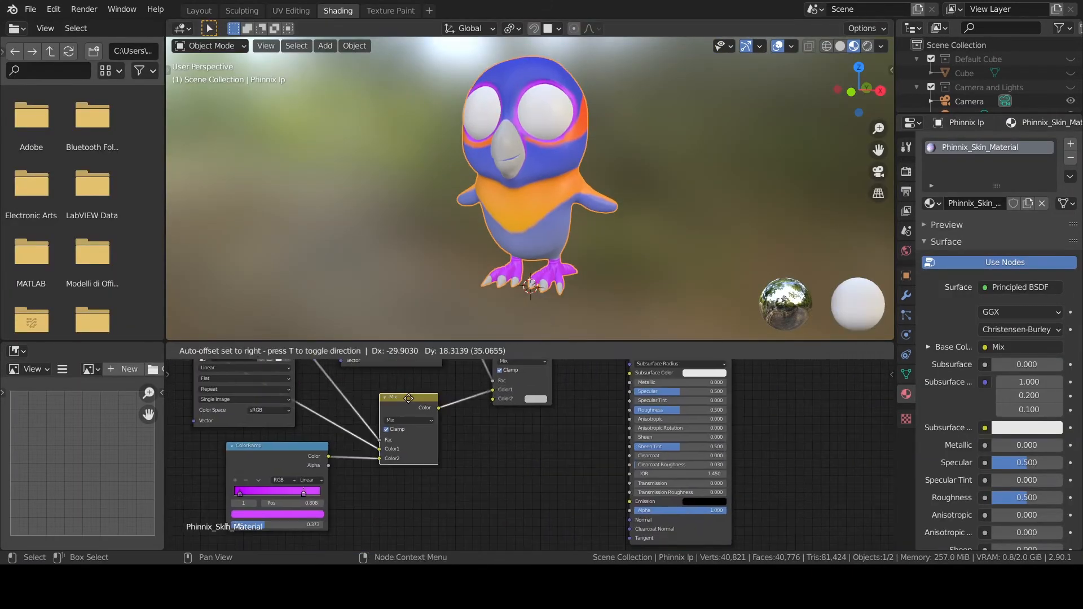
drag(487, 429, 493, 398)
Step: Feed the red-orange ColorRamp into the second color input of the Fourth Color's Mix node
scroll(530, 448, down, 3)
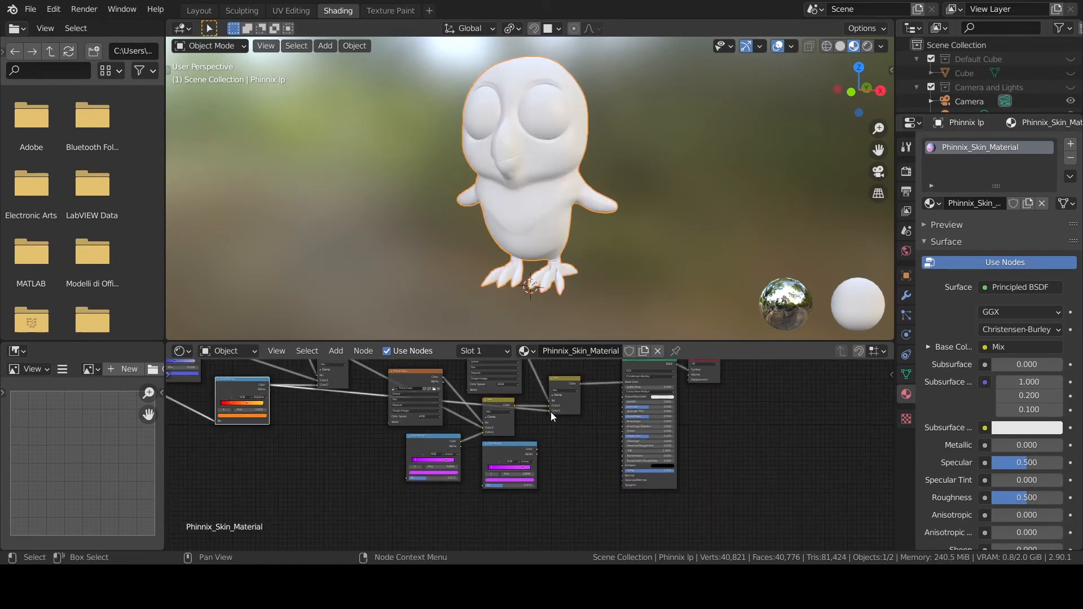
scroll(550, 412, down, 1)
middle_drag(551, 412, 563, 444)
drag(240, 380, 562, 444)
drag(303, 419, 562, 443)
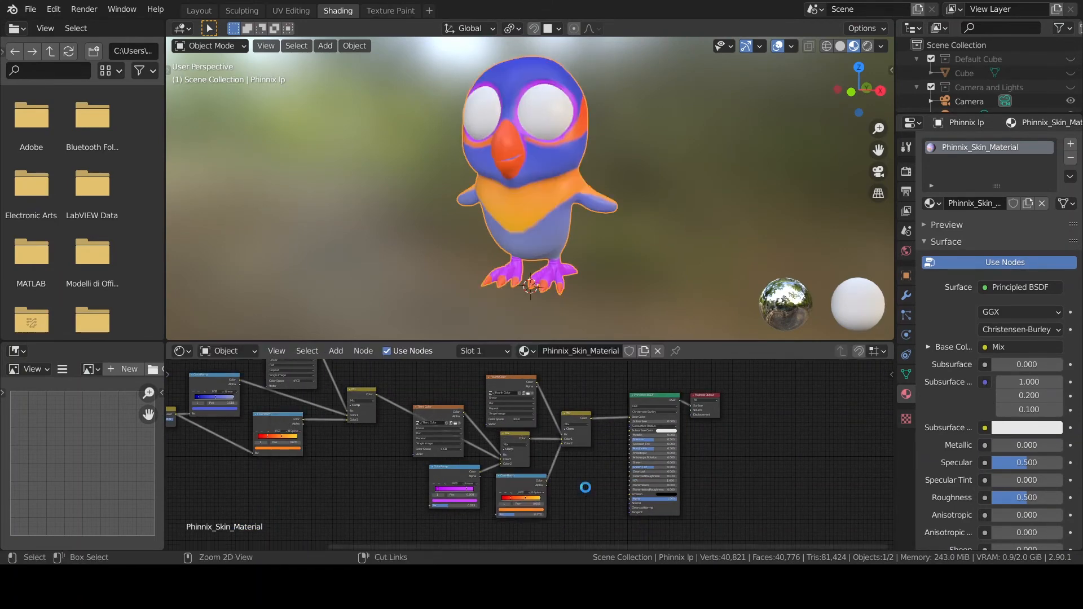
Step: Examine the recolored bird from several angles in an enlarged preview, along with the third and fourth color nodes
scroll(439, 164, up, 3)
middle_drag(536, 170, 570, 337)
mouse_move(581, 237)
middle_down()
mouse_move(568, 235)
mouse_move(592, 242)
middle_up()
scroll(593, 248, down, 3)
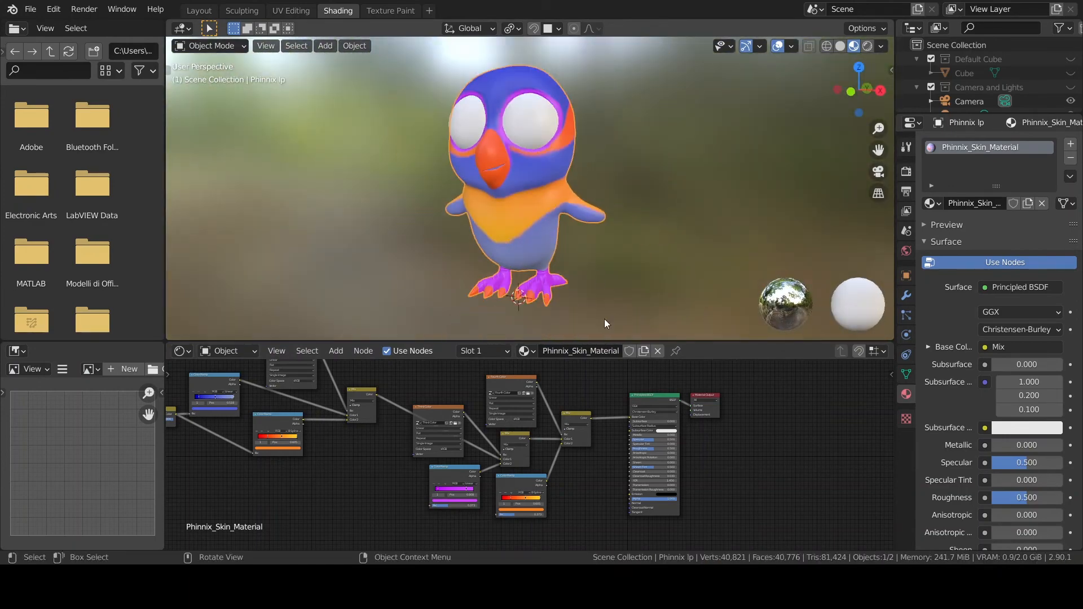
drag(602, 342, 599, 425)
scroll(566, 339, up, 2)
middle_drag(564, 332, 503, 239)
middle_drag(439, 444, 414, 470)
scroll(436, 511, up, 3)
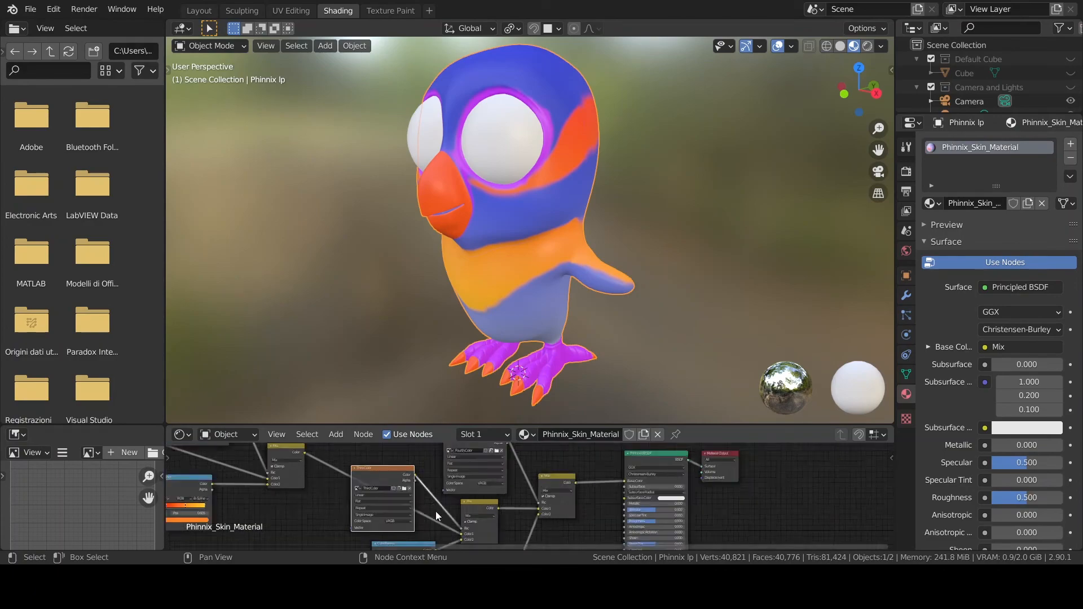
drag(431, 425, 427, 256)
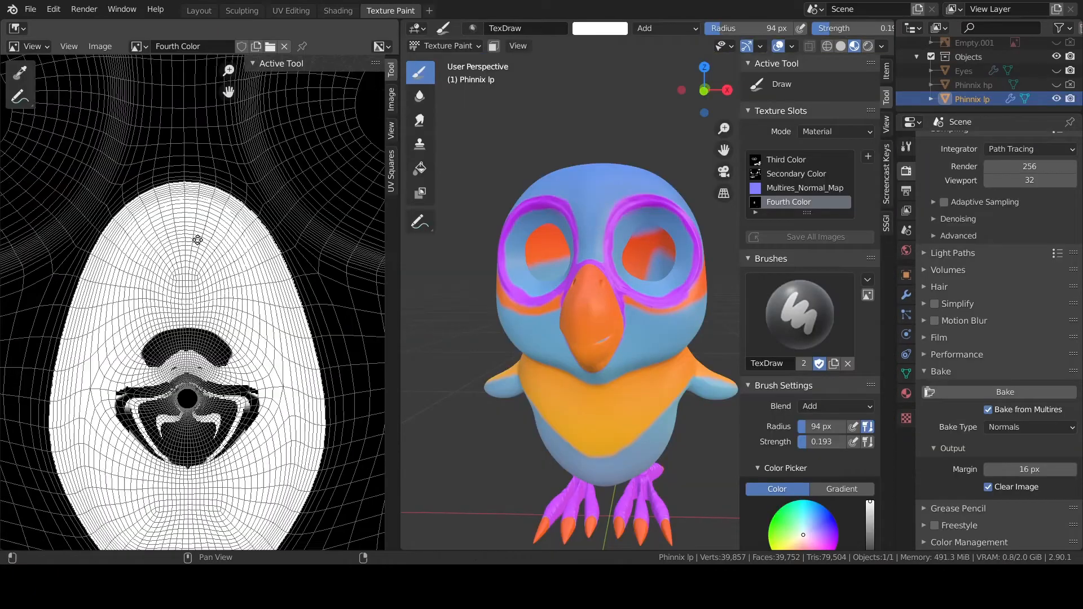
Step: Put the Fourth Color image editor into Paint mode with the Draw brush at strength 1.000
scroll(198, 240, up, 3)
mouse_move(617, 350)
middle_down()
mouse_move(605, 306)
mouse_move(628, 318)
middle_up()
scroll(605, 308, up, 8)
scroll(628, 318, down, 2)
click(31, 46)
click(31, 73)
click(20, 72)
drag(313, 294, 351, 294)
Step: Fill the black mouth interior with white on the Fourth Color mask at 50 px radius and save the image
scroll(195, 311, down, 2)
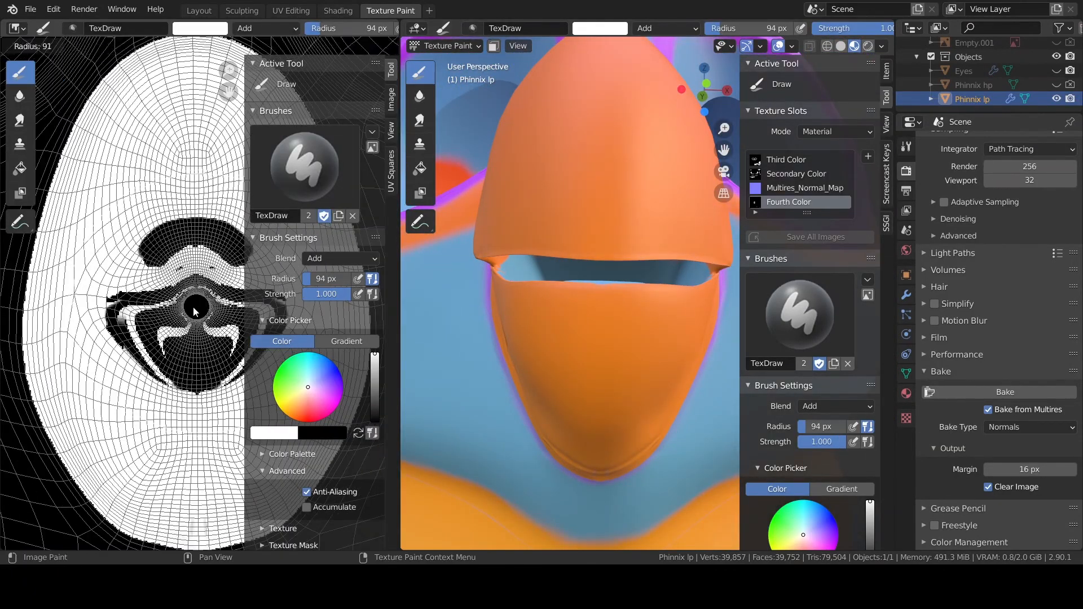
scroll(200, 371, down, 2)
middle_drag(536, 266, 652, 321)
scroll(653, 321, down, 5)
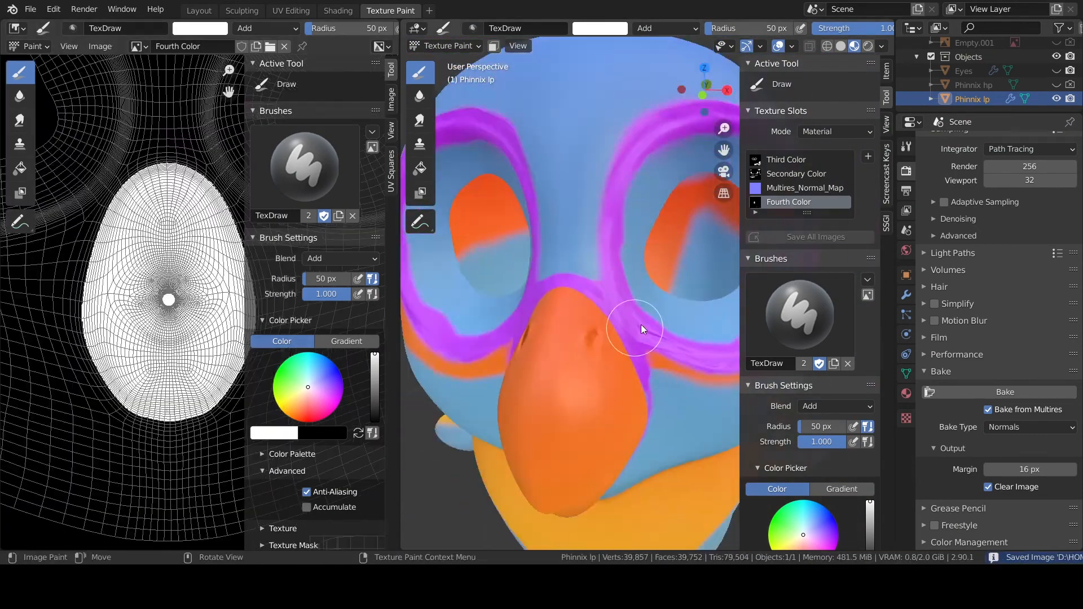
scroll(642, 329, down, 5)
Step: Unhide the Eyes object and examine the skin material's node tree, including its normal map nodes
click(1056, 72)
scroll(178, 295, down, 3)
click(337, 11)
scroll(597, 422, down, 3)
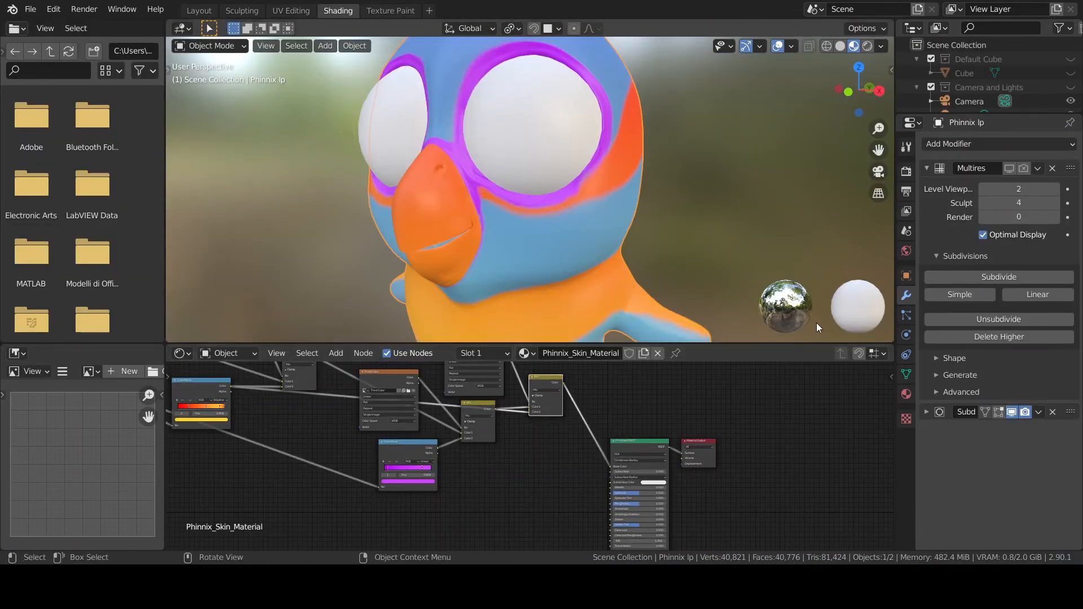
scroll(531, 435, down, 3)
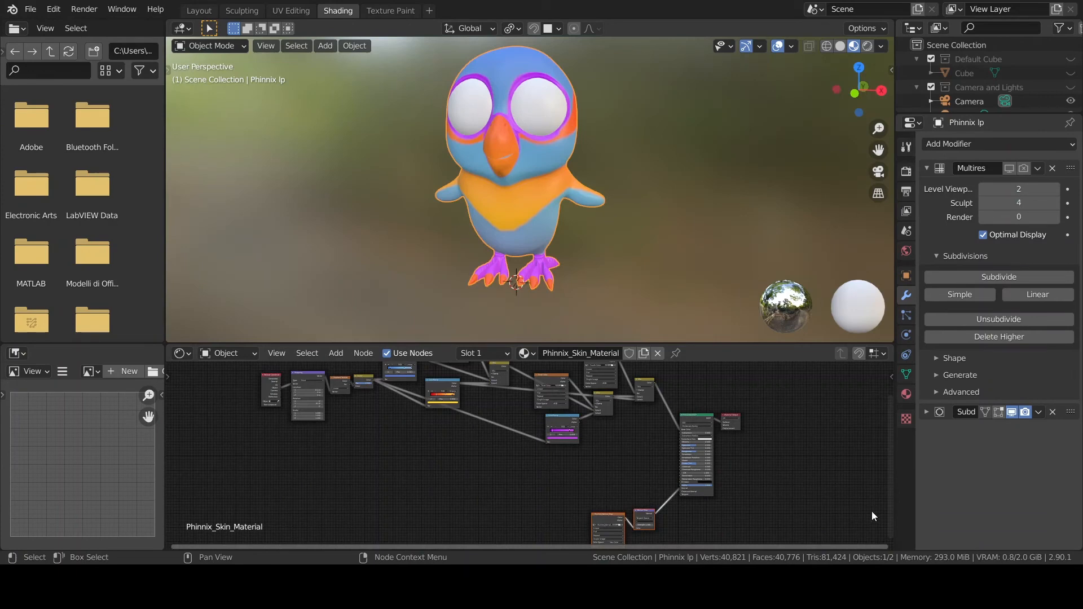
scroll(624, 473, up, 3)
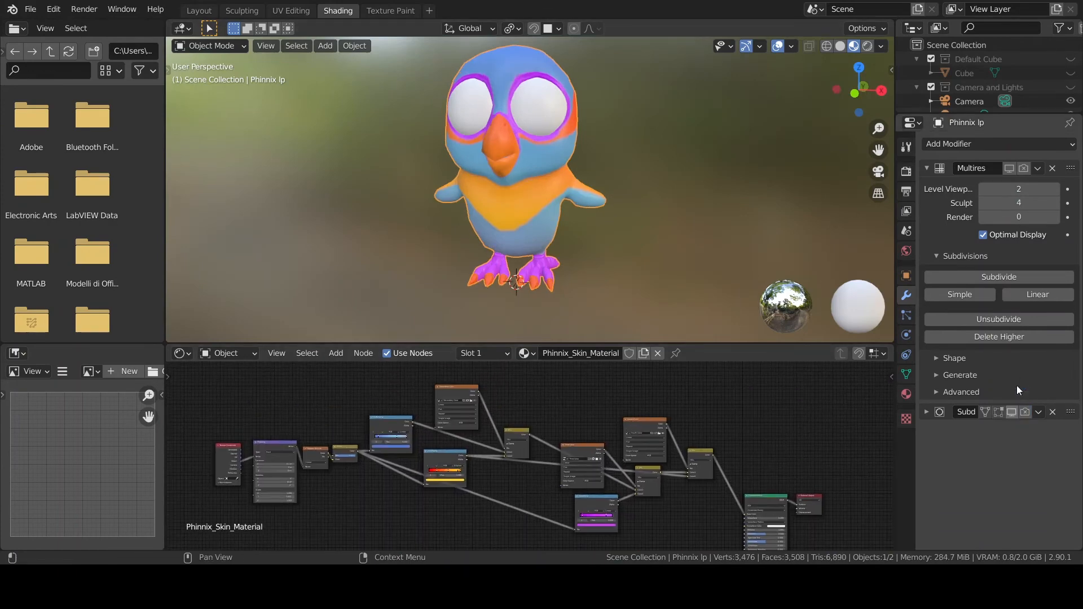
middle_drag(705, 429, 648, 543)
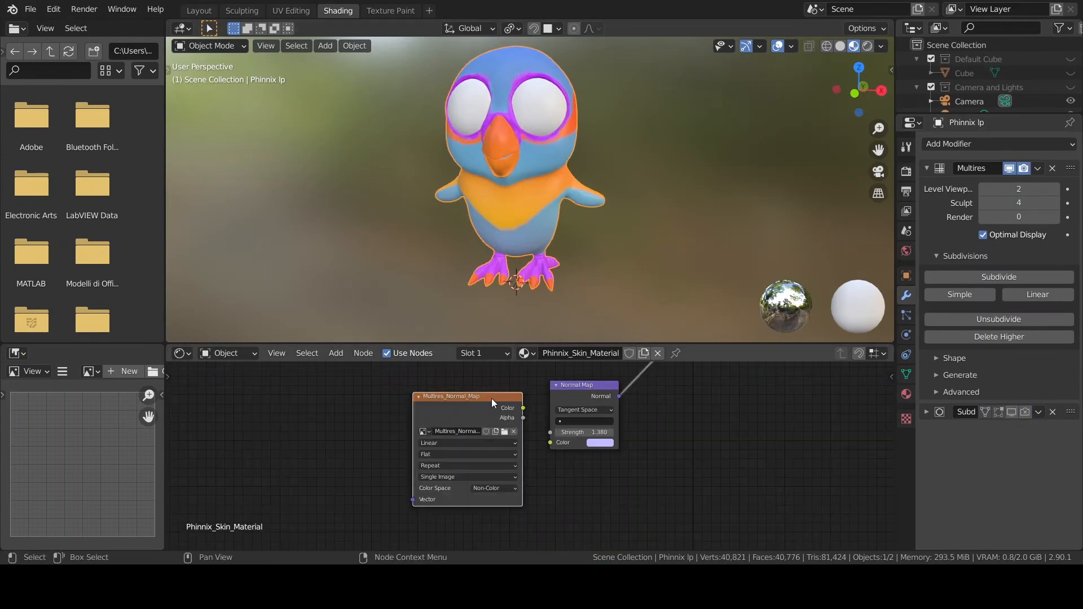
click(398, 9)
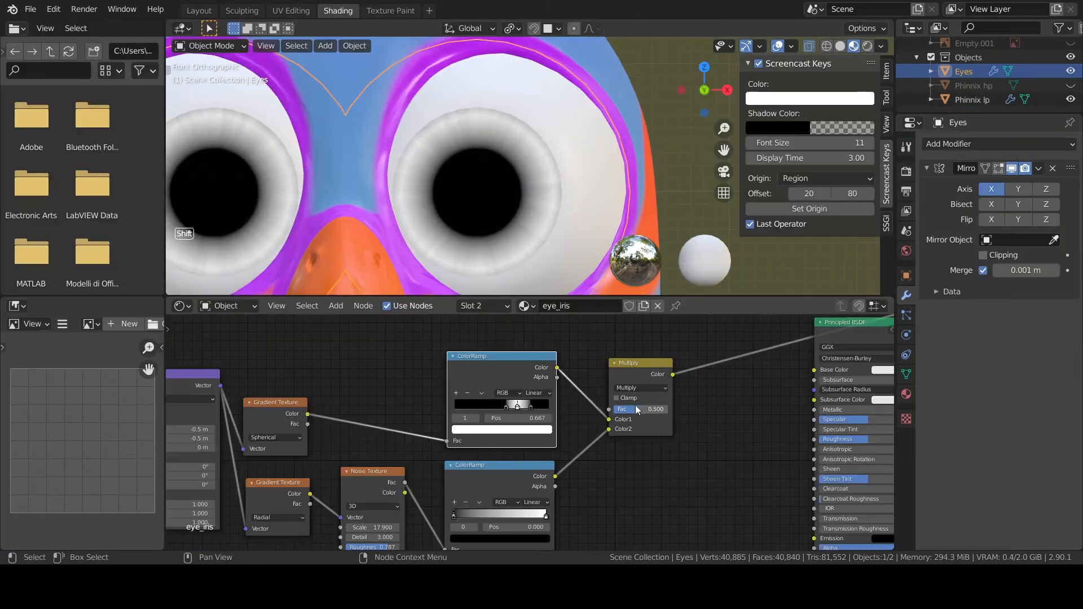
Step: Set the iris Multiply node's factor to 0.787 and recolor the noise ColorRamp's black stop, sampling the bird's blue skin
drag(635, 407, 653, 408)
middle_drag(558, 513, 565, 477)
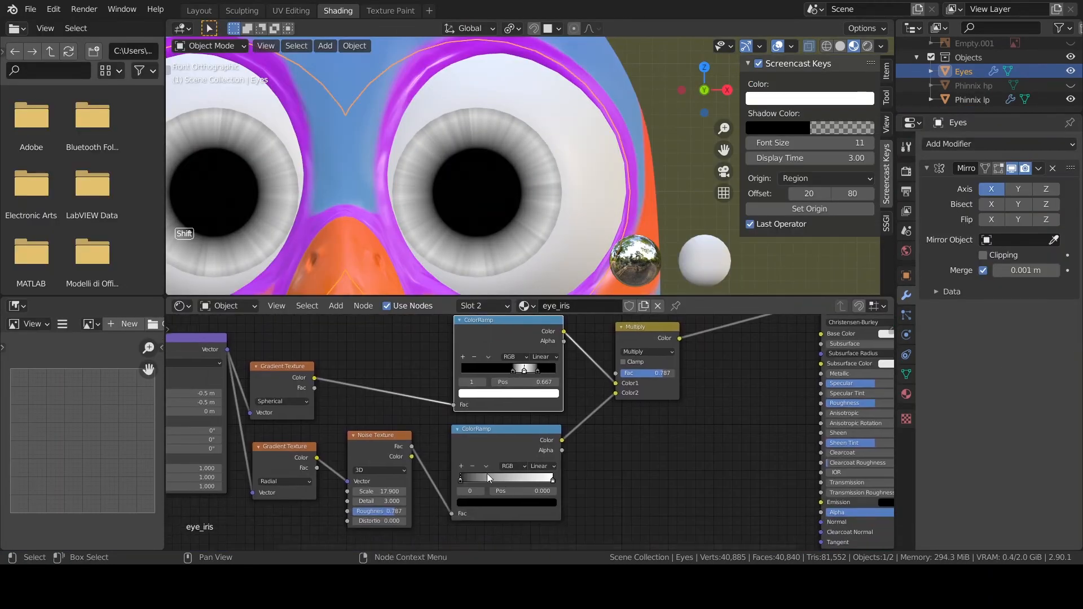
click(476, 502)
drag(533, 408, 537, 388)
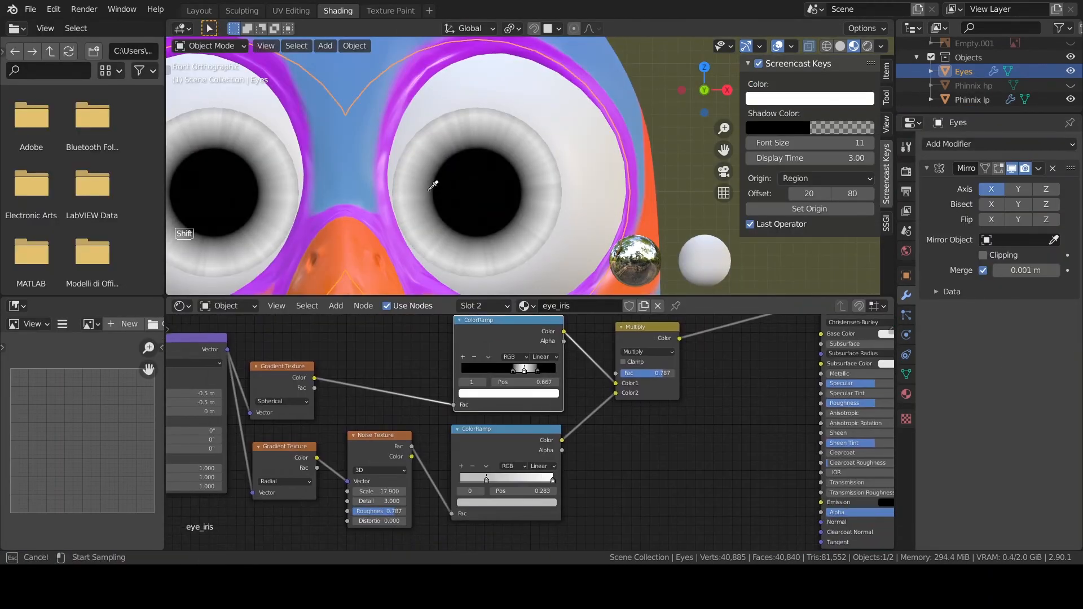
click(353, 161)
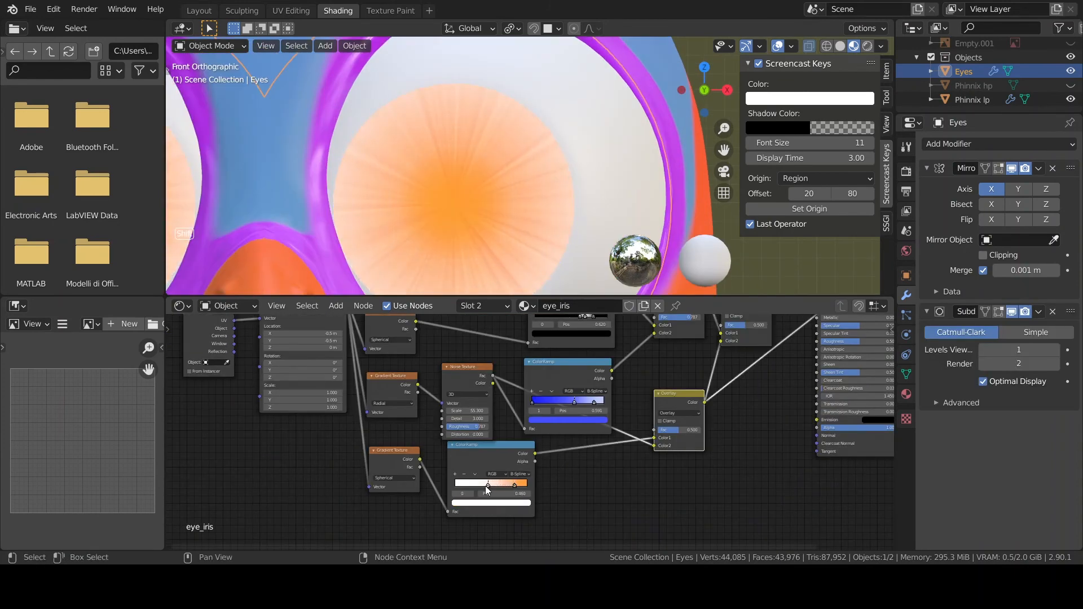